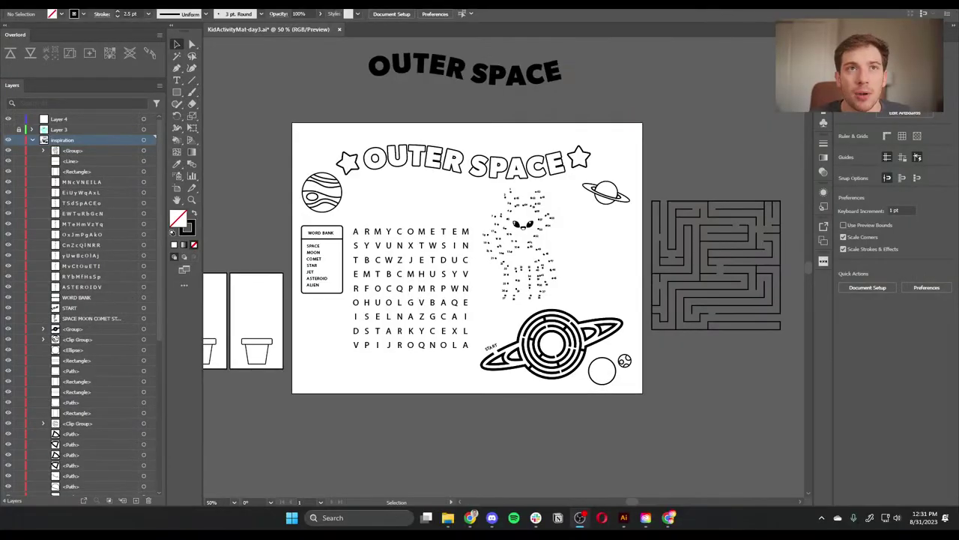
Step: Move the whole word search letter grid upward on the page, closer to the title
left_click(689, 422)
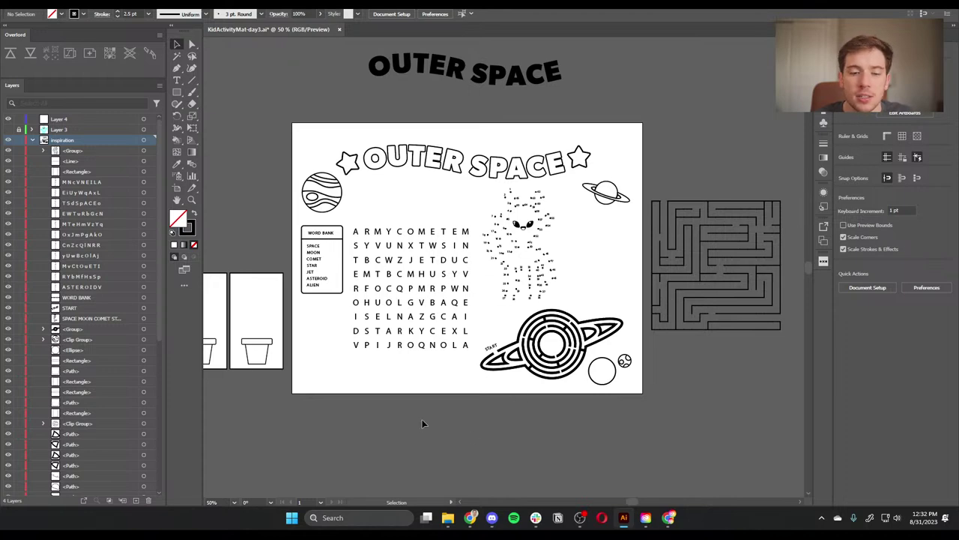
key("ctrl+equal")
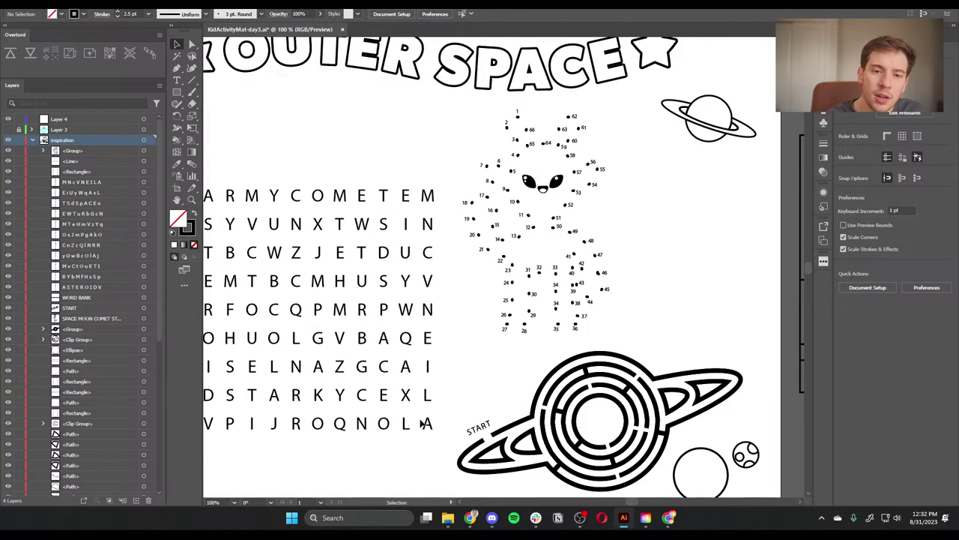
left_click_drag(397, 236, 517, 245)
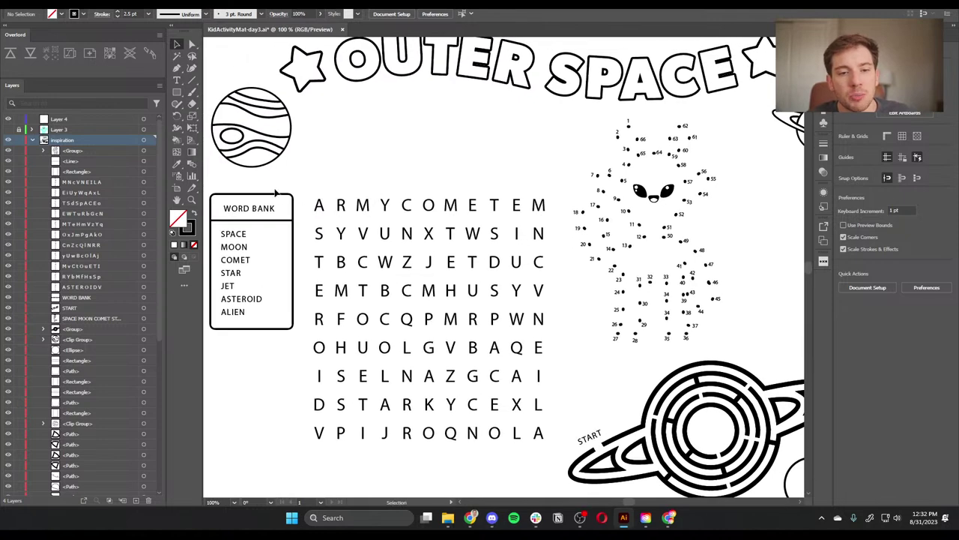
left_click_drag(315, 192, 547, 438)
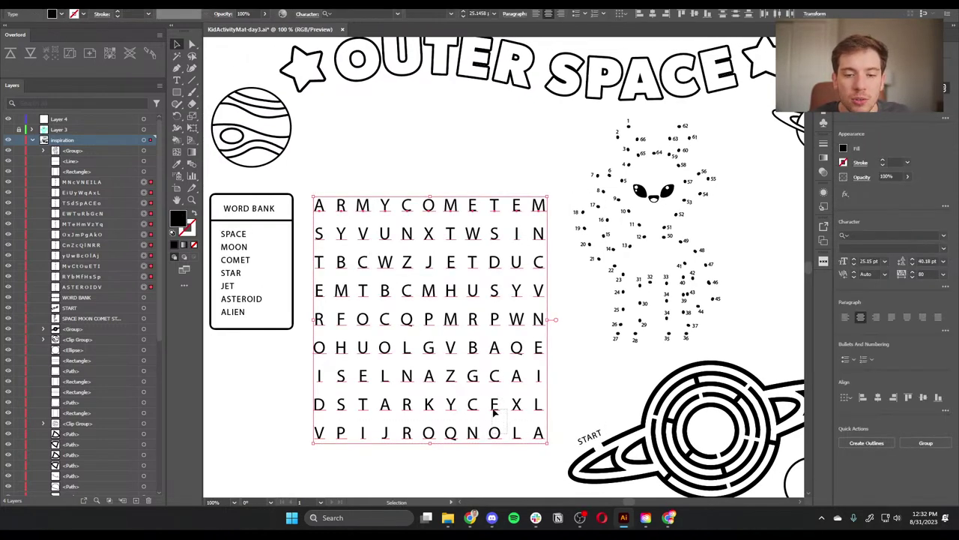
left_click_drag(494, 410, 493, 355)
key("ctrl+z")
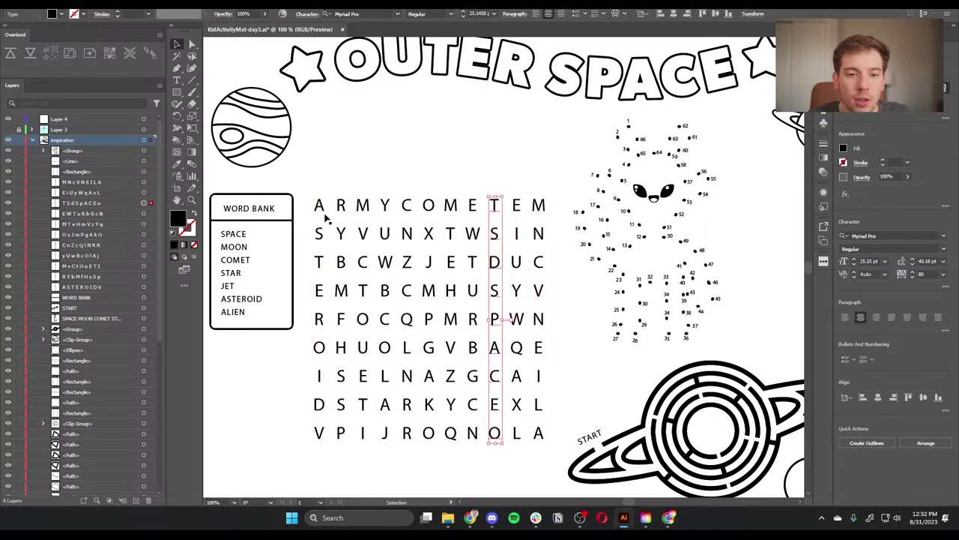
left_click_drag(313, 191, 537, 355)
left_click(452, 450)
Step: Move the planet maze with its START label and two moons to the page's lower-left corner, scaled down to about 304 pt wide
left_click_drag(452, 450, 428, 402)
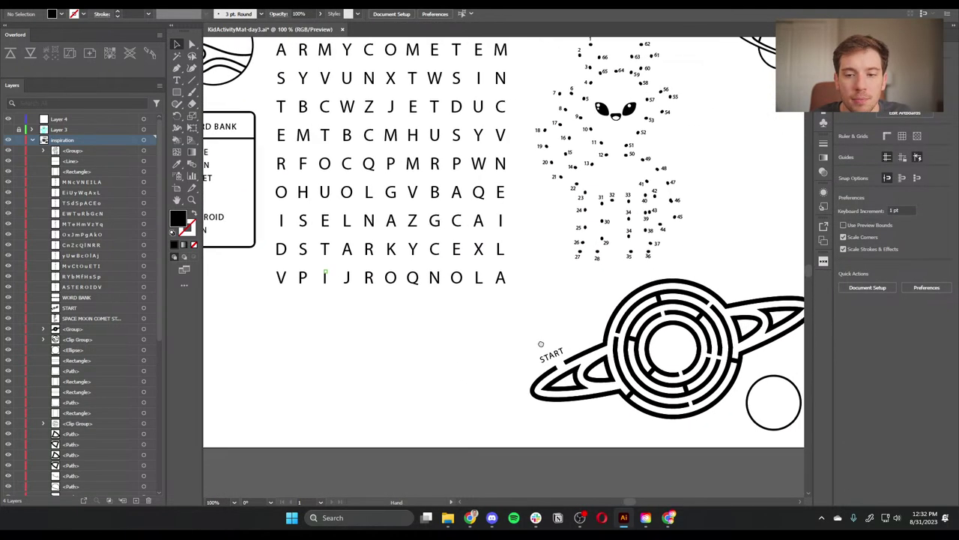
left_click_drag(534, 348, 507, 234)
left_click_drag(582, 363, 761, 450)
left_click_drag(625, 363, 314, 373)
left_click_drag(357, 381, 638, 381)
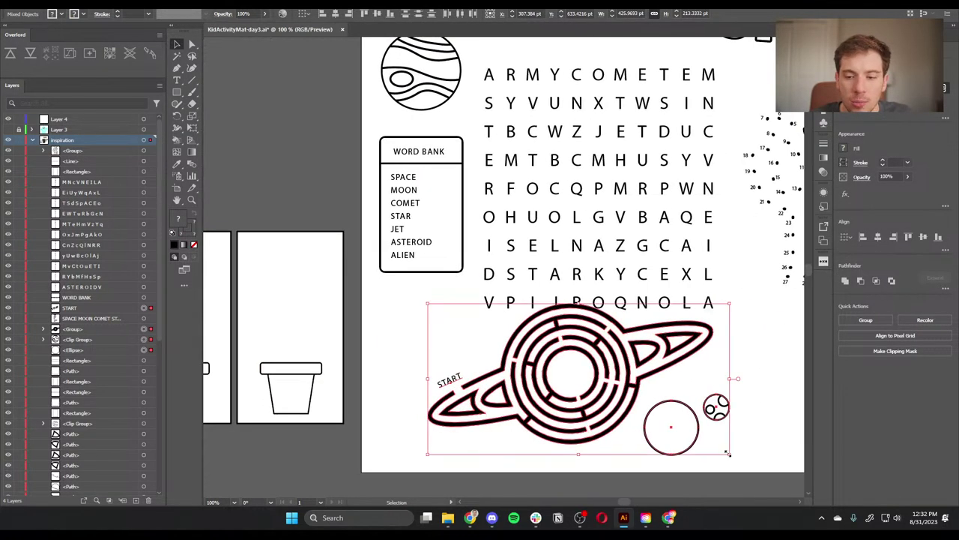
left_click_drag(727, 453, 651, 412)
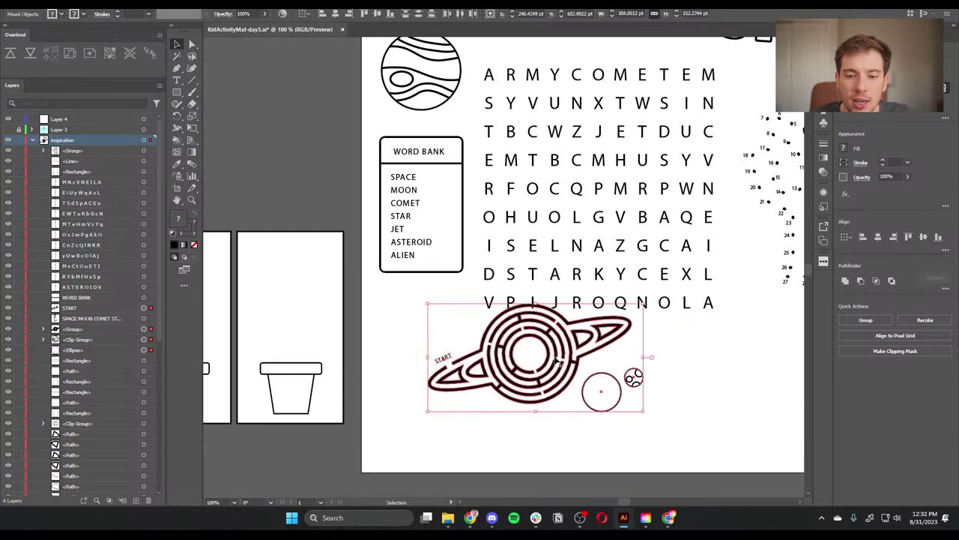
left_click_drag(549, 356, 504, 399)
left_click(729, 377)
Step: Scale the word search letter grid down to roughly two thirds and place it beside the word bank
left_click_drag(729, 377, 581, 423)
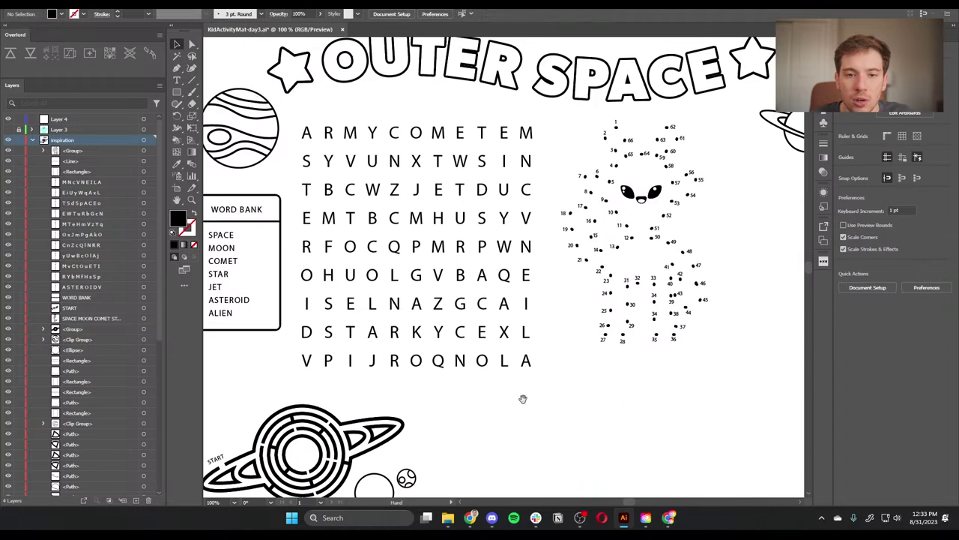
left_click_drag(540, 387, 307, 127)
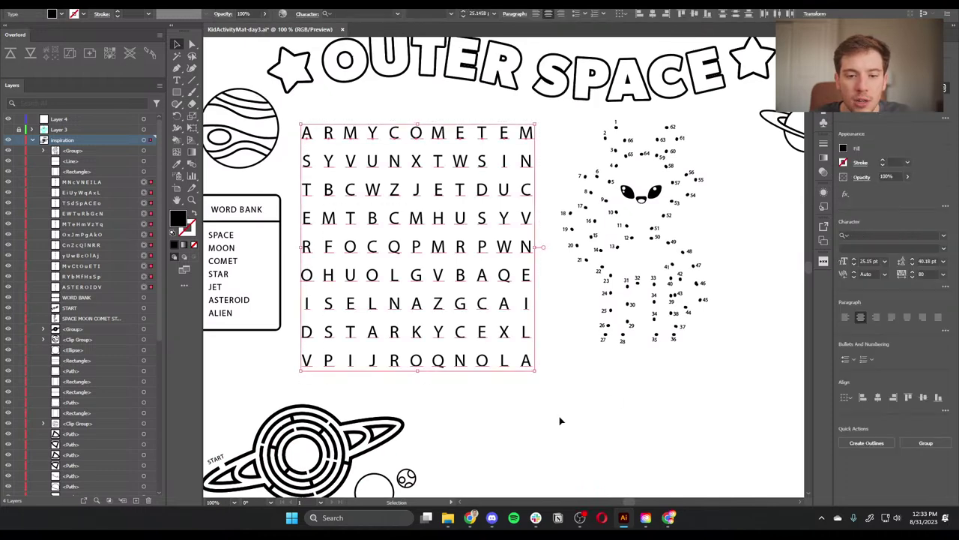
left_click_drag(535, 370, 454, 285)
left_click_drag(319, 169, 318, 239)
left_click(473, 344)
Step: Nudge the word bank box with its text down slightly to centre it vertically against the letter grid
left_click_drag(474, 344, 552, 370)
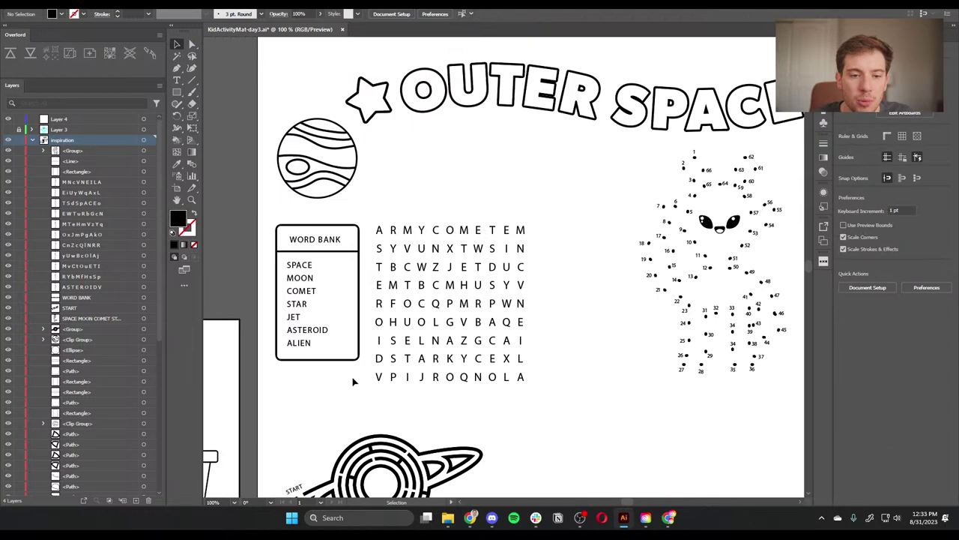
left_click_drag(253, 207, 358, 228)
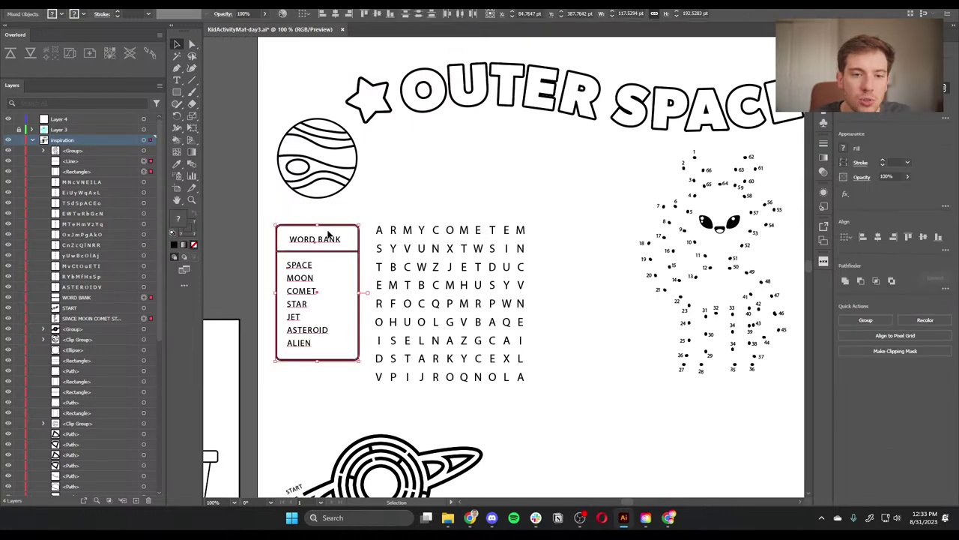
key("shift+Down")
key("shift+Down")
key("shift+Up")
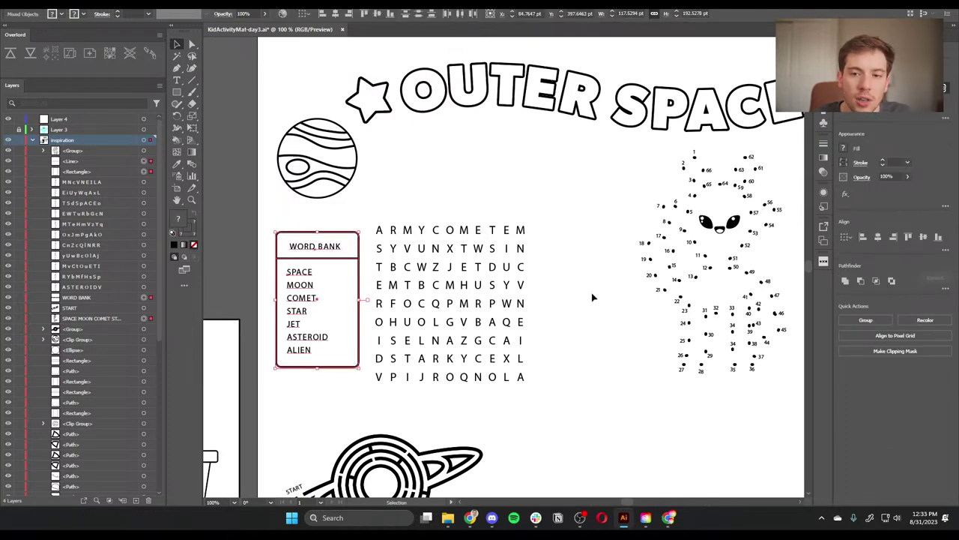
left_click(593, 298)
Step: Move the connect-the-dots alien left, closer to the word search
left_click_drag(620, 295, 443, 255)
left_click_drag(650, 348, 437, 108)
left_click_drag(529, 183, 431, 203)
left_click(728, 253)
Step: Move the ringed planet up into the page's upper-right corner, beside the title's right star
left_click_drag(671, 305, 623, 346)
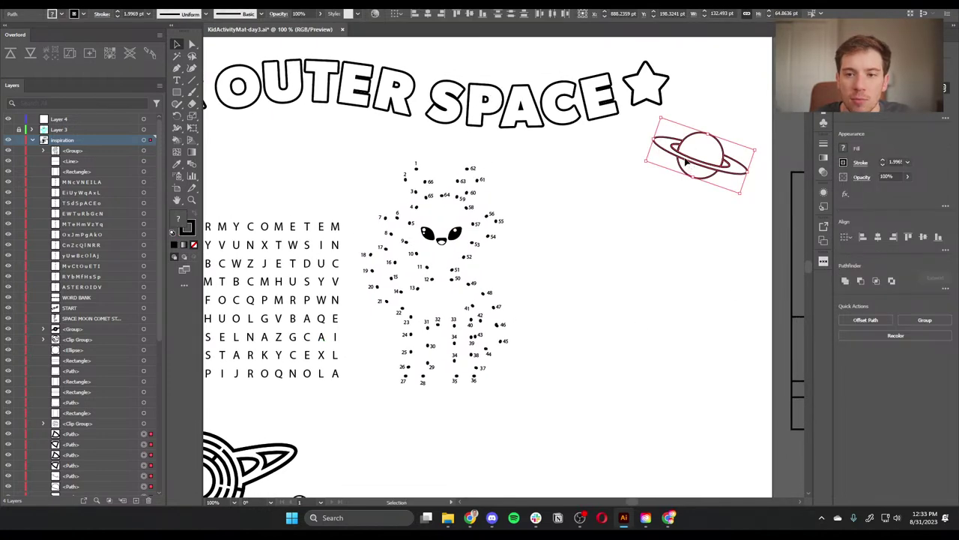
left_click_drag(685, 161, 707, 104)
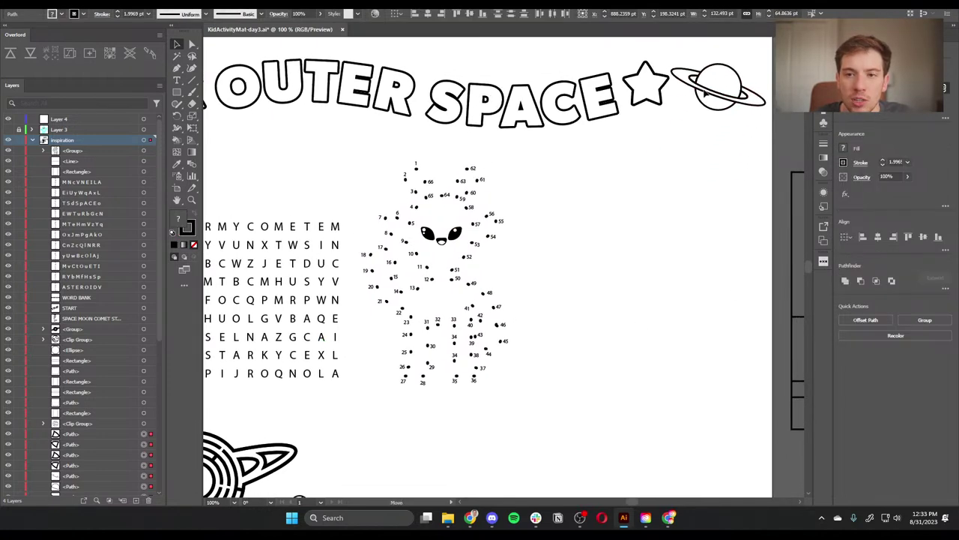
left_click(667, 197)
Step: Move the connect-the-dots alien down to the bottom of the page, beside the planet maze
left_click_drag(600, 278, 583, 212)
left_click_drag(525, 348, 343, 84)
left_click_drag(414, 177, 387, 332)
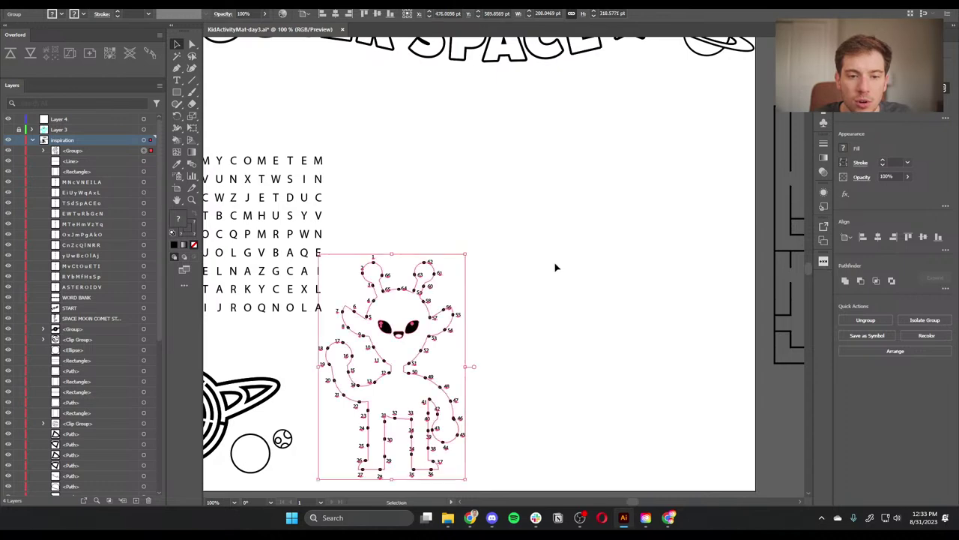
left_click(583, 235)
Step: Move the word bank and the letter grid together to the right half of the page, under the title
left_click_drag(542, 235, 675, 248)
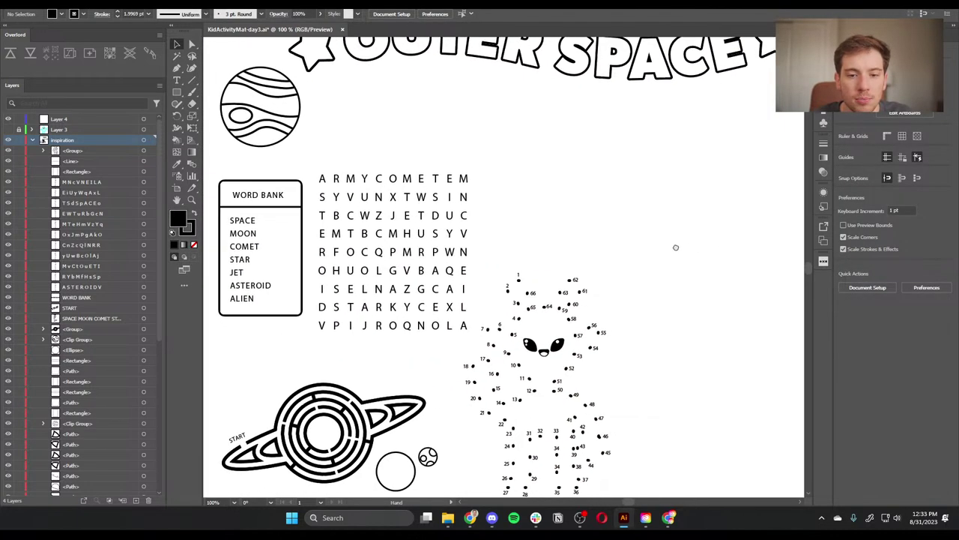
left_click_drag(215, 352, 467, 167)
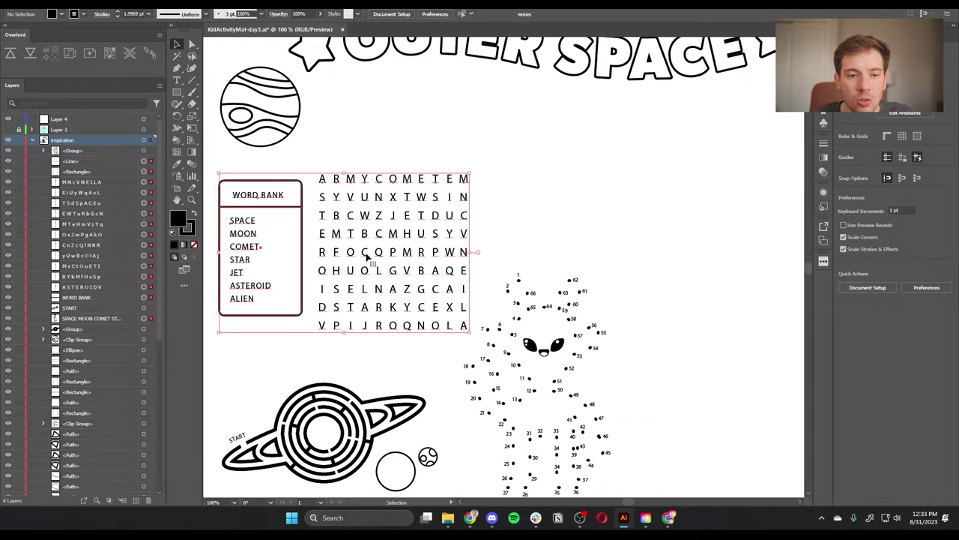
left_click_drag(250, 251, 628, 174)
Step: Move the connect-the-dots alien to the left side of the page, above the planet maze
left_click_drag(459, 263, 625, 437)
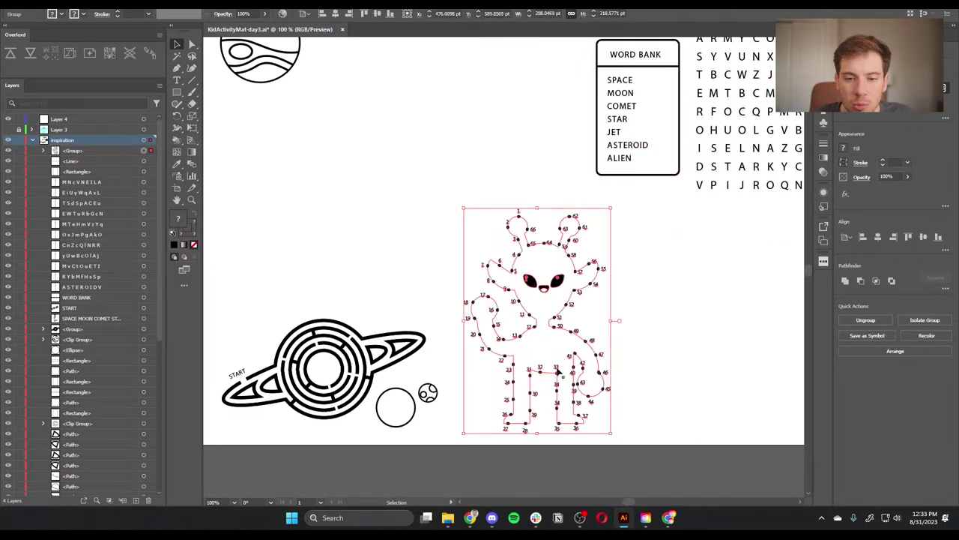
left_click_drag(560, 371, 322, 248)
left_click_drag(619, 270, 512, 375)
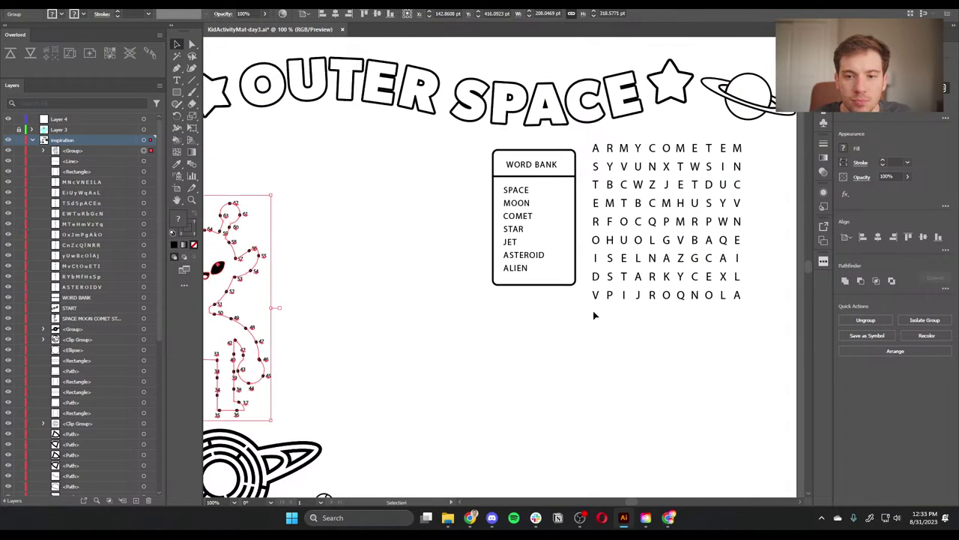
Step: Move the letter grid left next to the alien and place the word bank directly beneath the grid
mouse_move(593, 310)
left_mouse_down()
mouse_move(740, 145)
mouse_move(756, 144)
left_mouse_up()
mouse_move(706, 165)
left_mouse_down()
mouse_move(689, 177)
mouse_move(431, 186)
mouse_move(442, 201)
mouse_move(683, 127)
mouse_move(446, 165)
left_mouse_up()
left_click_drag(602, 157, 330, 343)
Step: Widen the word bank's rounded box to about 215 pt so it matches the letter grid's width
left_click(387, 395)
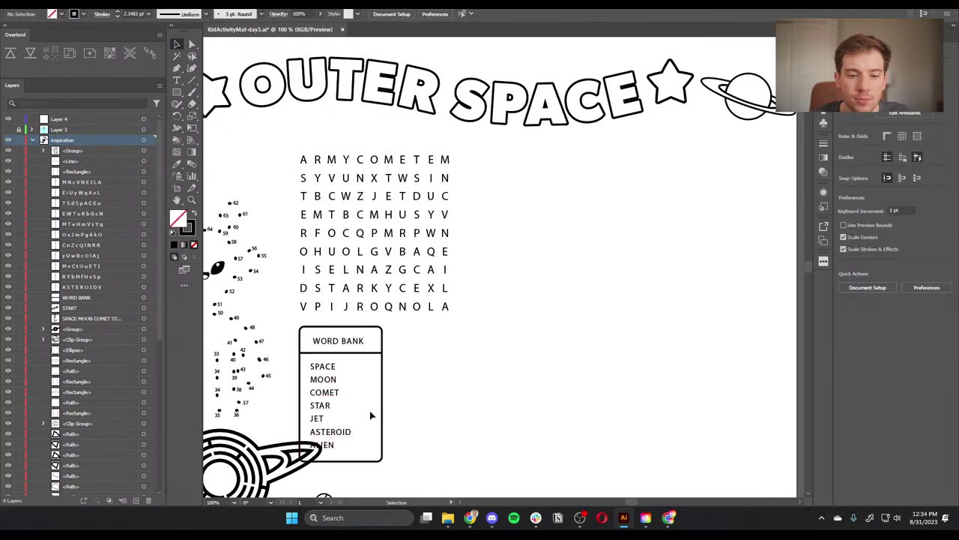
left_click(385, 411)
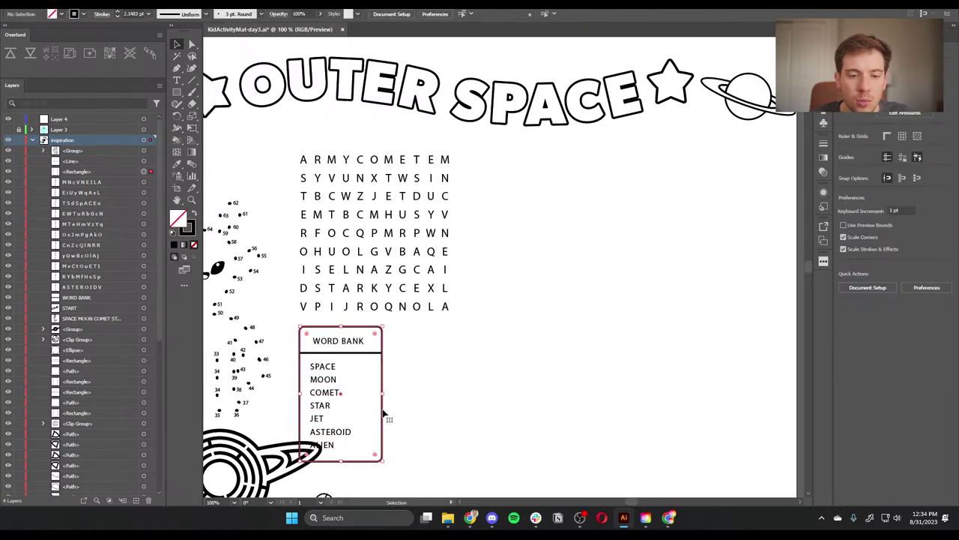
left_click_drag(382, 394, 452, 400)
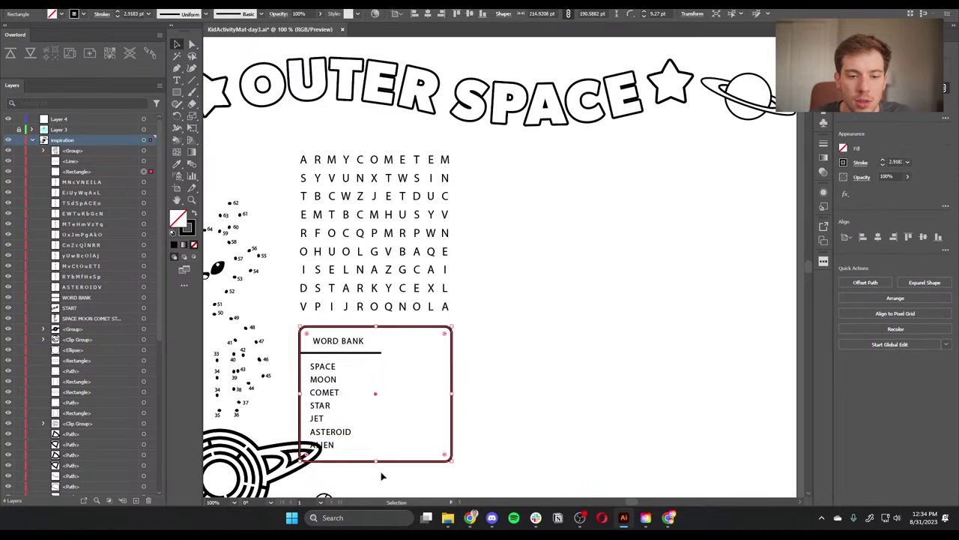
Step: Cut JET, ASTEROID and ALIEN out of the word bank list
left_click(333, 395)
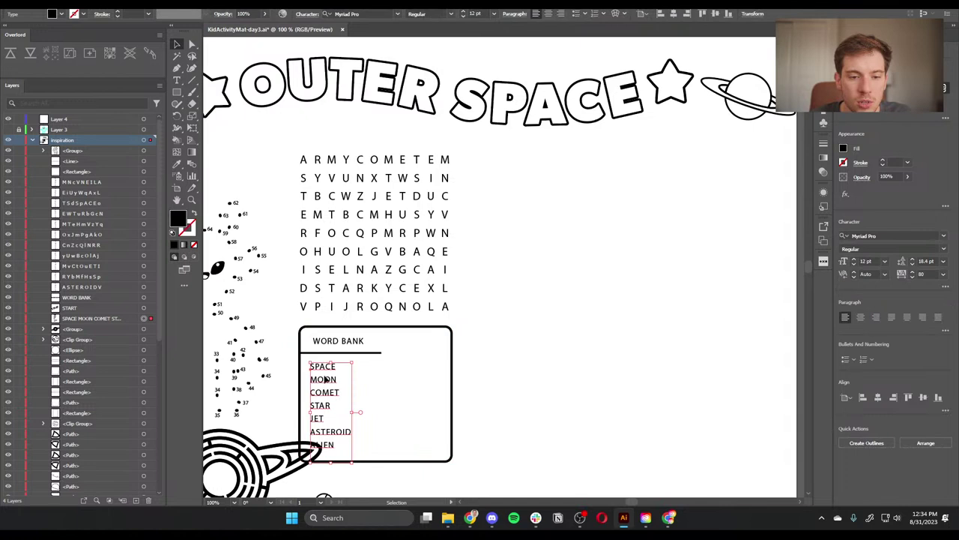
double_click(342, 435)
left_click_drag(334, 444, 299, 421)
key("ctrl+c")
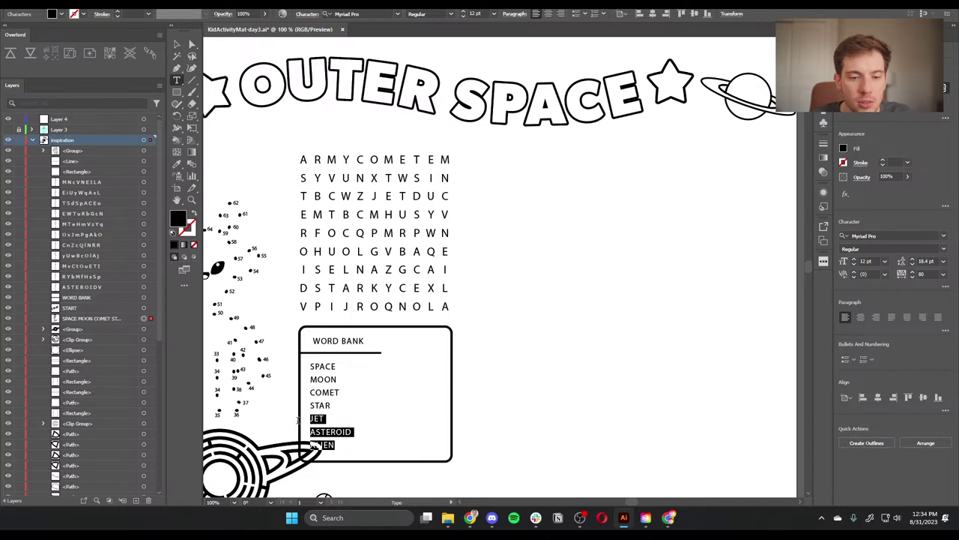
key("BackSpace")
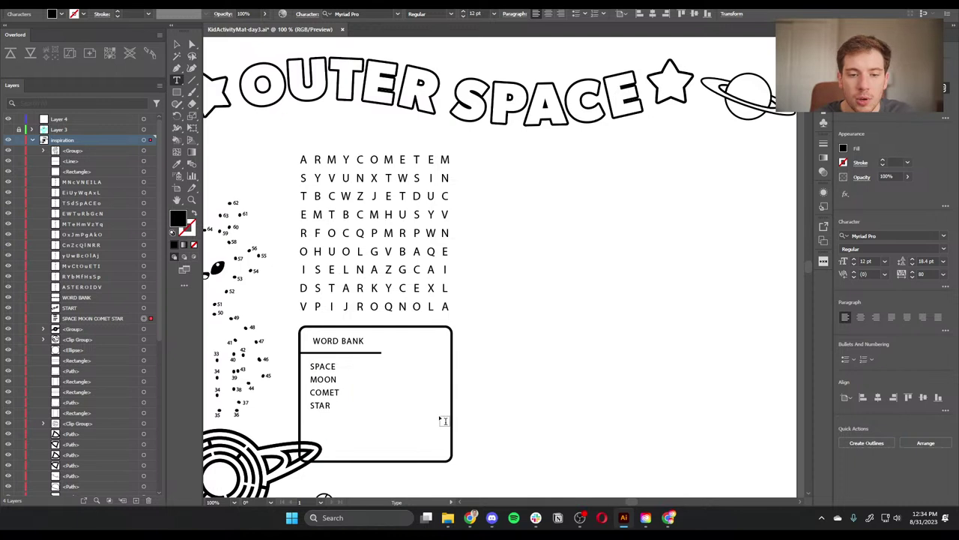
Step: Paste the cut words as a separate text object and place it as a second column beside SPACE, MOON and COMET
left_click(486, 350)
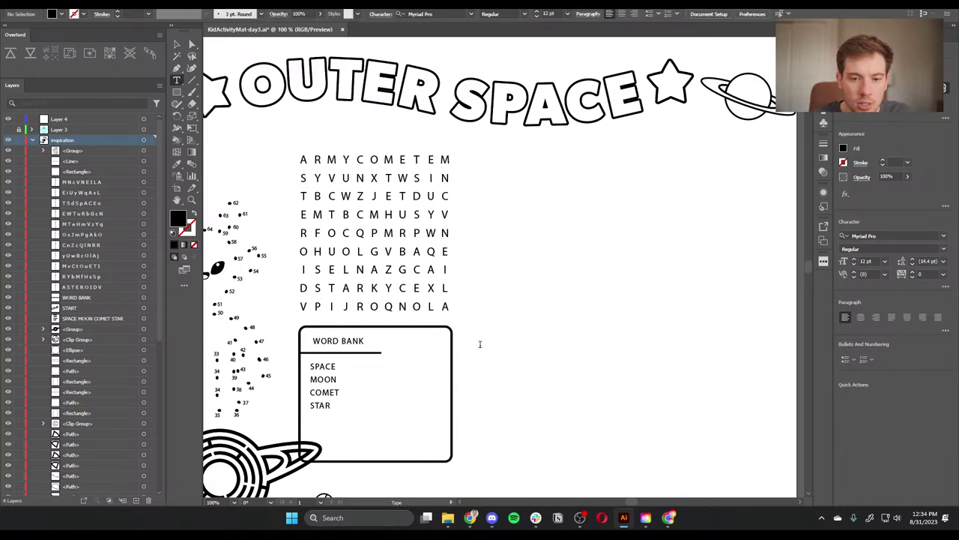
left_click(479, 344)
key("ctrl+v")
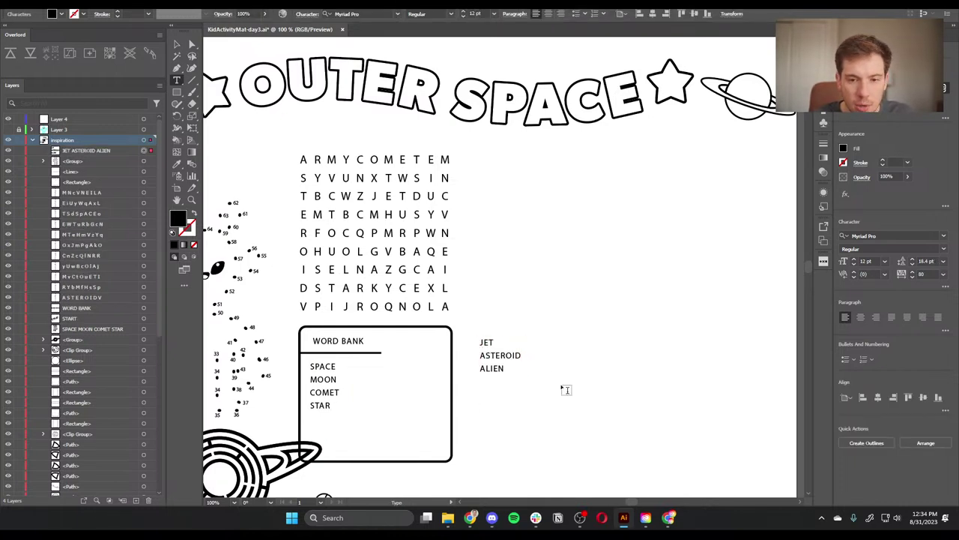
left_click(183, 43)
left_click_drag(500, 358, 369, 381)
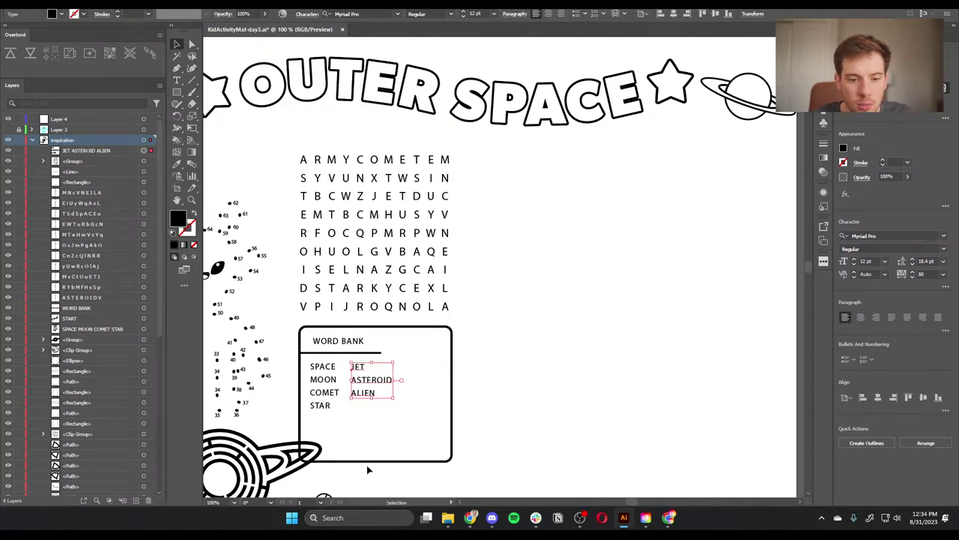
Step: Shorten the word bank box to end just below the words and extend its divider line to the right edge
left_click(368, 460)
left_click_drag(367, 460, 374, 421)
left_click(376, 354)
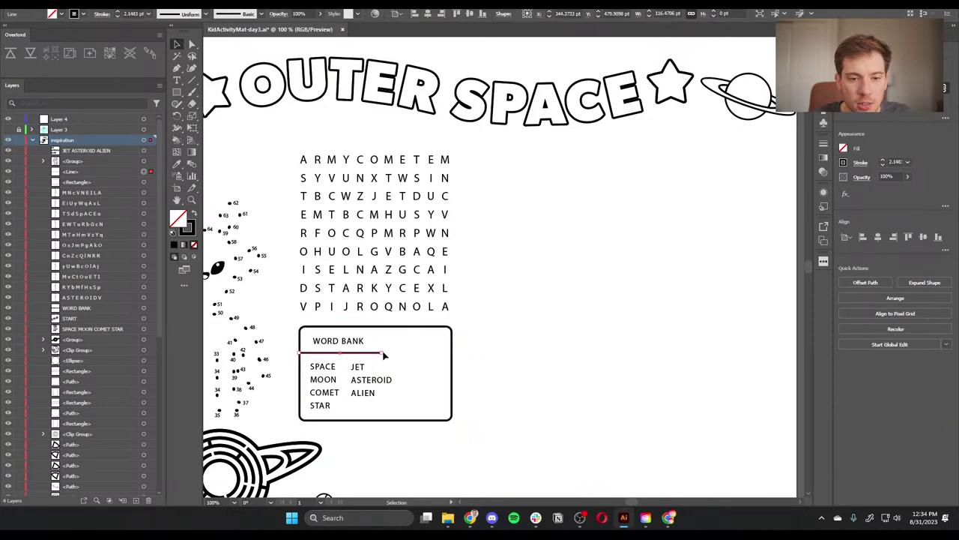
key("a")
left_click_drag(382, 353, 431, 368)
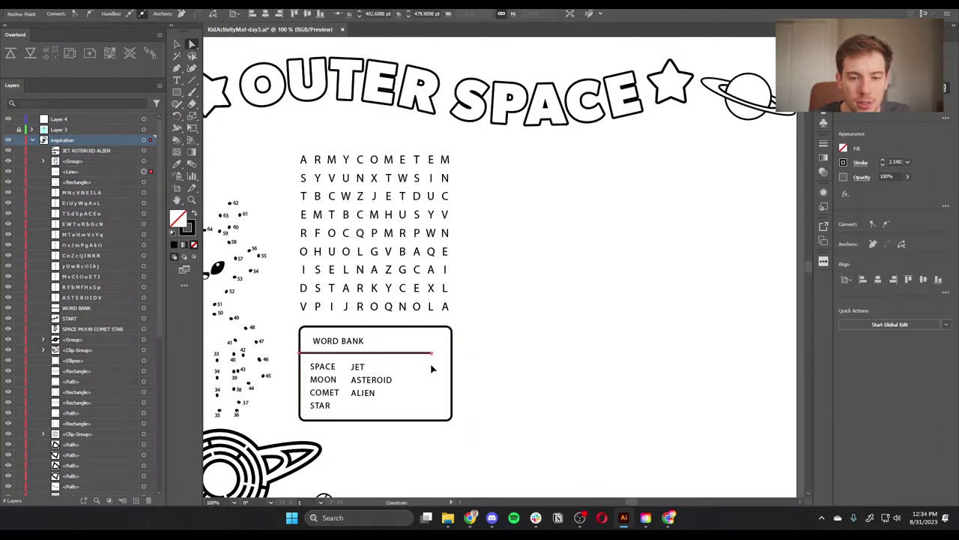
left_click(475, 367)
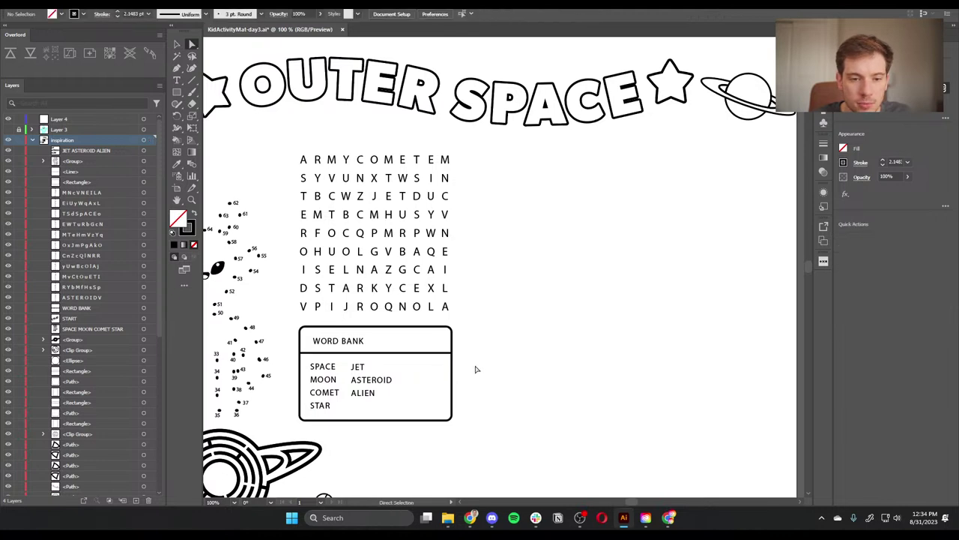
Step: Shift the WORD BANK heading to the horizontal centre of the widened box
key("v")
double_click(354, 342)
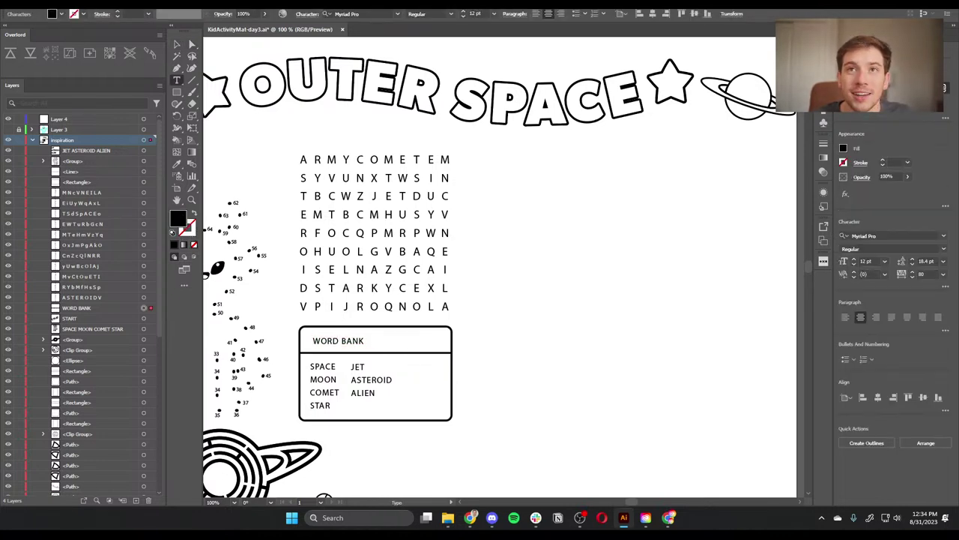
left_click(177, 45)
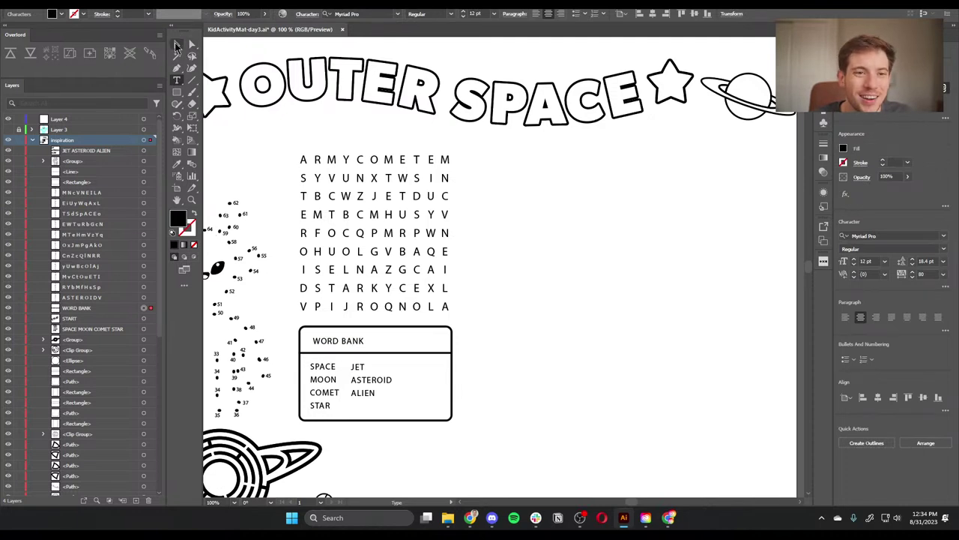
left_click(341, 343)
left_click_drag(349, 345, 384, 342)
left_click(595, 394)
left_click_drag(657, 409, 494, 383)
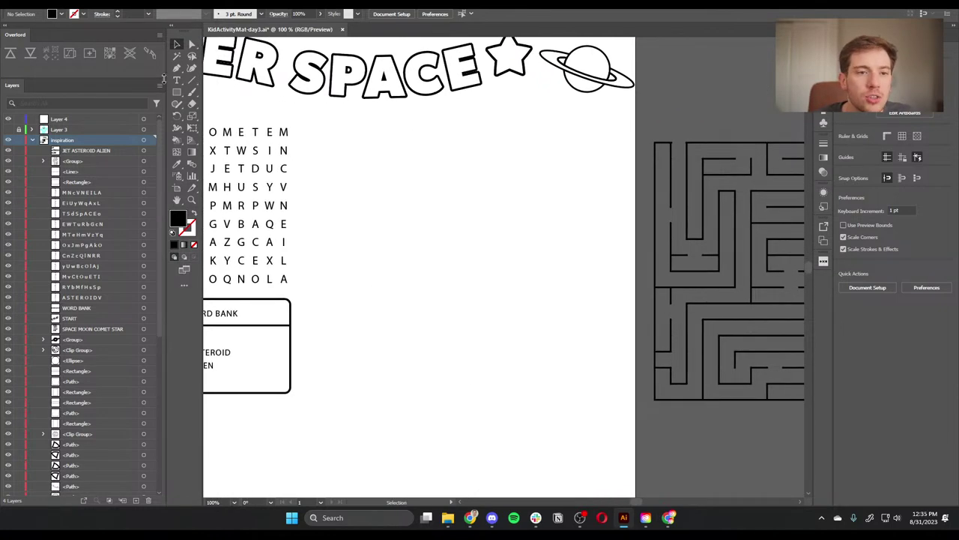
Step: Draw a rectangle about 216 by 404 pt beside the word search and give it no fill and a 2 pt black stroke
left_click(177, 92)
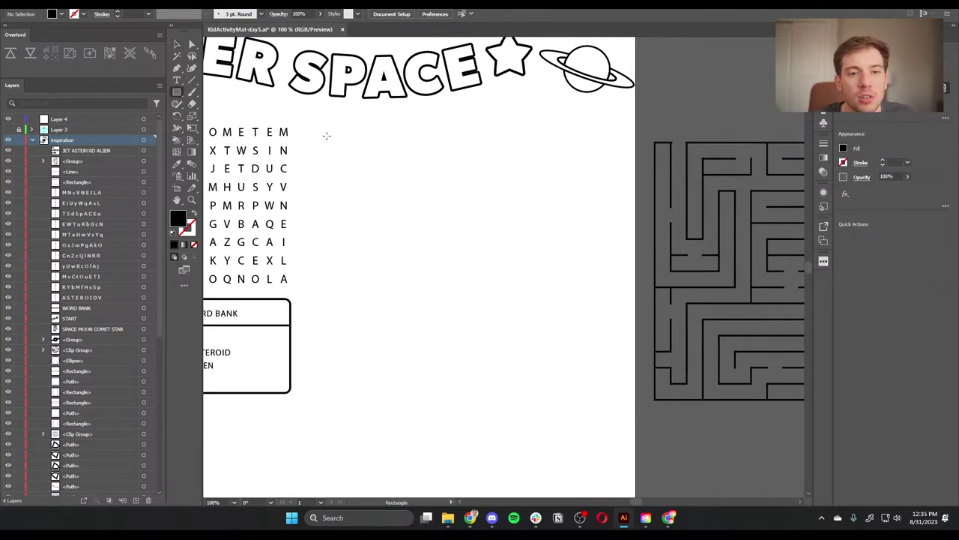
mouse_move(315, 126)
left_mouse_down()
mouse_move(471, 476)
mouse_move(471, 432)
mouse_move(456, 407)
mouse_move(469, 411)
left_mouse_up()
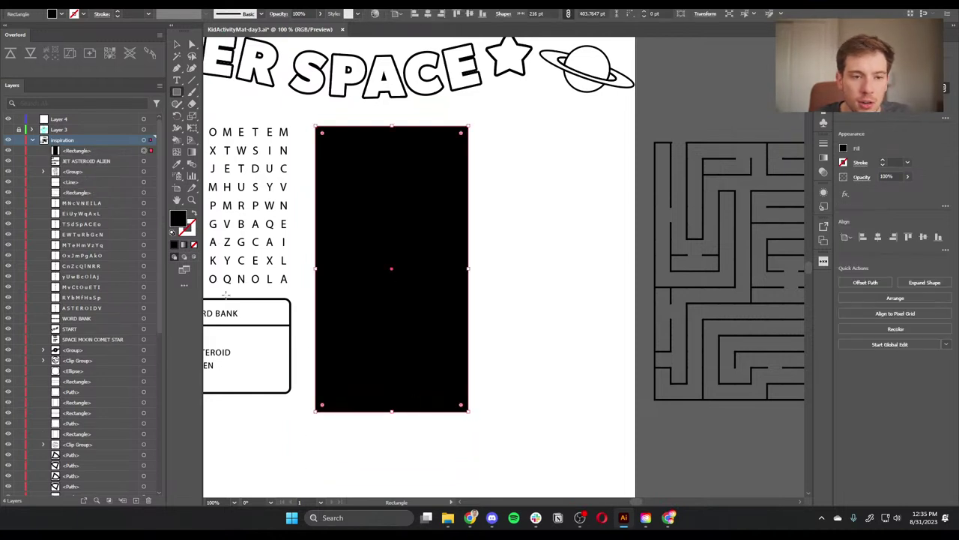
left_click(192, 213)
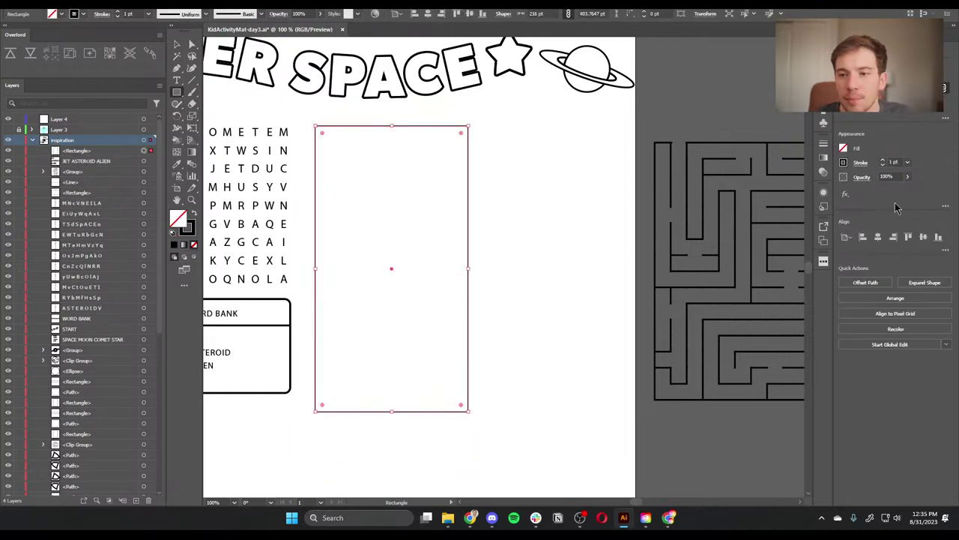
left_click(883, 162)
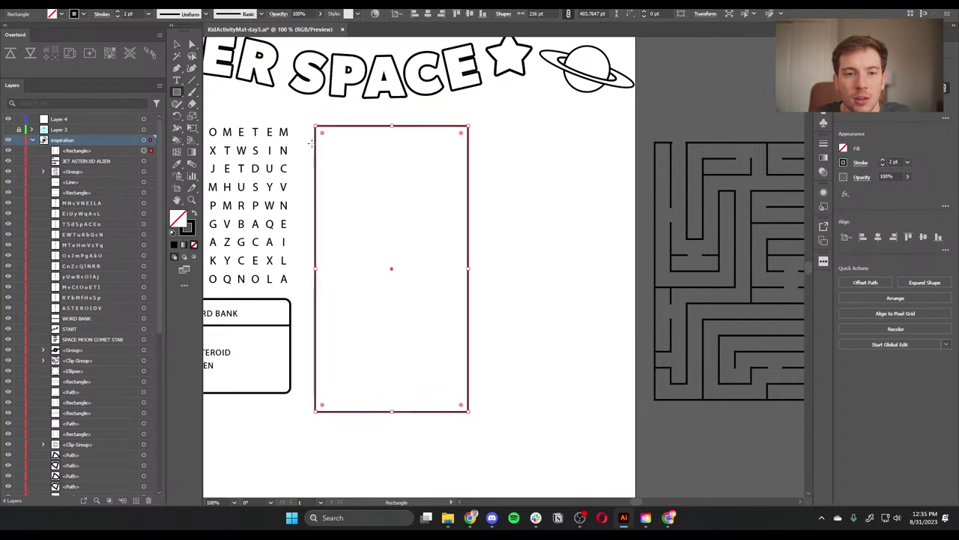
Step: Try rounding the rectangle's four corners by about 6 pt, and undo it
key("a")
left_click_drag(320, 134, 320, 132)
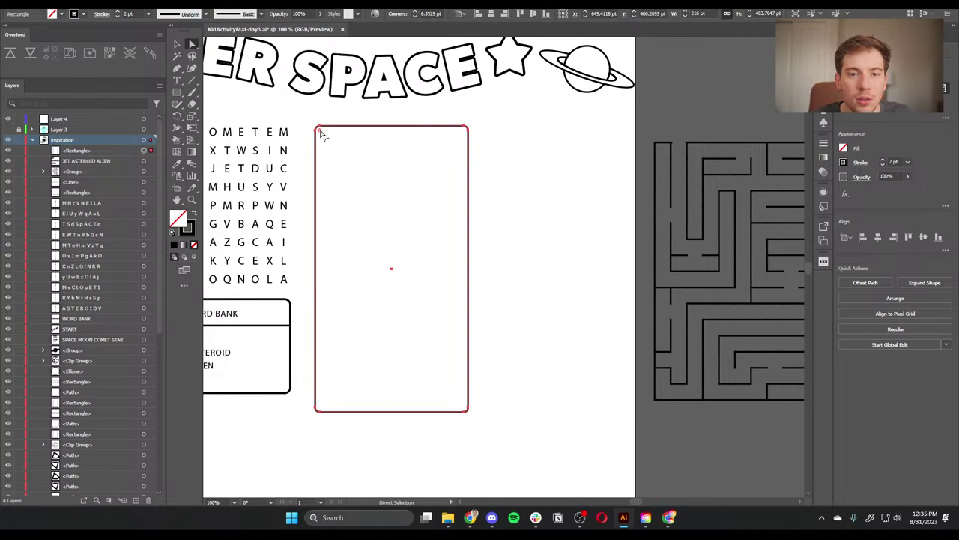
left_click(533, 282)
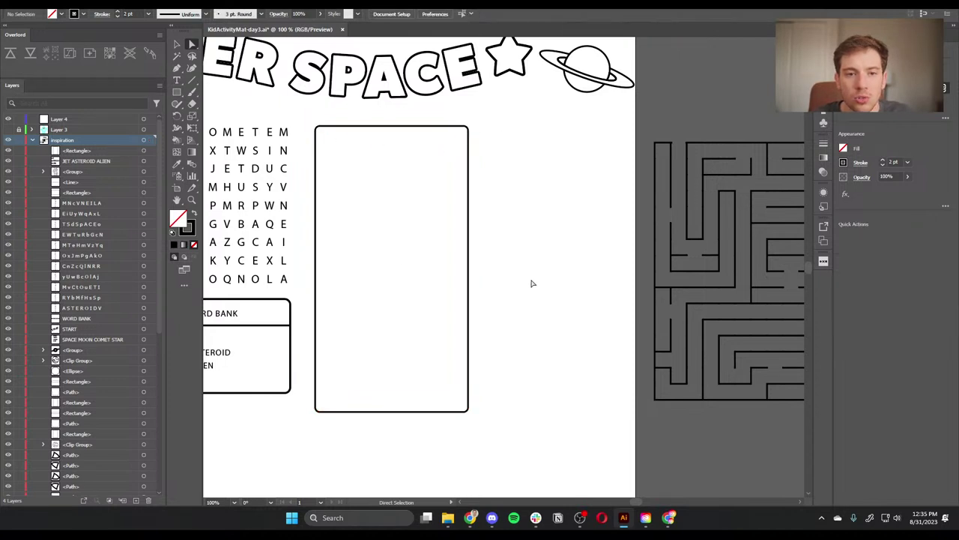
key("ctrl+z")
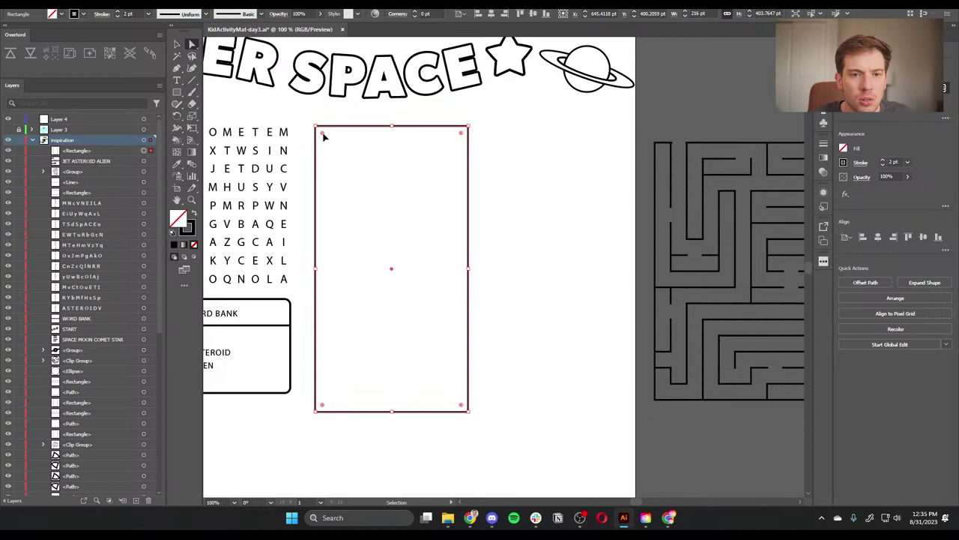
key("shift+F8")
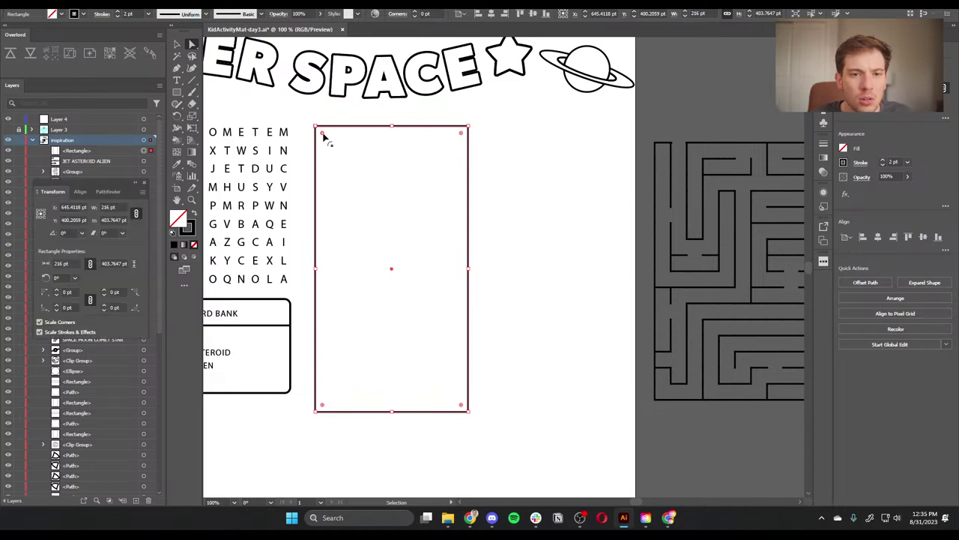
right_click(323, 133)
left_click(339, 116)
left_click(340, 115)
left_click(324, 133)
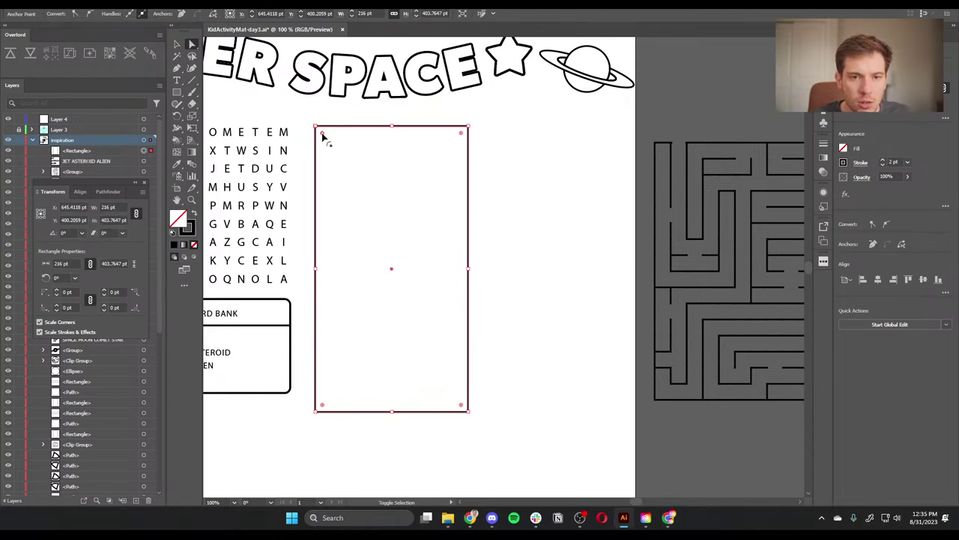
key("a")
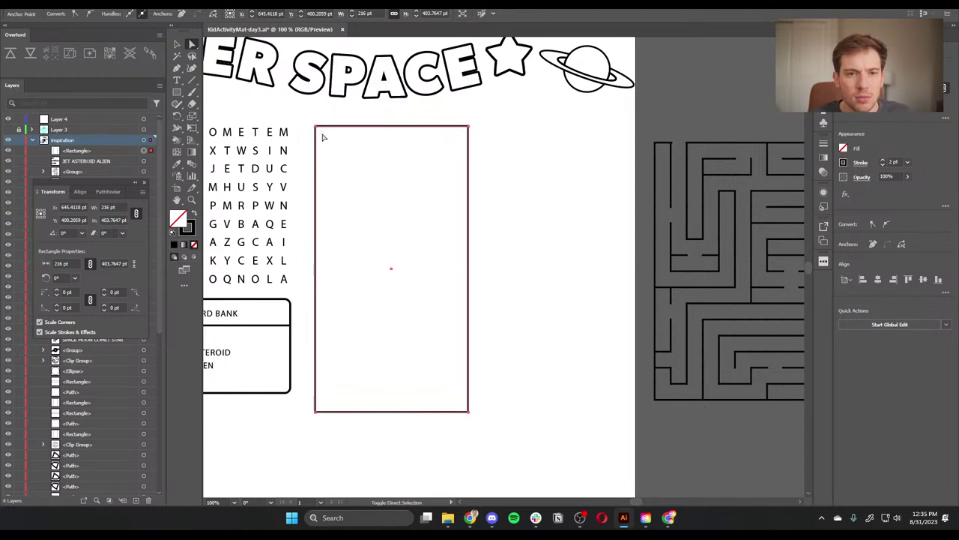
left_click(325, 123)
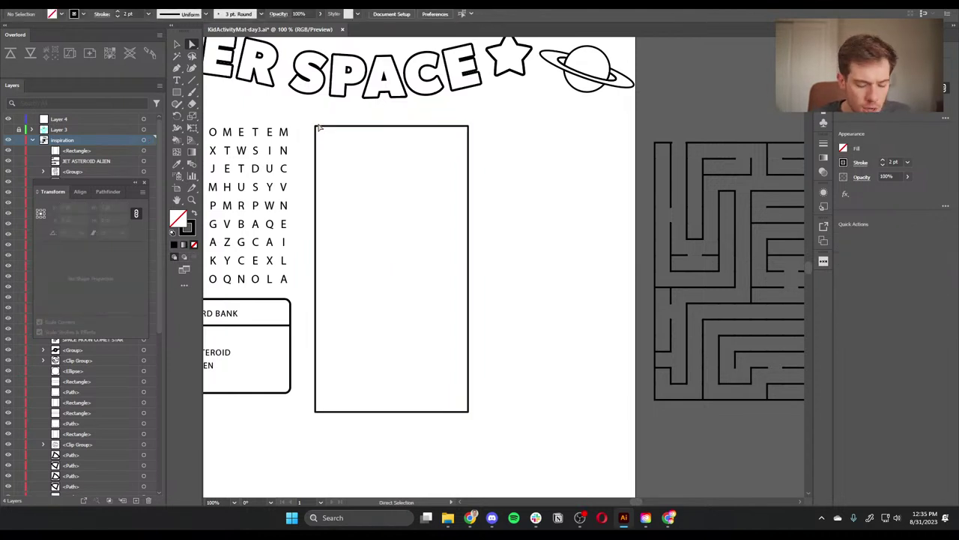
Step: Round all four corners of the rectangle to a radius of about 8.5 pt
key("v")
left_click(317, 128)
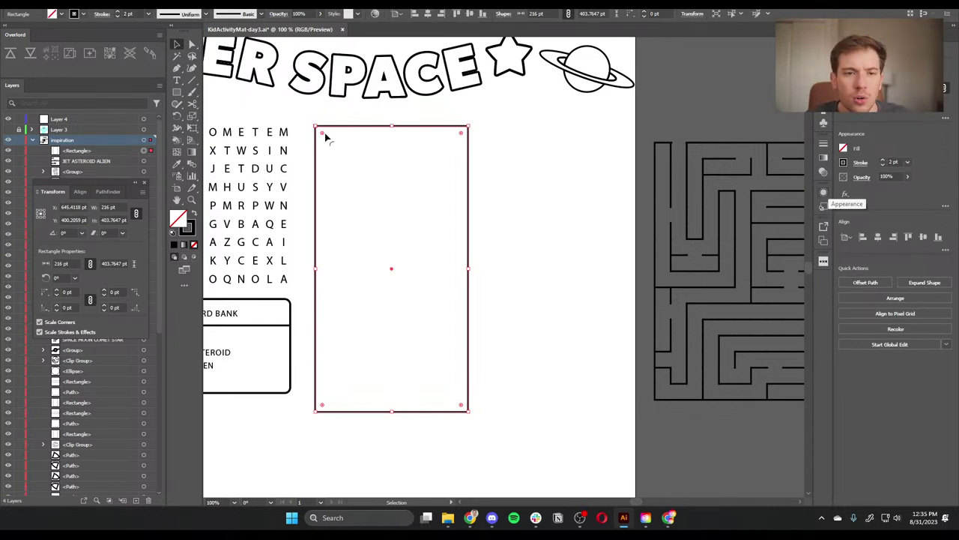
mouse_move(322, 132)
left_mouse_down()
mouse_move(327, 141)
mouse_move(320, 134)
left_mouse_up()
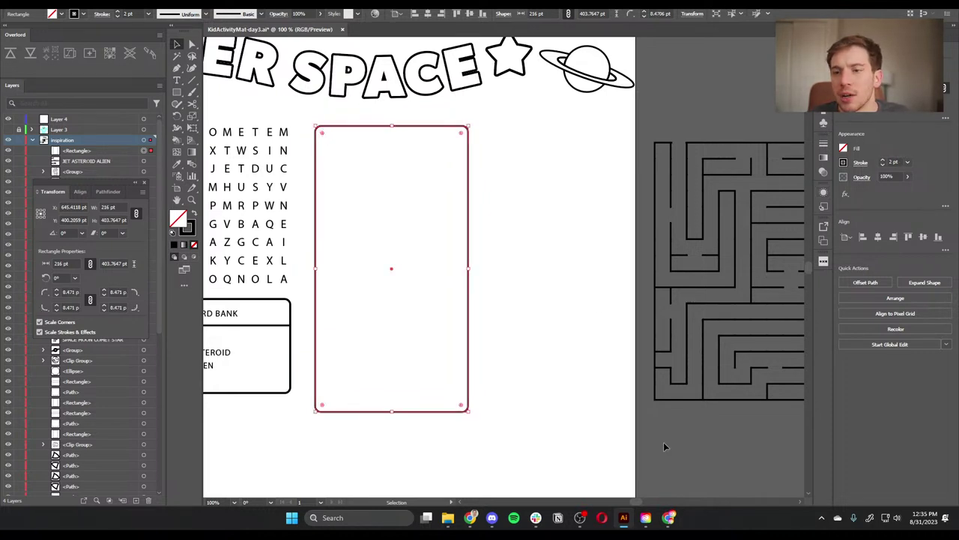
Step: Try the inverted round and chamfer types on the rectangle's upper-left corner, and set it back to round
left_click(946, 120)
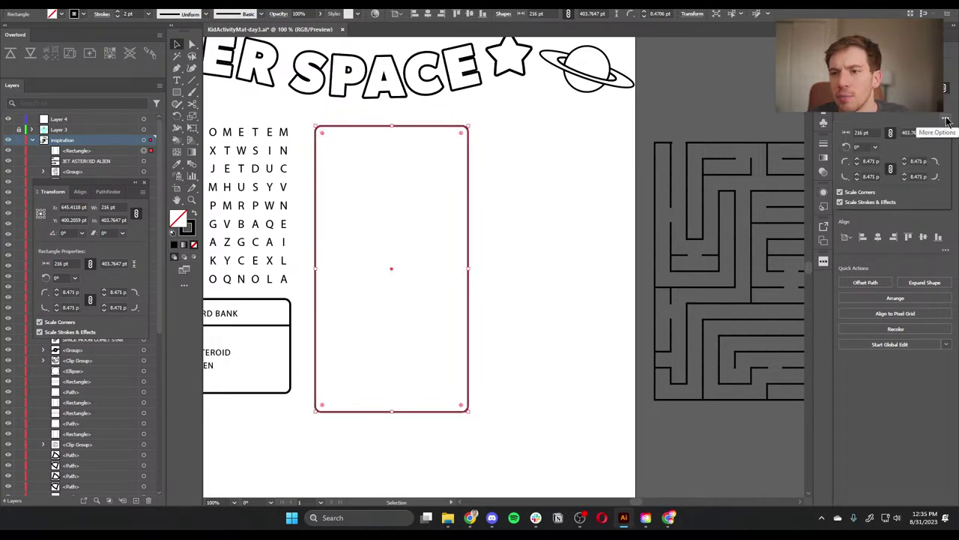
left_click(846, 162)
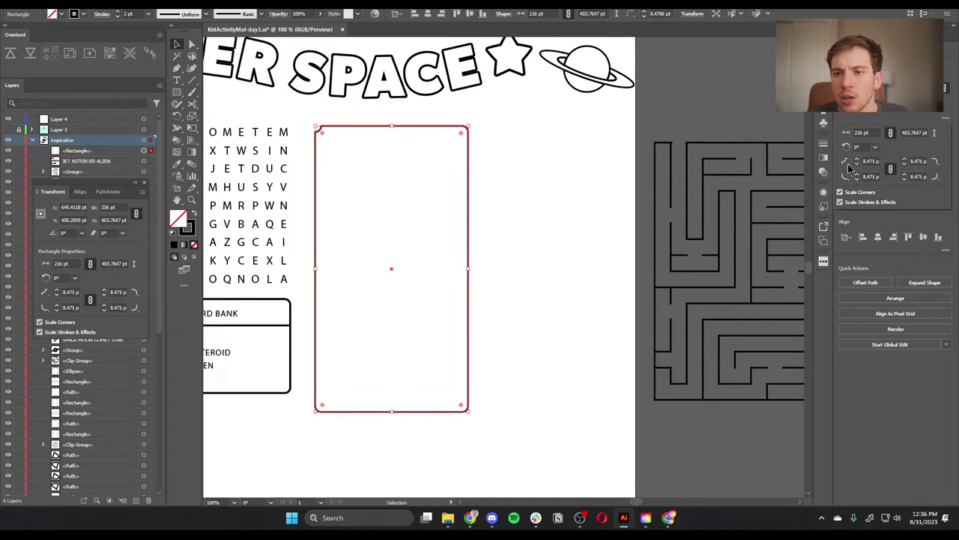
left_click(846, 162)
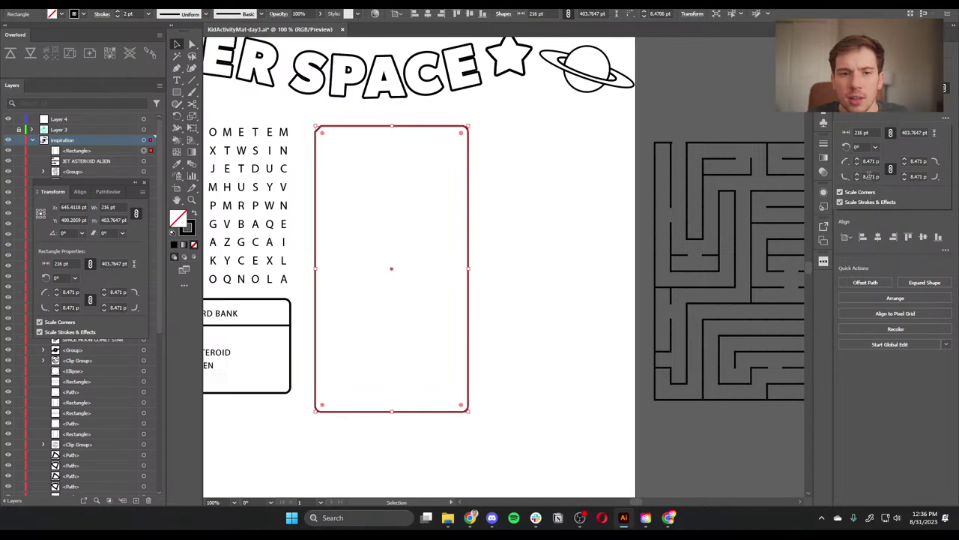
left_click(850, 149)
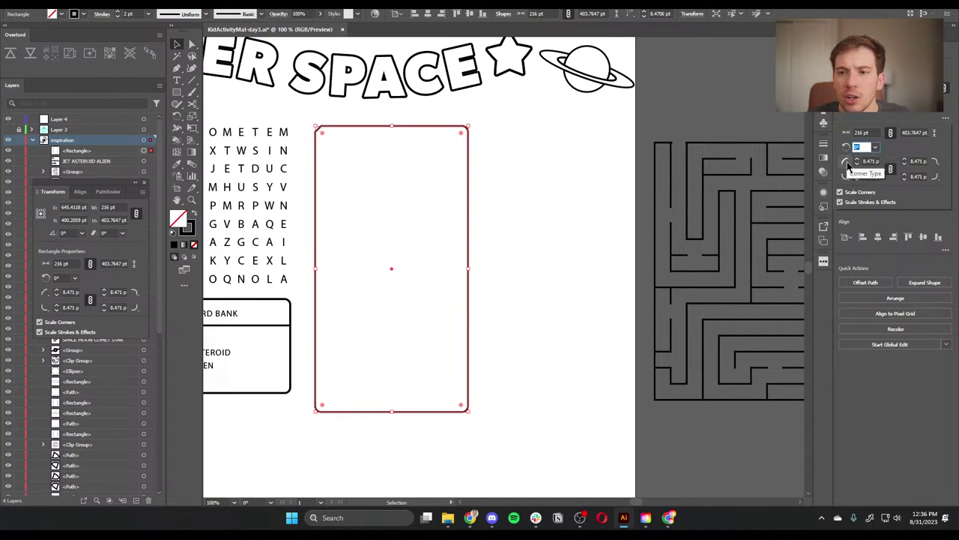
left_click(846, 165)
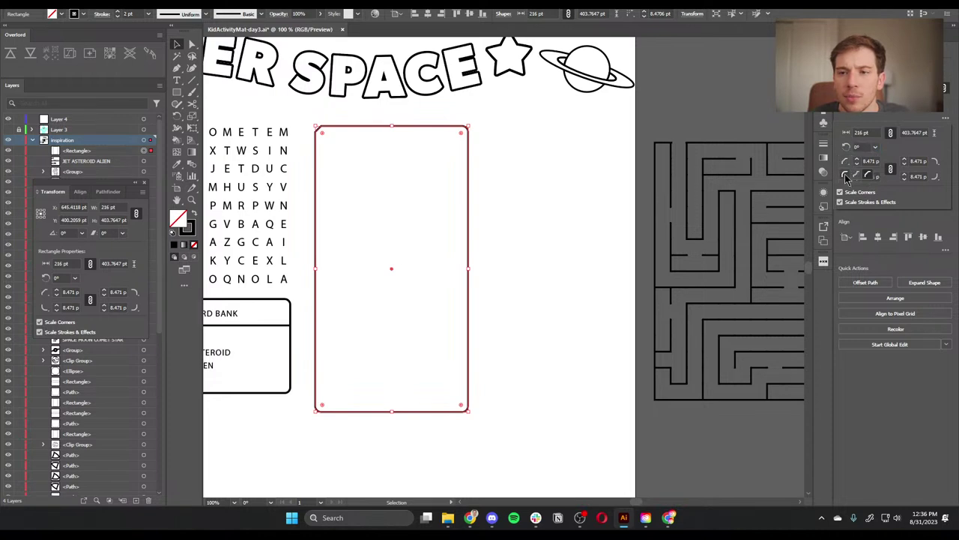
left_click(845, 177)
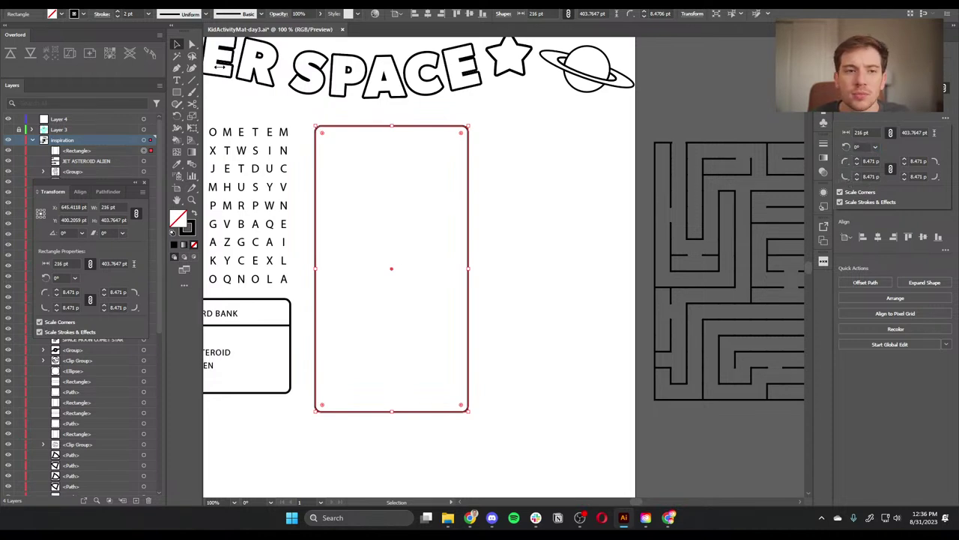
left_click(177, 47)
left_click(495, 185)
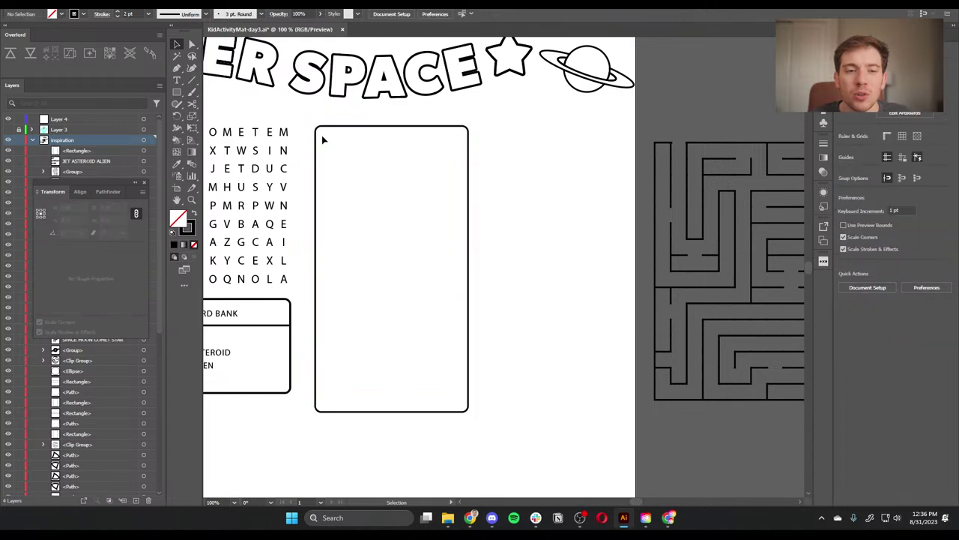
Step: Check the type, radius and rounding settings of the rectangle's upper-left corner in the Corners dialog, and cancel it
left_click(315, 132)
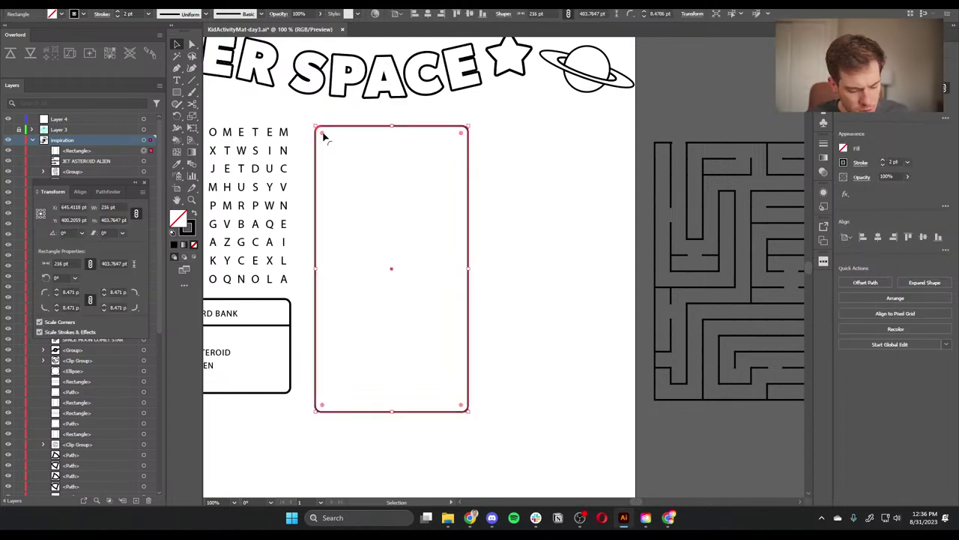
key("a")
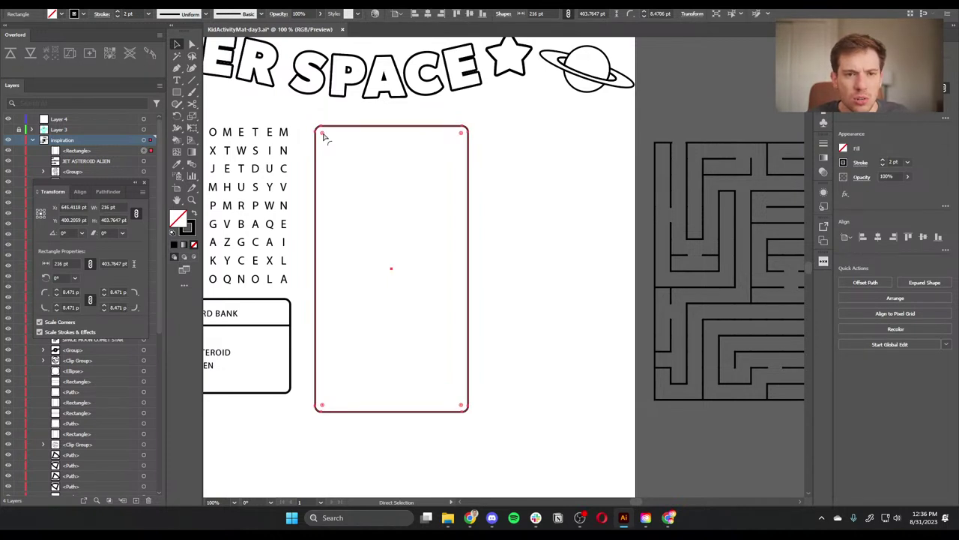
right_click(323, 133)
key("Escape")
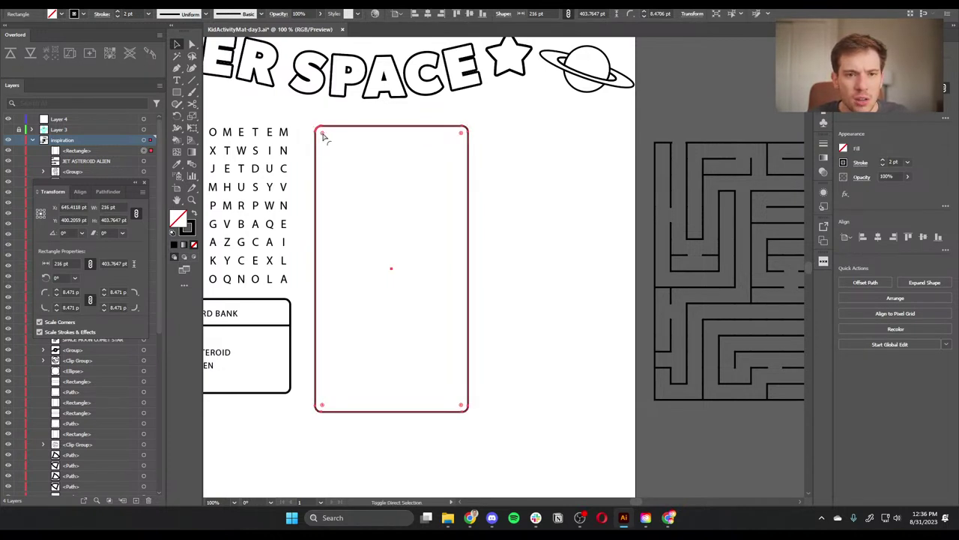
double_click(322, 134)
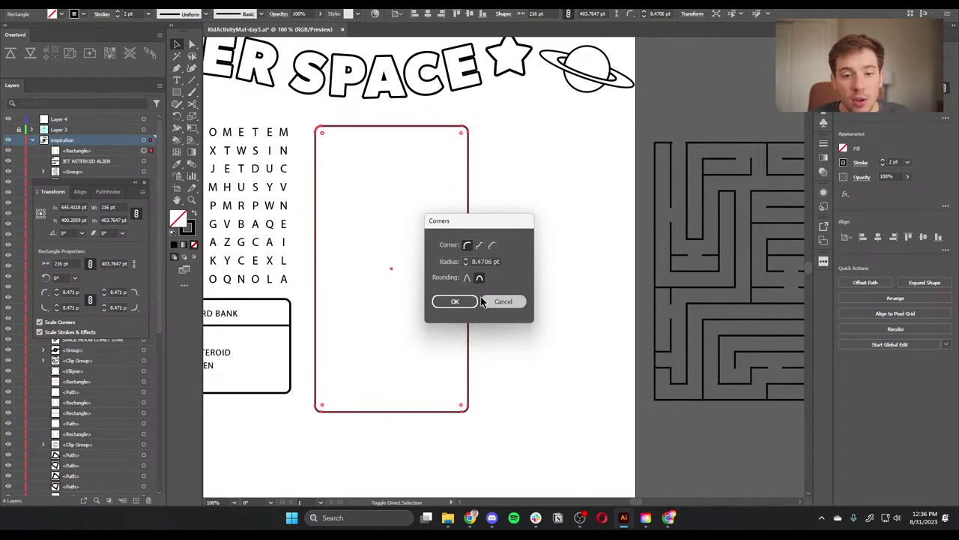
left_click(503, 300)
key("v")
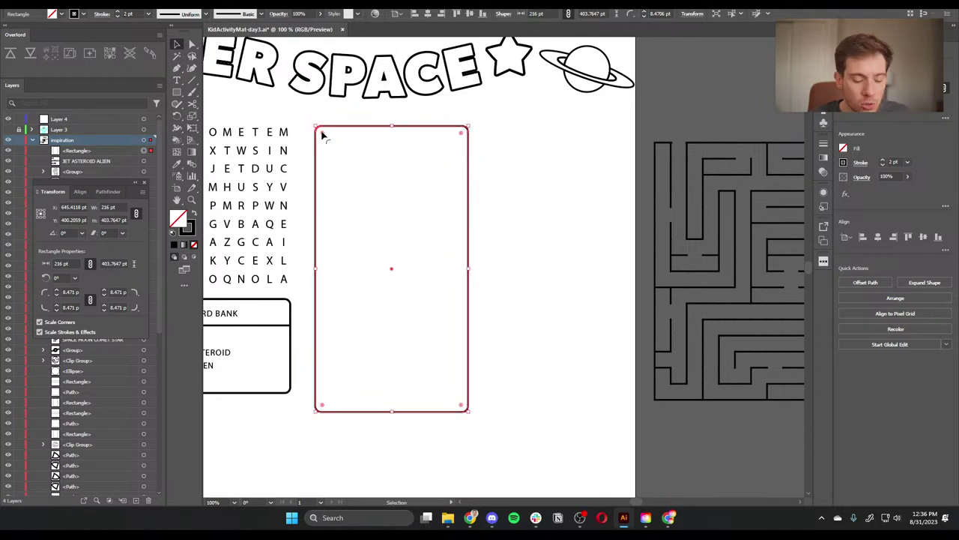
left_click(322, 134, "alt")
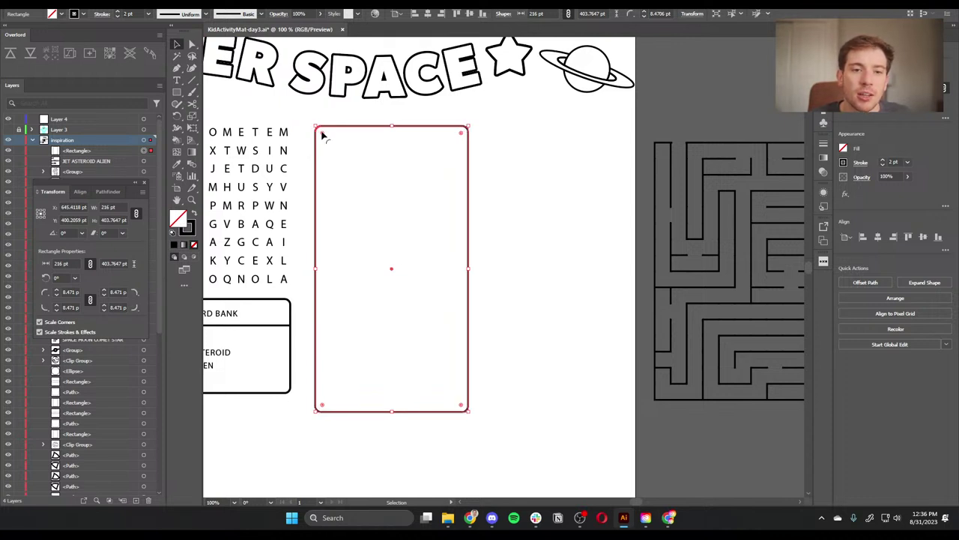
left_click(540, 191)
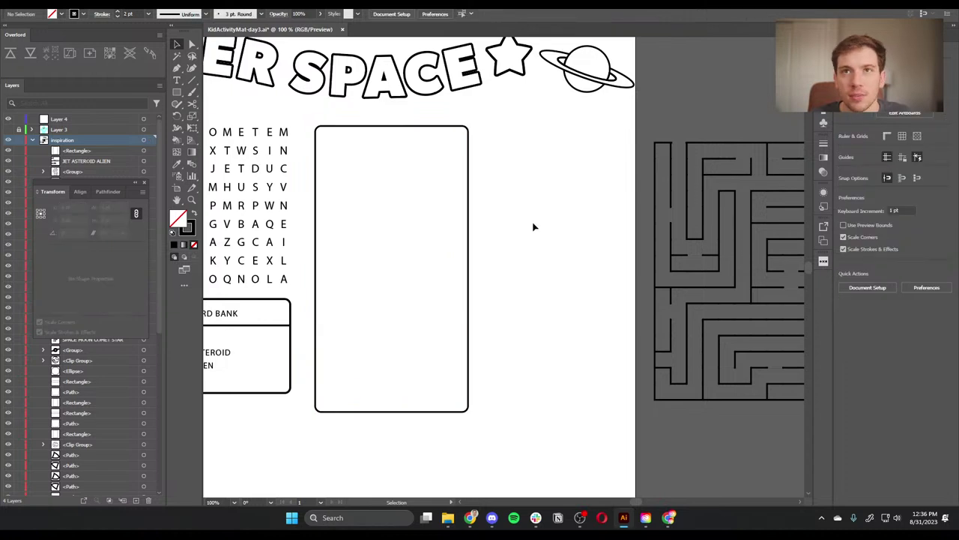
Step: Draw a circle about 98 pt in diameter in the empty space to the right of the rounded rectangle
left_click(177, 92)
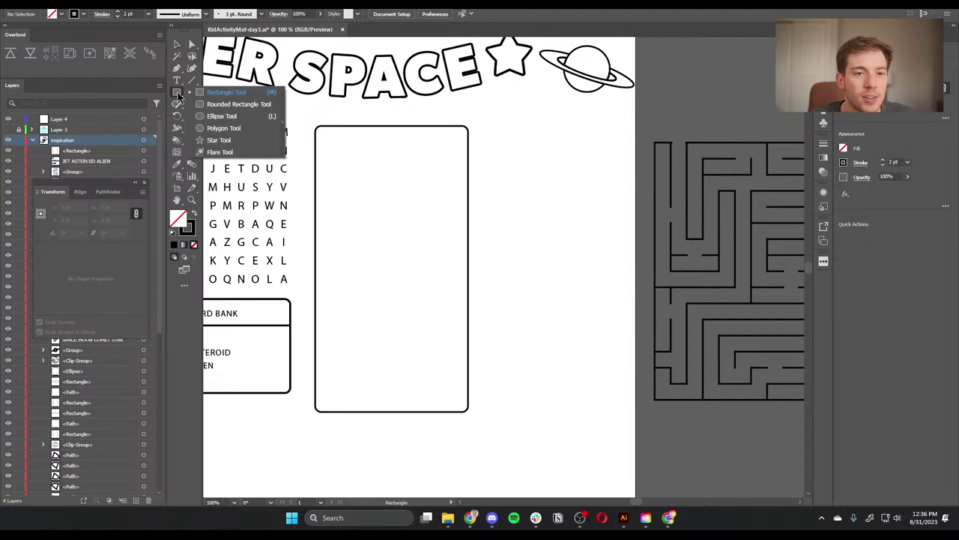
left_click(207, 117)
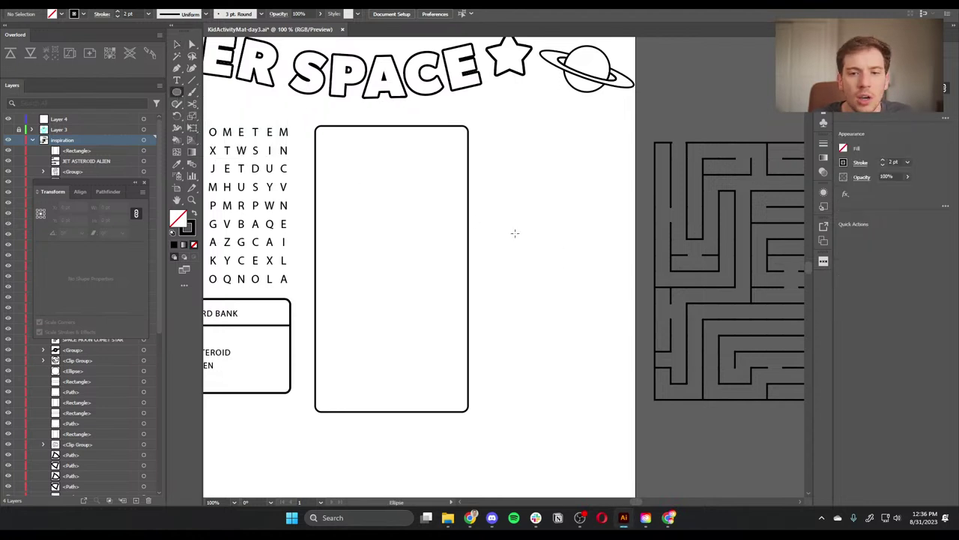
mouse_move(515, 233)
left_mouse_down()
mouse_move(584, 305)
mouse_move(575, 314)
left_mouse_up()
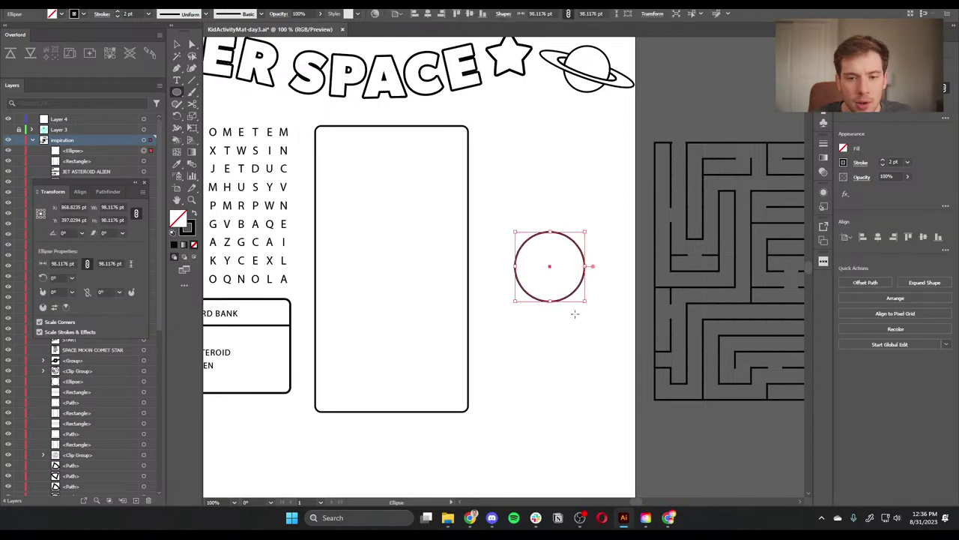
key("v")
left_click(570, 325)
left_click(550, 302)
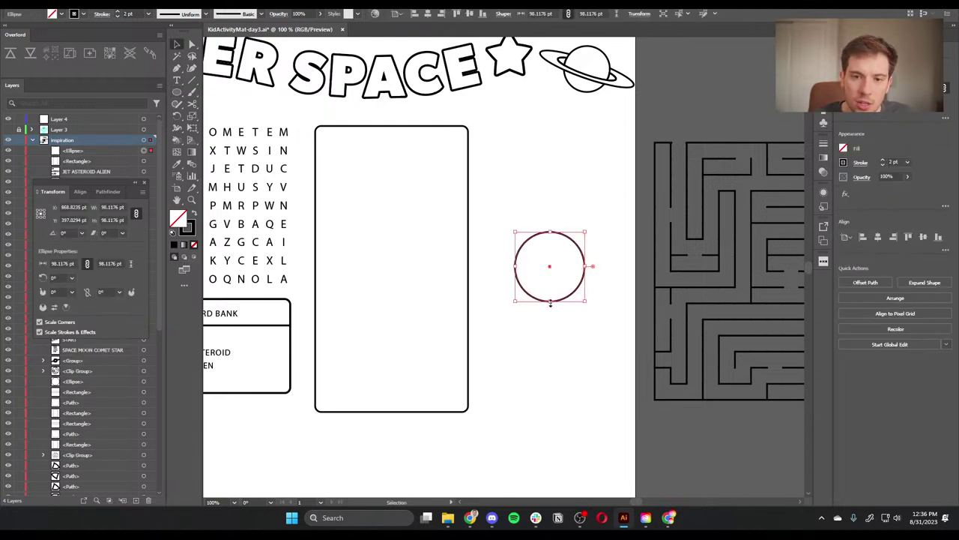
Step: Pull the circle's bottom anchor point down about 17 pt and slightly to the left to form an egg shape
key("a")
left_click_drag(549, 303, 551, 317)
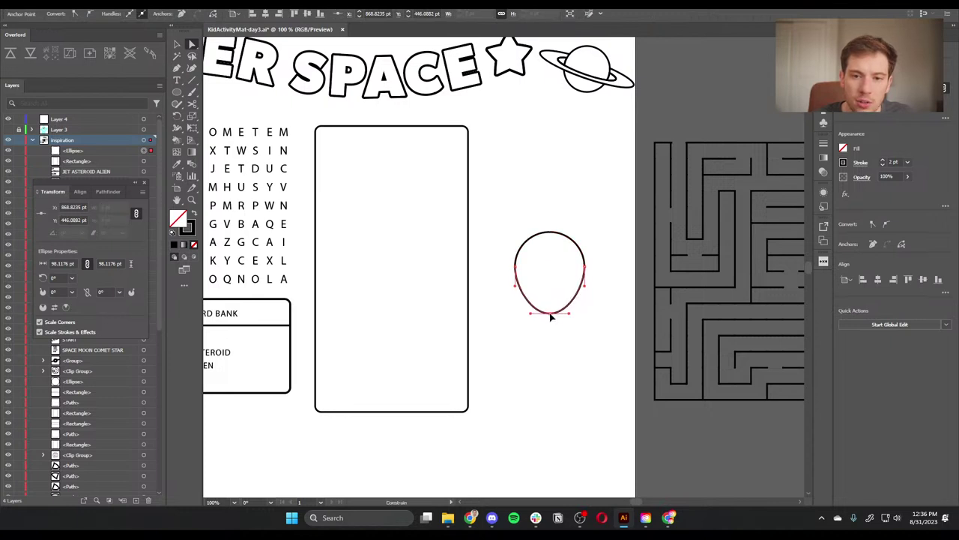
left_click(555, 332)
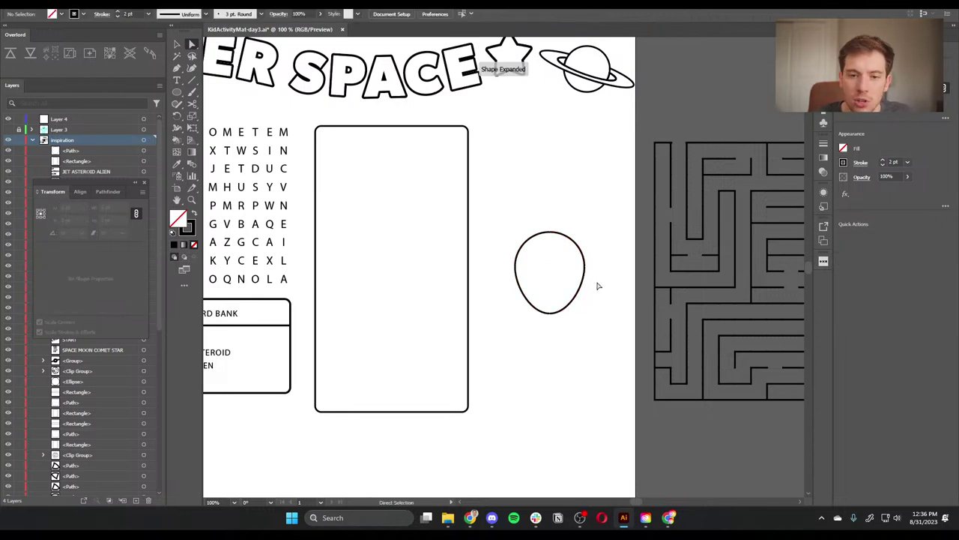
left_click(552, 310)
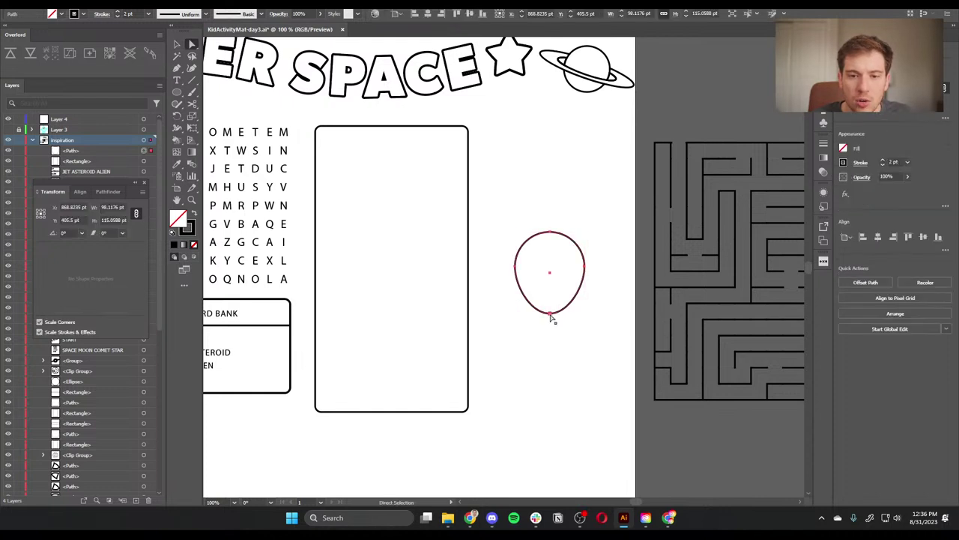
left_click(548, 314)
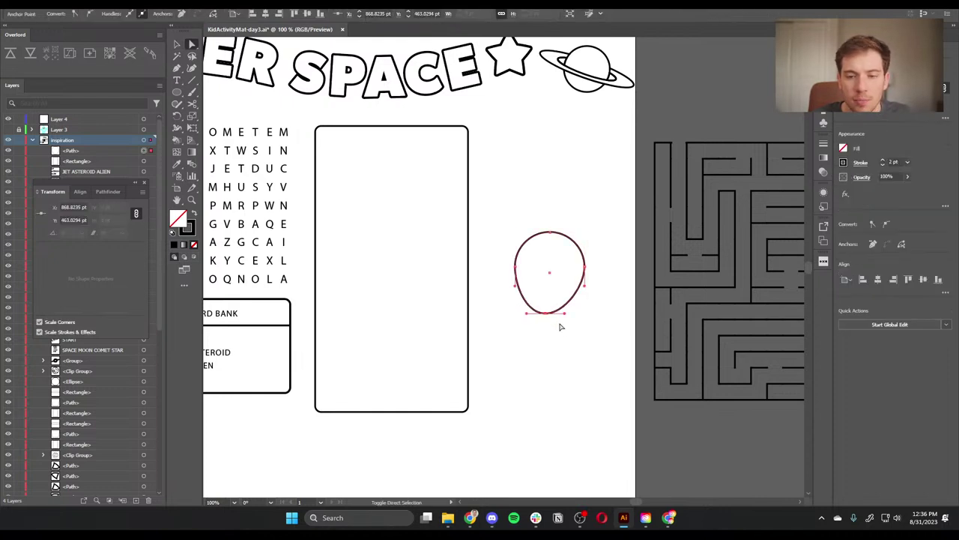
Step: Draw a horizontal line about 42 pt long below the egg shape and bend its middle upward about 11 pt into an arc
left_click(564, 327)
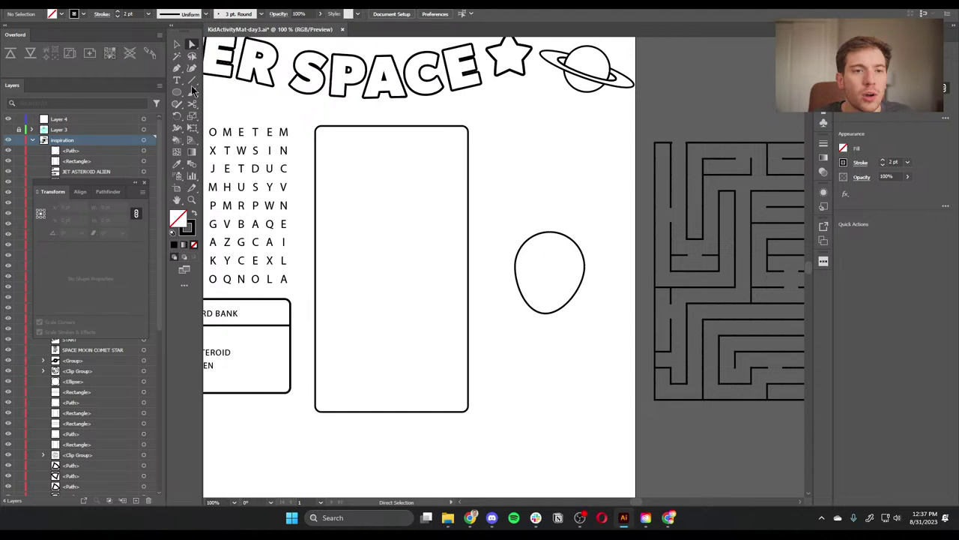
left_click(177, 68)
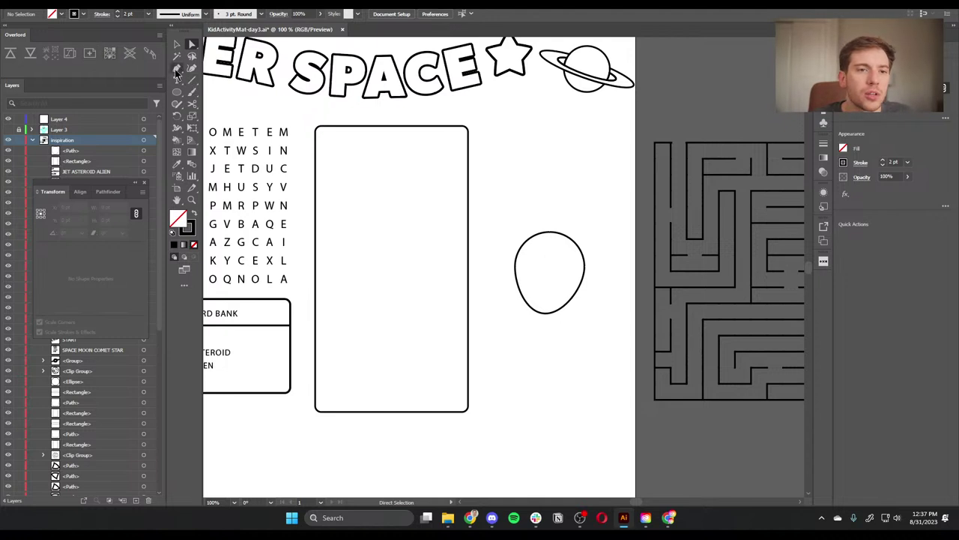
left_click(507, 372)
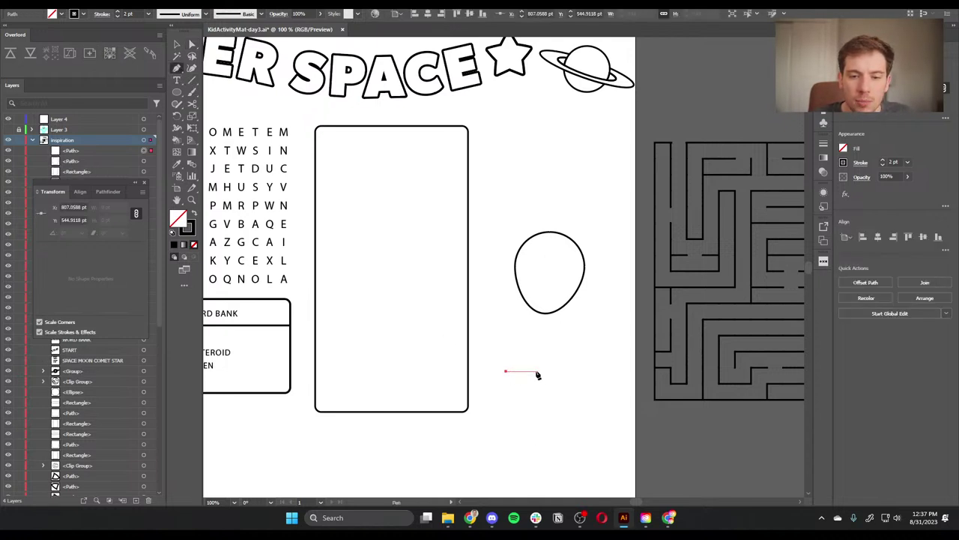
left_click(536, 372)
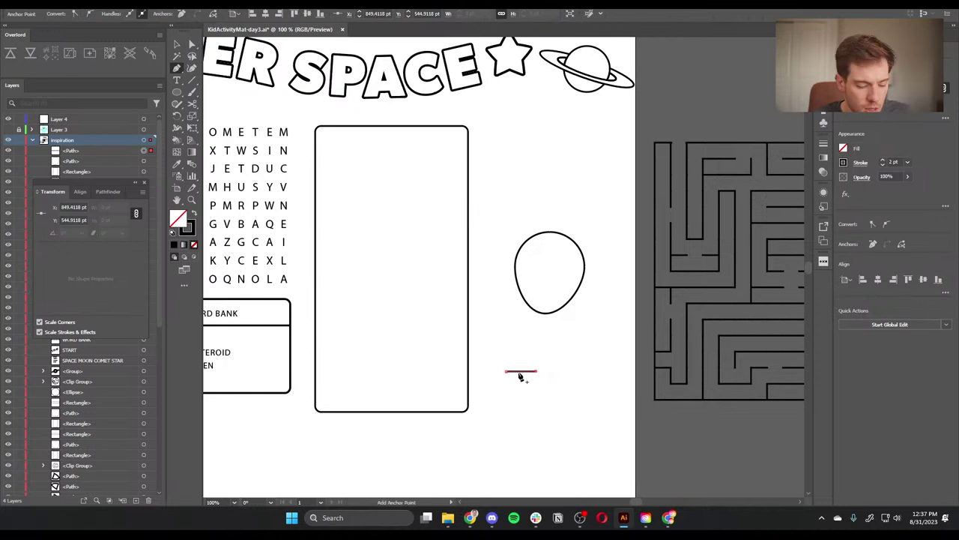
key("shift+grave")
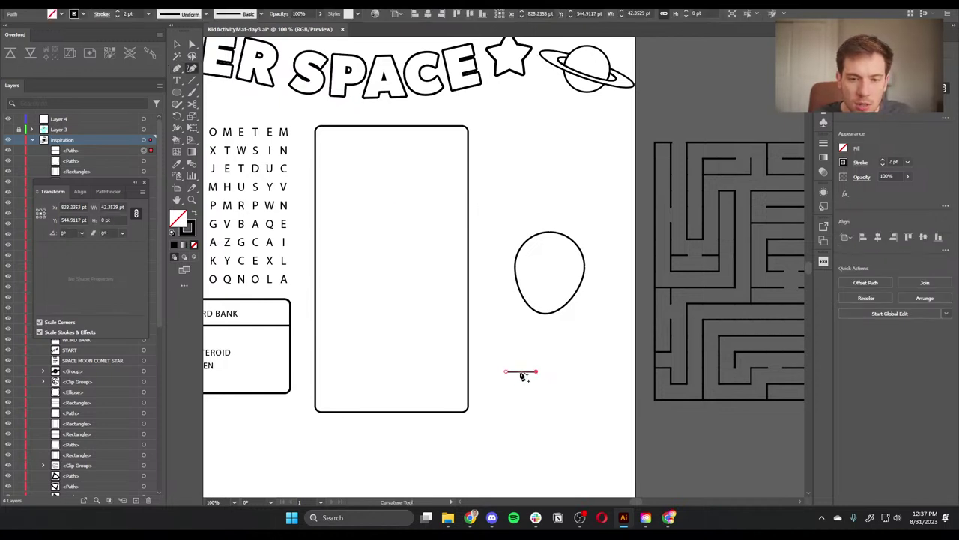
left_click_drag(522, 373, 524, 367)
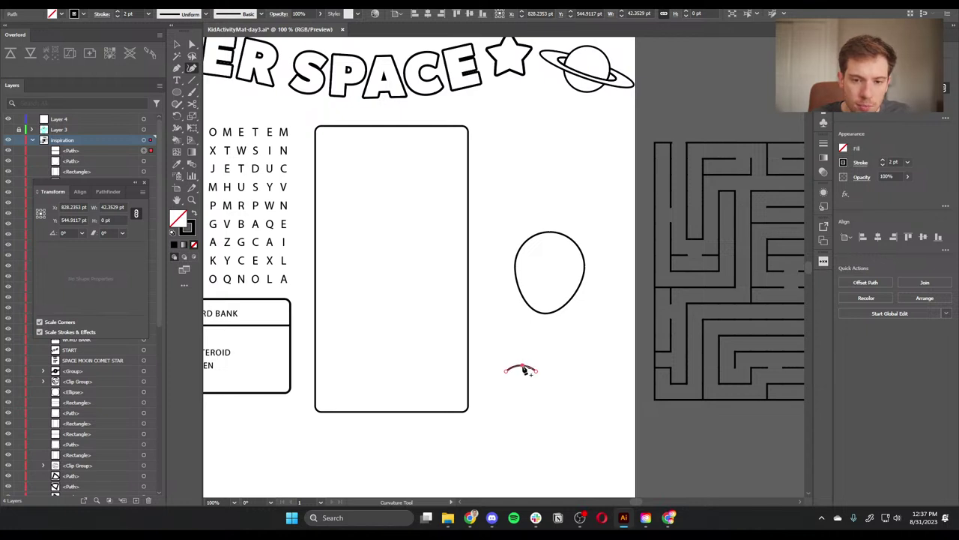
key("v")
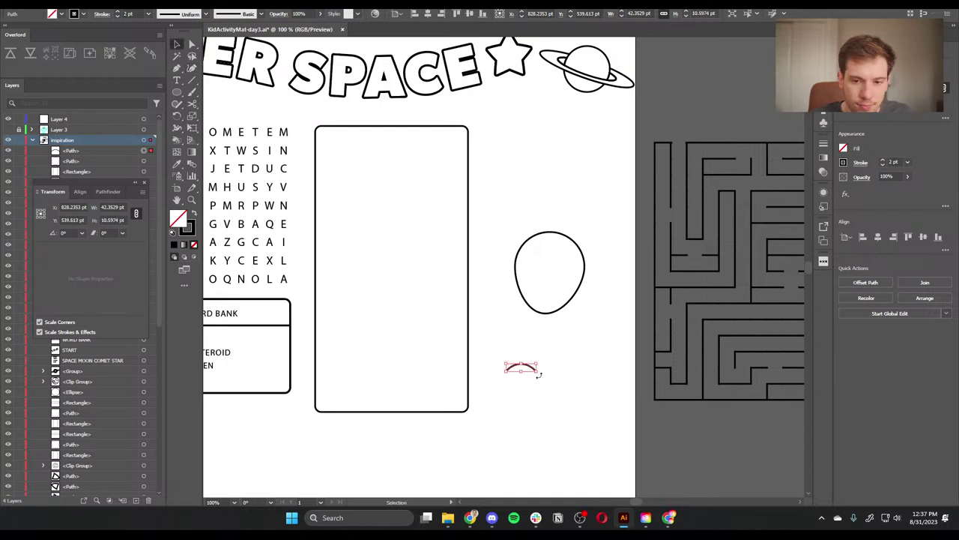
Step: Close the arc with a segment between its ends and bend that segment downward to form an almond eye about 42 × 21 pt
key("a")
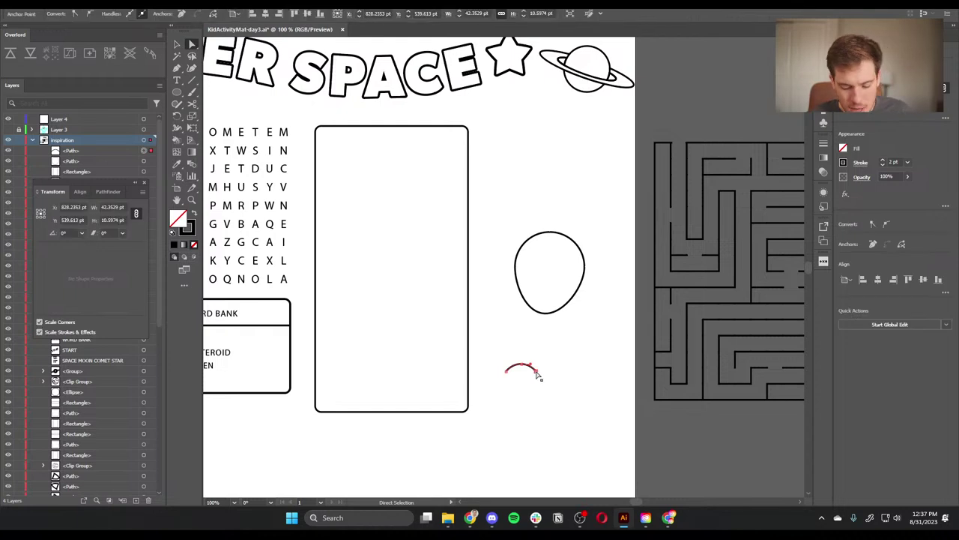
key("p")
left_click(537, 371)
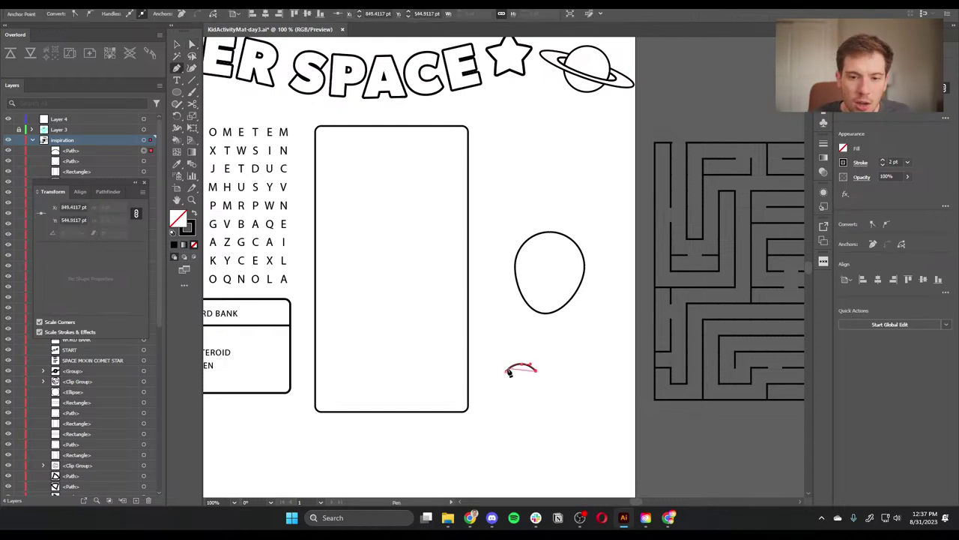
left_click(507, 372)
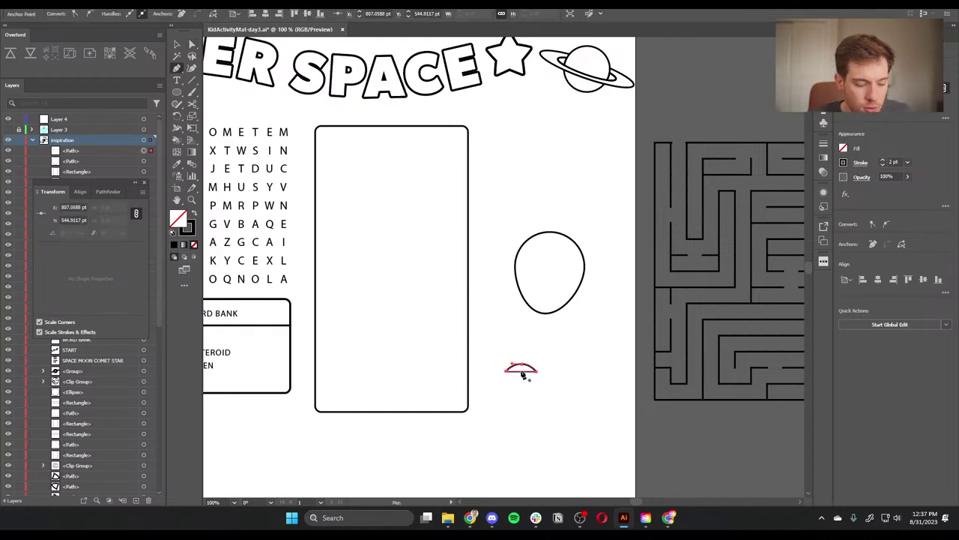
key("shift+grave")
mouse_move(521, 372)
left_mouse_down()
mouse_move(525, 387)
mouse_move(522, 379)
left_mouse_up()
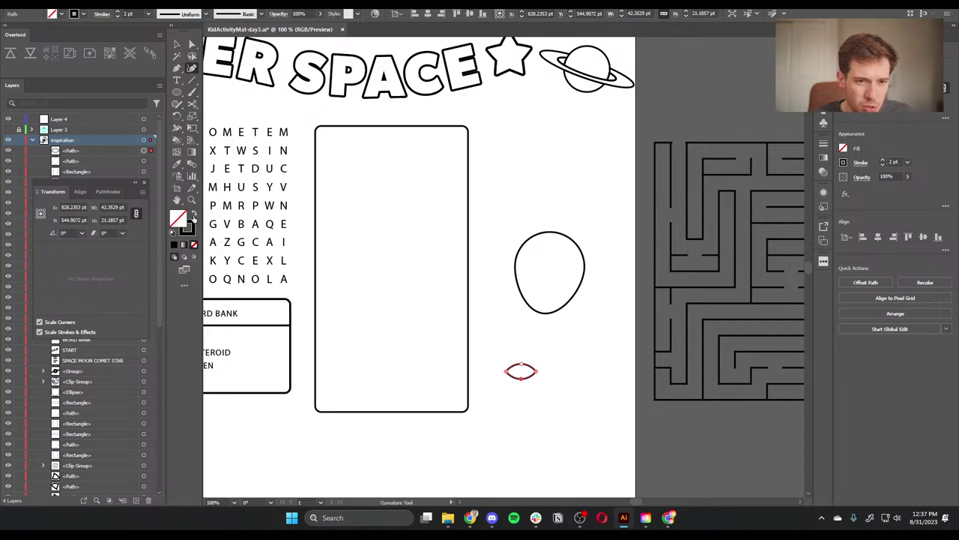
Step: Fill the almond shape with black and no stroke, rotate it 45° clockwise, and bring it closer to the egg shape
left_click(193, 215)
left_click(177, 45)
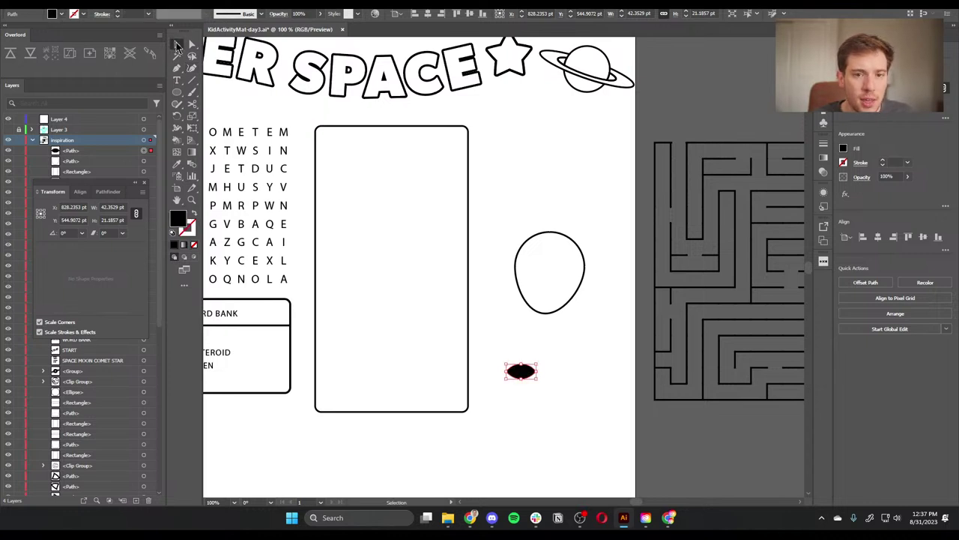
key("a")
key("ctrl+equal")
key("v")
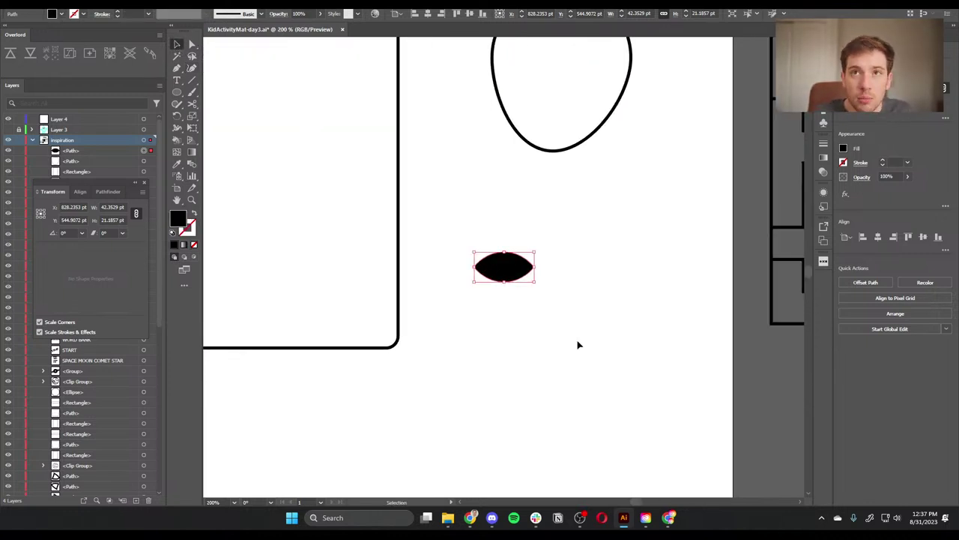
left_click_drag(559, 233, 486, 332)
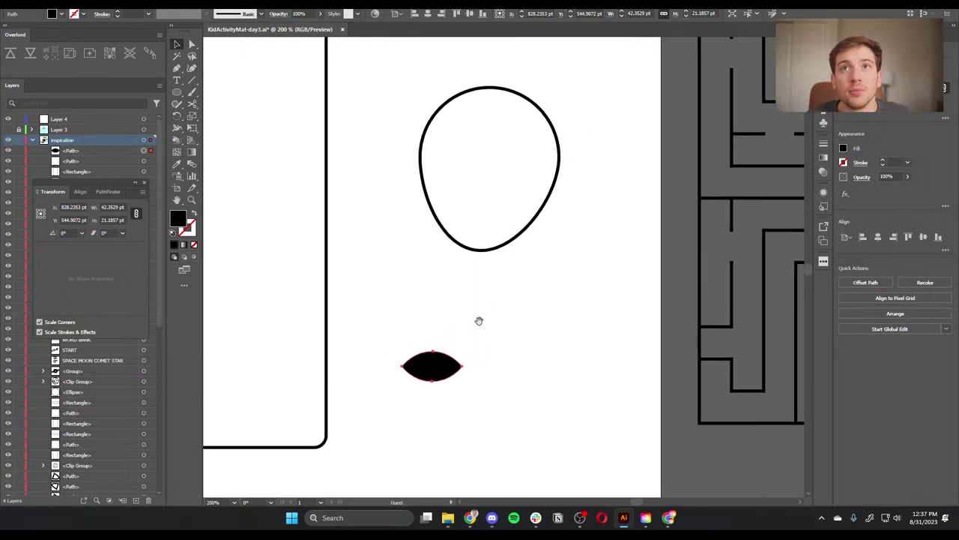
left_click_drag(431, 373, 506, 335)
Step: Slightly round the pointed corners of the black almond and place it inside the egg as the alien's left-hand eye
key("a")
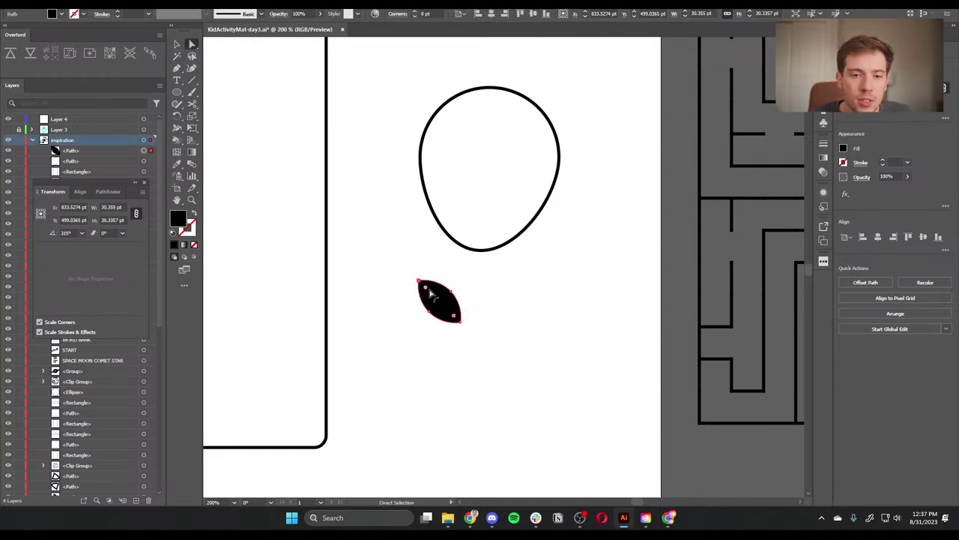
left_click_drag(429, 293, 450, 173)
left_click(482, 303)
key("v")
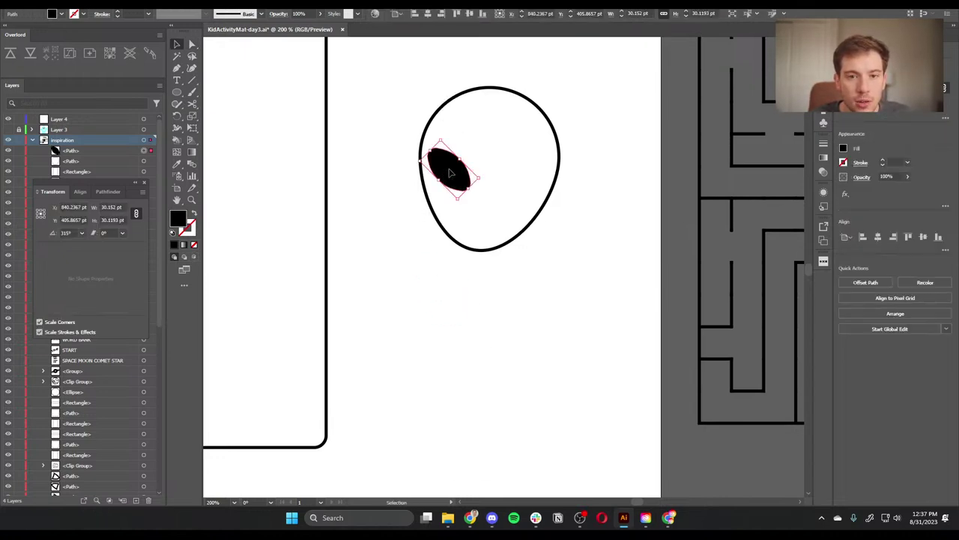
Step: Make a copy of the eye reflected across the vertical axis and move it about 37 pt to the right as the second eye
right_click(450, 173)
mouse_move(502, 407)
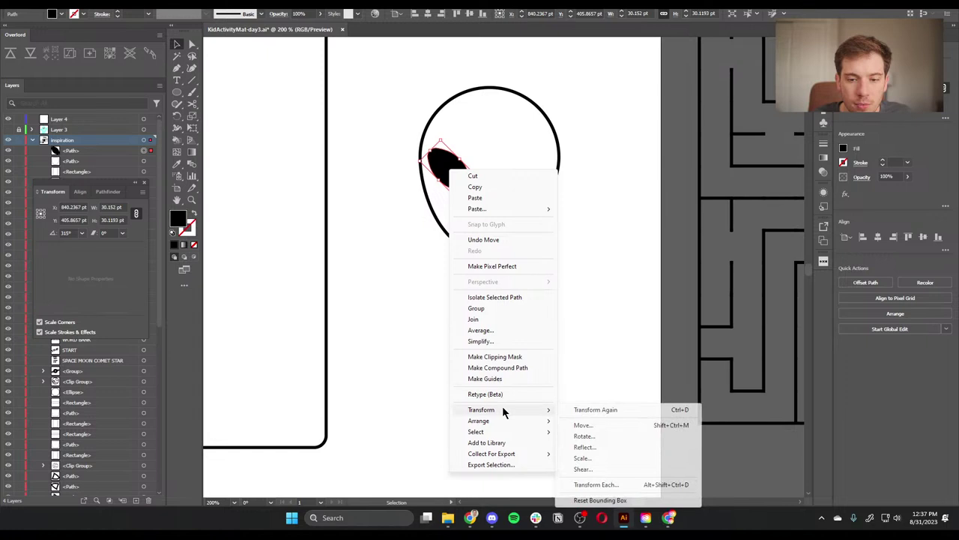
left_click(616, 445)
left_click(422, 315)
left_click_drag(450, 179, 501, 179)
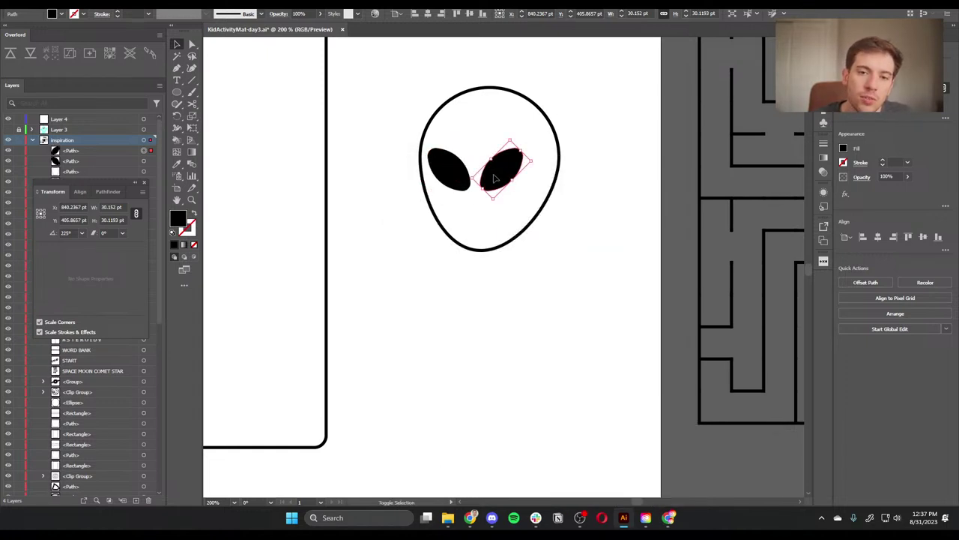
Step: Check the axis and copy options in the Reflect dialog for the left-hand eye, and cancel it
left_click(448, 174)
right_click(450, 169)
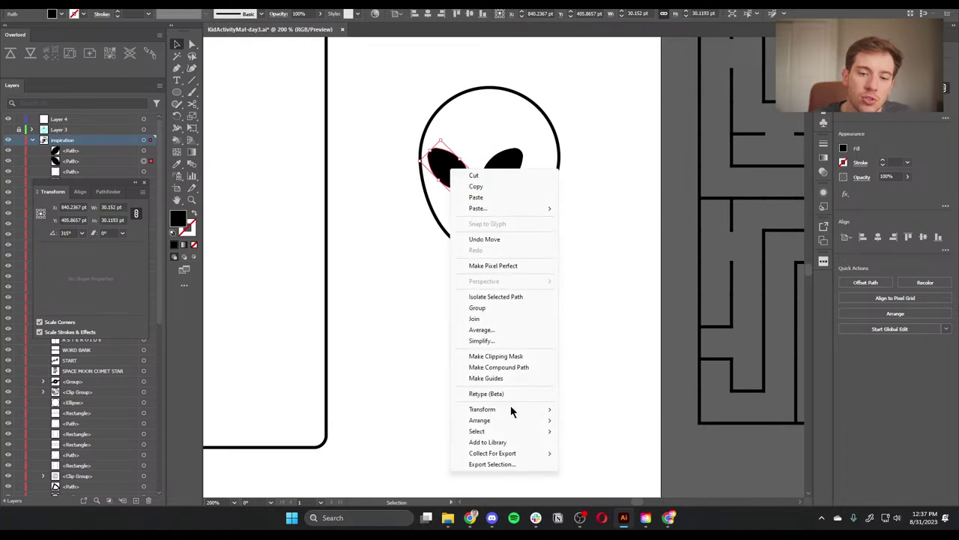
mouse_move(508, 407)
left_click(611, 447)
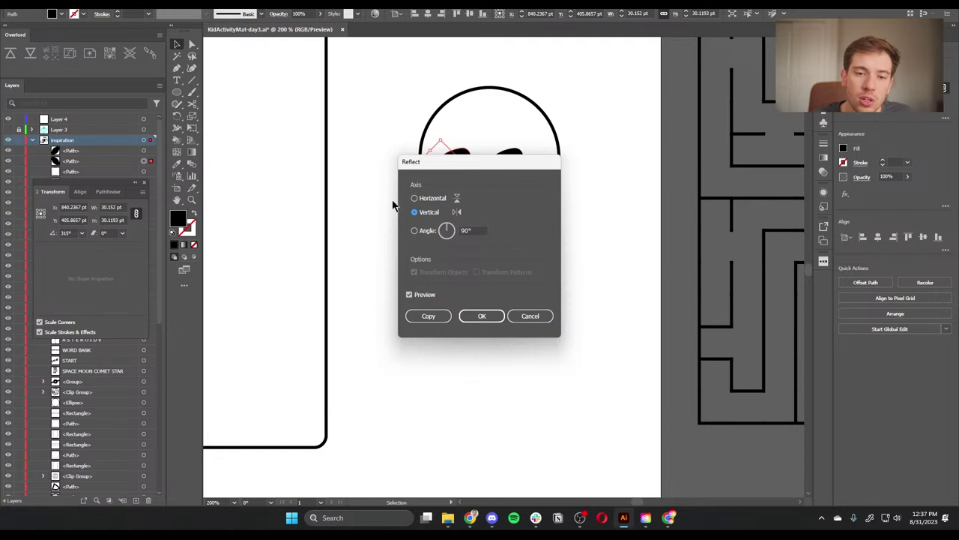
left_click(544, 316)
left_click(516, 254)
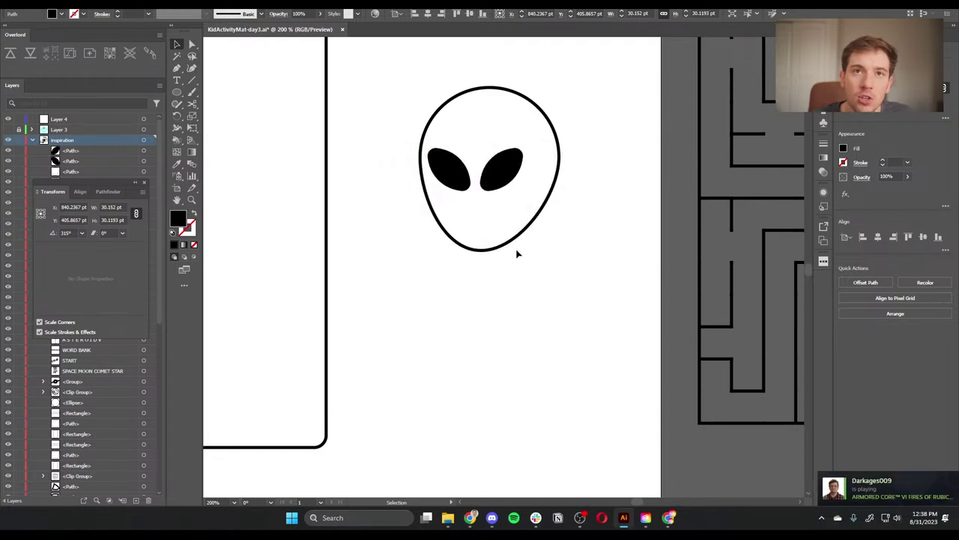
Step: Rotate both eyes to a slightly steeper slant in opposite directions, and fine-tune the right-hand eye's angle to match
left_click(467, 174)
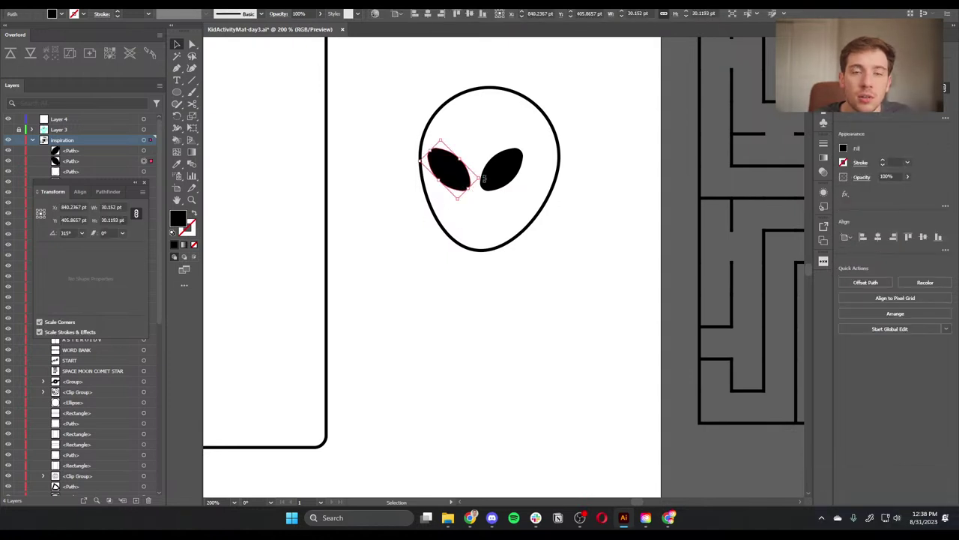
left_click_drag(484, 178, 507, 202)
left_click(508, 179)
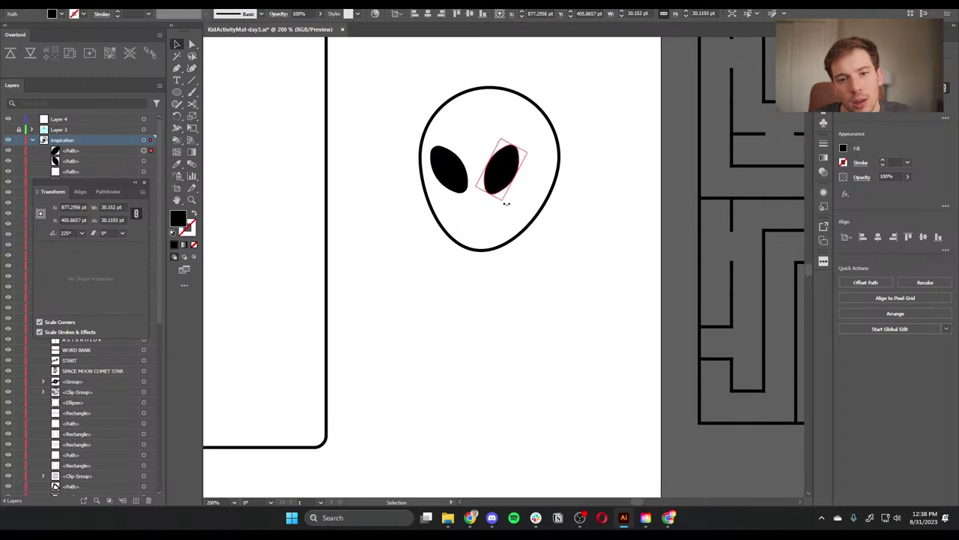
left_click(572, 243)
left_click_drag(572, 242, 510, 366)
key("a")
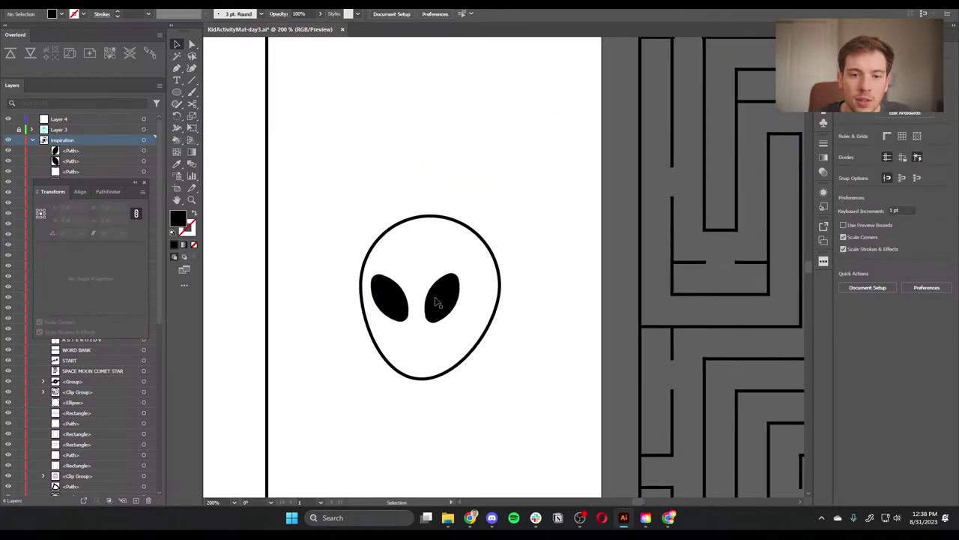
left_click(431, 300)
key("v")
left_click_drag(470, 278, 477, 283)
left_click(581, 375)
Step: Draw a black rectangle about 77 × 56 pt over the top of the head and narrow its upper edge symmetrically into a trapezoid
left_click_drag(177, 92, 234, 96)
mouse_move(389, 177)
left_mouse_down()
mouse_move(499, 257)
mouse_move(533, 207)
left_mouse_up()
key("a")
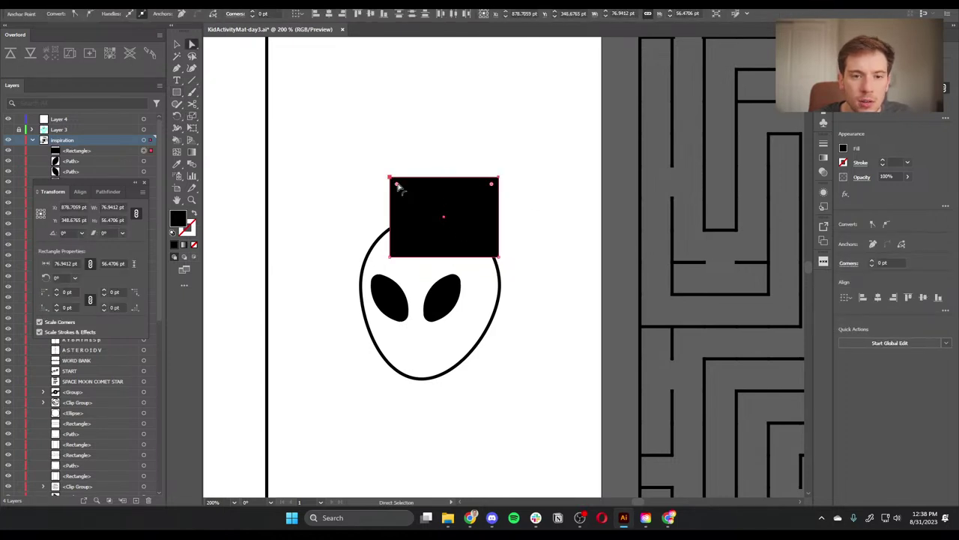
key("s")
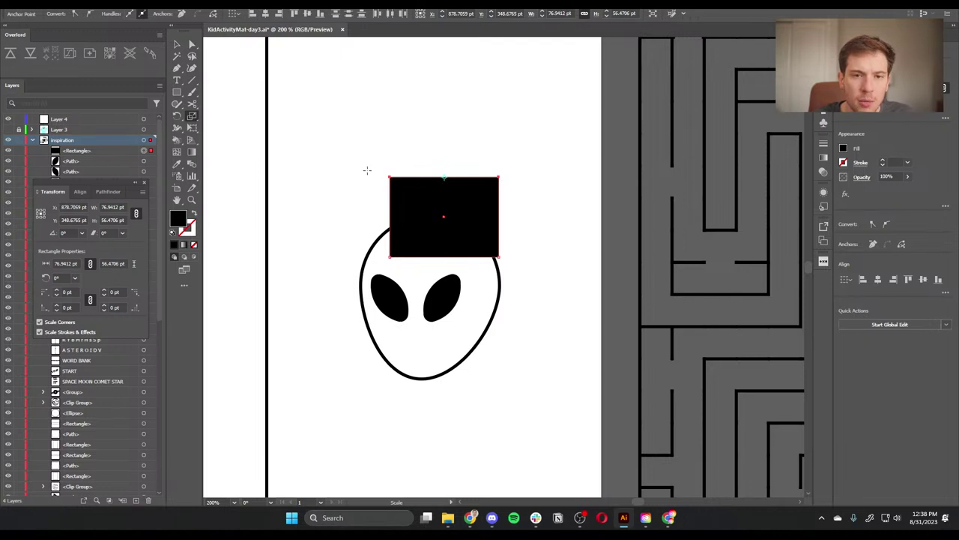
key("a")
left_click_drag(371, 158, 559, 204)
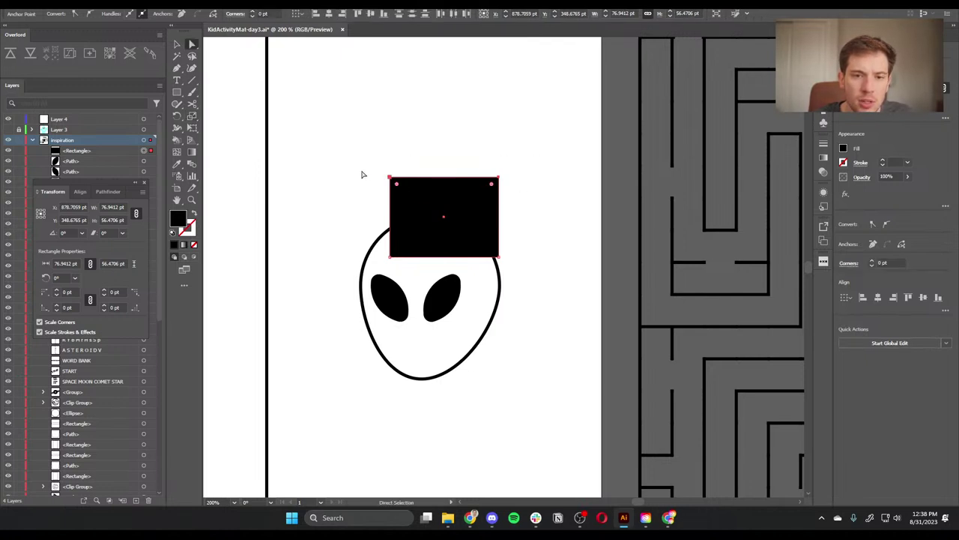
key("s")
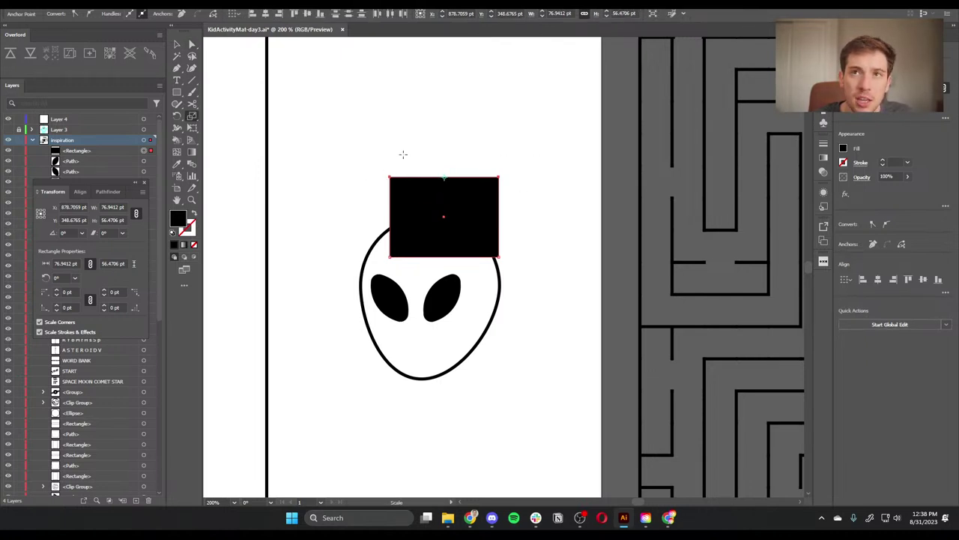
left_click_drag(391, 167, 407, 172)
left_click(192, 45)
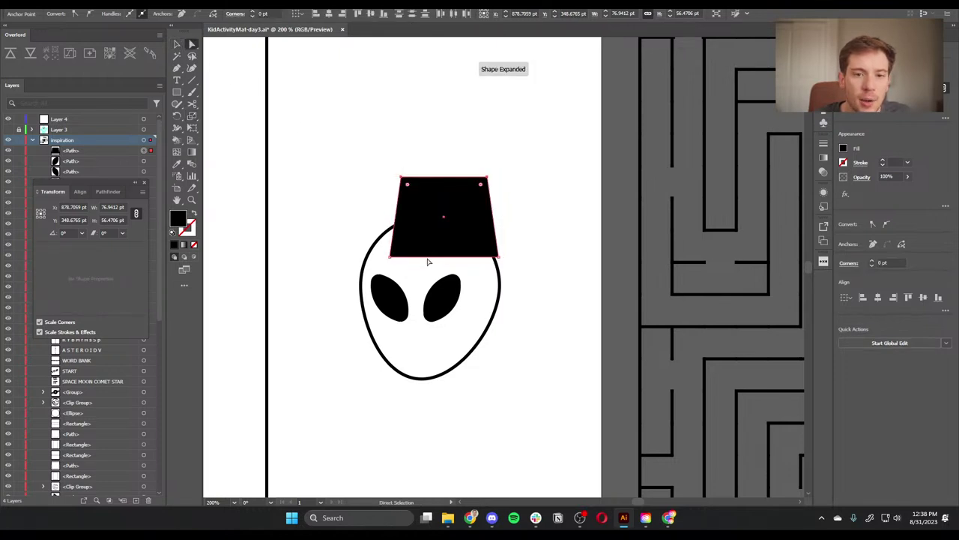
Step: Raise the trapezoid's bottom edge about 13 pt and round its two upper corners about 36.6 pt to form a dome
left_click(390, 257)
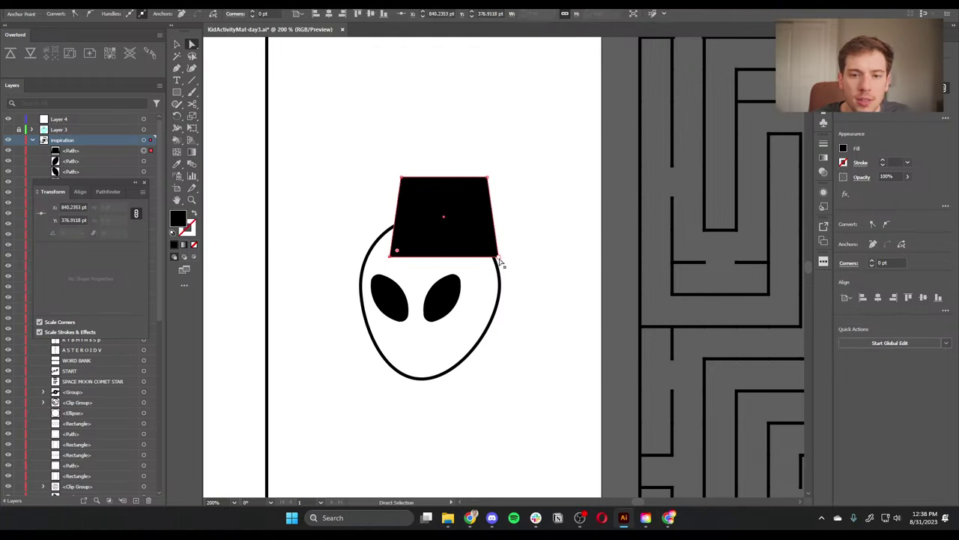
left_click_drag(499, 258, 501, 238)
left_click_drag(373, 153, 526, 195)
left_click_drag(407, 191, 495, 285)
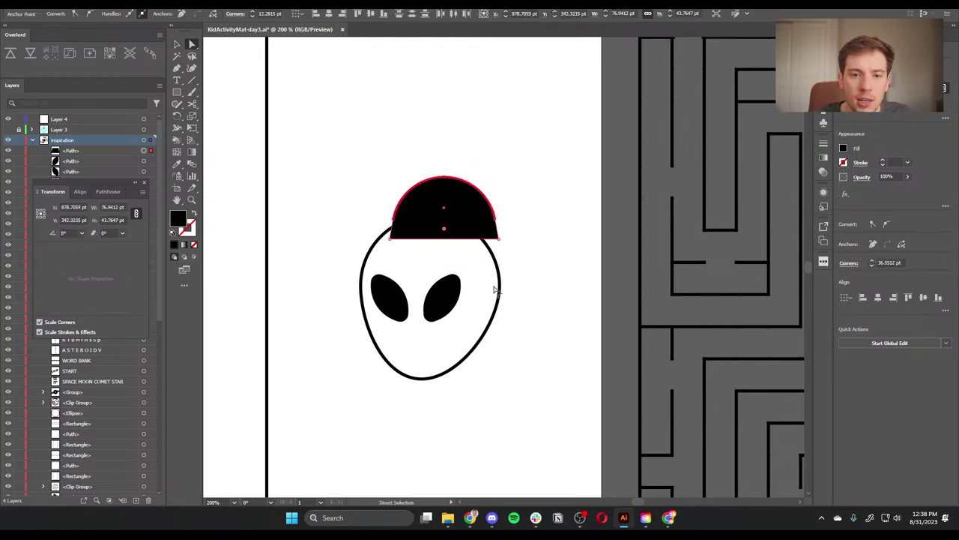
Step: Draw a flat black ellipse about 158 pt wide, centred on the dome's bottom edge, as the hat brim
left_click(509, 114)
left_click_drag(177, 91, 211, 118)
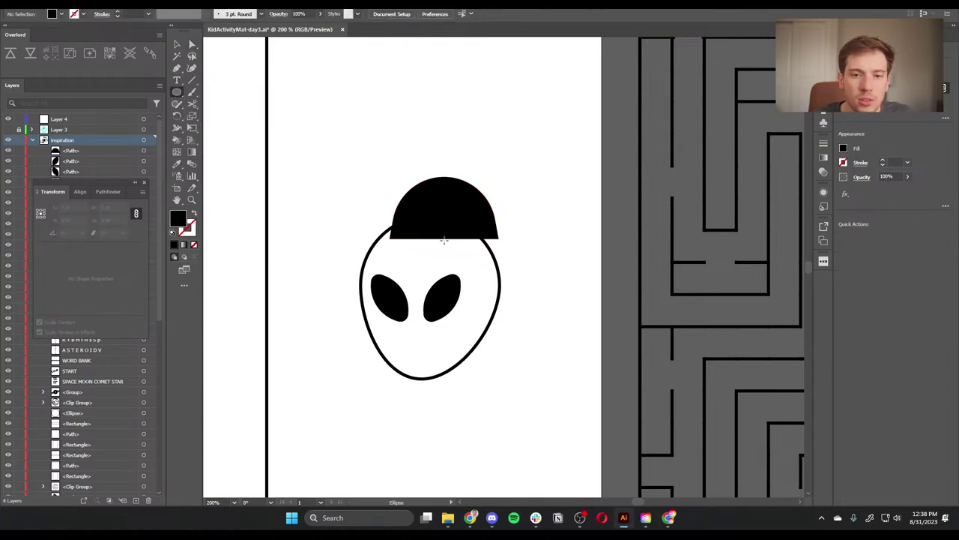
left_click_drag(444, 239, 555, 257)
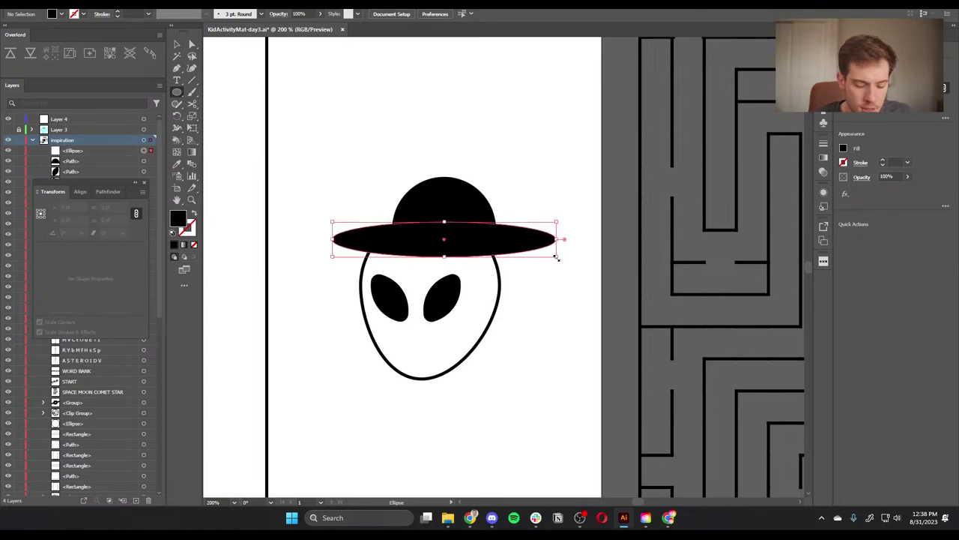
Step: Move the dome and brim together about 9 pt to the left over the head and tilt the hat slightly clockwise
key("v")
left_click(448, 197, "shift")
mouse_move(456, 198)
left_mouse_down()
mouse_move(434, 183)
mouse_move(450, 195)
mouse_move(446, 211)
mouse_move(446, 200)
left_mouse_up()
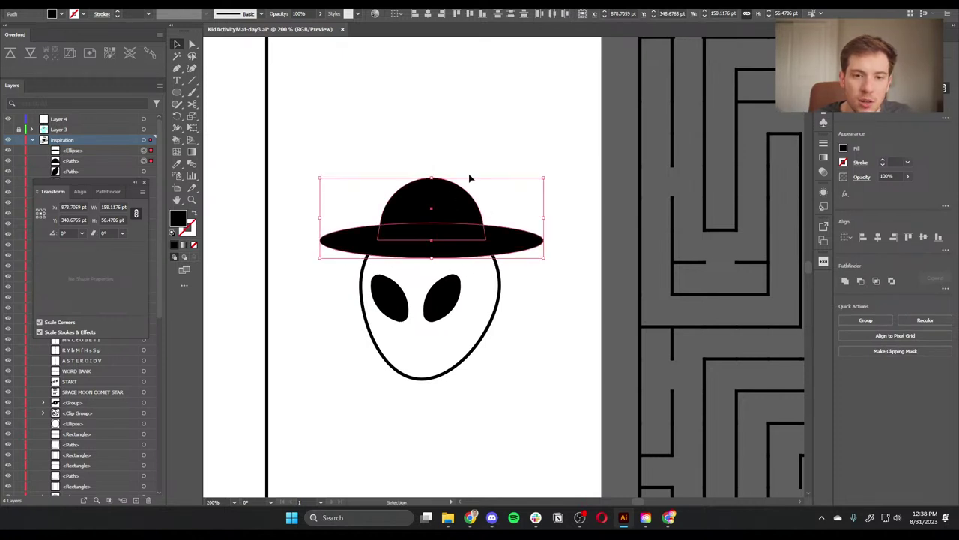
left_click_drag(548, 176, 557, 188)
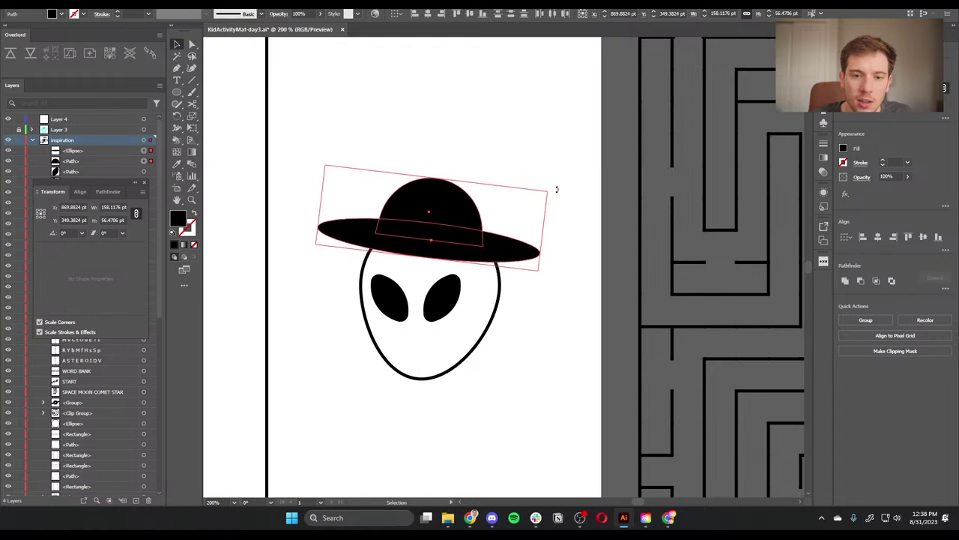
Step: Shift the hat's dome and brim slightly to the right and merge them into one shape with Shape Builder
left_click_drag(450, 232, 455, 225)
left_click(478, 128)
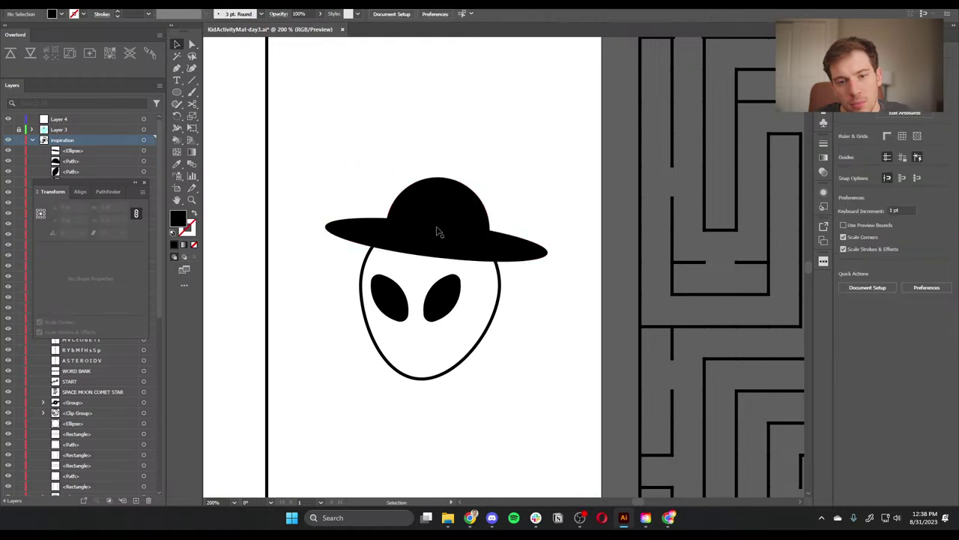
left_click(439, 225)
left_click(516, 243, "shift")
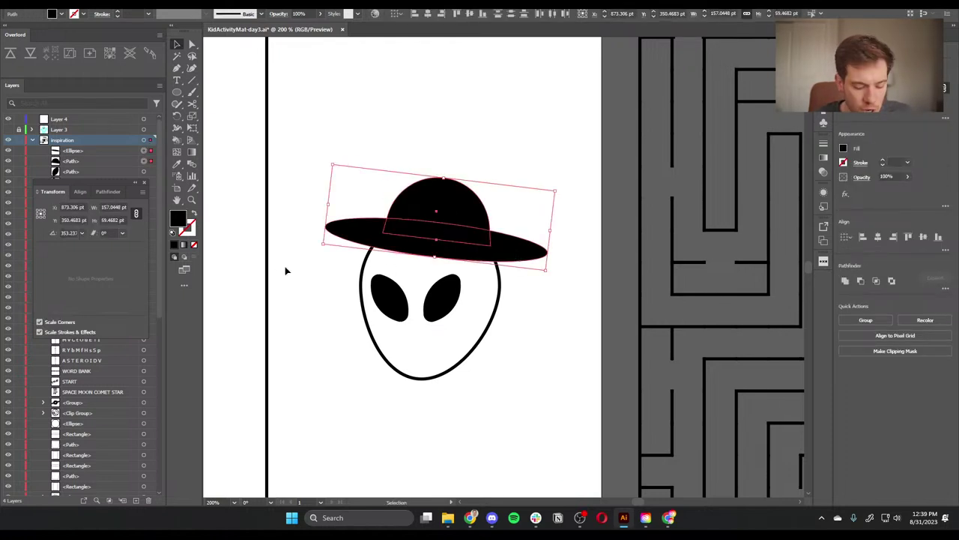
key("shift+m")
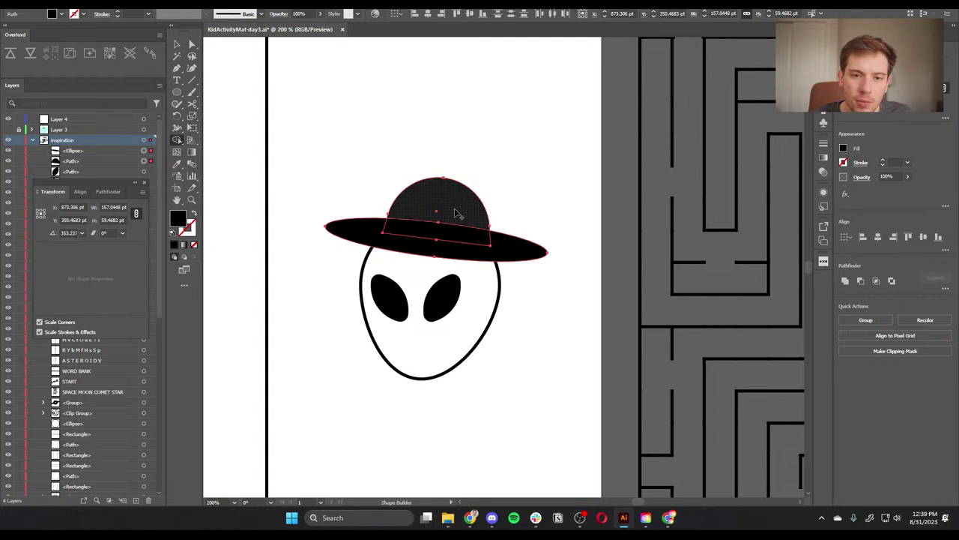
left_click_drag(459, 212, 459, 242)
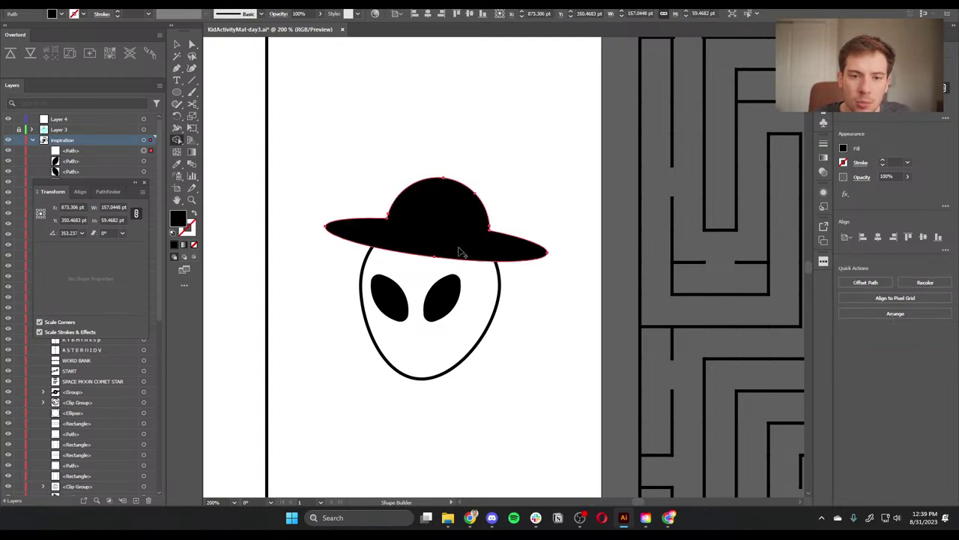
left_click(178, 46)
left_click(495, 113)
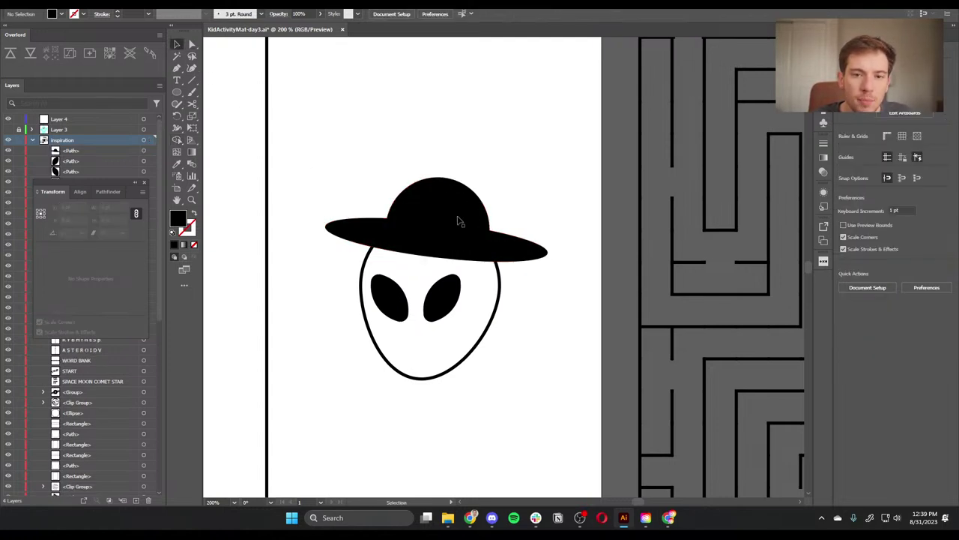
Step: Move the merged hat slightly up and to the right, and fill it with light orange #eaab65
left_click(462, 222)
mouse_move(467, 227)
left_mouse_down()
mouse_move(476, 231)
mouse_move(473, 221)
left_mouse_up()
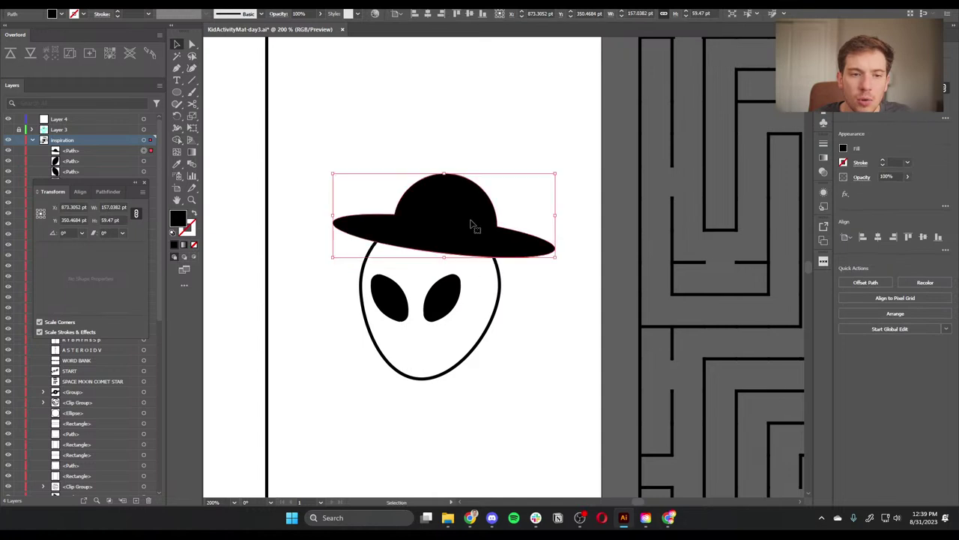
double_click(179, 218)
left_click_drag(641, 195, 634, 197)
left_click_drag(570, 150, 579, 131)
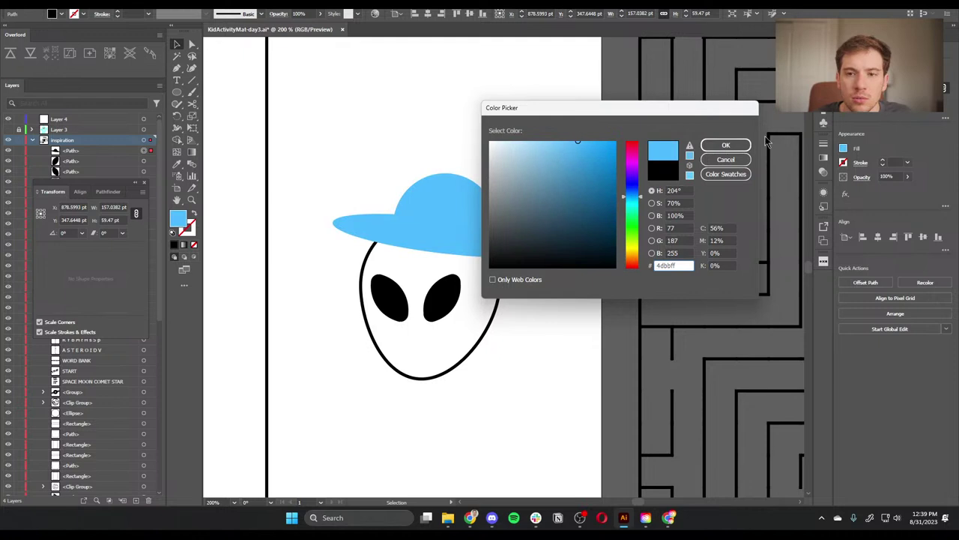
left_click(632, 258)
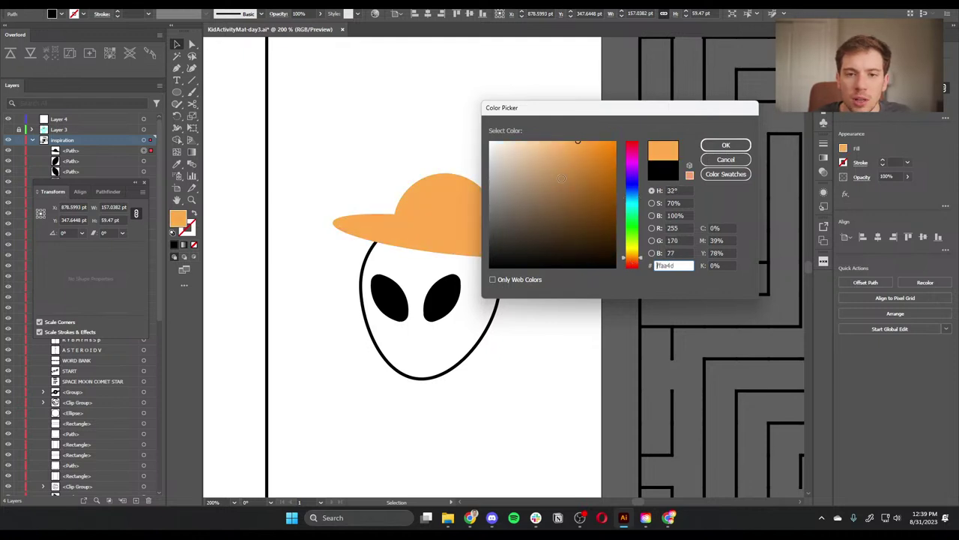
left_click_drag(561, 178, 561, 148)
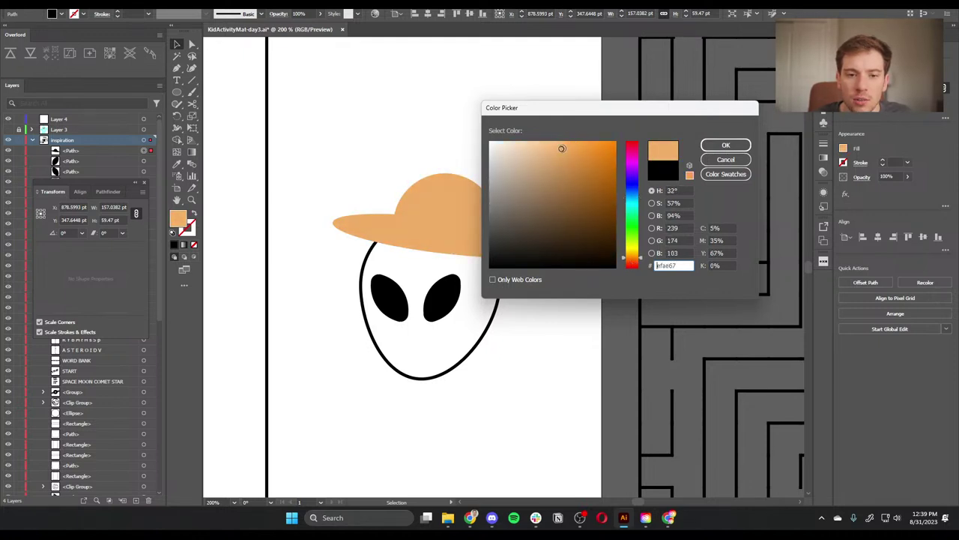
left_click(726, 146)
Step: Try enlarging the hat proportionally to about 205 pt wide
key("s")
left_click_drag(547, 305, 579, 334)
key("s")
key("v")
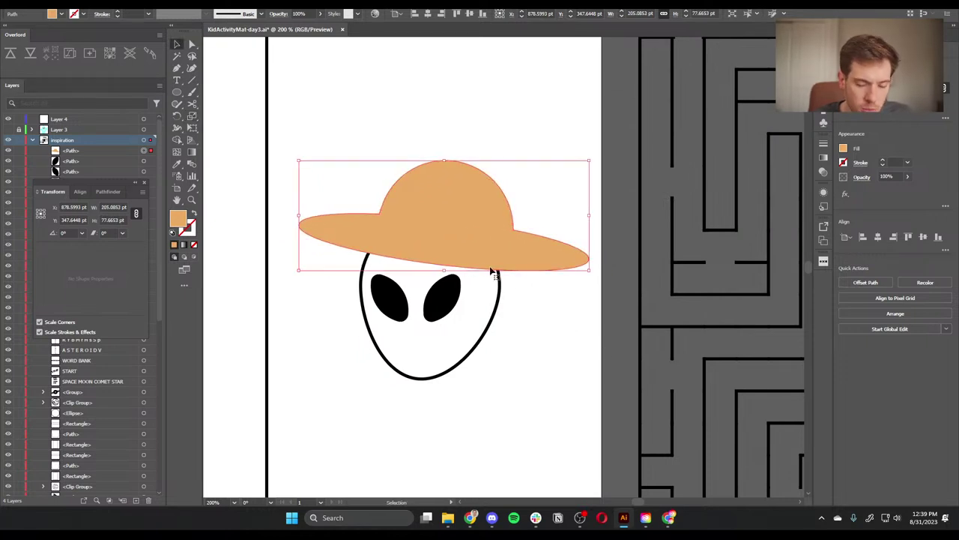
left_click_drag(487, 255, 486, 254)
left_click(486, 259)
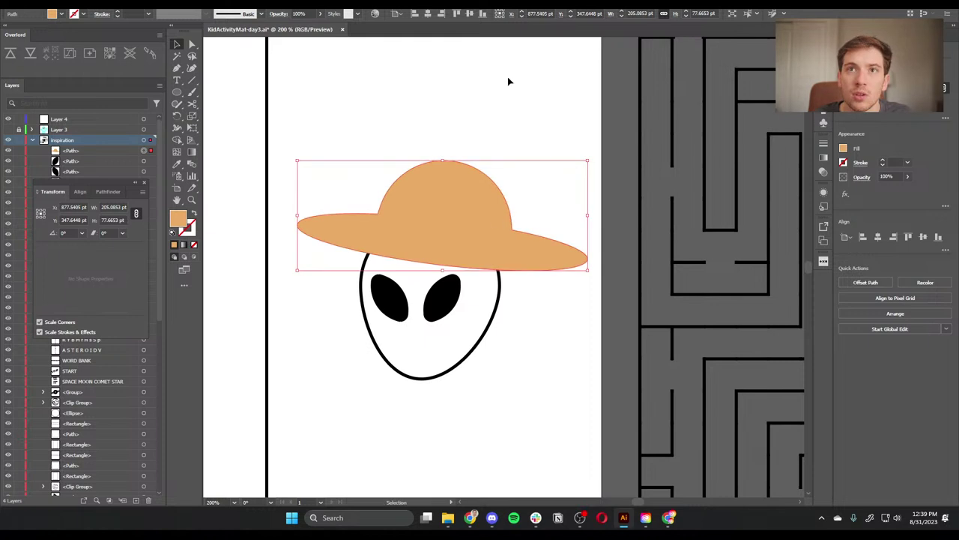
Step: Bring the hat to about 162 pt wide instead and move it about 7 pt to the left over the head
key("ctrl+z")
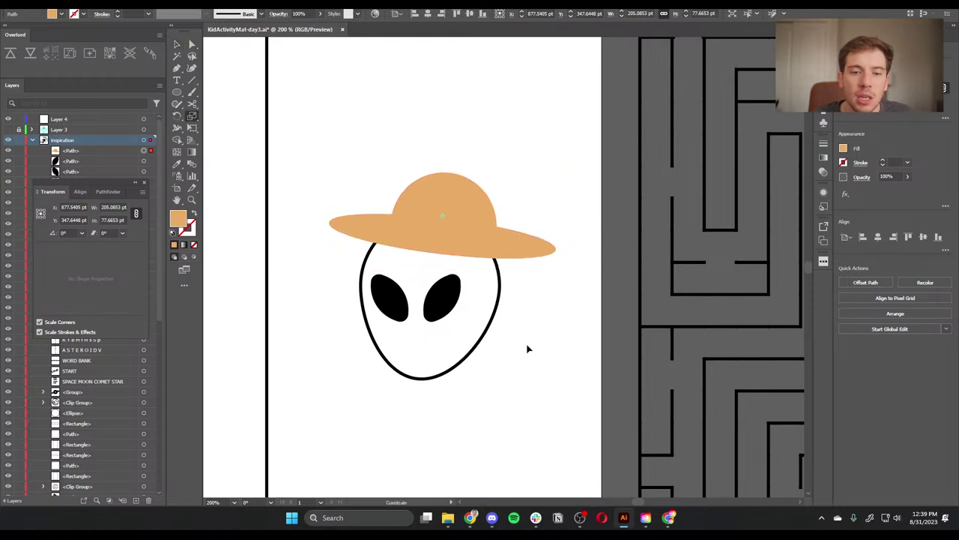
left_click_drag(496, 238, 486, 235)
left_click(593, 426)
Step: Draw a short diagonal path about 12 × 23 pt across the head's lower right edge, set a 20 pt black stroke and bend it slightly
left_click_drag(510, 446, 522, 368)
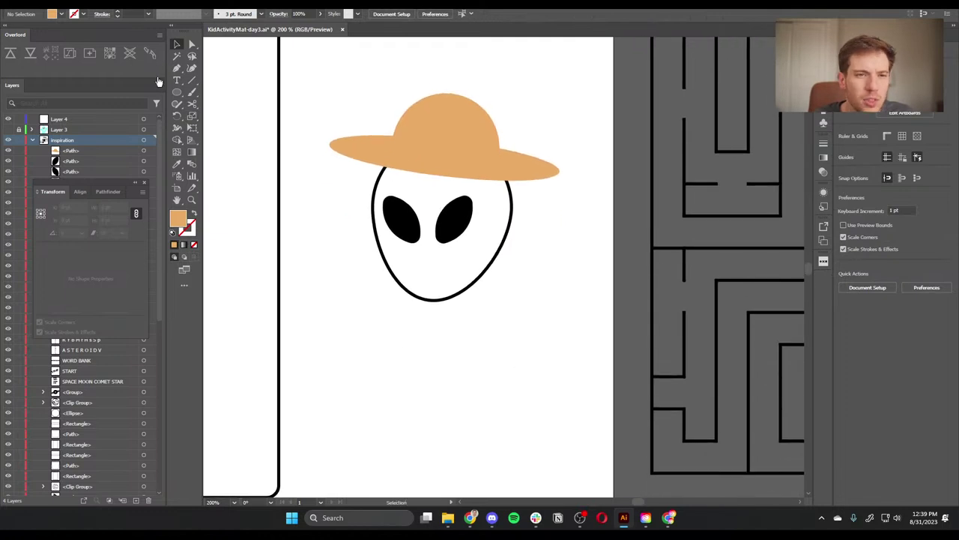
left_click(177, 67)
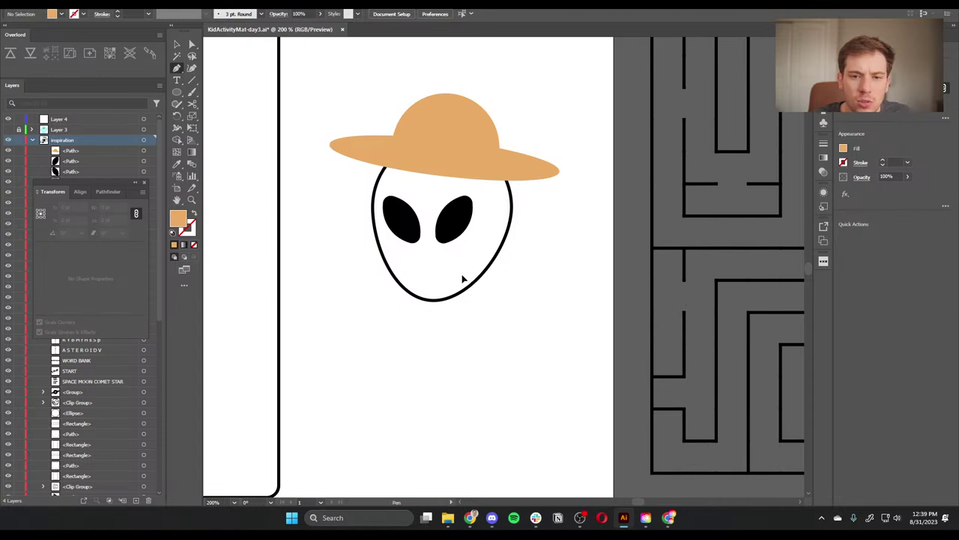
left_click_drag(462, 276, 479, 305)
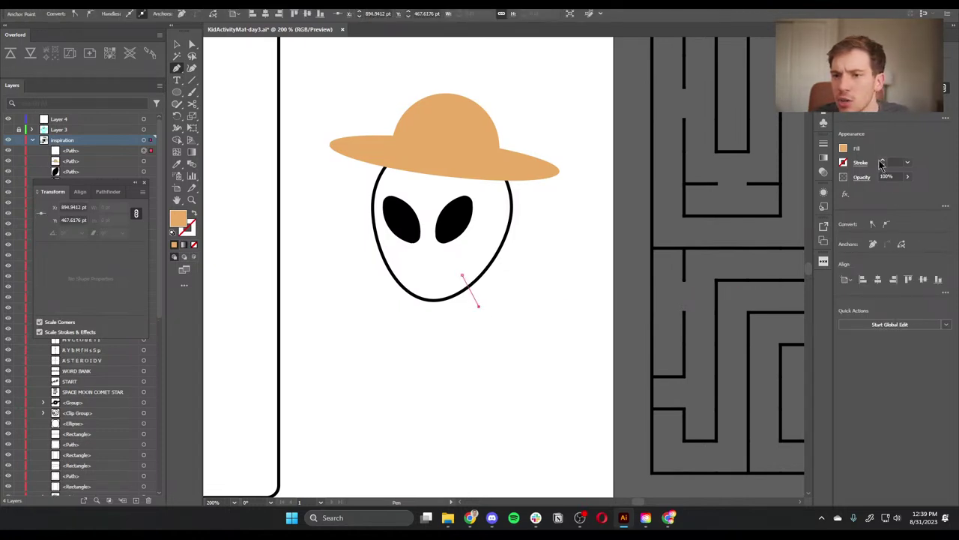
left_click(883, 162)
left_click(884, 166)
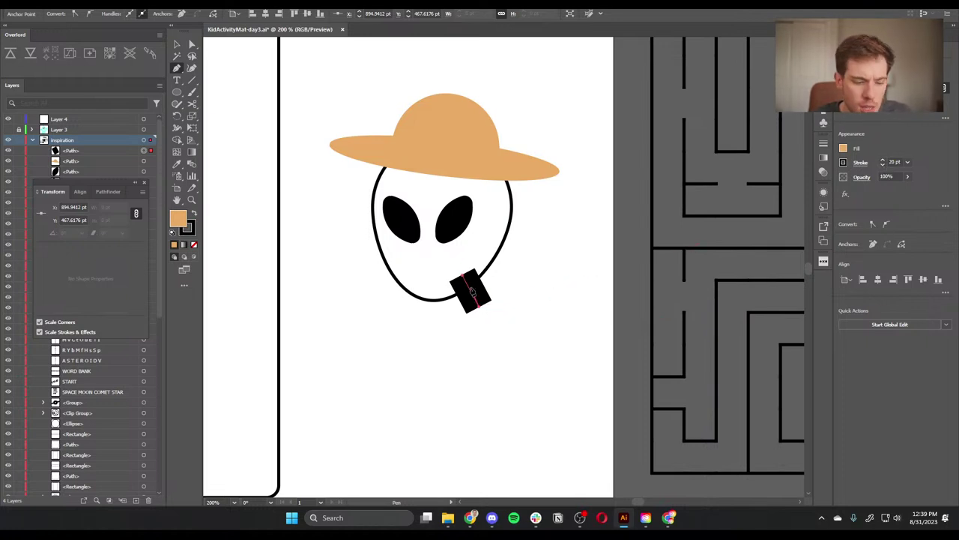
key("shift+grave")
left_click_drag(471, 290, 472, 287)
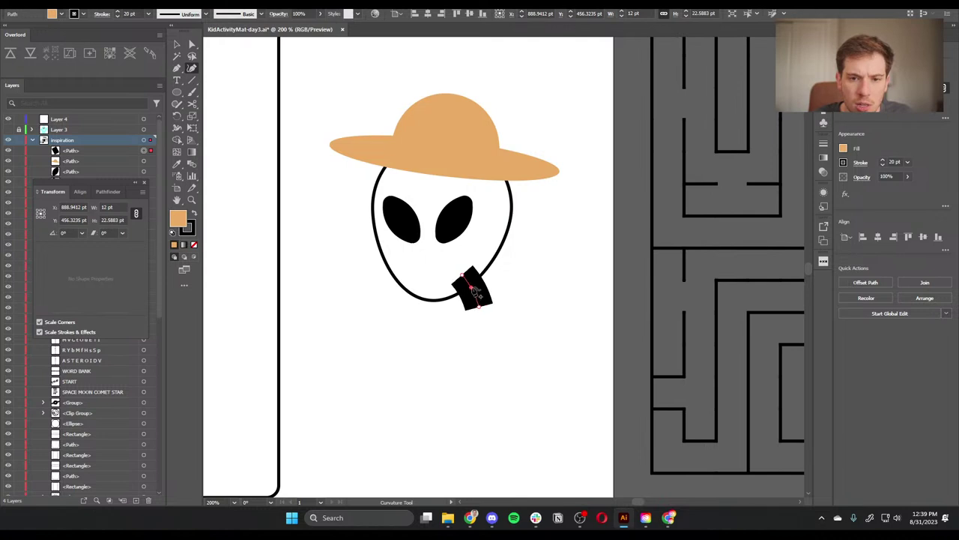
Step: Convert the curved neck path's stroke into an outlined shape
left_click(88, 1)
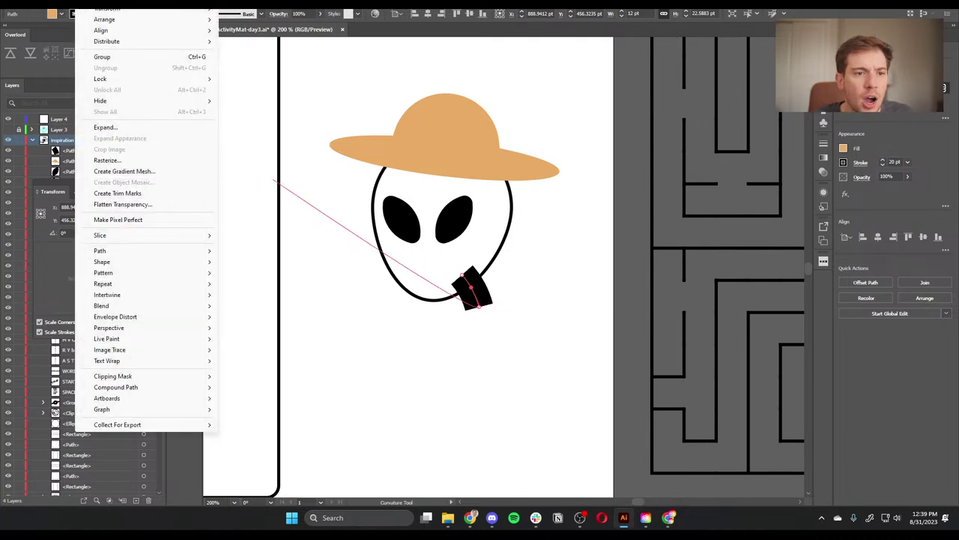
mouse_move(117, 251)
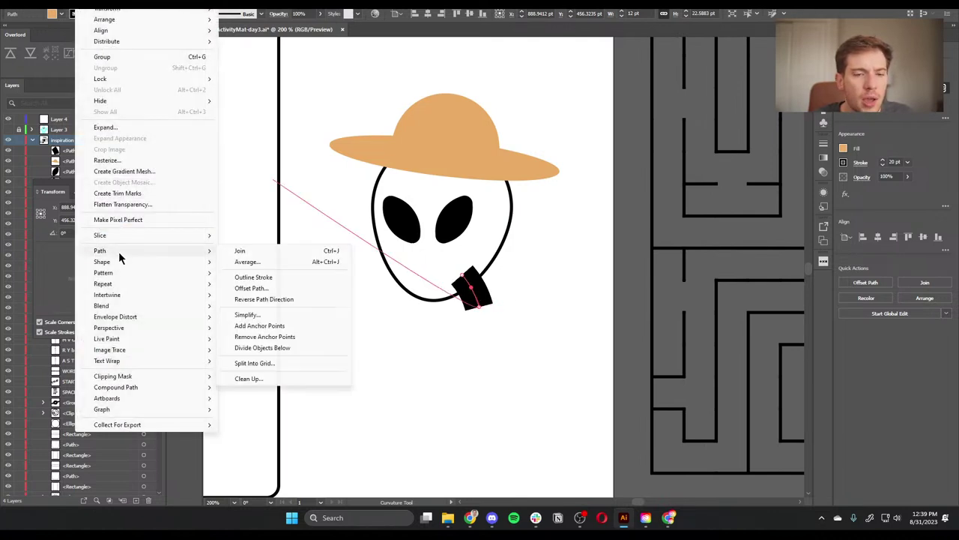
left_click(279, 277)
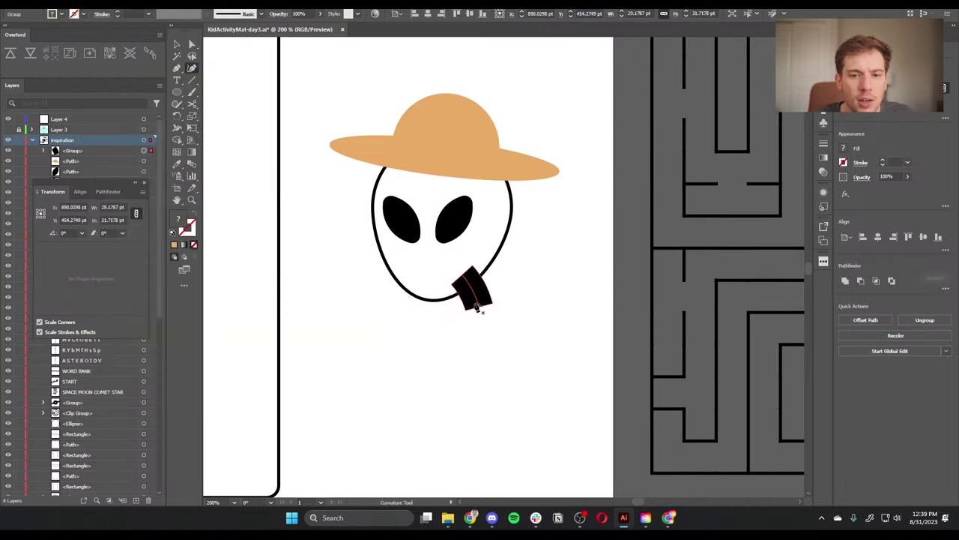
Step: Inspect the outlined neck in outline view and delete the leftover centre path inside it
key("a")
left_click(481, 329)
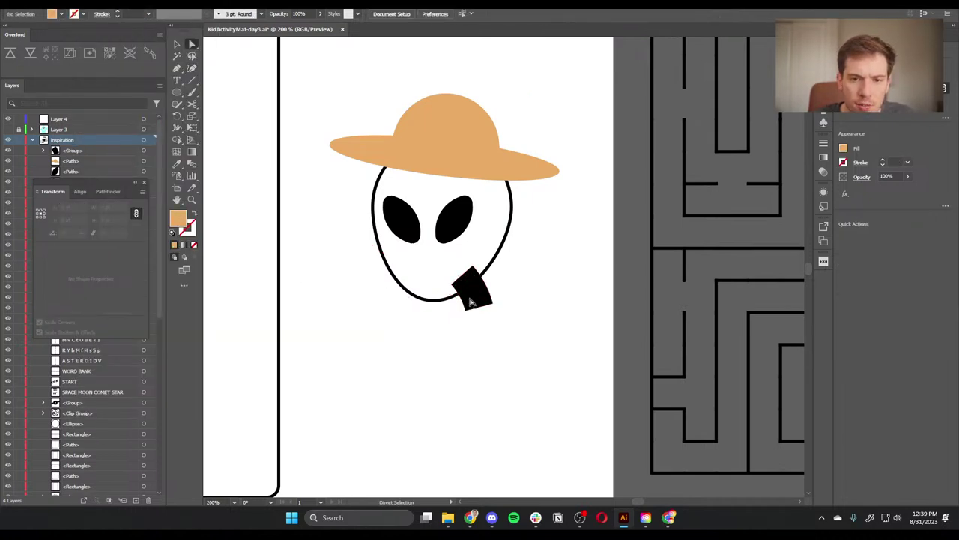
left_click(472, 297)
key("ctrl+y")
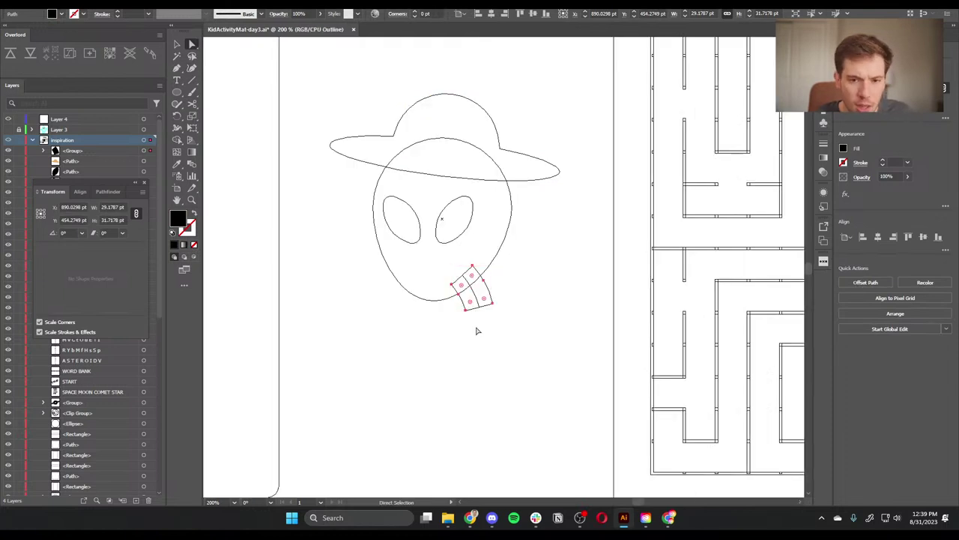
left_click(478, 347)
left_click(474, 296)
left_click(478, 305)
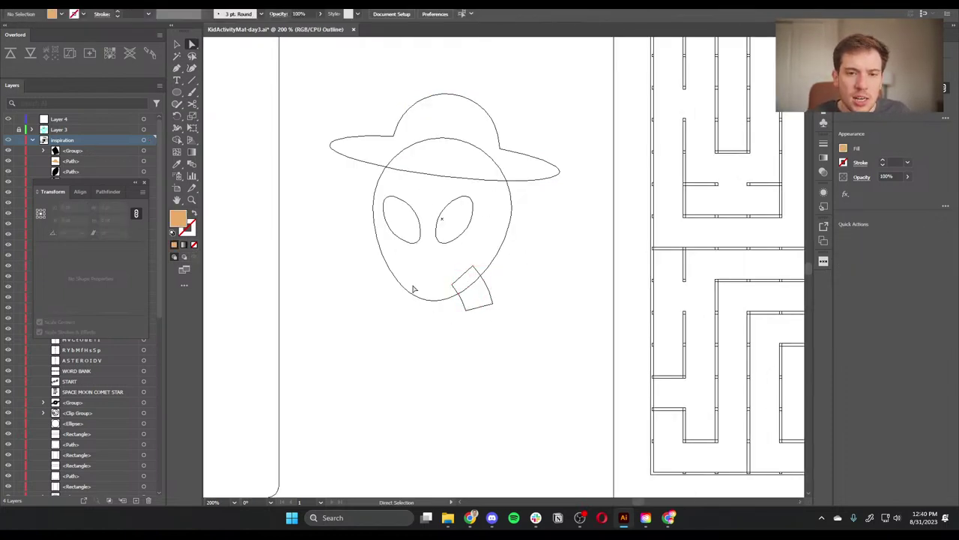
key("ctrl+y")
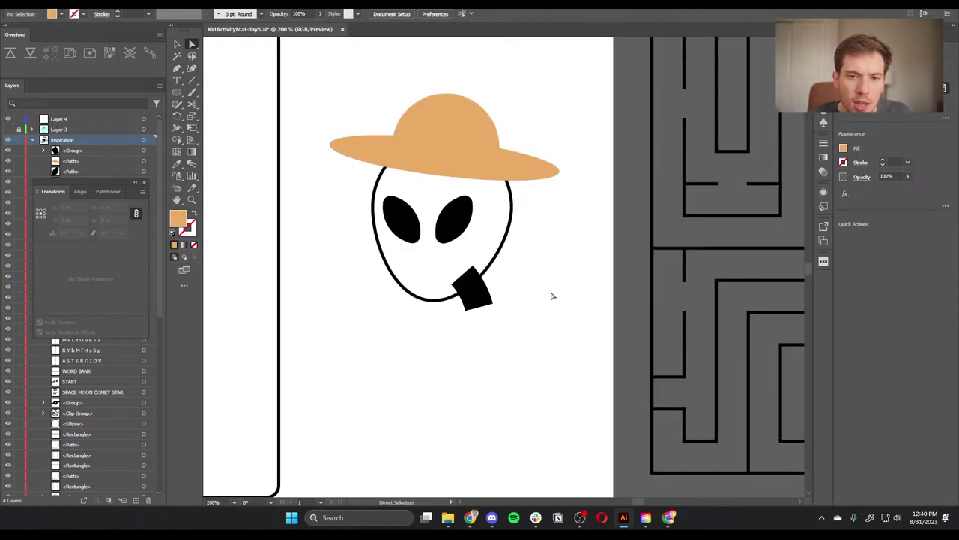
Step: Give the neck shape no fill and a 2 pt black outline, and place it behind the head
left_click(466, 297)
key("i")
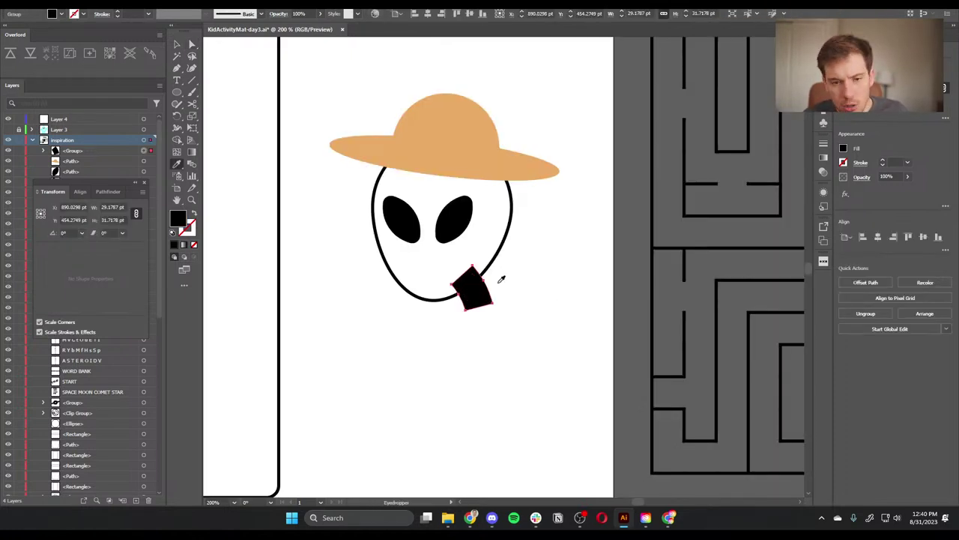
key("shift+x")
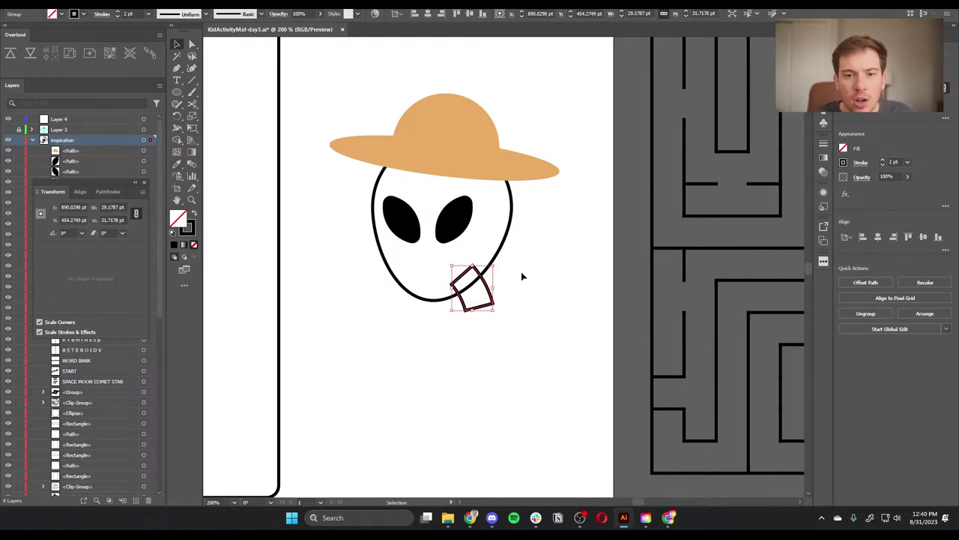
Step: Fill the alien's head with bright green #43ff74
left_click(504, 240)
left_click(508, 245)
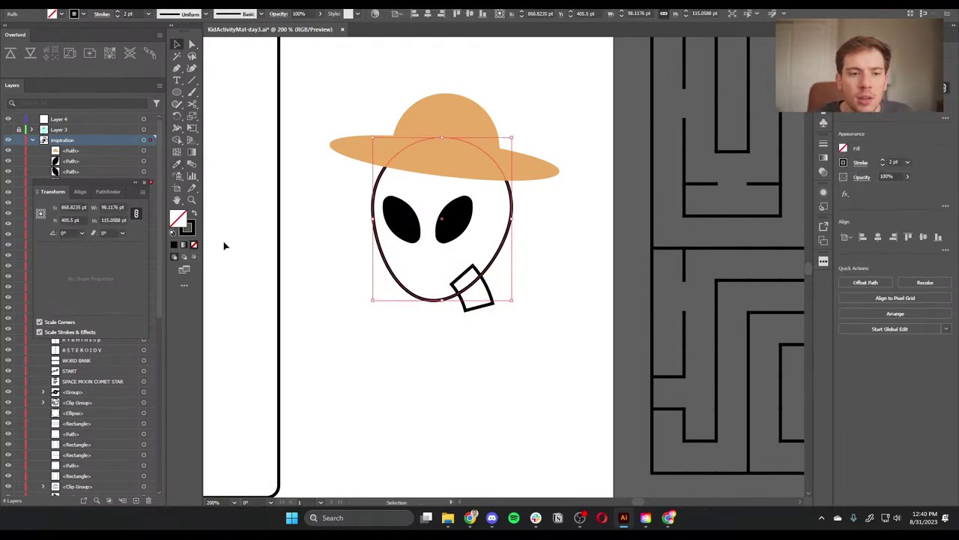
double_click(183, 219)
mouse_move(631, 228)
left_mouse_down()
mouse_move(628, 213)
mouse_move(627, 222)
left_mouse_up()
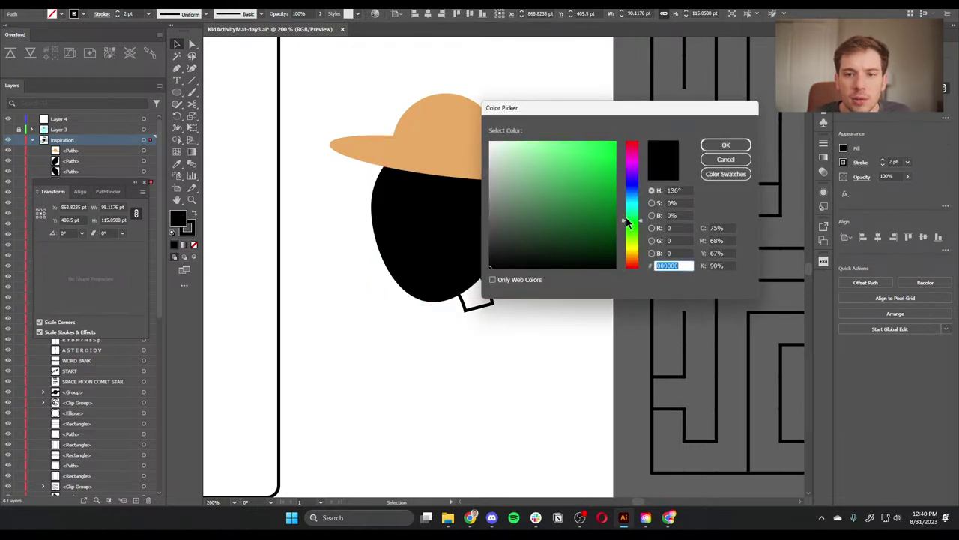
left_click_drag(543, 153, 584, 141)
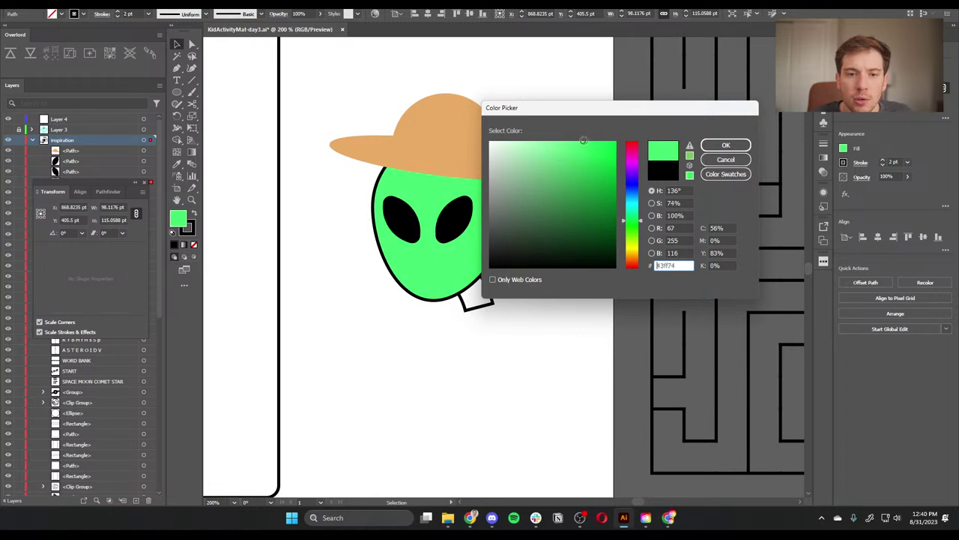
left_click(725, 145)
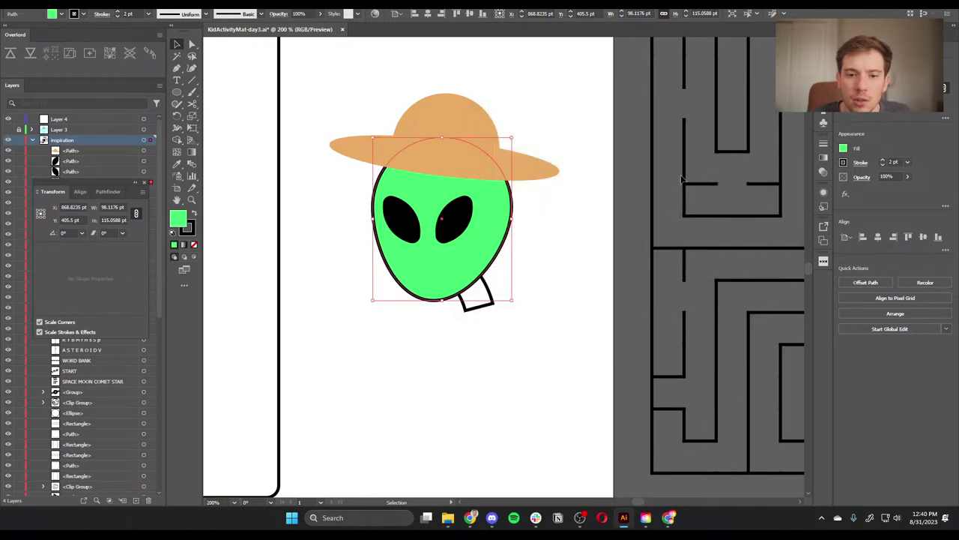
Step: Match the neck's fill to the head's green by sampling the head's appearance
left_click(465, 327)
left_click(473, 308)
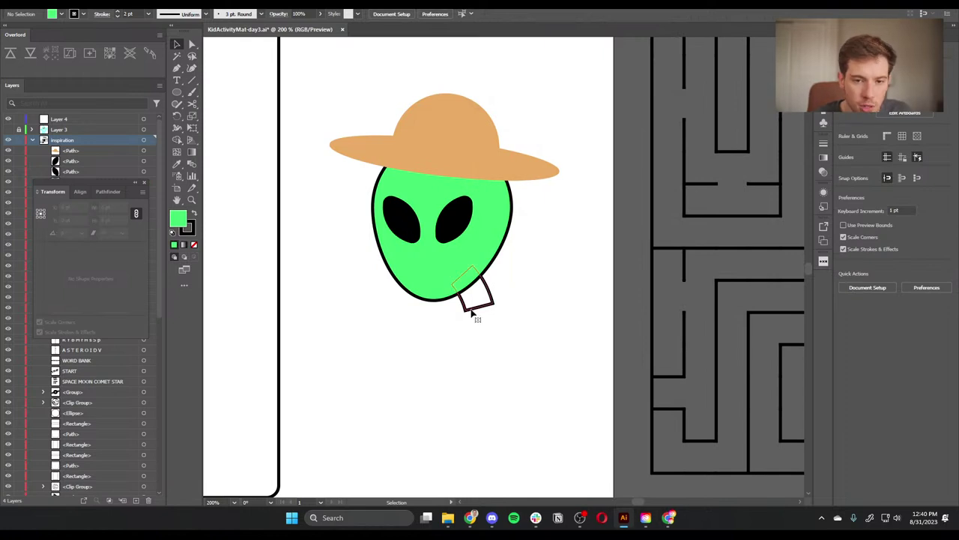
key("i")
left_click(472, 253)
Step: Add a 1 pt black outline to the hat by sampling the head's outline colour for its stroke
key("a")
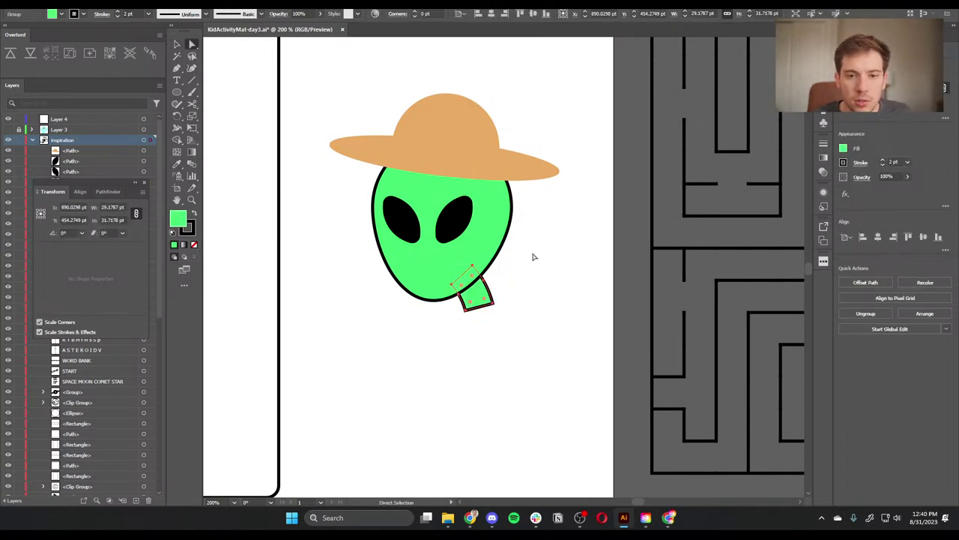
scroll(533, 251, "up", 1)
left_click(419, 187)
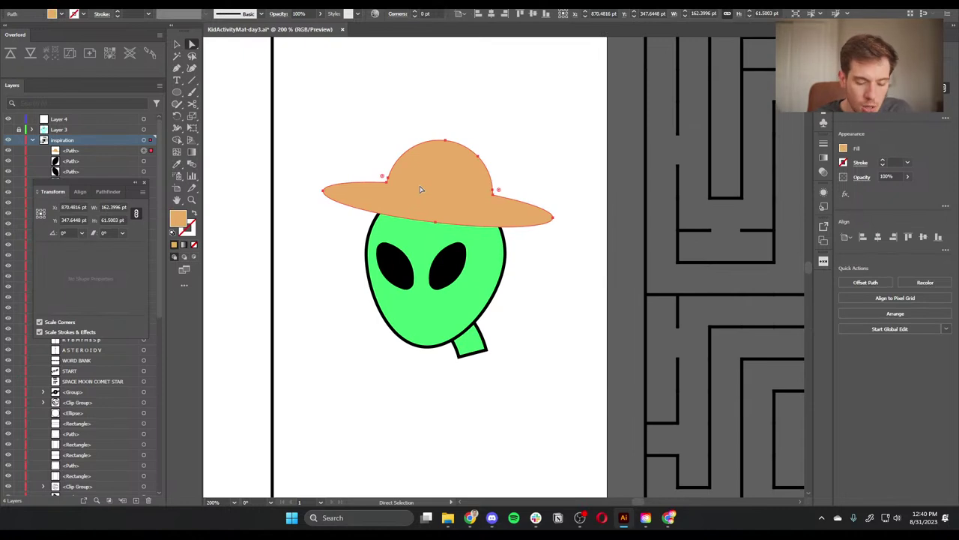
key("i")
left_click(193, 233)
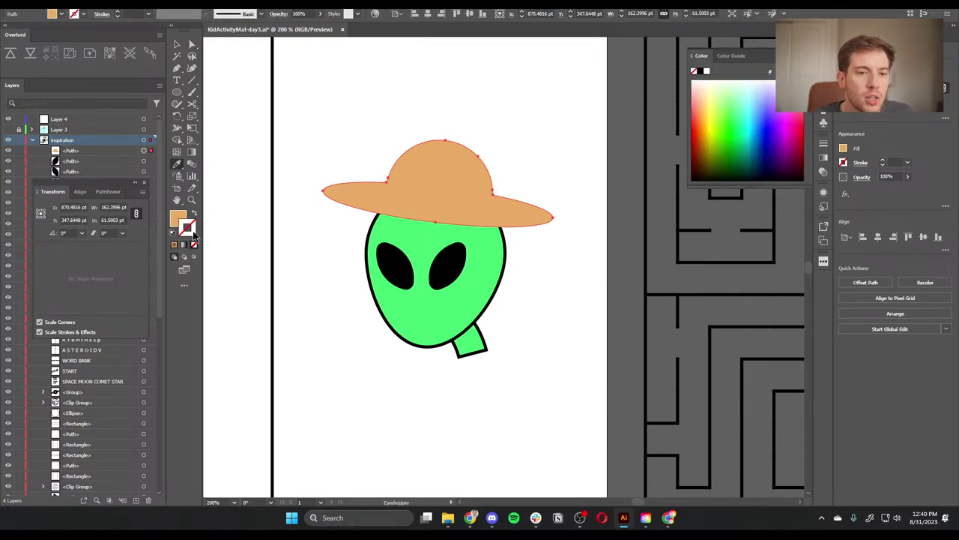
left_click(509, 252, "shift")
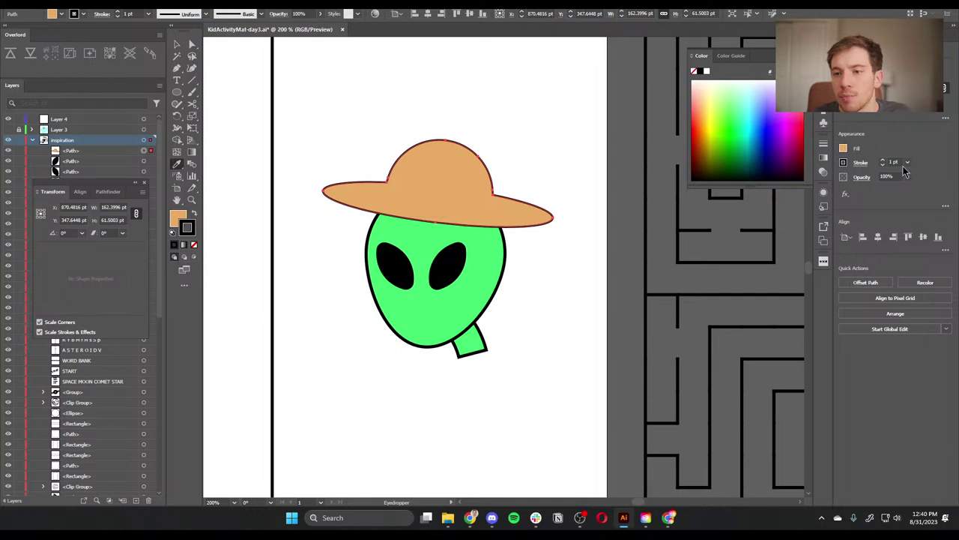
Step: Set the hat's outline to 2 pt and nudge the hat slightly to the right on the alien's head
left_click(883, 160)
key("v")
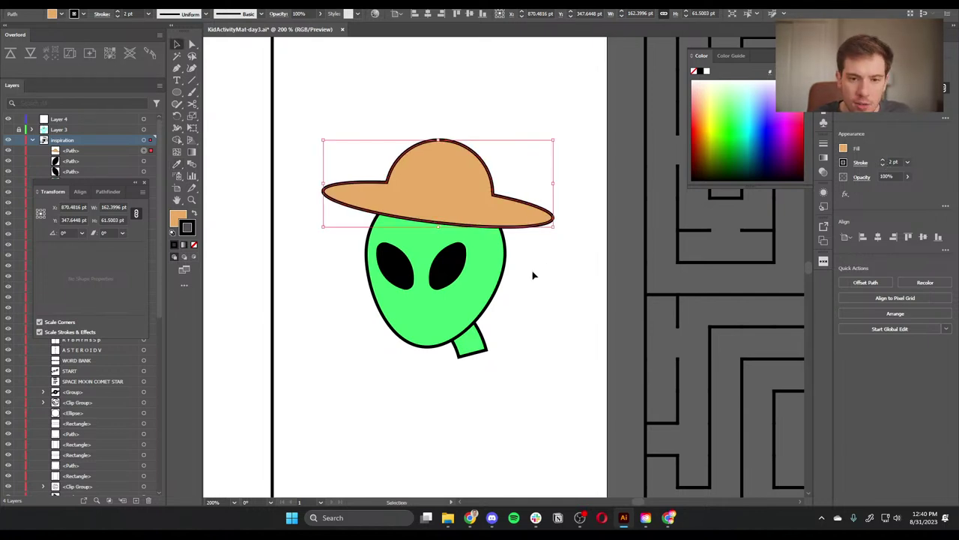
left_click(533, 272)
left_click(482, 268)
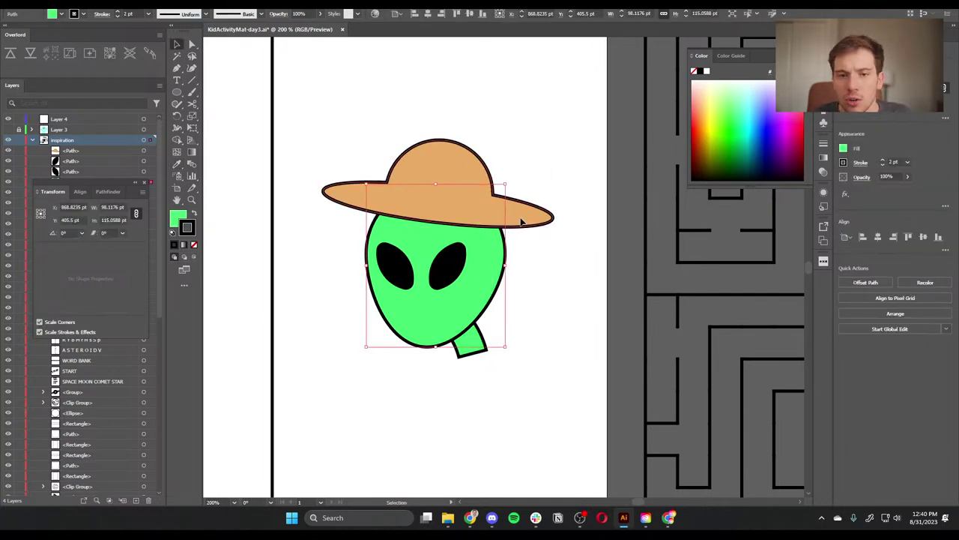
left_click_drag(522, 216, 527, 214)
left_click(575, 287)
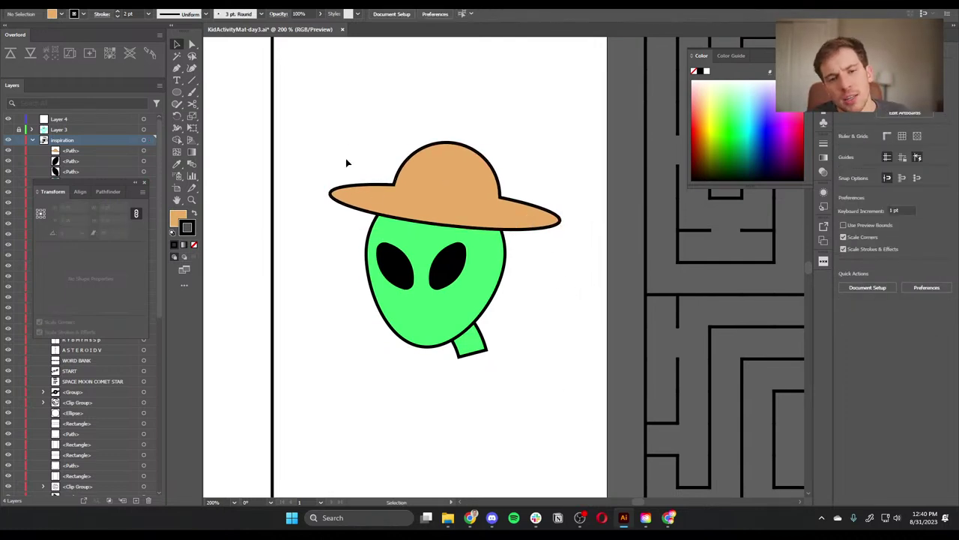
Step: Draw a vertical line about 93 pt long below the hat's left side and place a copy about 9 pt to its right
left_click(192, 79)
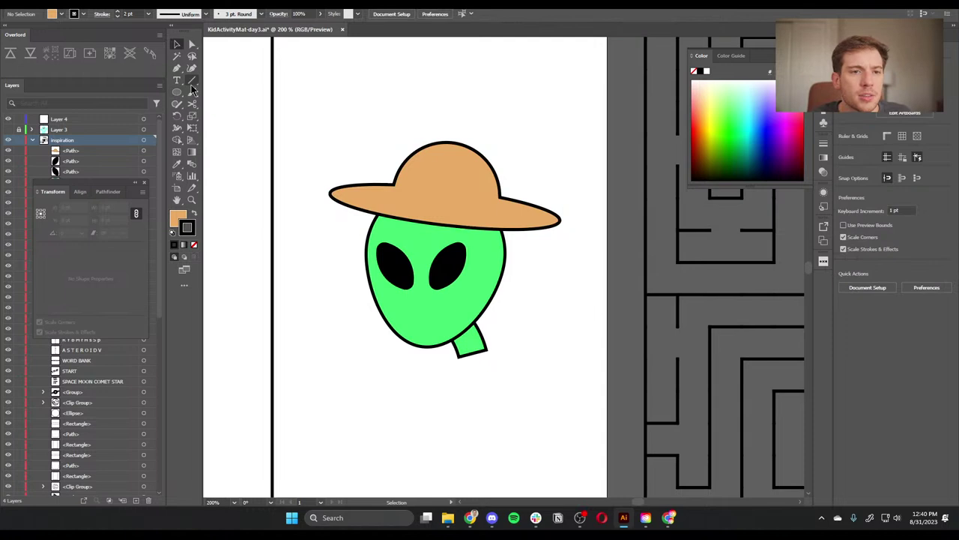
scroll(306, 375, "down", 1)
left_click_drag(307, 333, 308, 440)
key("v")
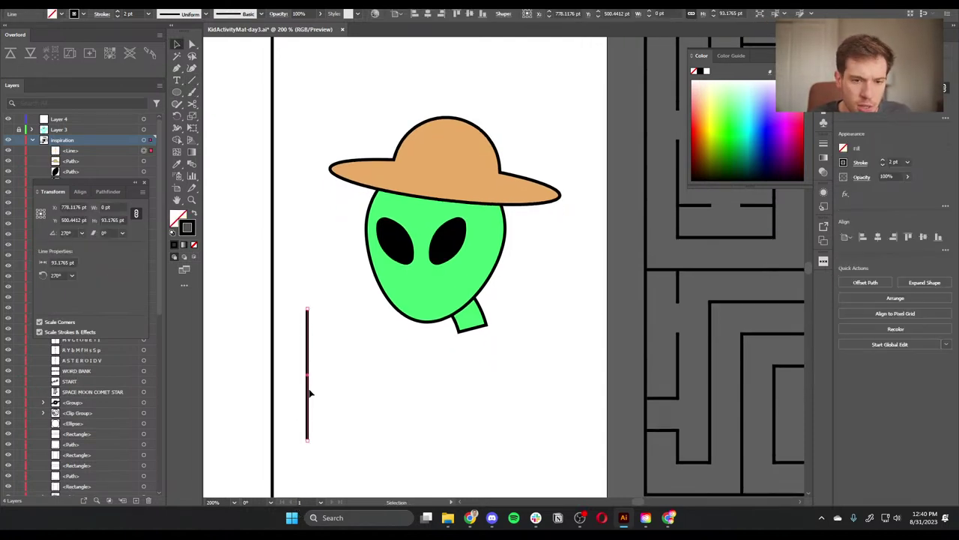
left_click_drag(309, 394, 321, 396, "alt")
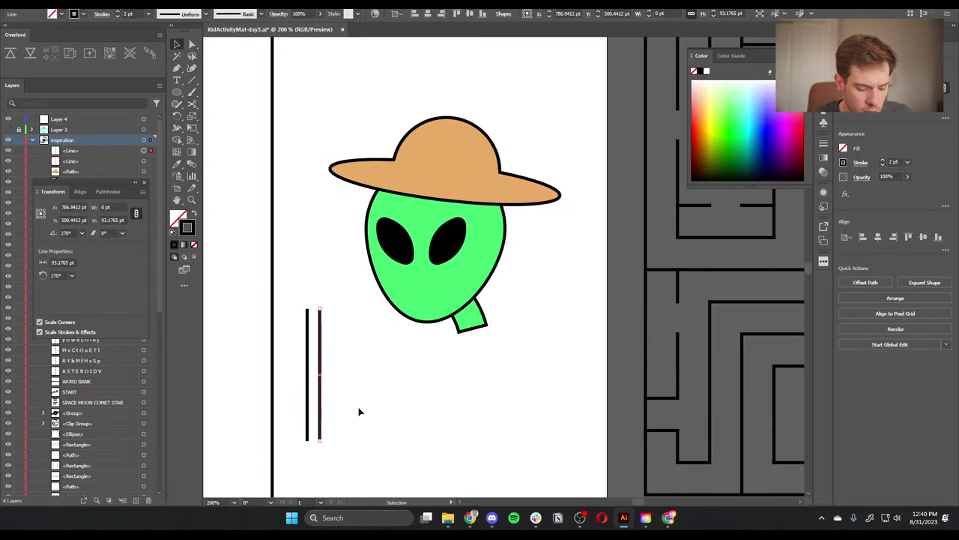
Step: Repeat the line copy at the same spacing to make a row of 16 vertical lines, and select them all
key("ctrl+d")
key("ctrl+d")
key("ctrl+d")
key("ctrl+d")
key("ctrl+d")
key("ctrl+d")
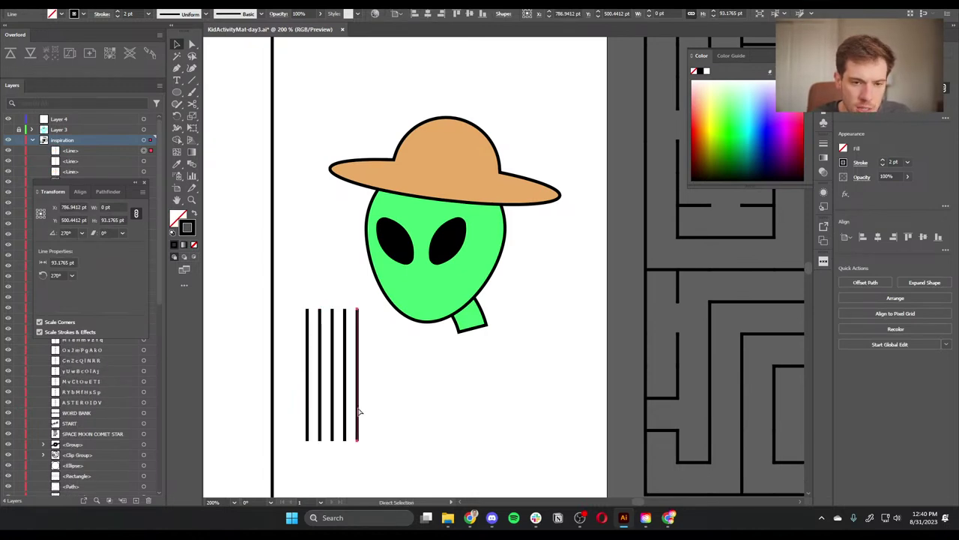
key("ctrl+d")
key("ctrl+d")
key("ctrl+d")
key("ctrl+d")
key("ctrl+d")
key("ctrl+d")
key("ctrl+d")
key("ctrl+d")
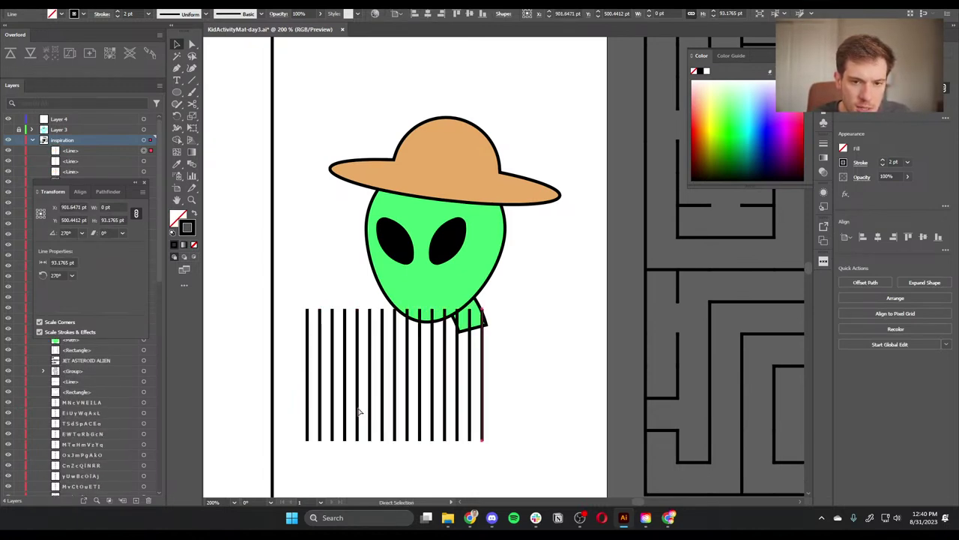
left_click_drag(544, 413, 292, 358)
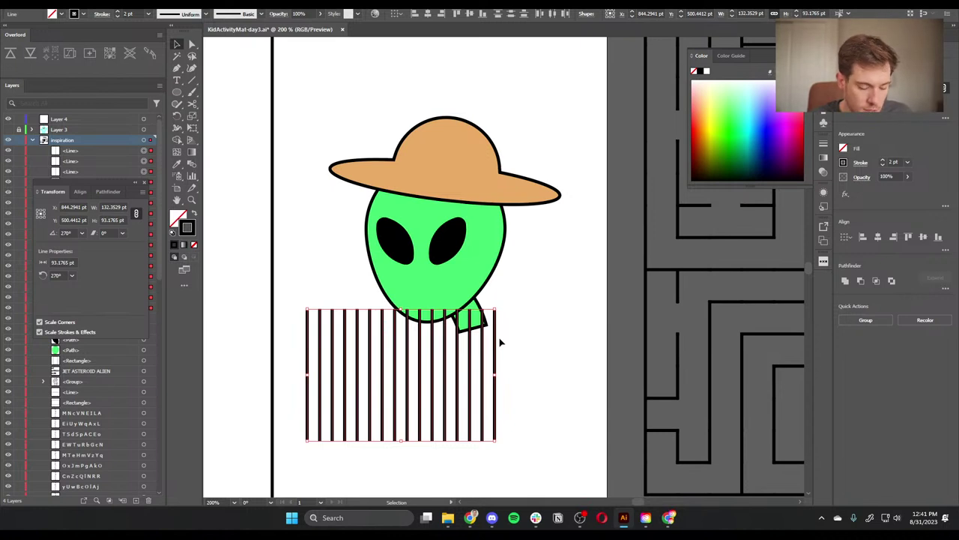
key("r")
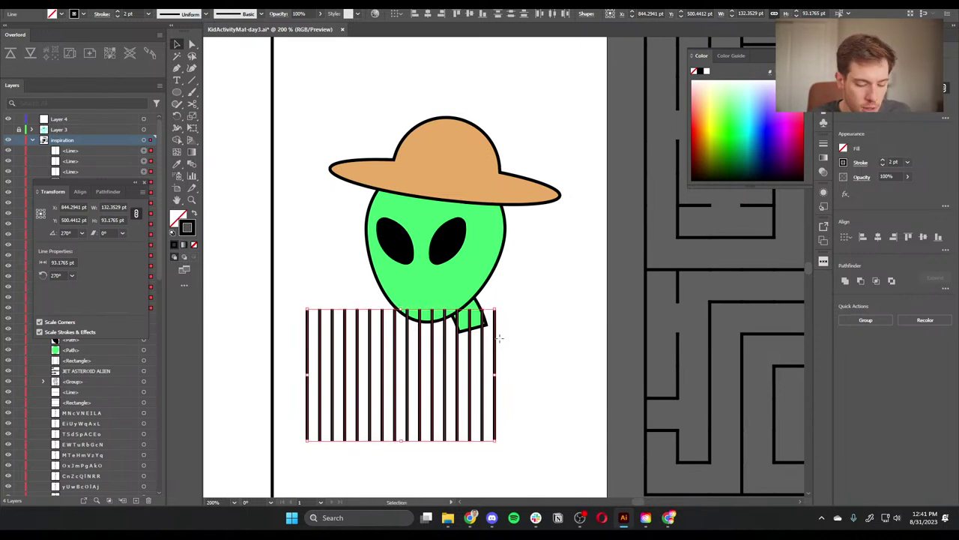
key("r")
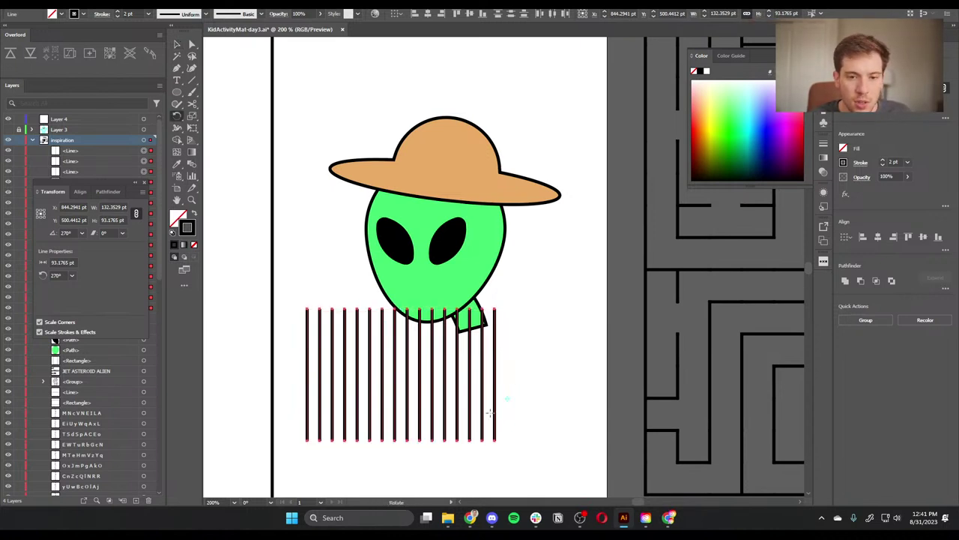
left_click(253, 455, "alt")
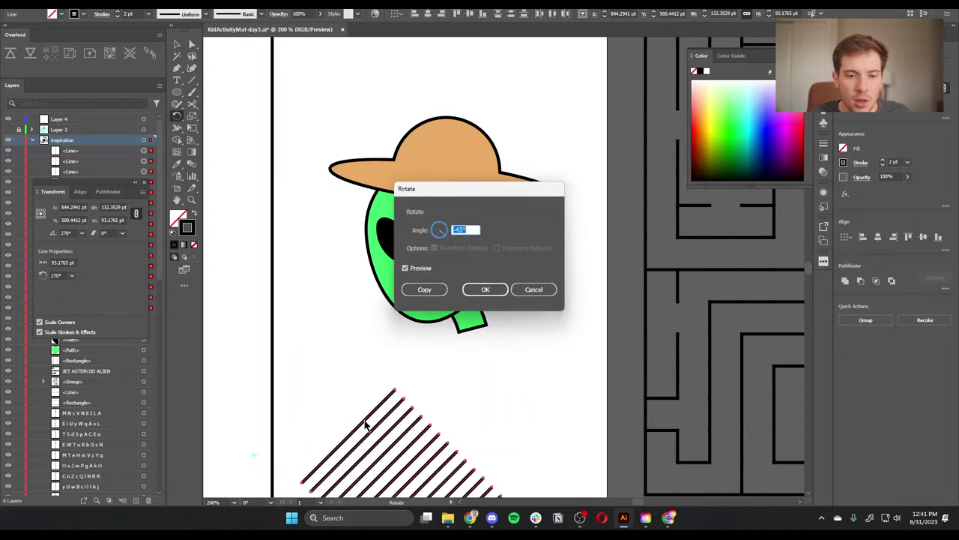
left_click(532, 290)
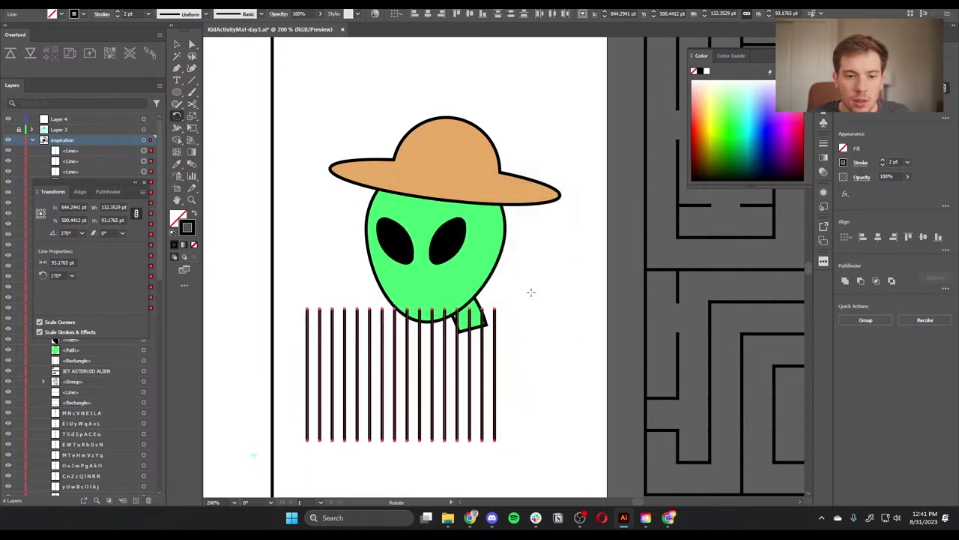
Step: Rotate the original vertical lines by 90° and undo the rotation
key("v")
right_click(372, 378)
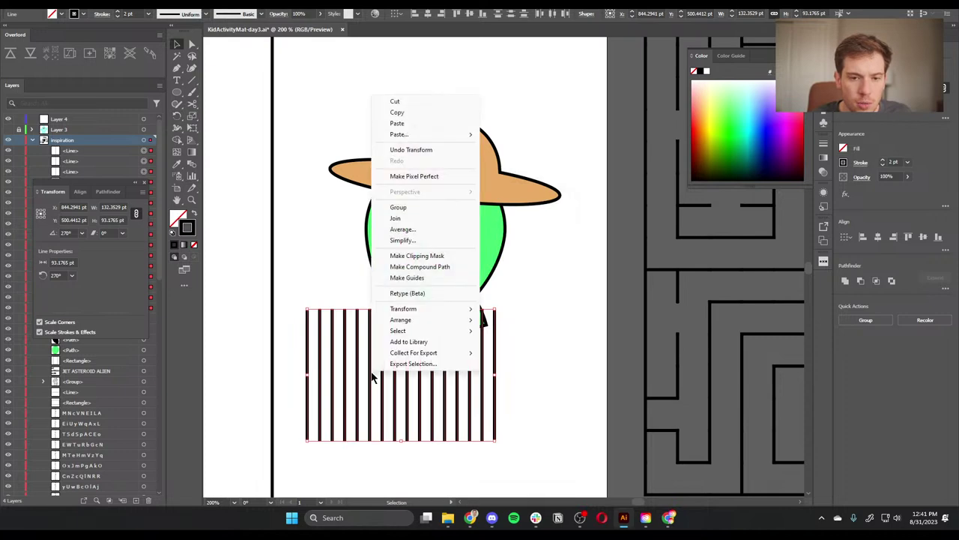
mouse_move(438, 308)
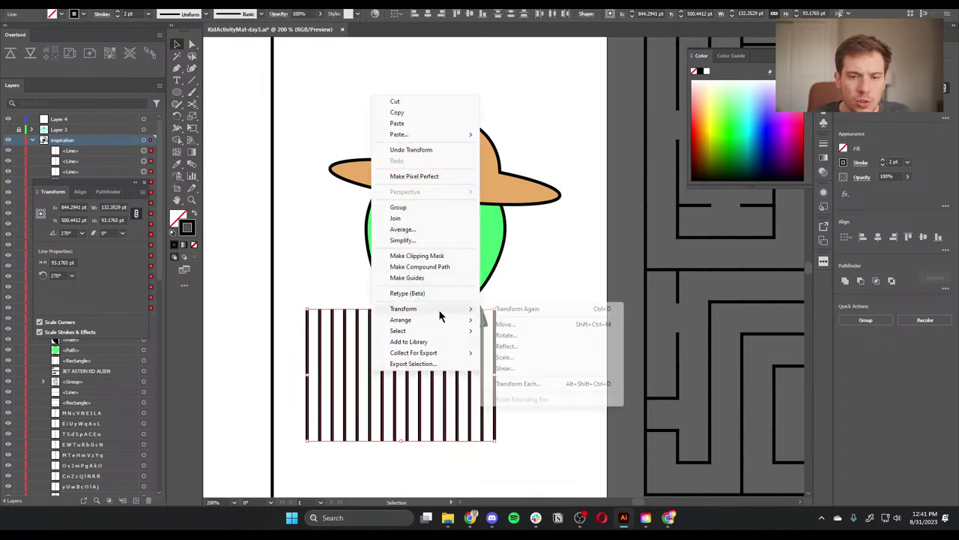
left_click(547, 333)
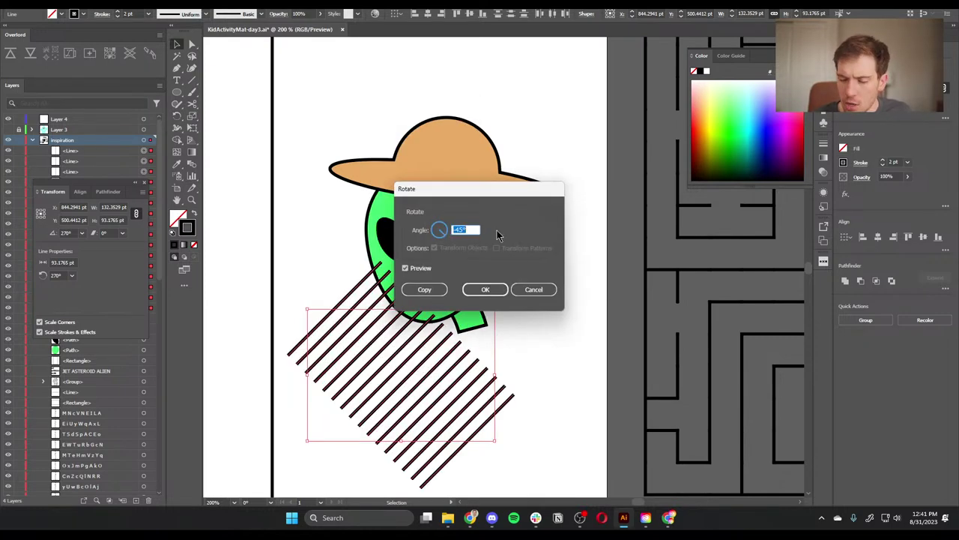
type("90")
key("Return")
key("ctrl+z")
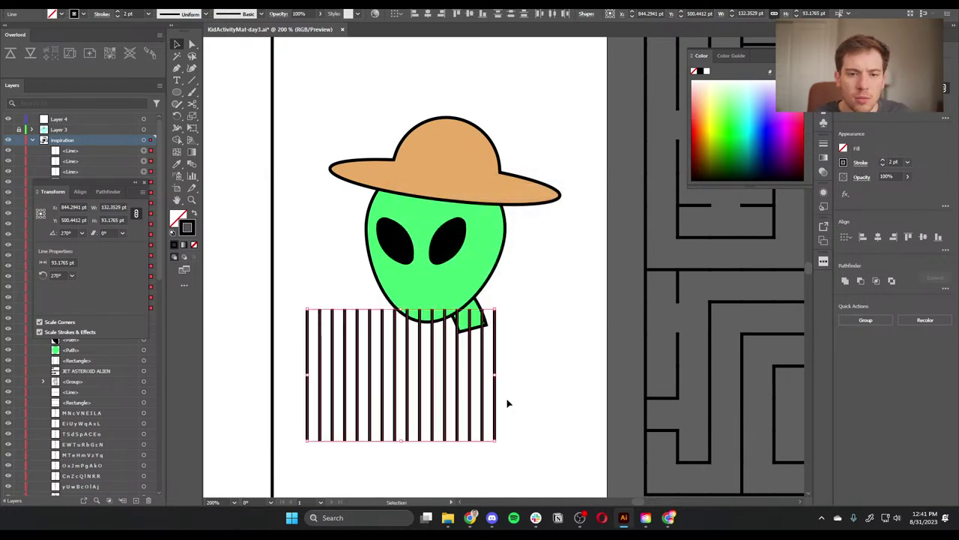
Step: Create a copy of the vertical lines rotated 90° and stretch it horizontally to about 141 pt to form a crosshatch grid
right_click(456, 392)
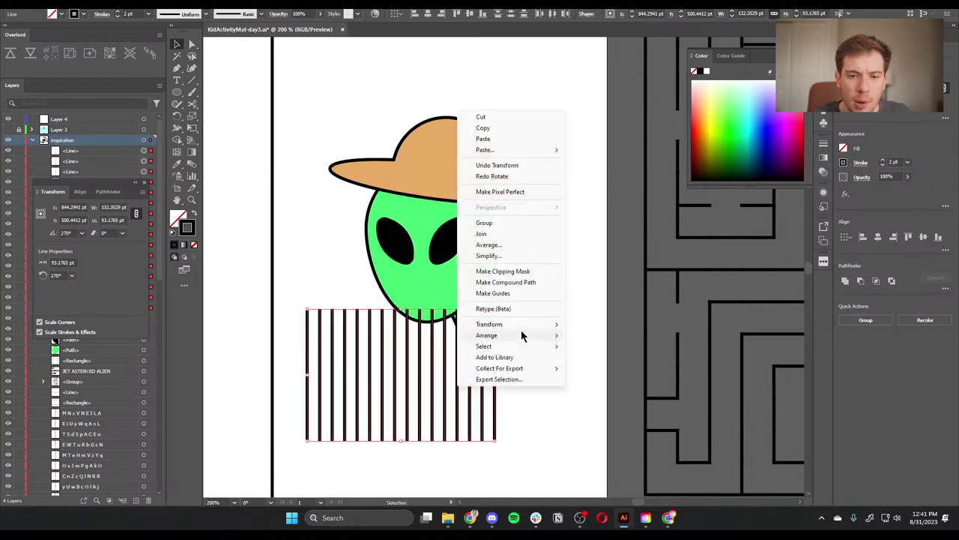
mouse_move(522, 329)
left_click(634, 350)
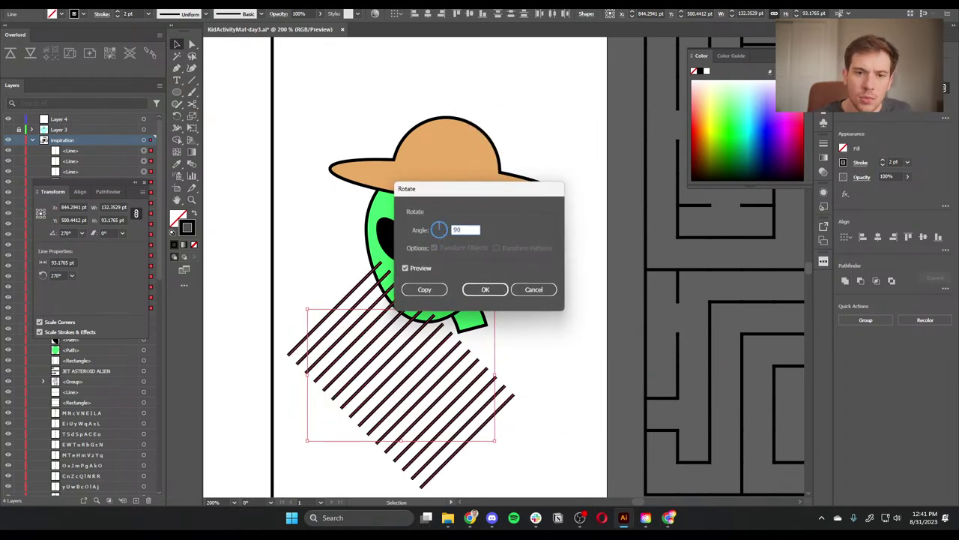
left_click(424, 290)
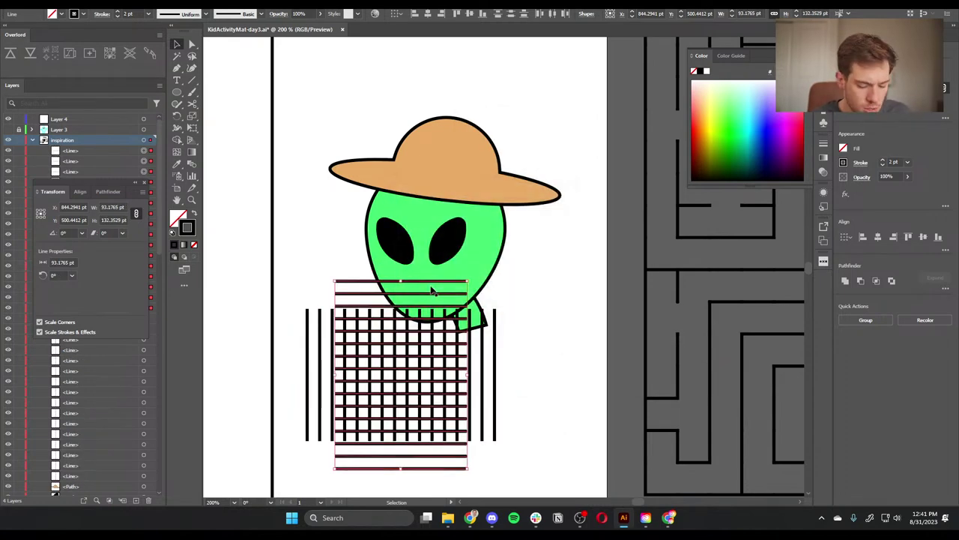
key("s")
mouse_move(492, 386)
left_mouse_down()
mouse_move(544, 390)
mouse_move(535, 380)
mouse_move(556, 374)
left_mouse_up()
Step: Delete the surplus horizontal lines lying above and below the ends of the vertical lines
key("a")
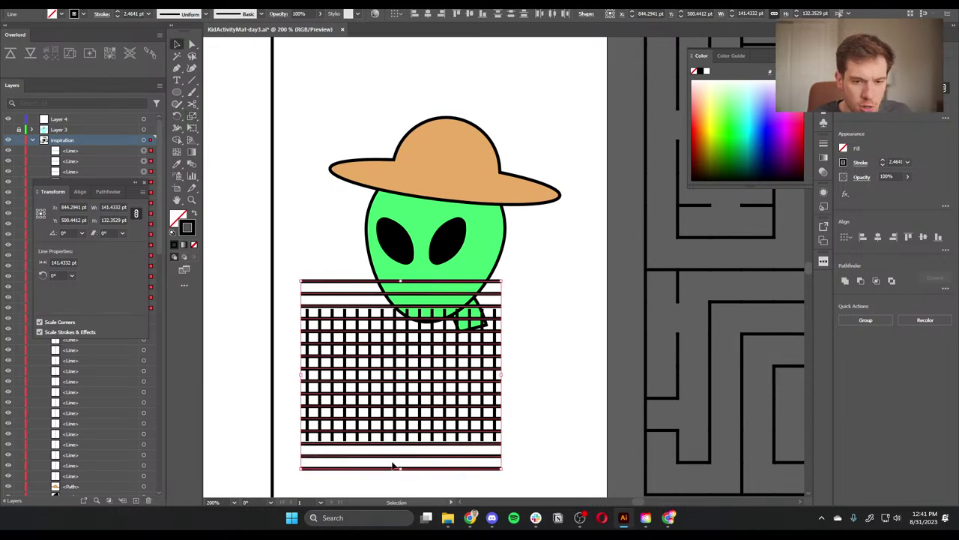
left_click_drag(404, 481, 350, 449)
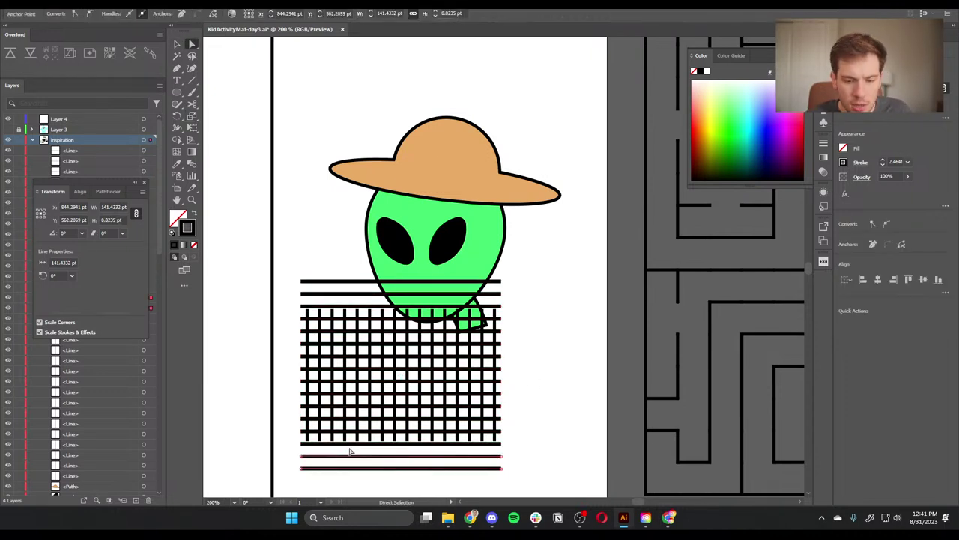
key("Delete")
key("backslash")
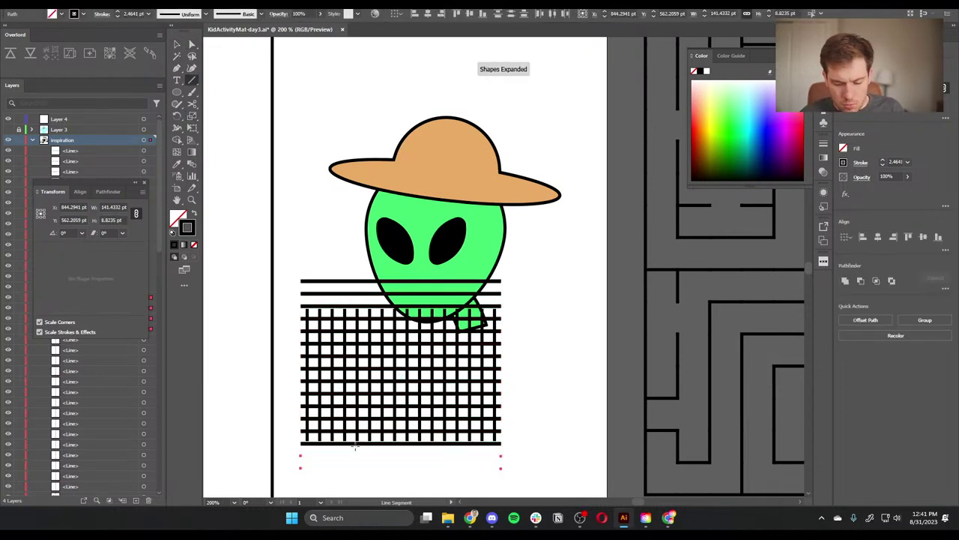
key("Delete")
key("v")
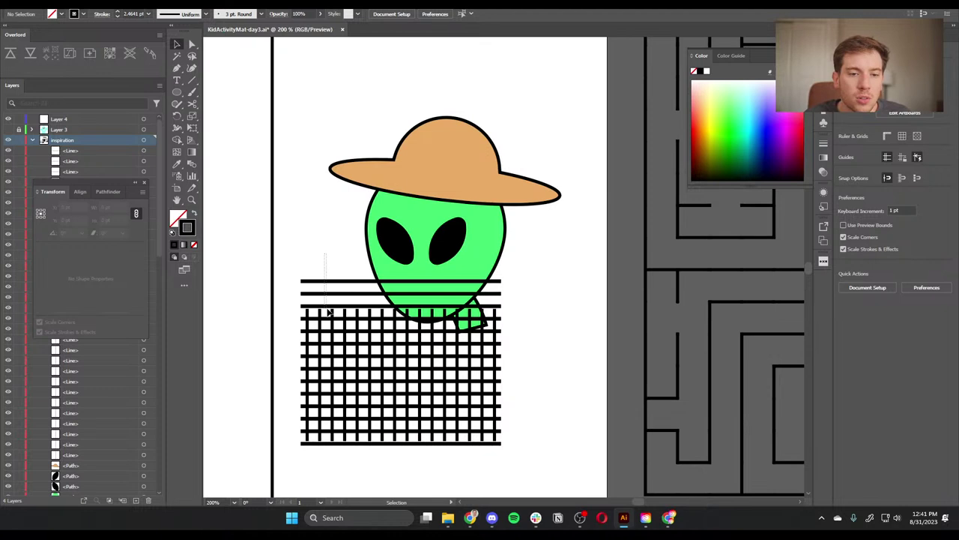
left_click_drag(327, 311, 328, 312)
key("Delete")
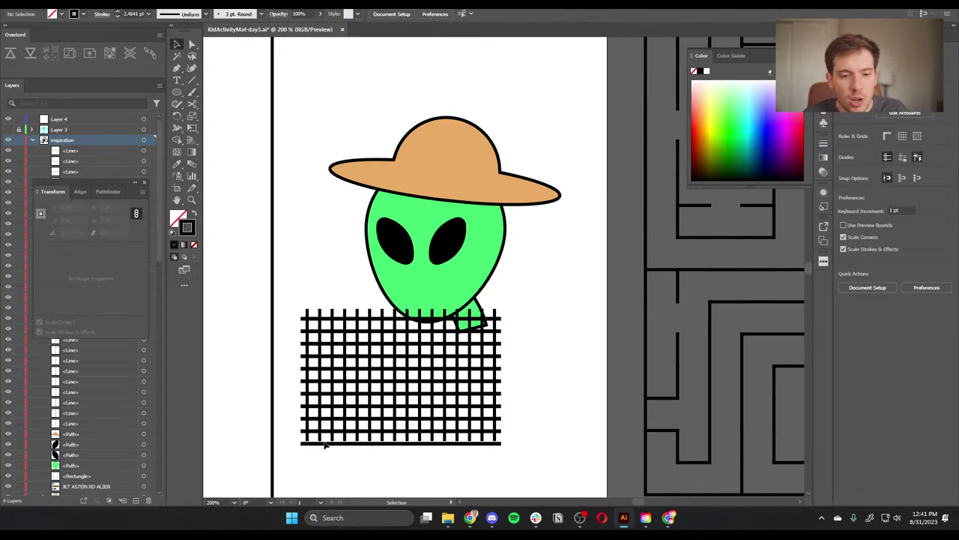
left_click(327, 446)
key("Delete")
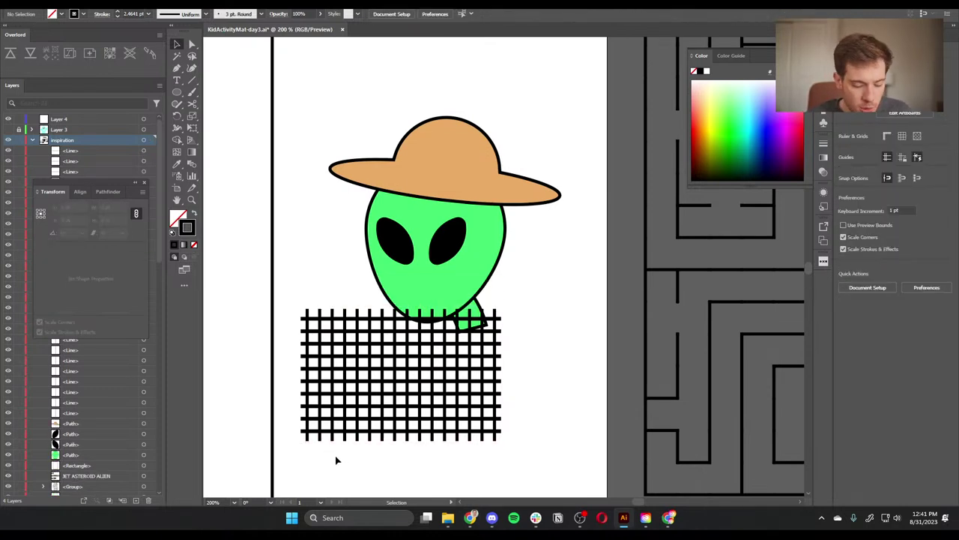
Step: Move the whole alien, including its hat and neck, straight up until it is clear of the line grid
left_click_drag(295, 300, 320, 422)
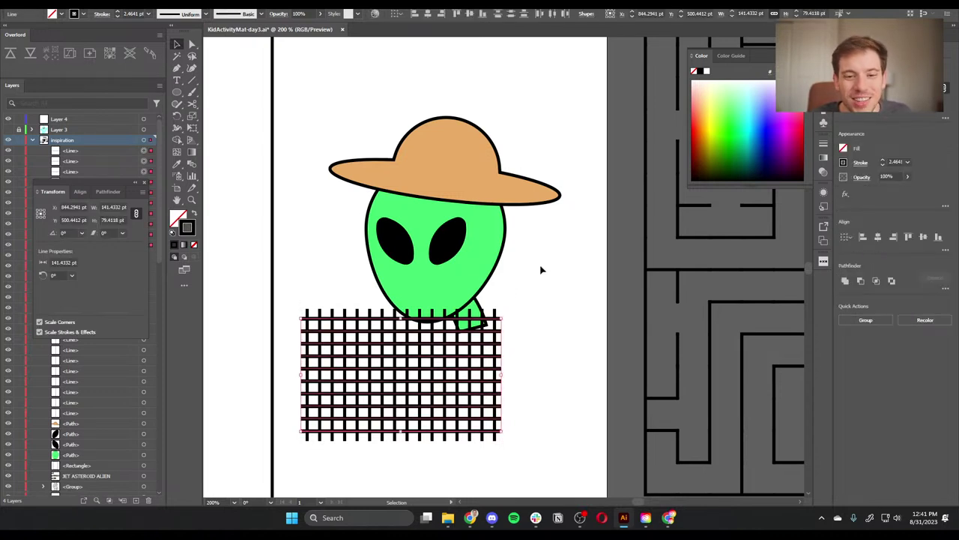
left_click(500, 305)
left_click_drag(383, 136, 353, 105)
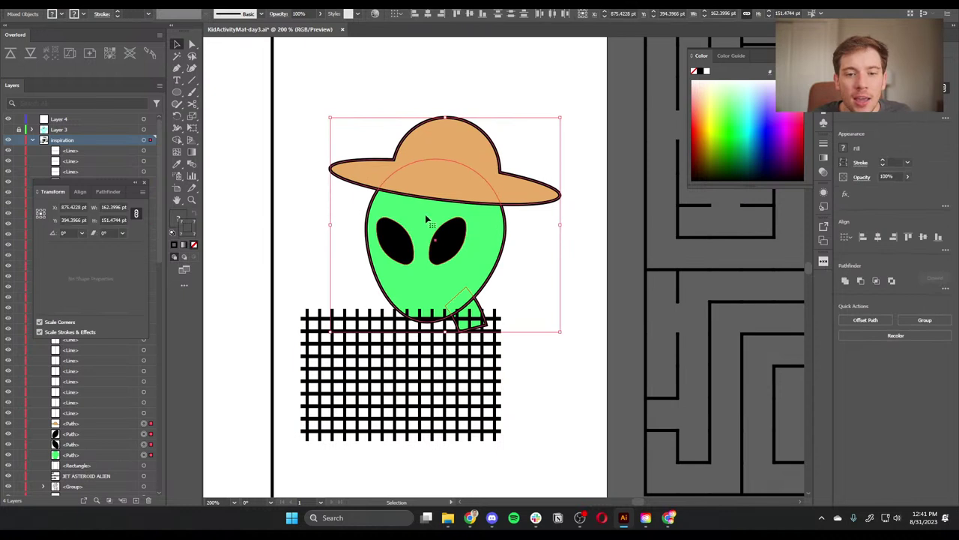
left_click_drag(457, 249, 457, 193)
Step: Set the stroke of all the grid lines to 1 pt and group them
left_click_drag(531, 310, 292, 458)
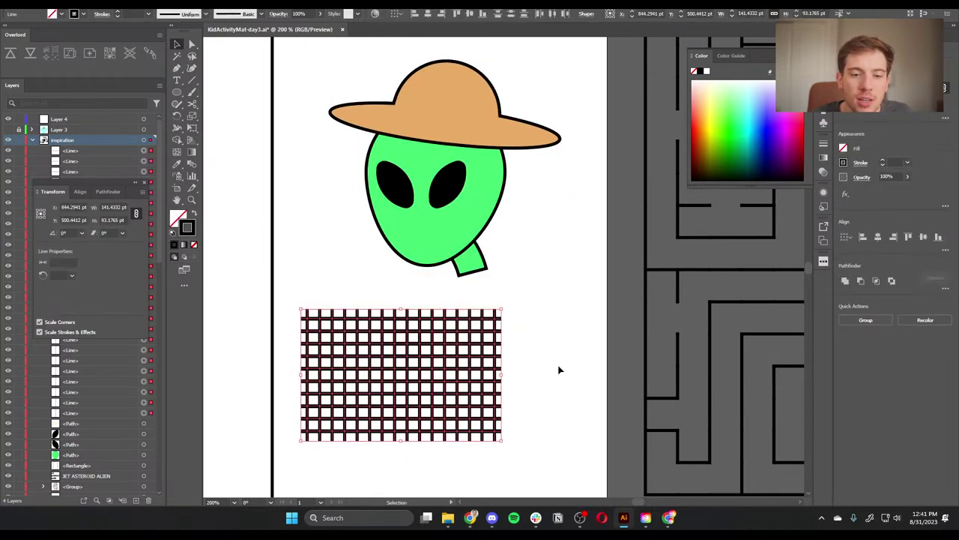
left_click(883, 165)
left_click(884, 161)
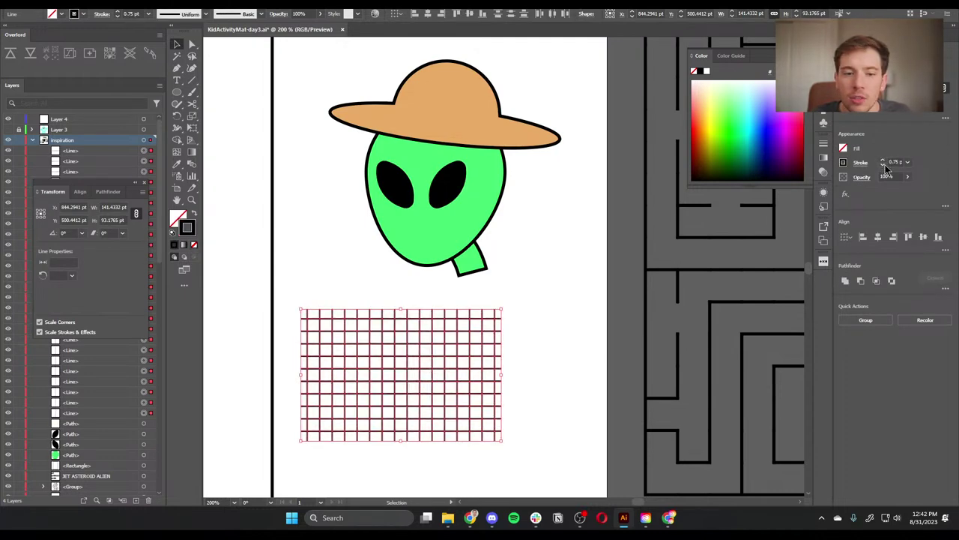
left_click(884, 161)
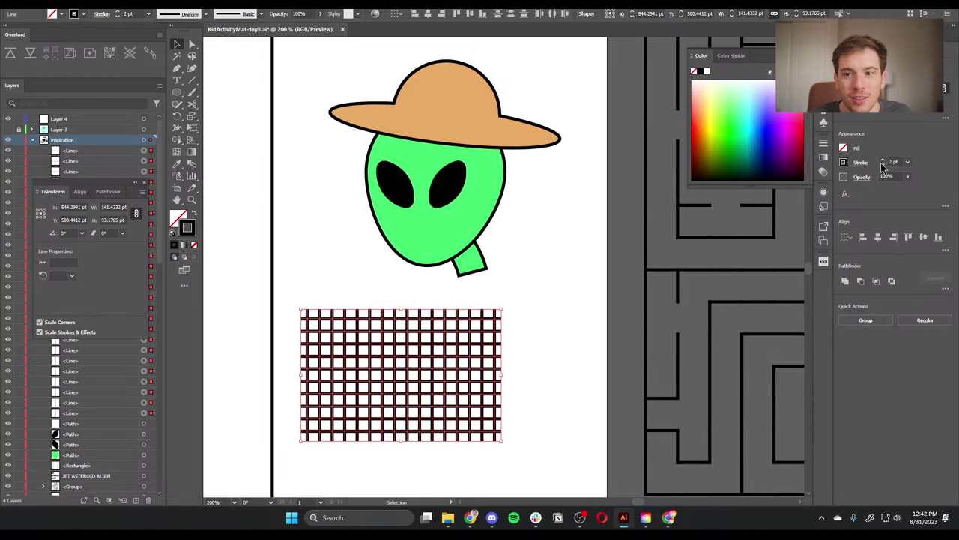
left_click(883, 164)
key("ctrl+g")
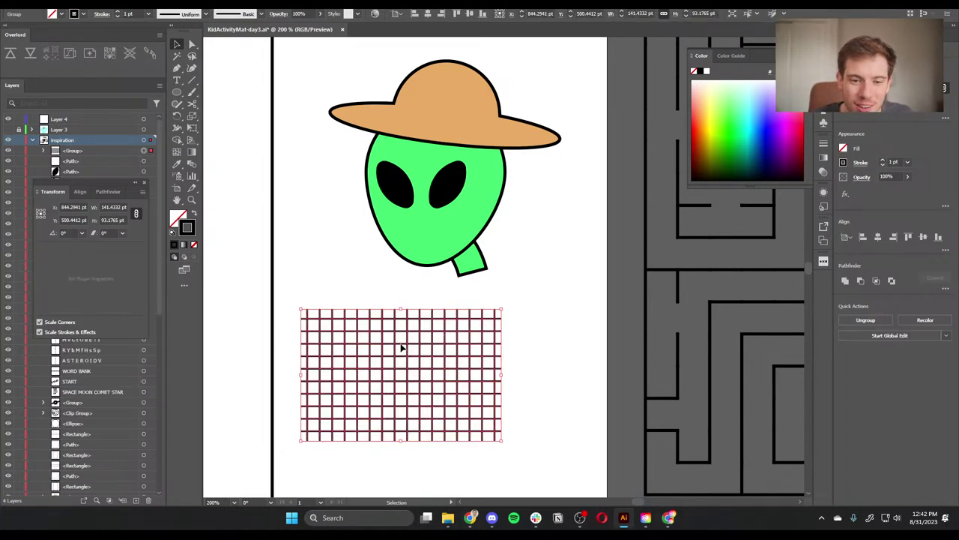
Step: Place the grid group over the alien's hat and rotate it slightly counterclockwise
left_click_drag(403, 346, 445, 102)
key("r")
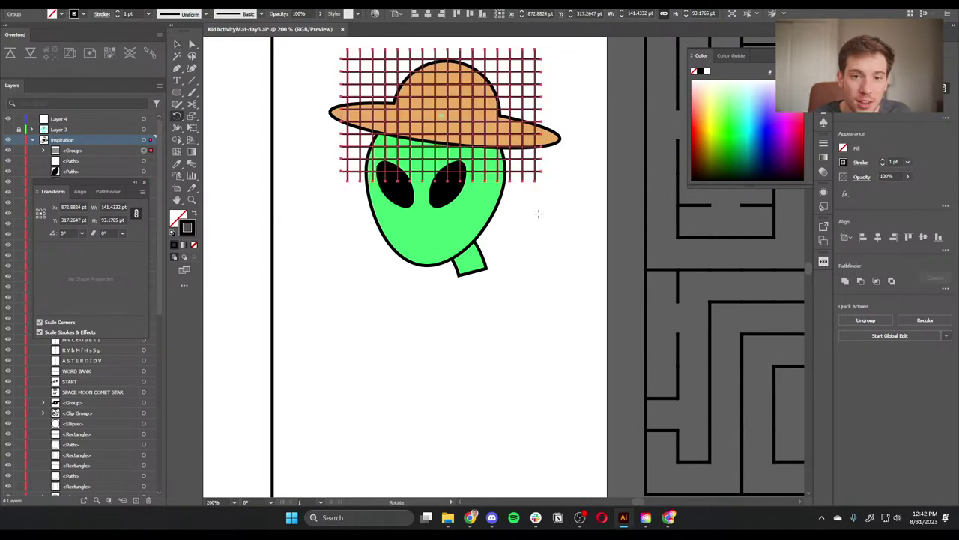
left_click_drag(536, 212, 558, 192)
Step: Scale the grid up proportionally to about 182 pt wide so that it covers the entire hat
key("s")
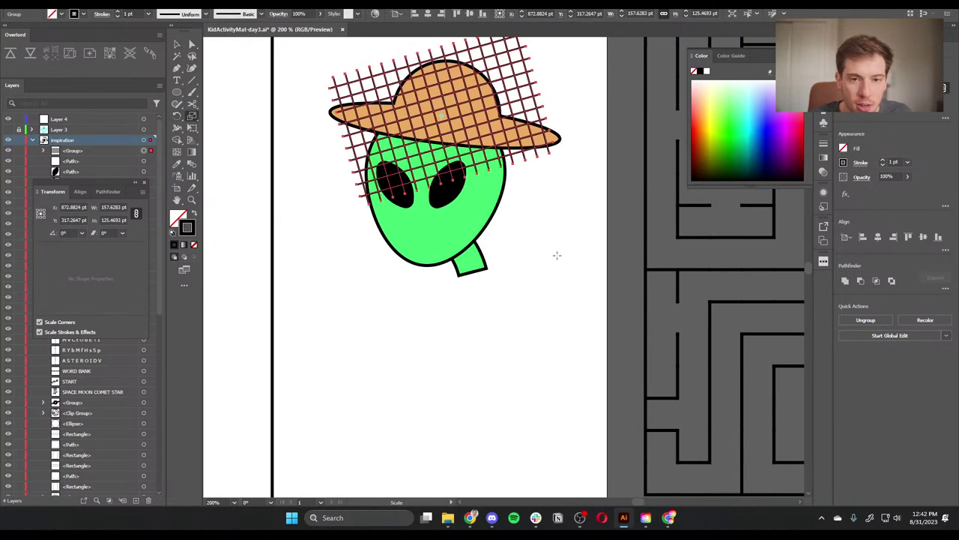
left_click_drag(557, 255, 577, 274)
key("space")
left_click_drag(557, 218, 533, 348)
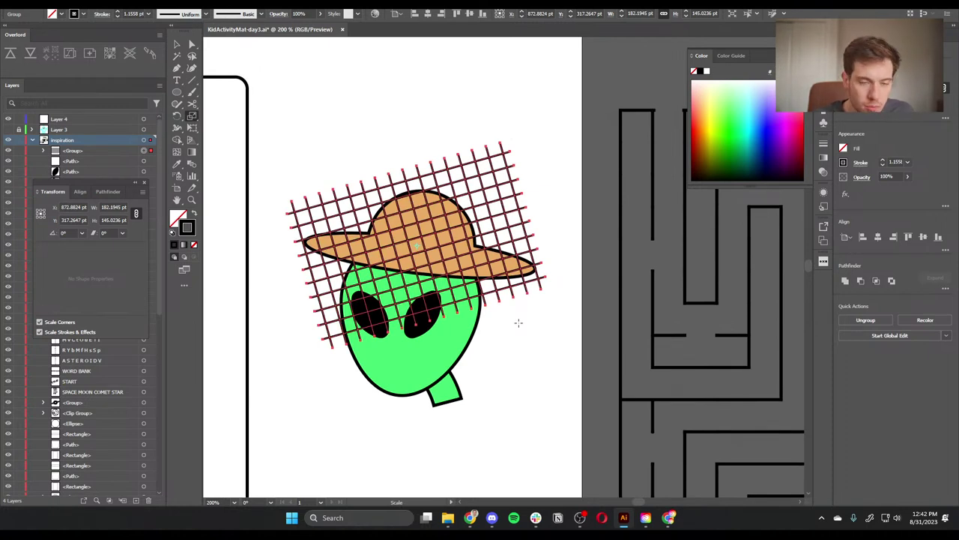
key("v")
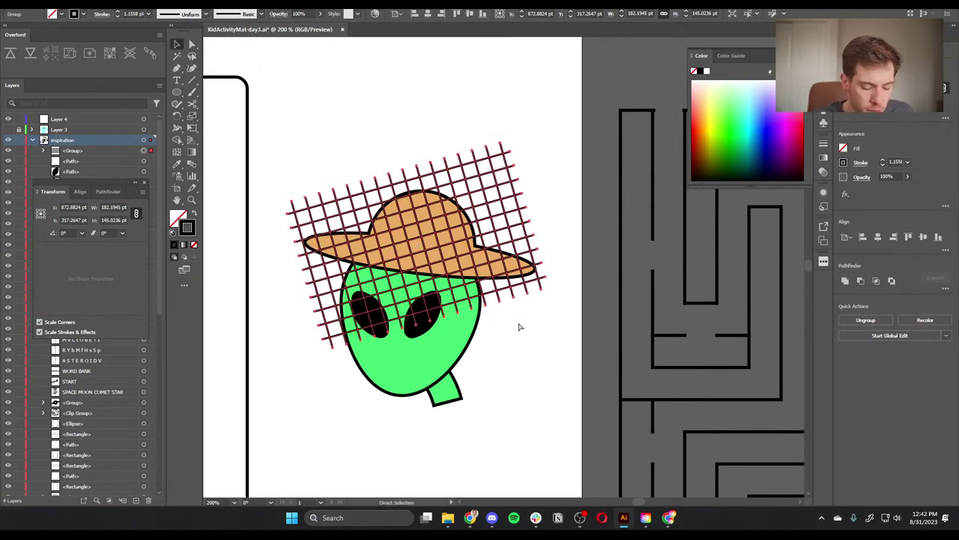
key("Delete")
double_click(449, 220)
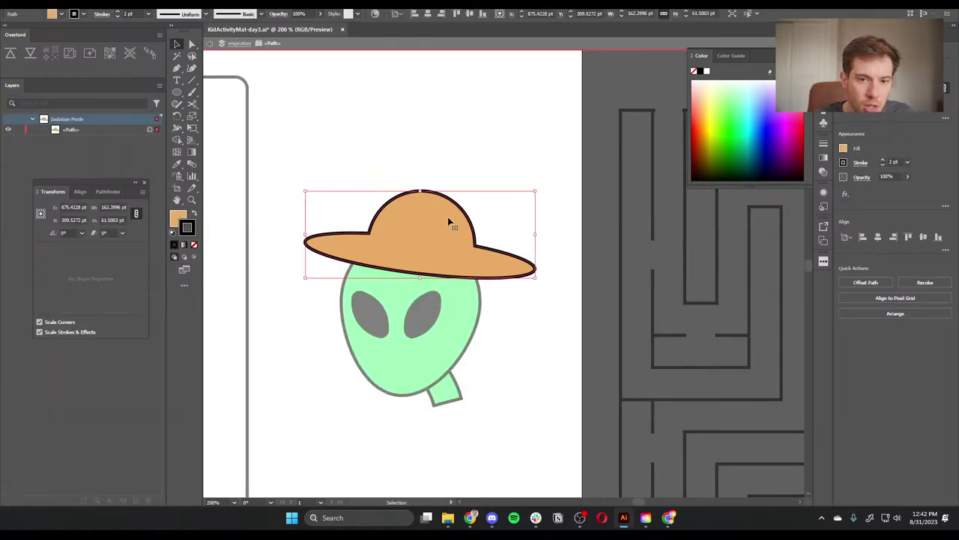
key("ctrl+v")
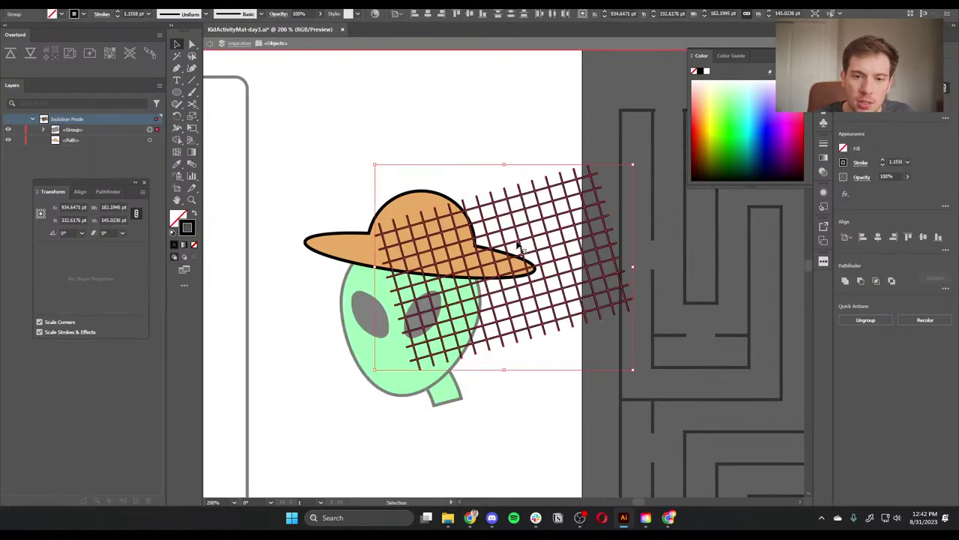
key("ctrl+z")
key("ctrl+z")
left_click(557, 154)
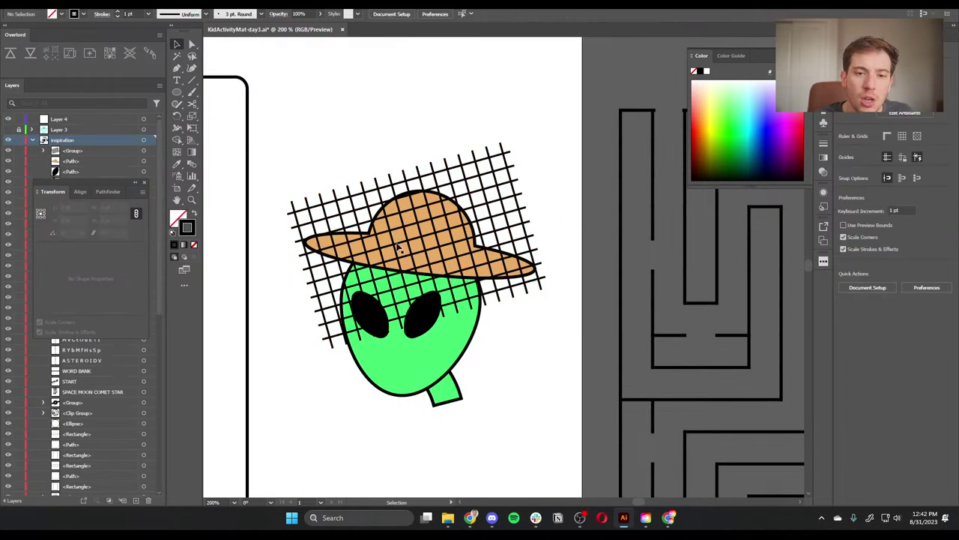
Step: Bring the hat to the front and use it as a clipping mask for the grid group
left_click(418, 252)
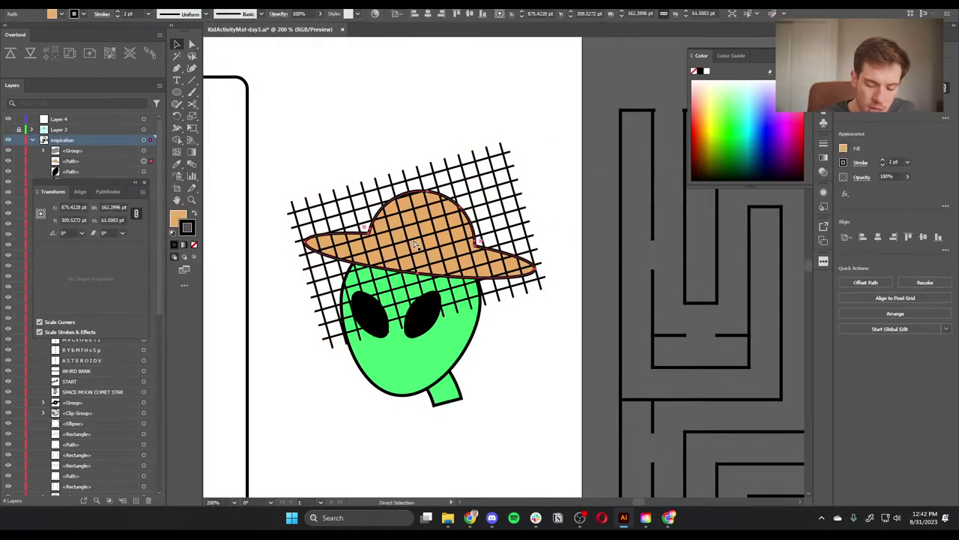
key("ctrl+shift+bracketright")
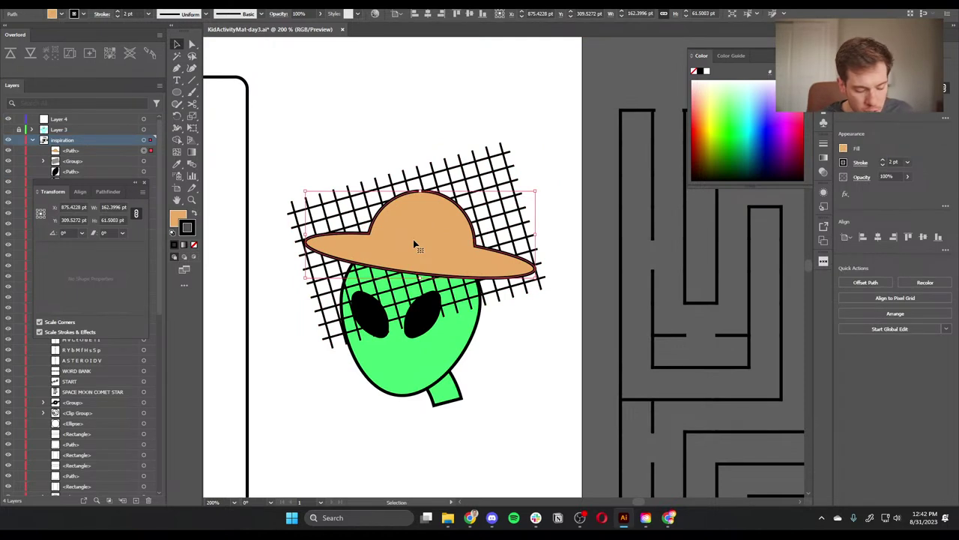
left_click(509, 159, "shift")
right_click(504, 155)
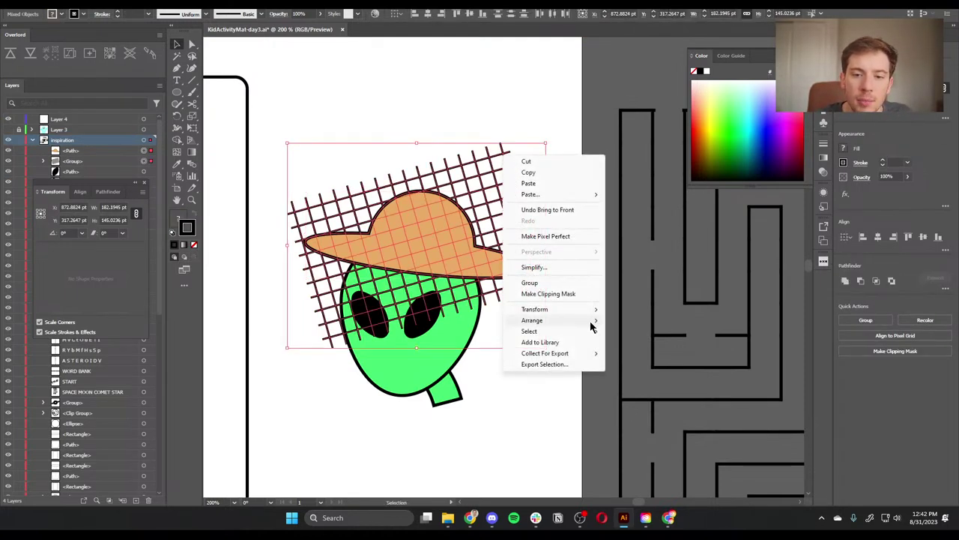
left_click(548, 293)
left_click(540, 161)
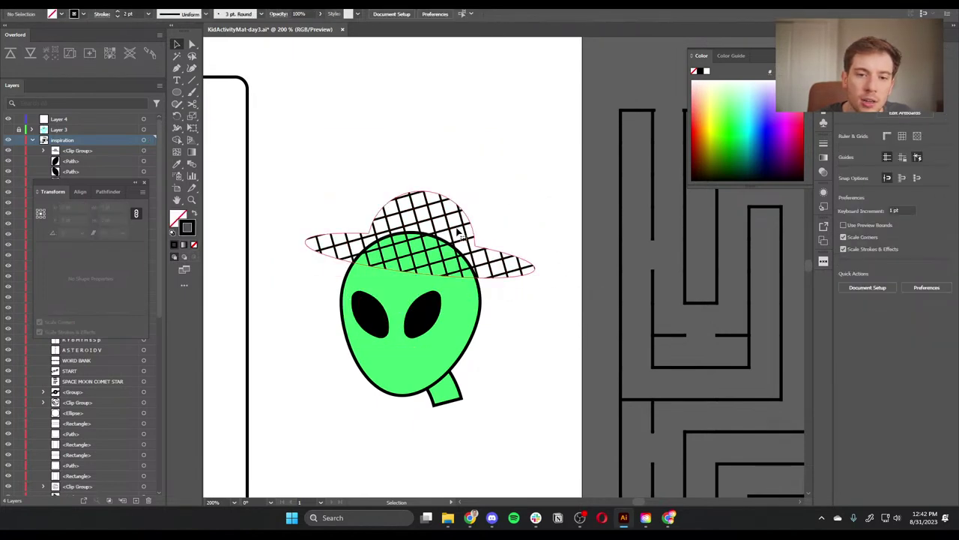
Step: Inside the clip group, fill the hat's clipping path with light orange #ffbb61 and give it a 2 pt black stroke
double_click(460, 232)
left_click(463, 214)
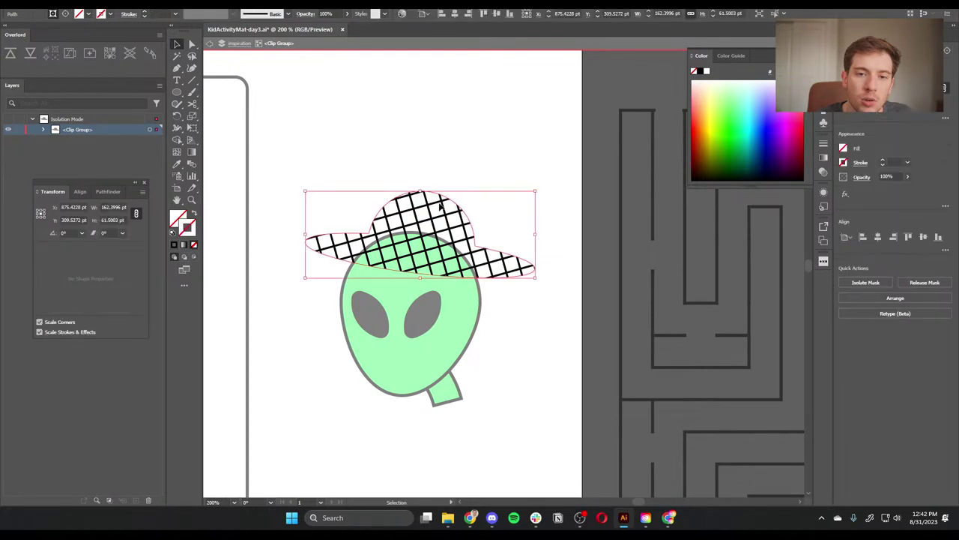
double_click(178, 218)
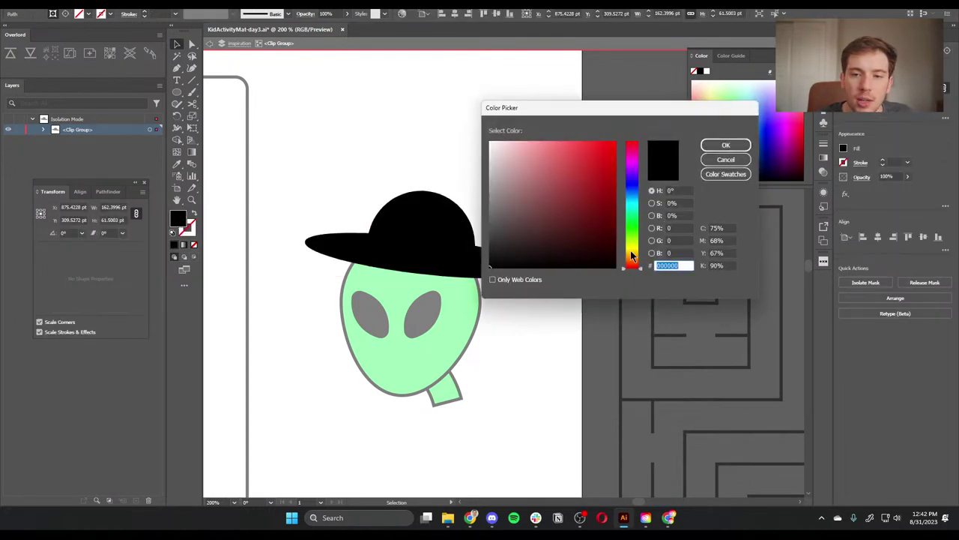
left_click_drag(630, 251, 629, 257)
left_click_drag(574, 172, 569, 124)
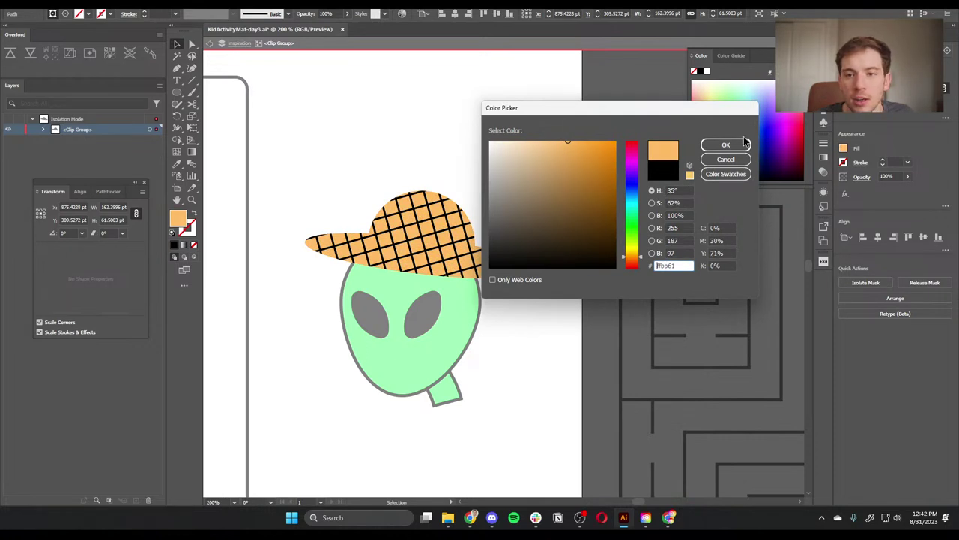
left_click(746, 143)
left_click(883, 163)
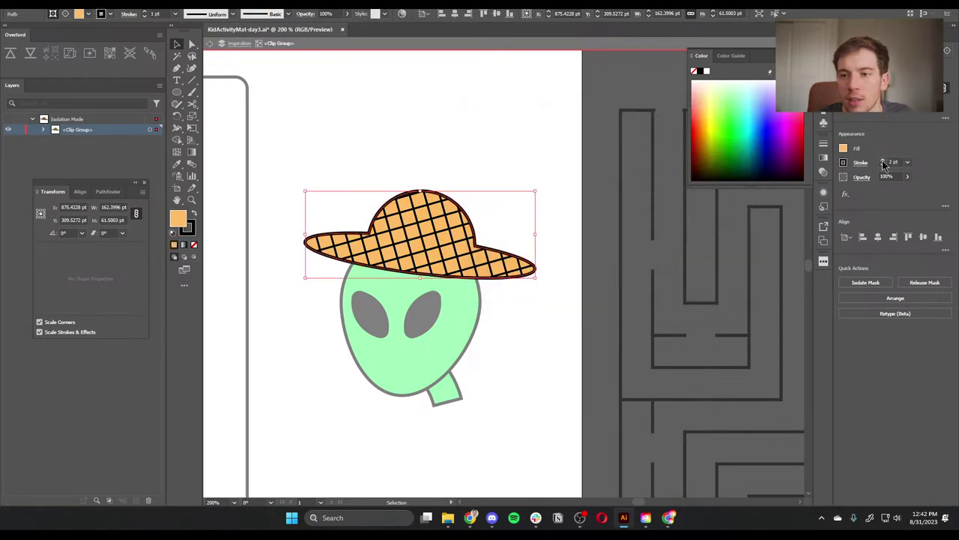
left_click(473, 134)
Step: Recolour the stroke of all the grid lines inside the hat to orange #ffa45a
double_click(417, 213)
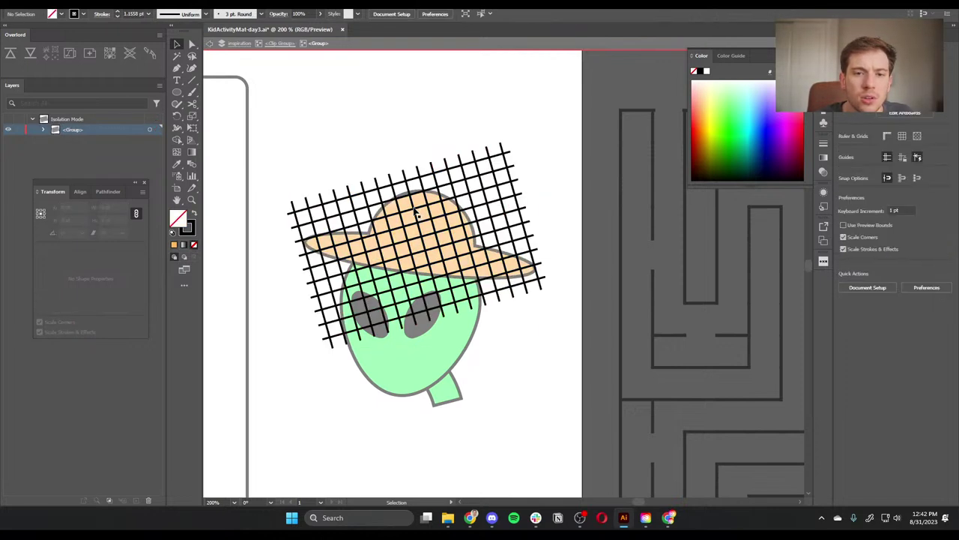
left_click(537, 119)
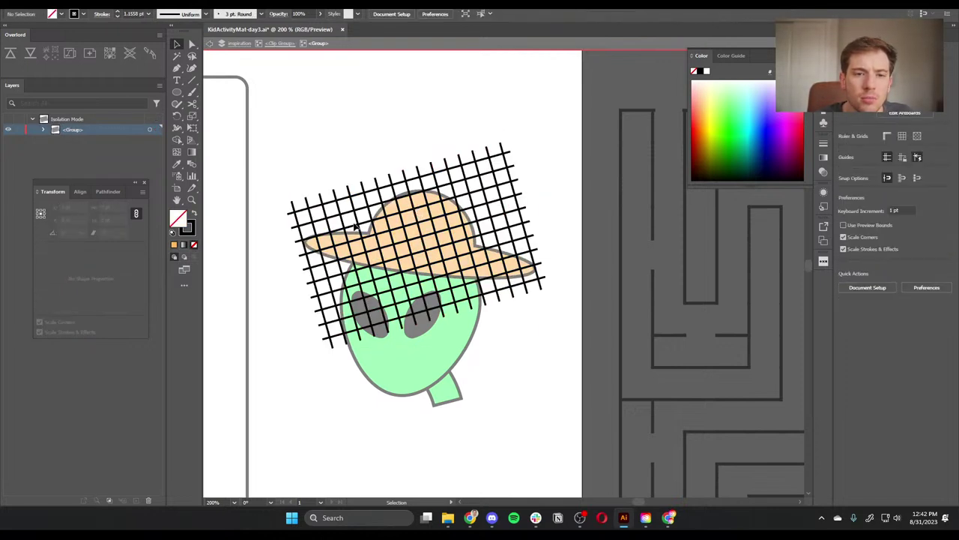
left_click(355, 226)
left_click(317, 131)
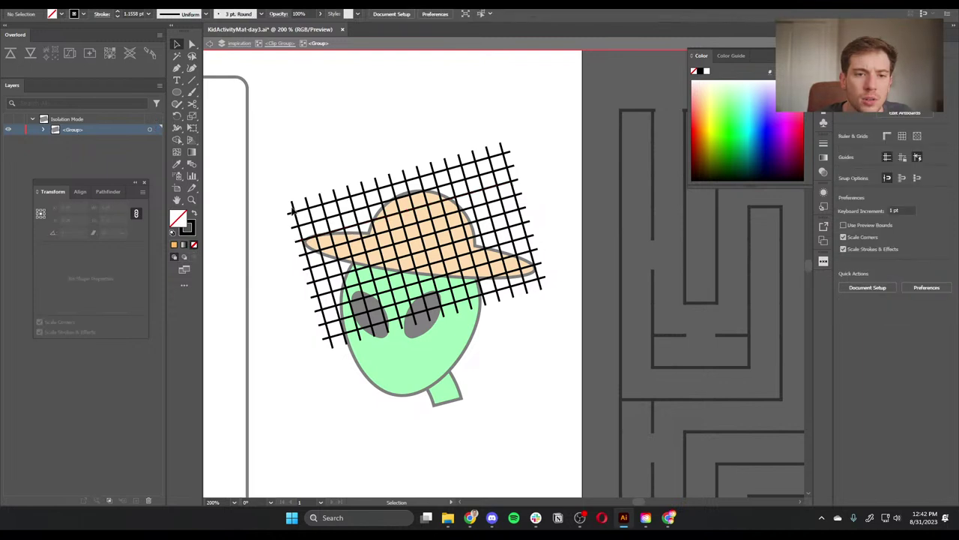
mouse_move(271, 172)
left_mouse_down()
mouse_move(633, 377)
mouse_move(624, 376)
left_mouse_up()
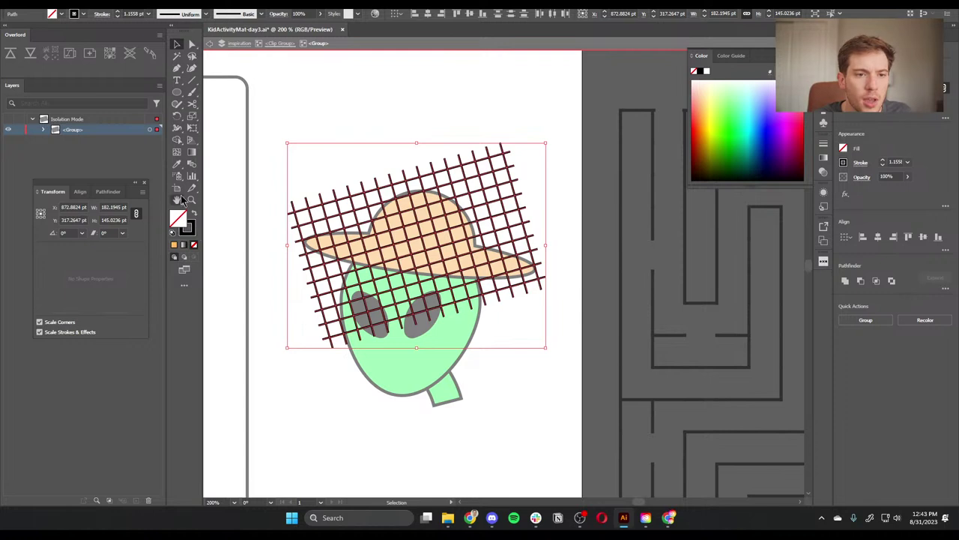
double_click(189, 226)
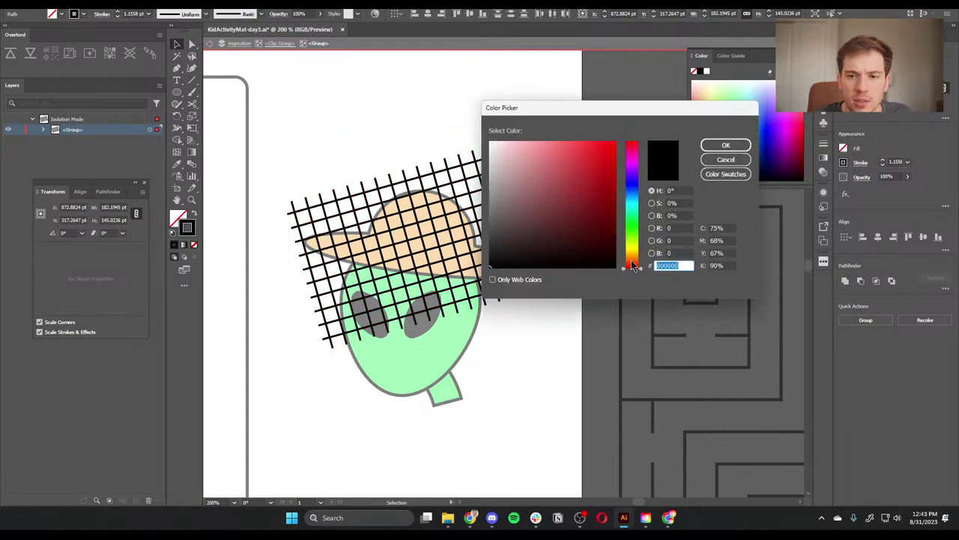
left_click(632, 260)
left_click(567, 144)
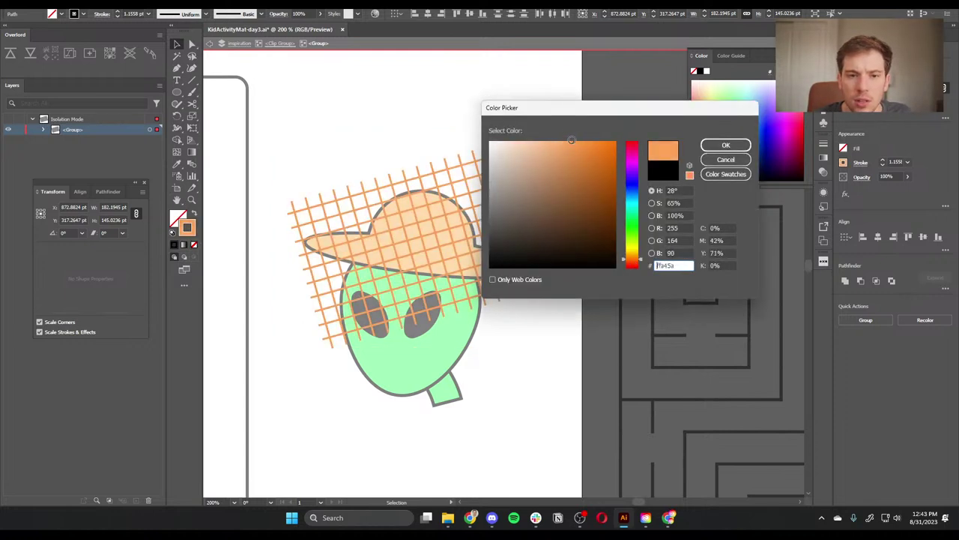
left_click(725, 145)
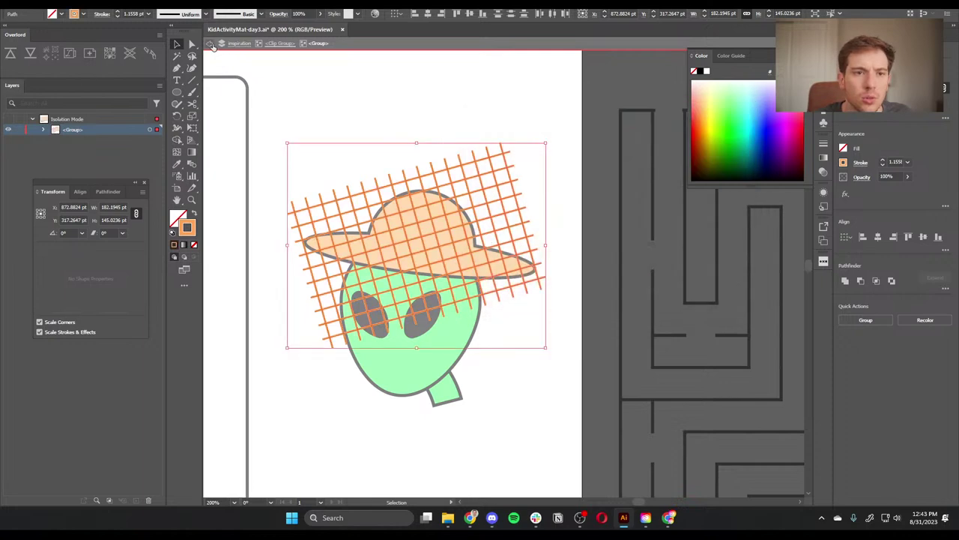
left_click(211, 44)
Step: Draw a horizontal line about 16 pt wide below the alien's eyes and curve its middle downward into a smile
left_click_drag(547, 257, 598, 221)
mouse_move(554, 339)
left_mouse_down()
mouse_move(584, 313)
mouse_move(562, 330)
left_mouse_up()
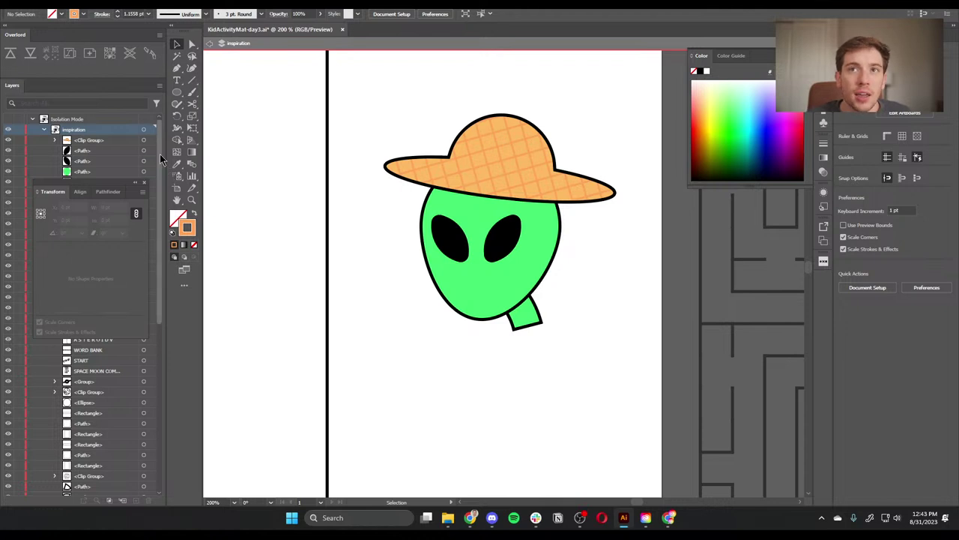
left_click(179, 69)
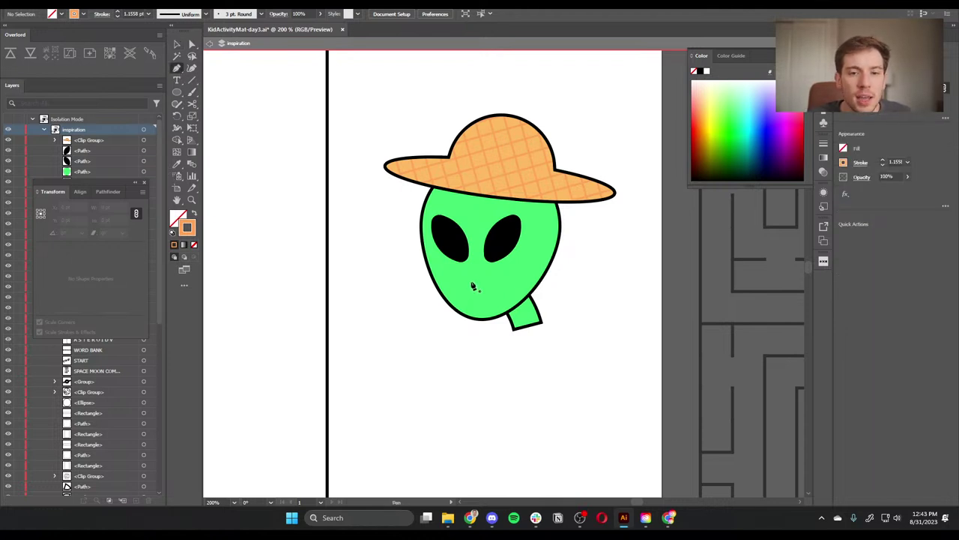
left_click_drag(466, 268, 475, 275)
key("shift+grave")
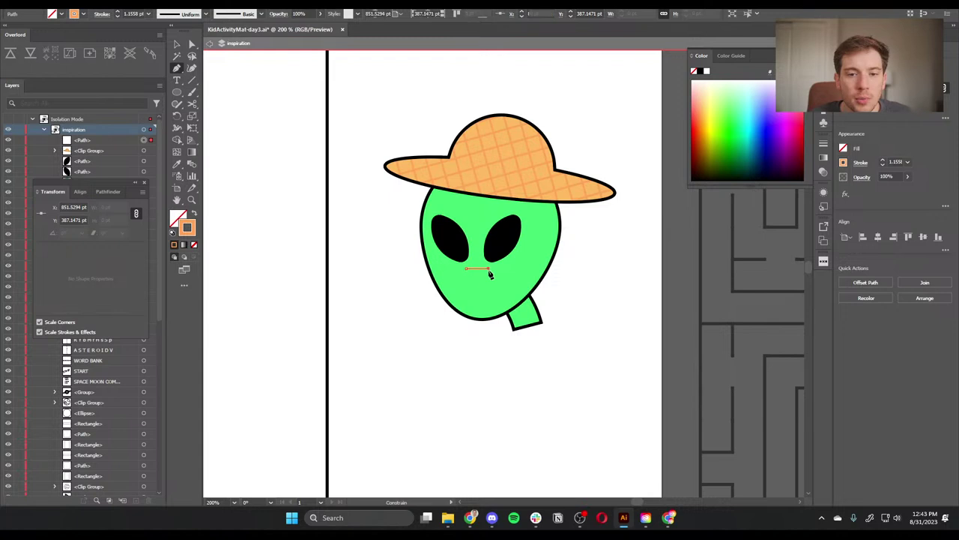
left_click(487, 270)
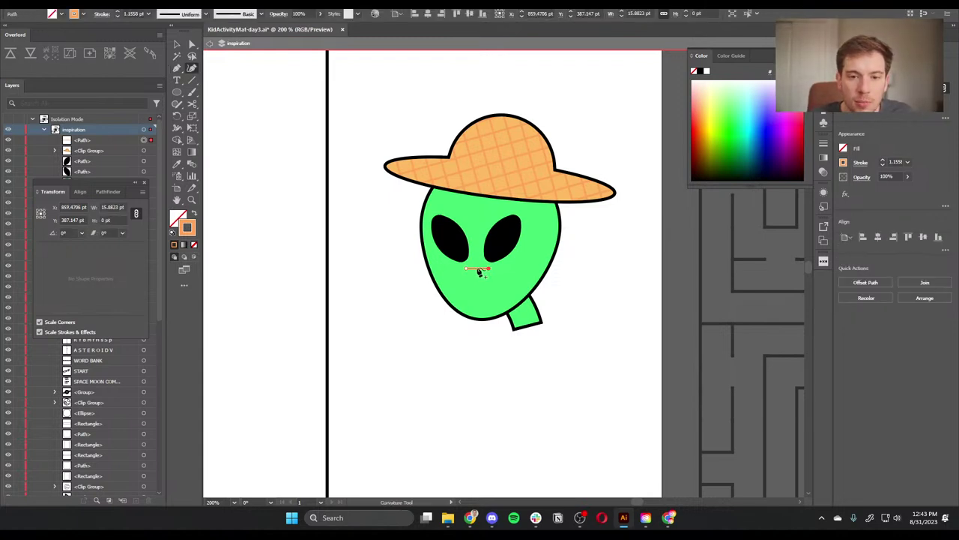
left_click_drag(478, 269, 479, 278)
Step: Give the smile the head's 2 pt black stroke, remove its fill, and leave isolation mode
key("i")
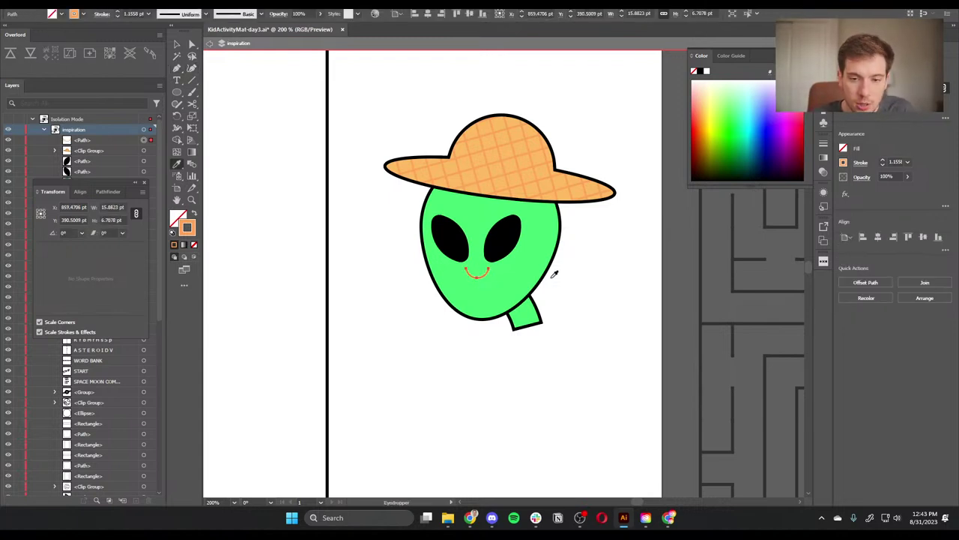
left_click(548, 275)
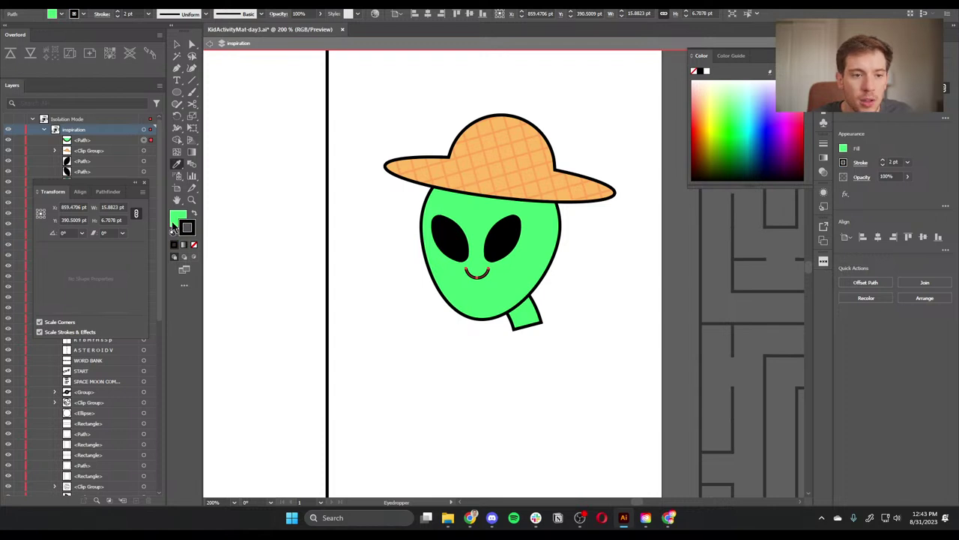
left_click(193, 245)
key("a")
left_click(448, 360)
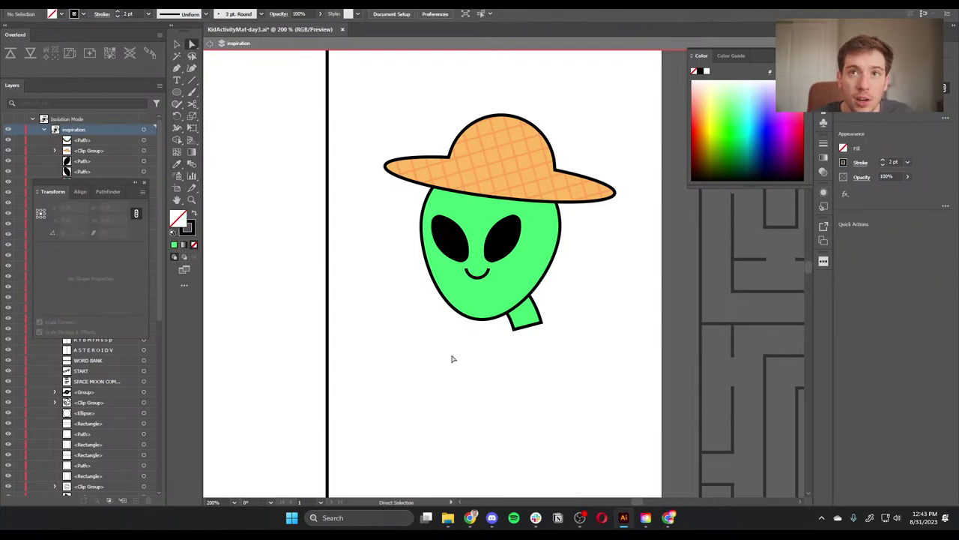
left_click(209, 44)
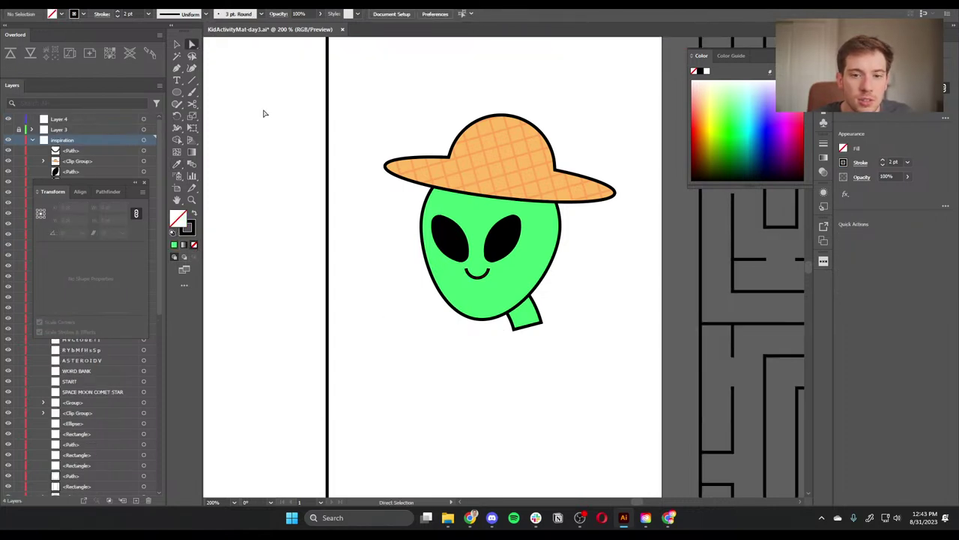
key("v")
left_click(473, 277)
key("ctrl+shift+a")
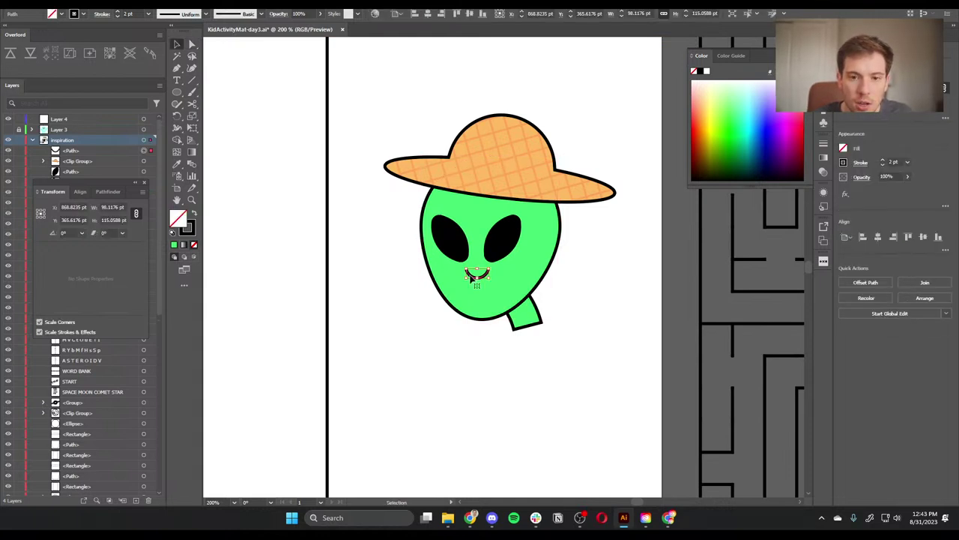
Step: Begin the alien's body outline with the Pen tool, curving up from the right side, over the neck and down the left side
left_click_drag(551, 381, 488, 337)
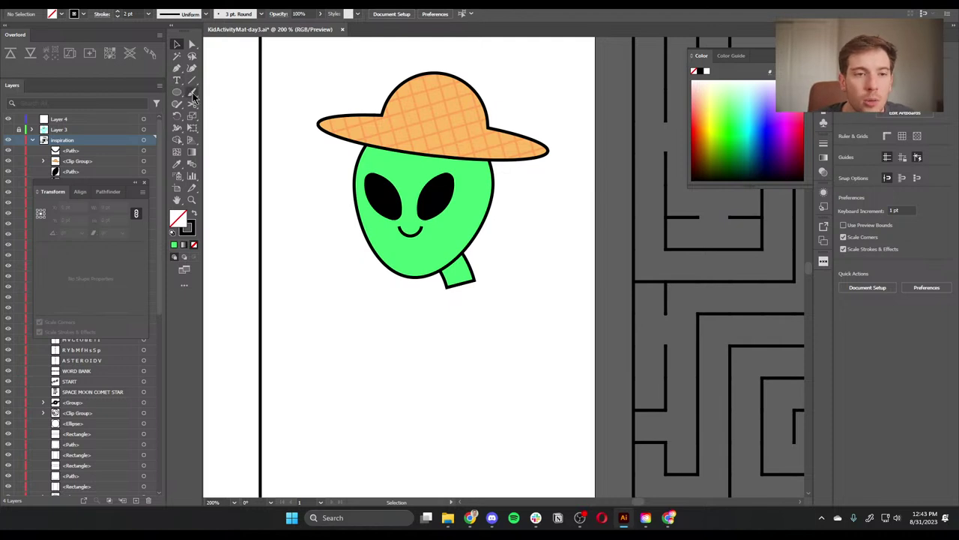
left_click(177, 67)
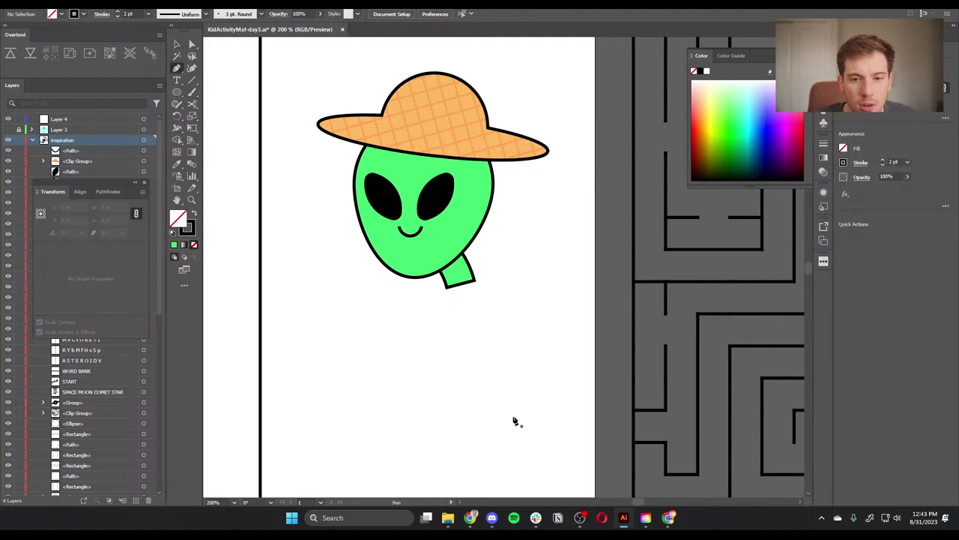
left_click_drag(519, 371, 510, 305)
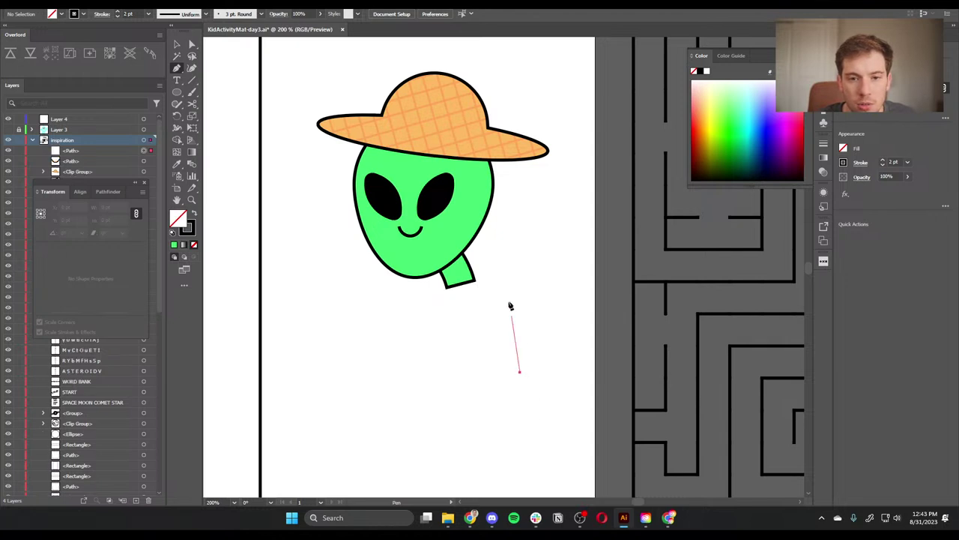
left_click_drag(459, 274, 418, 289)
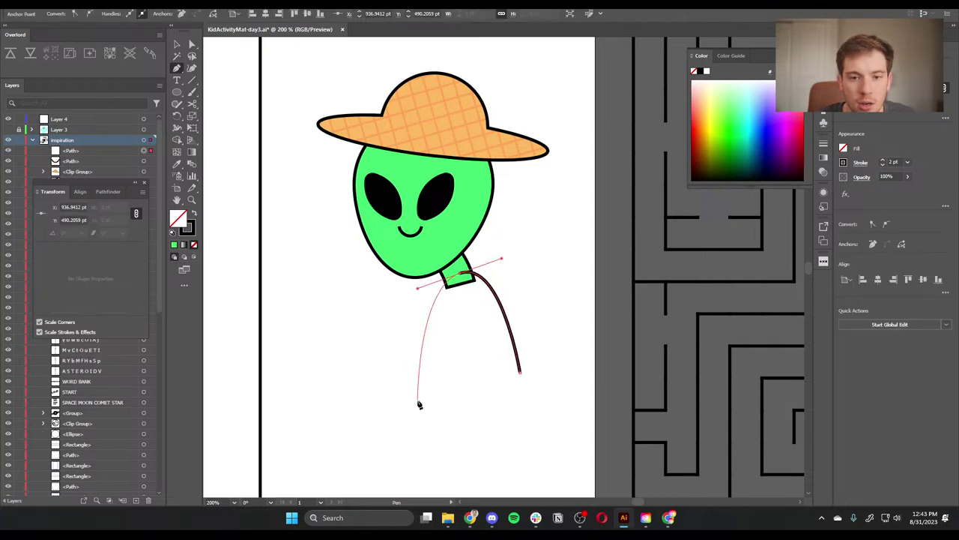
mouse_move(425, 371)
left_mouse_down()
mouse_move(422, 410)
mouse_move(369, 422)
mouse_move(439, 439)
mouse_move(484, 437)
mouse_move(462, 436)
mouse_move(471, 434)
left_mouse_up()
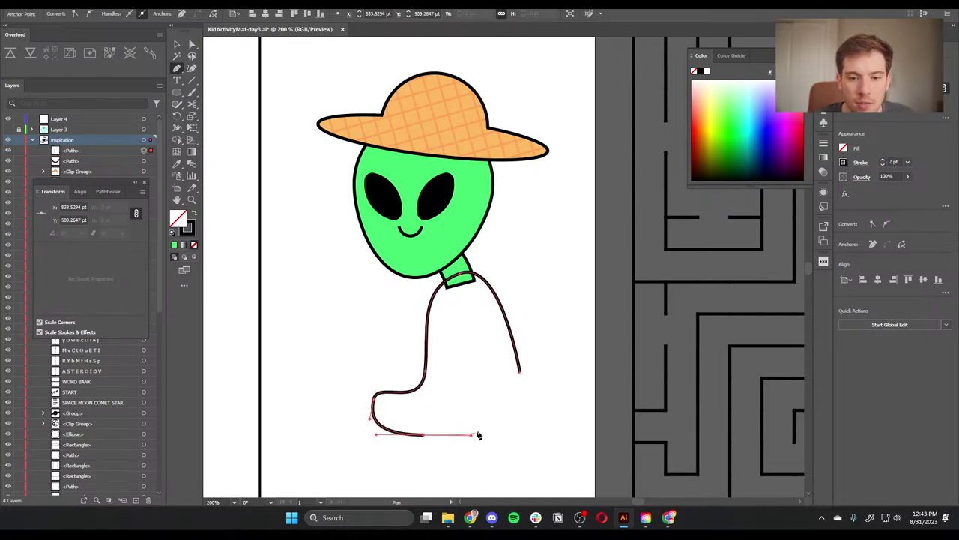
left_click(522, 374)
left_click_drag(522, 374, 511, 309)
key("ctrl+z")
key("ctrl+z")
key("ctrl+z")
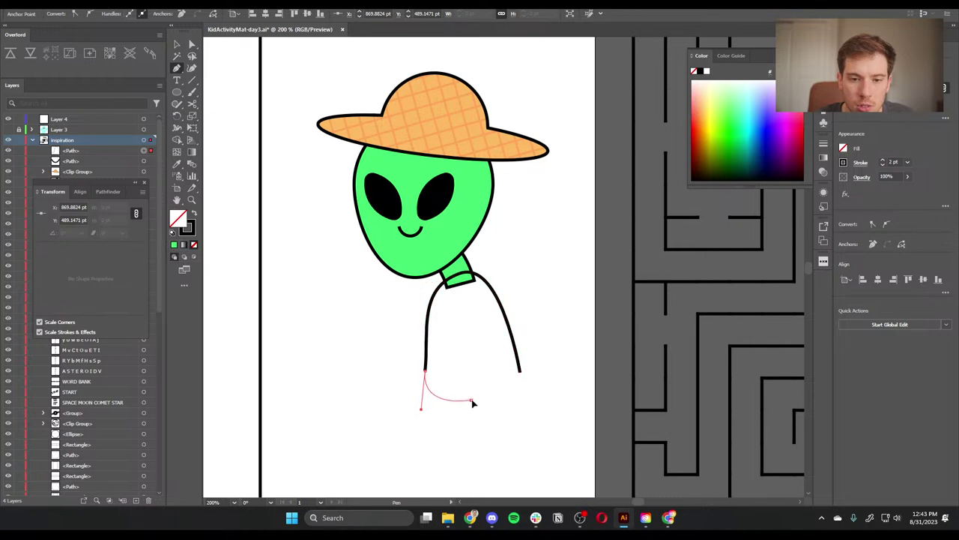
Step: Close the alien's body outline with a softly rounded bottom joined to the starting point on the right
left_click_drag(470, 399, 483, 399)
left_click_drag(521, 373, 517, 345)
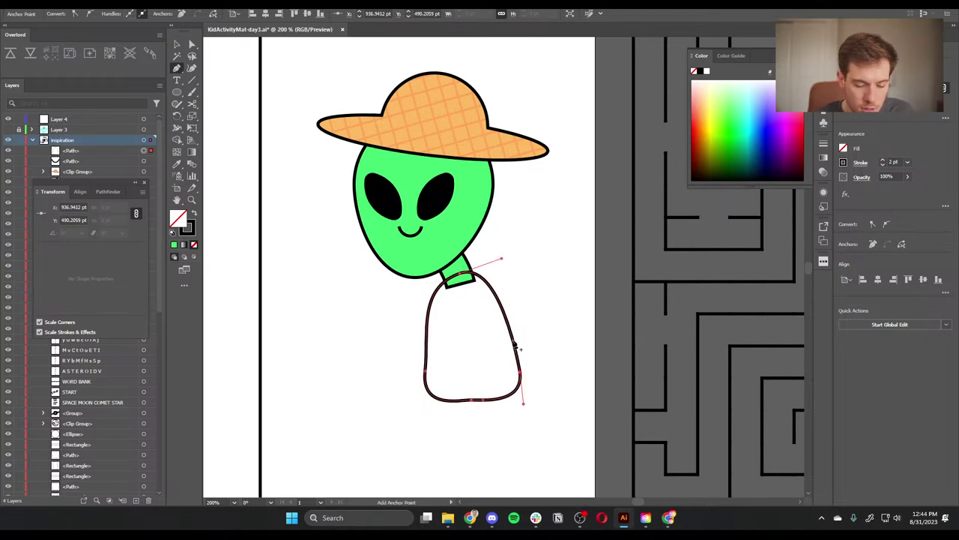
Step: Draw a bent leg path with the Pen tool from the body's lower left down to a curved knee, back to the right, ending in a short foot
key("a")
left_click(558, 414)
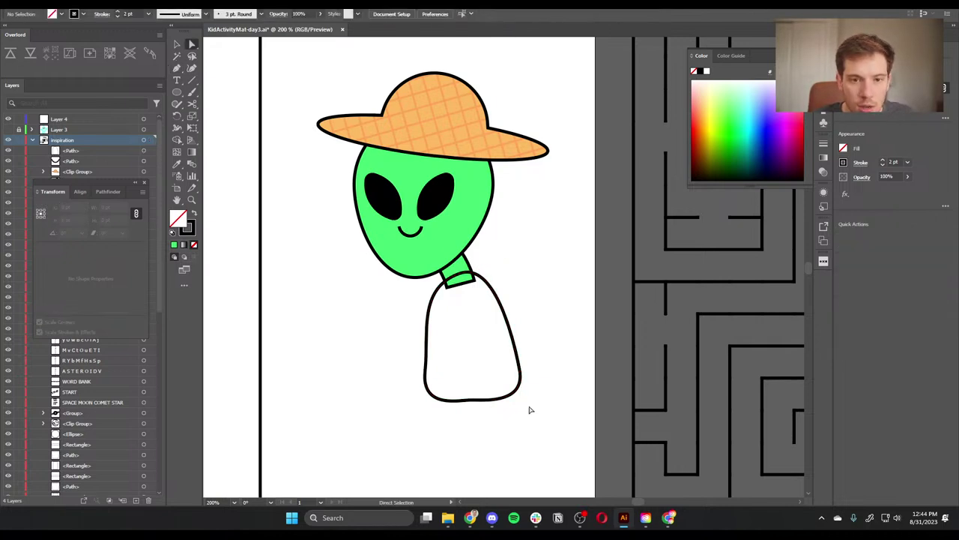
key("p")
left_click(440, 392)
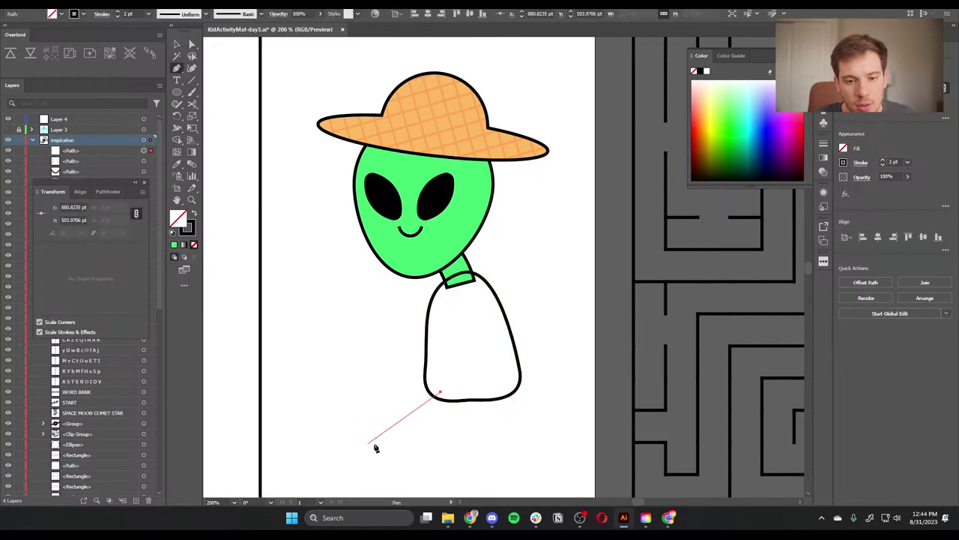
left_click(397, 448)
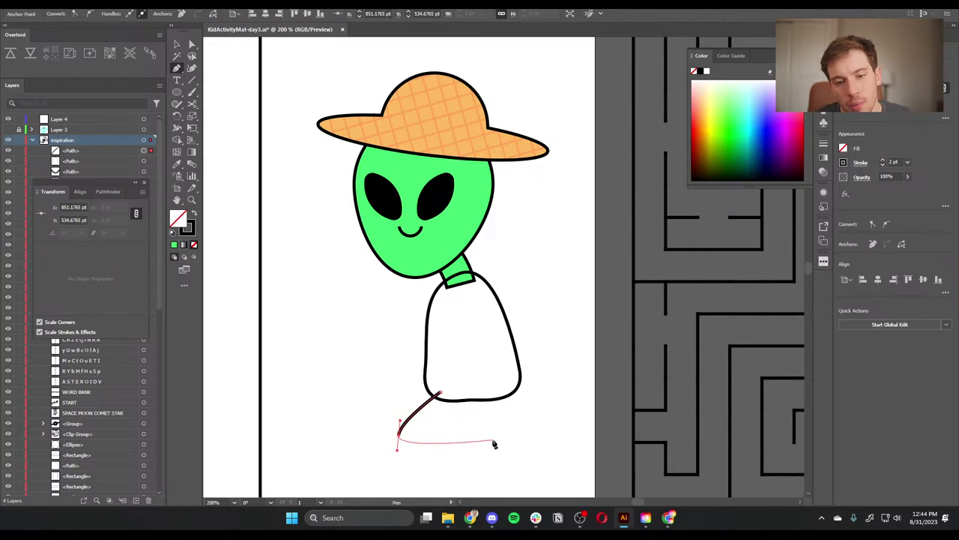
left_click(504, 443)
left_click(522, 451)
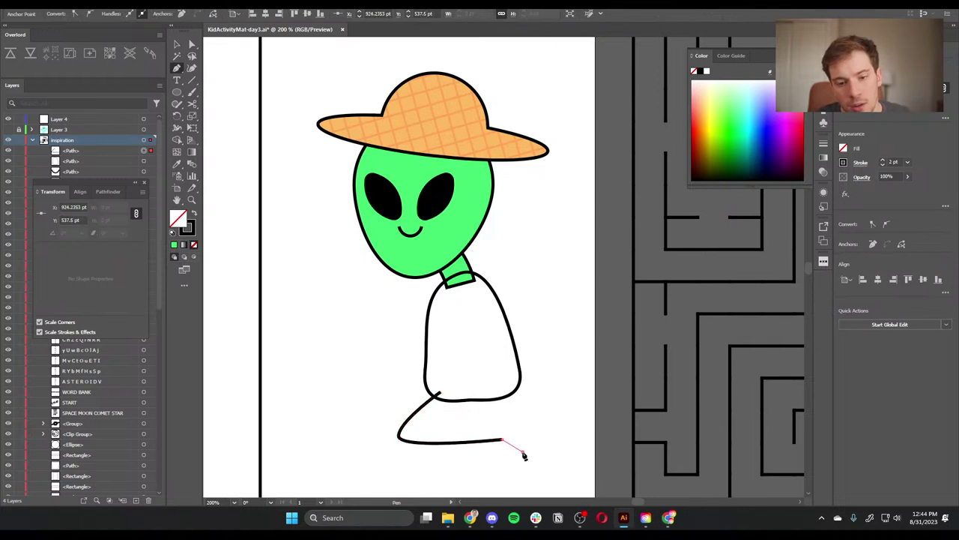
Step: Set the leg path's stroke weight to 20 pt with a round cap and round corner join
left_click(882, 160, "shift")
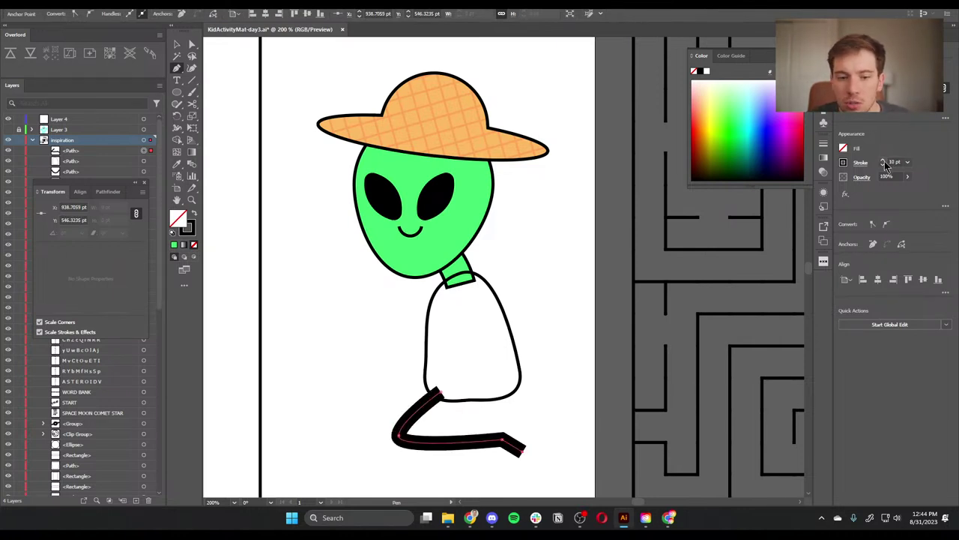
left_click(883, 160, "shift")
left_click(861, 163)
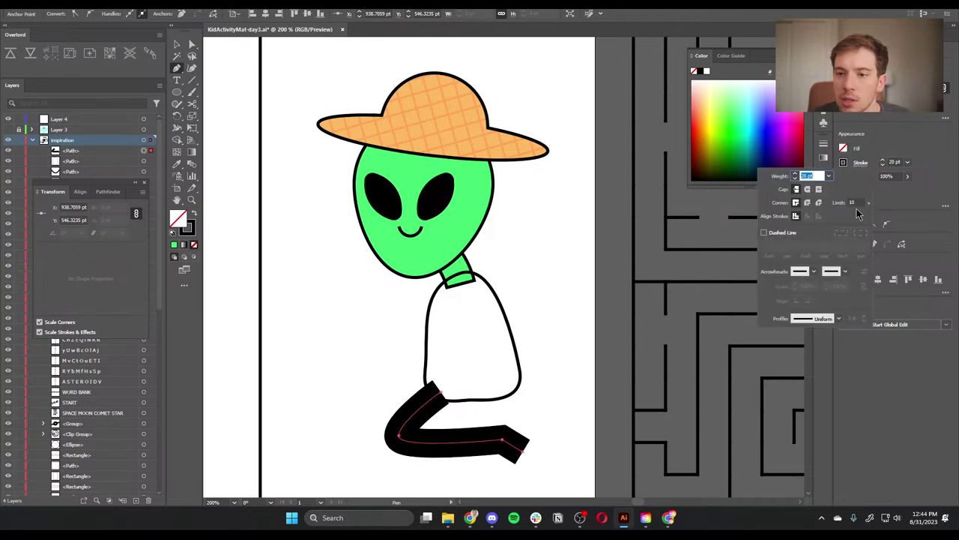
left_click(807, 190)
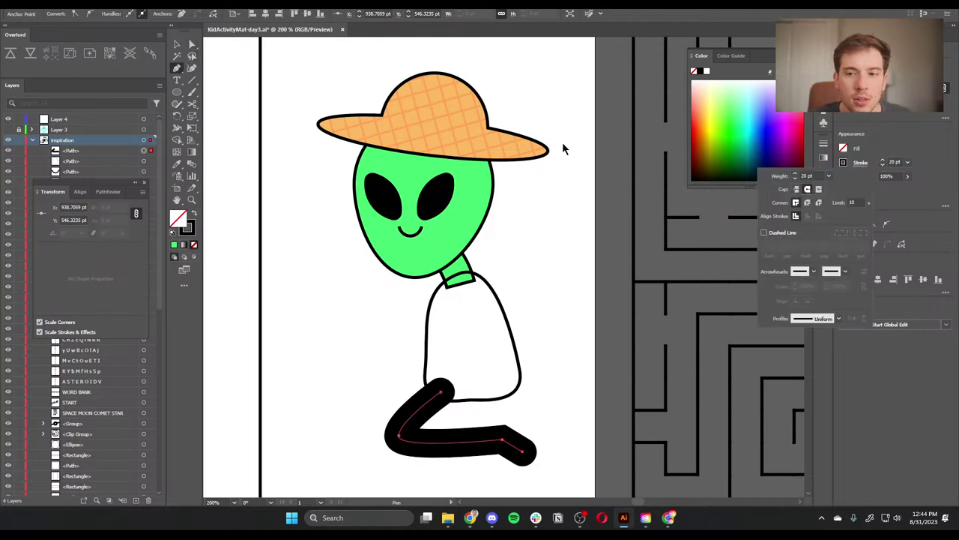
left_click(807, 203)
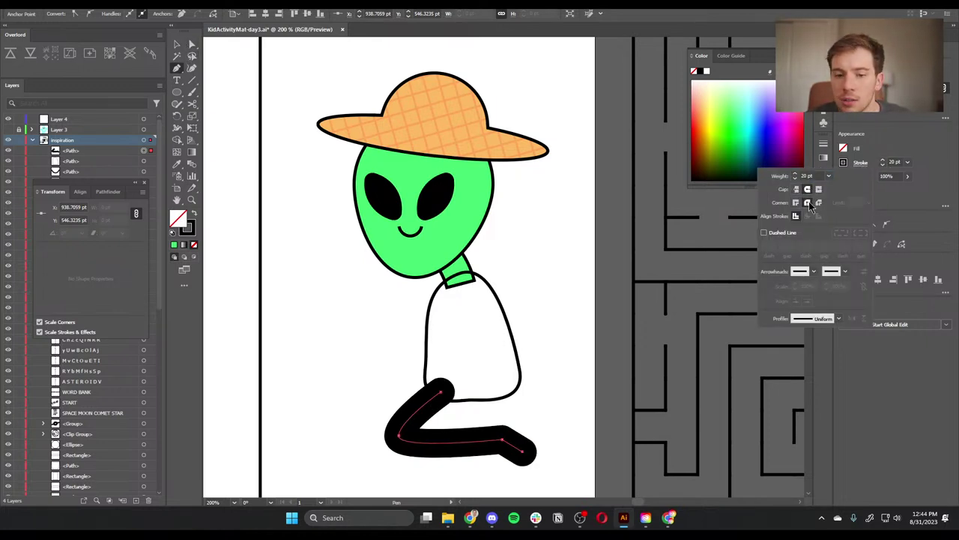
left_click(404, 408)
key("v")
left_click(561, 398)
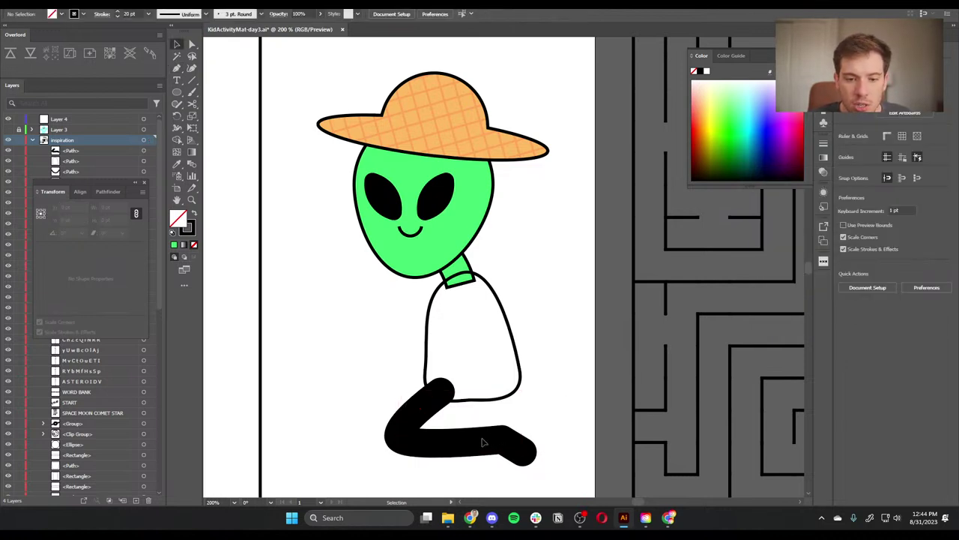
Step: Convert the leg's stroke to an outlined shape and place a copy of it slightly to the right as the second leg
left_click(483, 443)
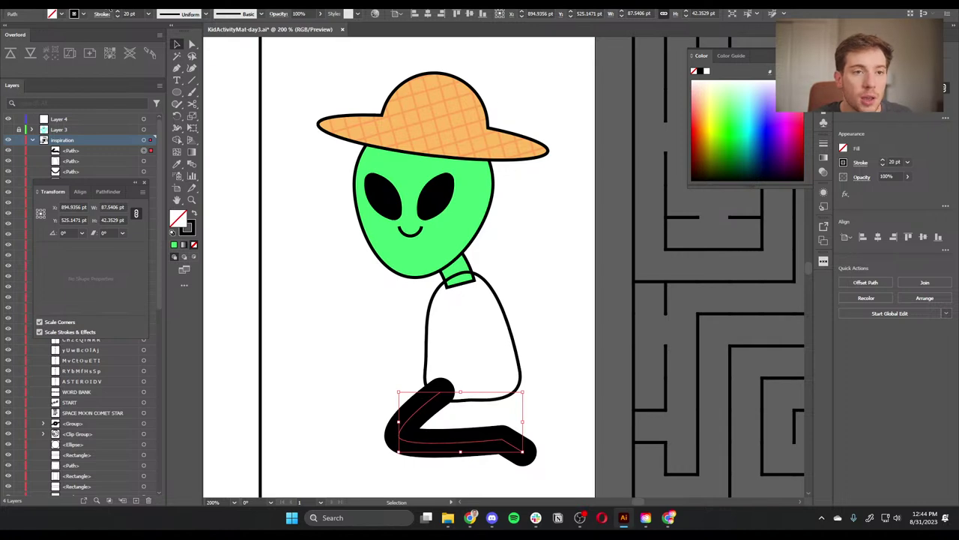
left_click(110, 4)
mouse_move(86, 4)
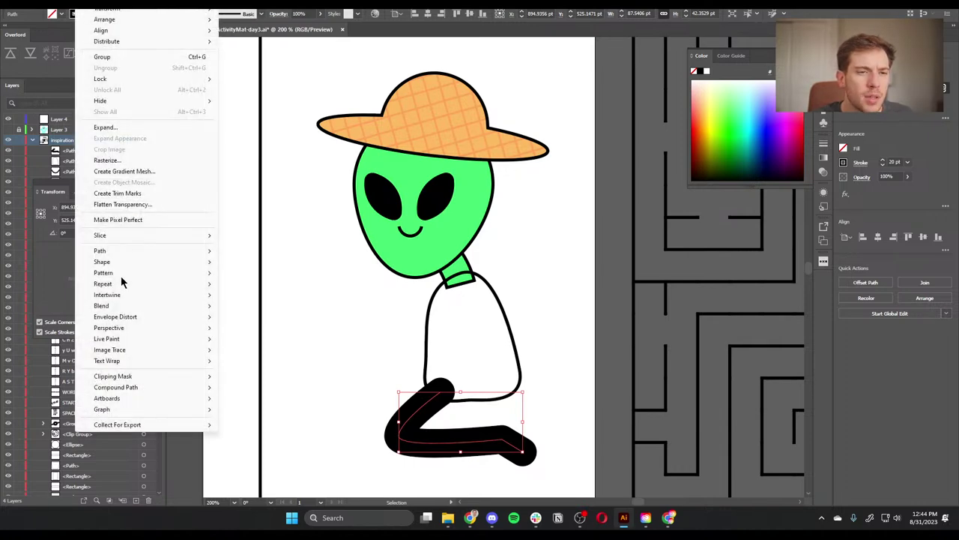
mouse_move(105, 251)
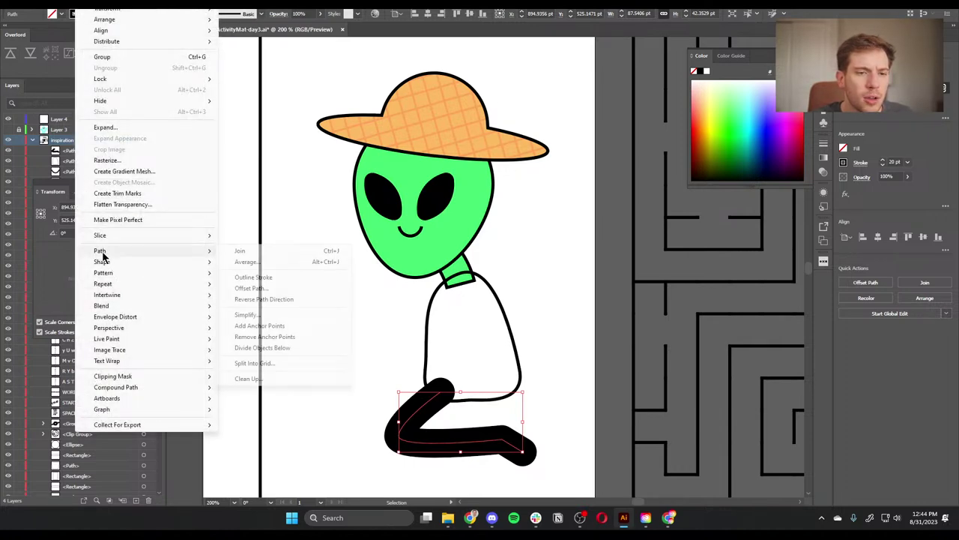
left_click(303, 278)
left_click_drag(494, 442, 541, 440)
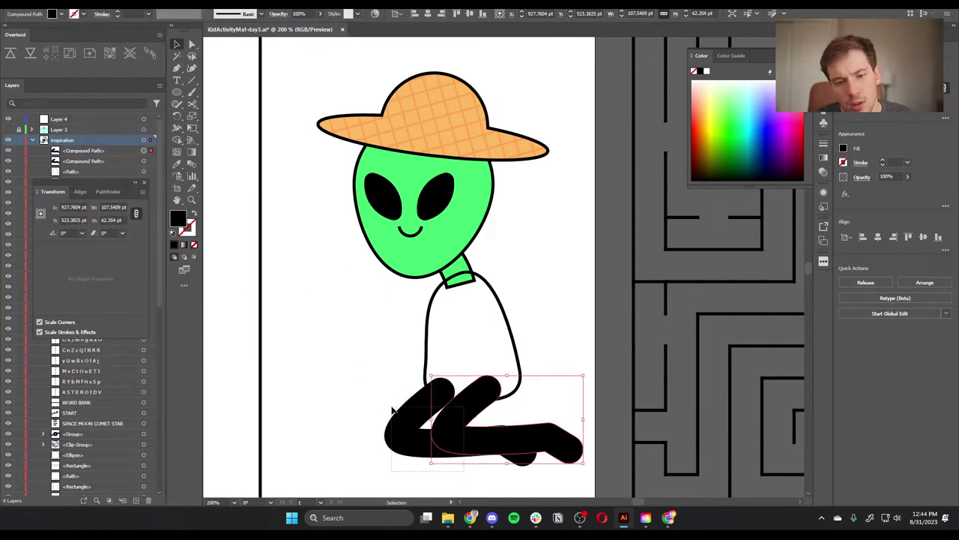
Step: Give both legs the head's green fill and 2 pt black stroke, and send them behind the body
left_click(404, 427, "shift")
key("i")
left_click(374, 243)
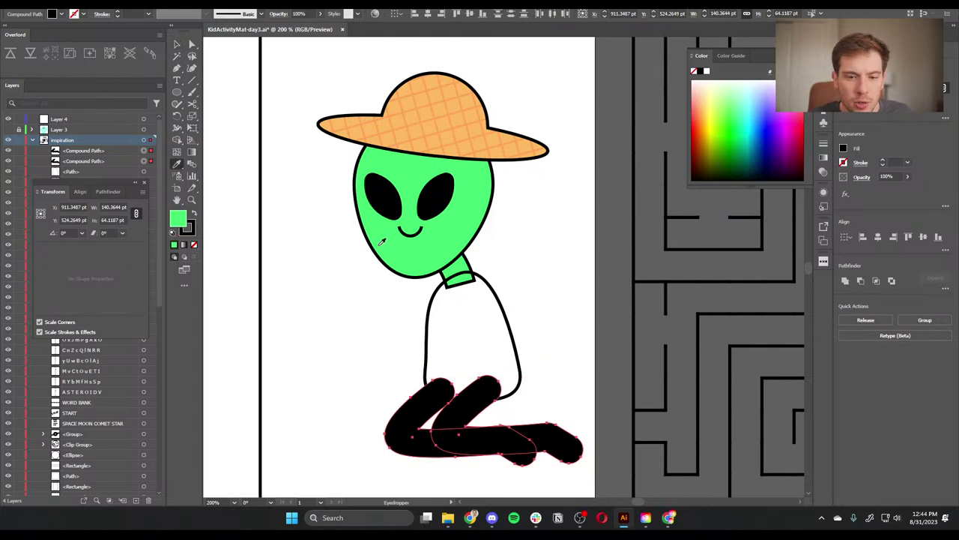
key("v")
key("ctrl+shift+bracketleft")
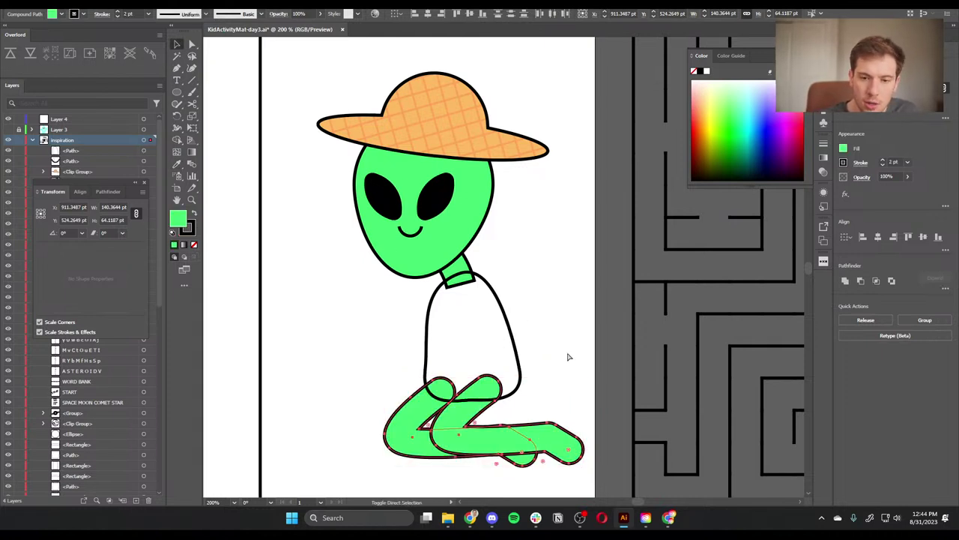
Step: Fill the alien's body shape with light blue (43d3ff)
key("a")
left_click(510, 334)
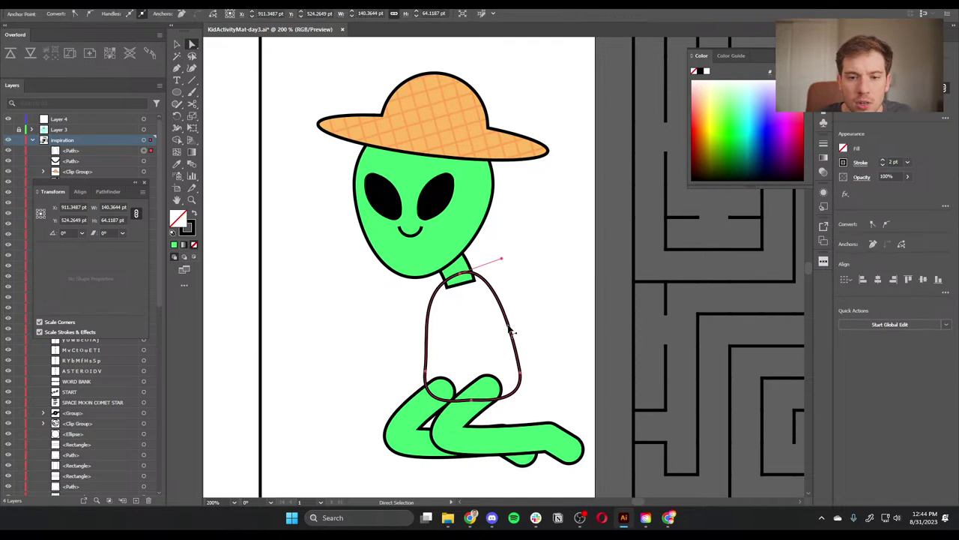
double_click(178, 217)
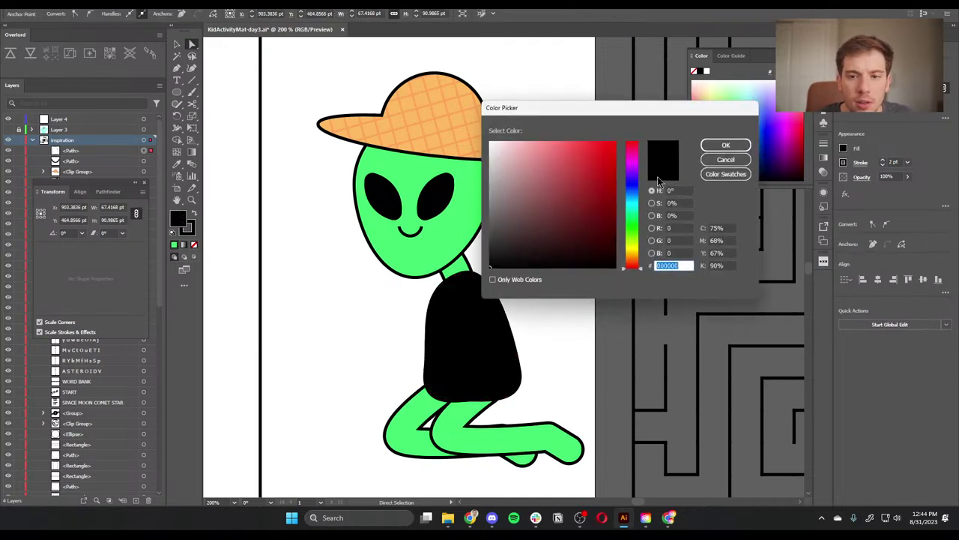
left_click(632, 200)
left_click(553, 150)
left_click_drag(553, 150, 583, 137)
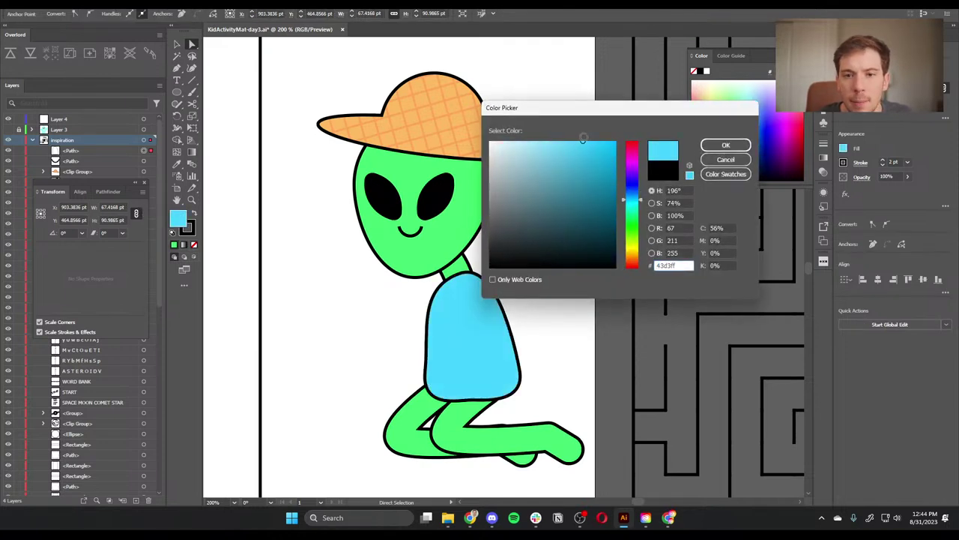
left_click(726, 144)
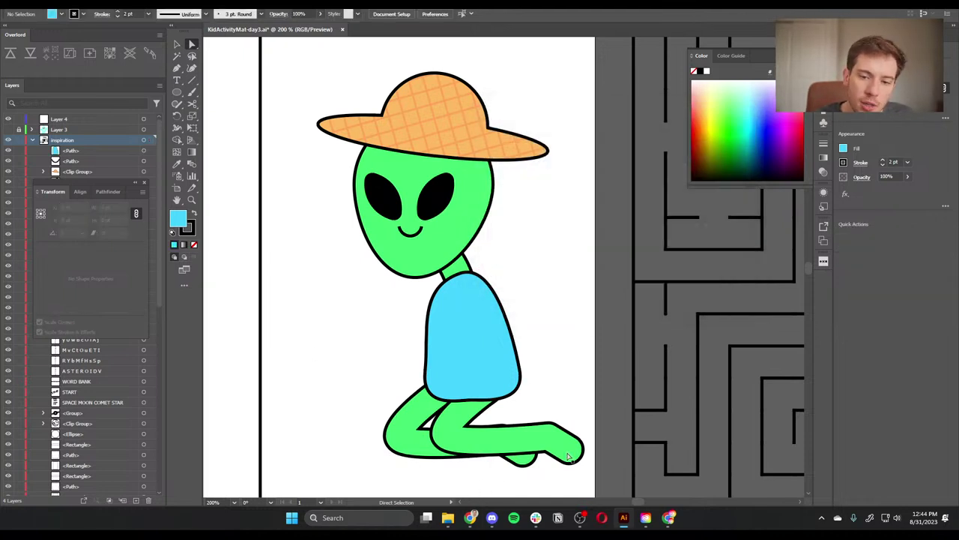
Step: Rotate the anchor points of the lower legs and feet about 11.6° upward and nudge them about 10 pt left to shorten the shins
left_click_drag(487, 418, 587, 405)
key("r")
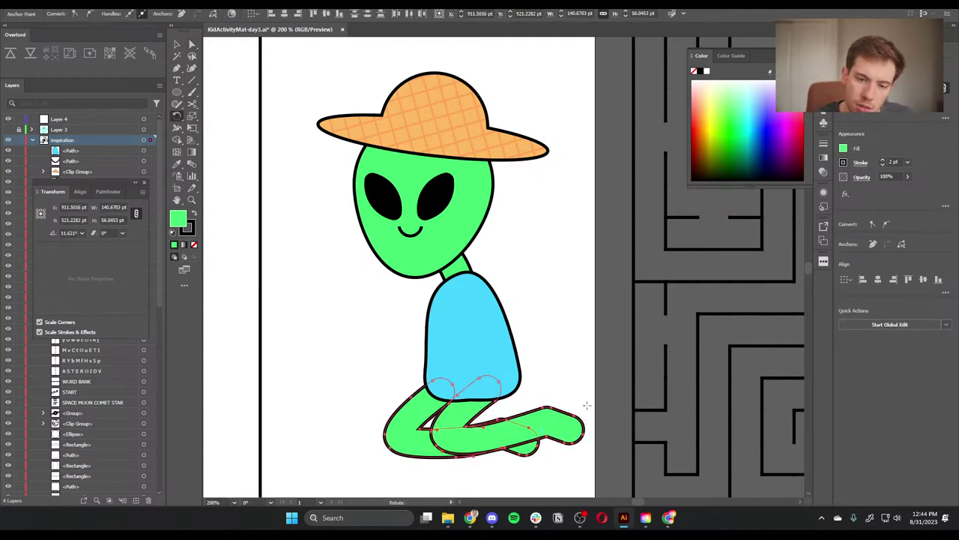
key("shift+Left")
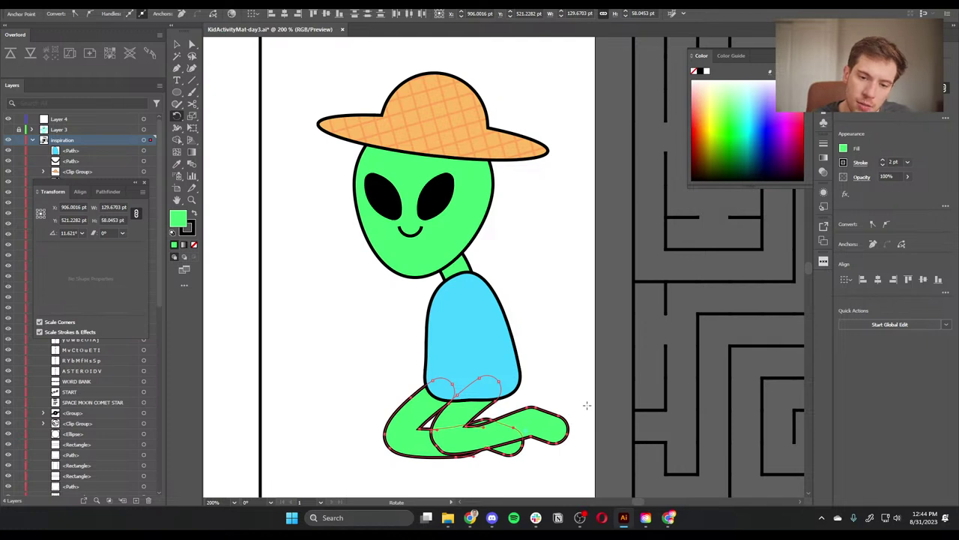
key("shift+Down")
key("shift+Up")
key("Right")
key("Down")
key("Down")
key("Down")
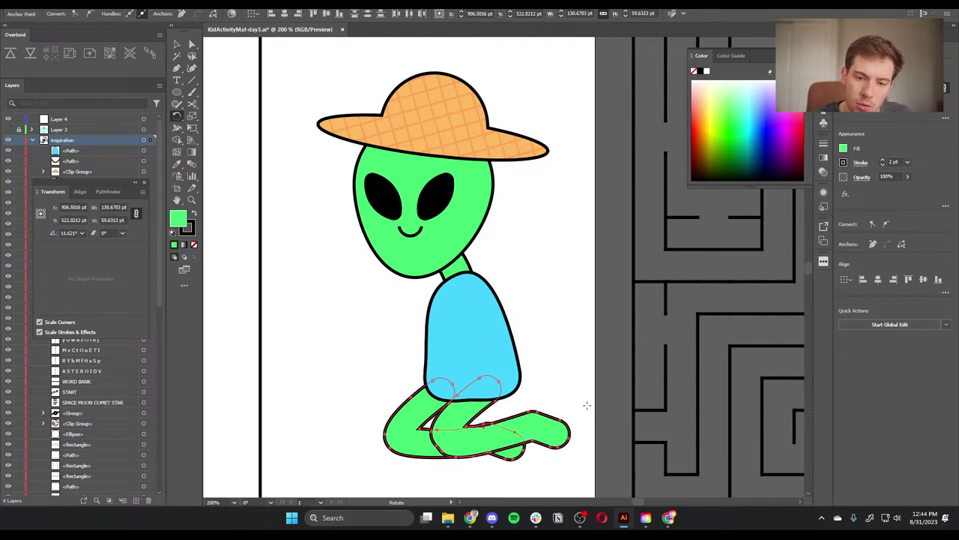
key("a")
left_click(581, 476)
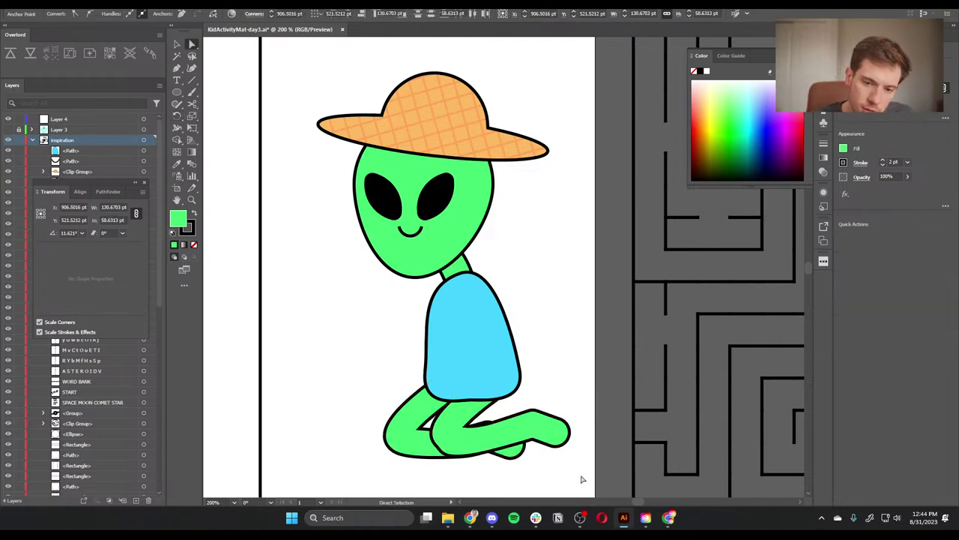
Step: Move both legs together slightly up and to the right, tucking them further under the body
key("v")
left_click_drag(568, 474, 334, 414)
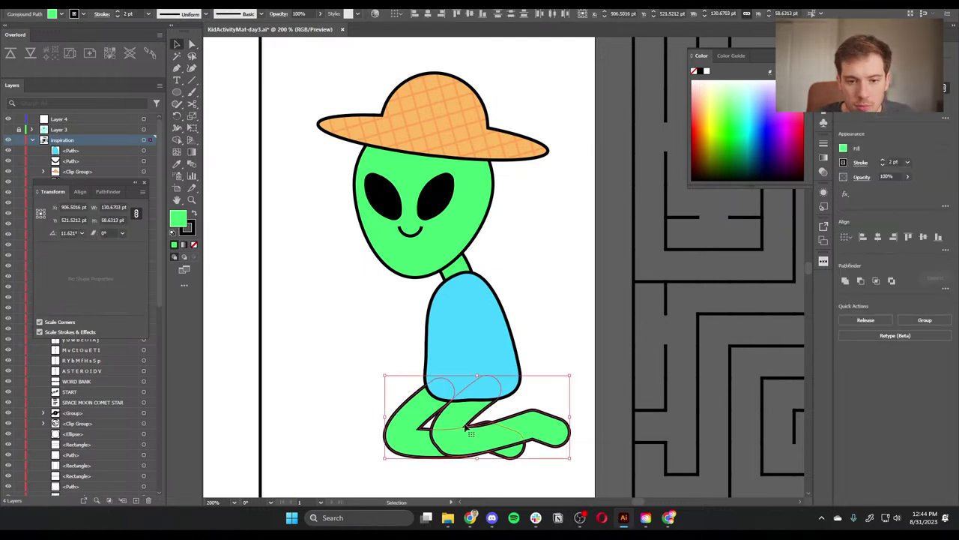
left_click_drag(467, 429, 470, 419)
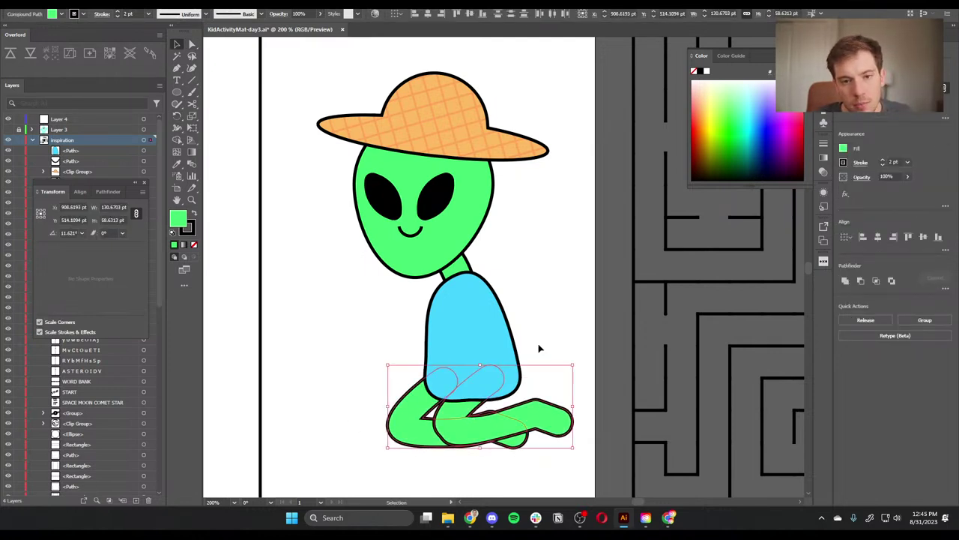
left_click(540, 347)
left_click_drag(529, 295, 588, 308)
left_click(538, 368)
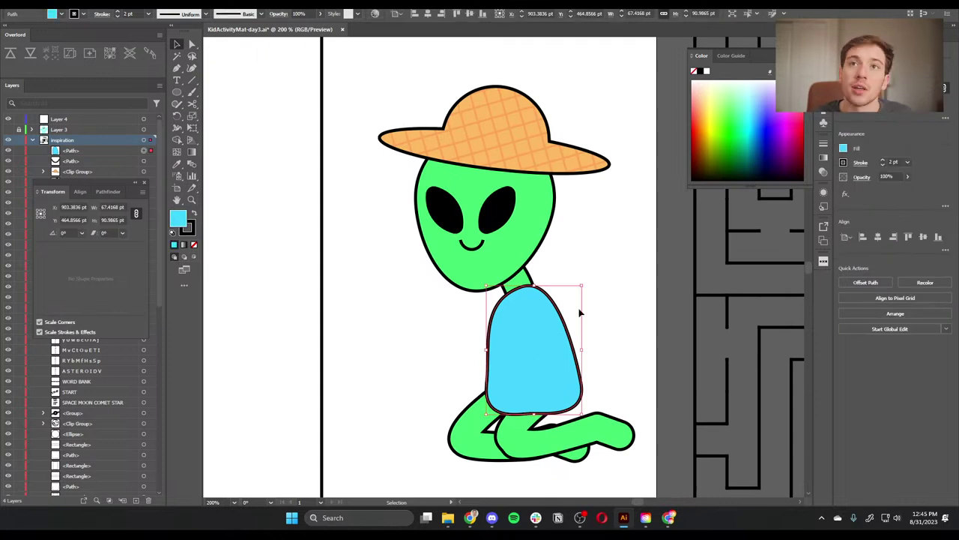
left_click(599, 278)
left_click_drag(484, 300, 520, 309)
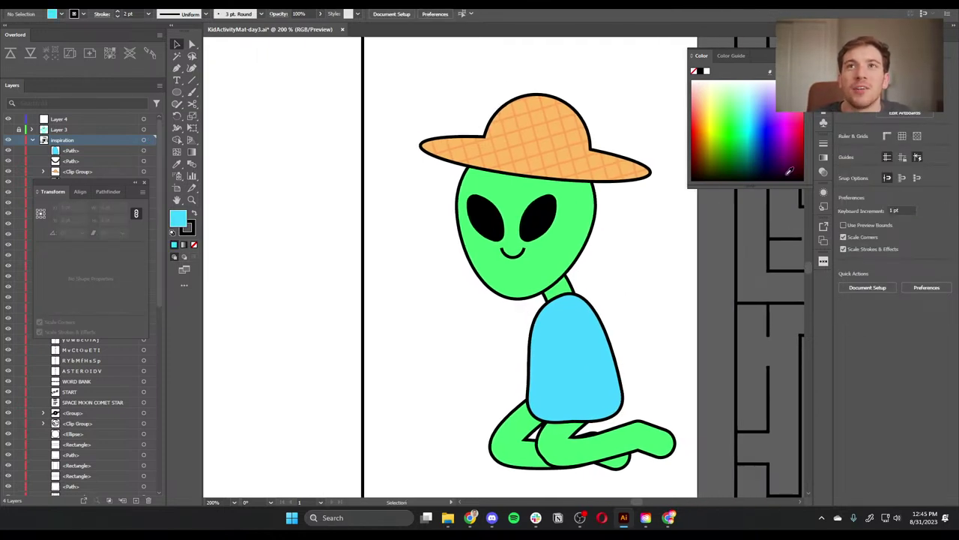
left_click(545, 364)
left_click(627, 307)
left_click_drag(623, 304, 649, 301)
left_click_drag(440, 95, 454, 340)
left_click(467, 350)
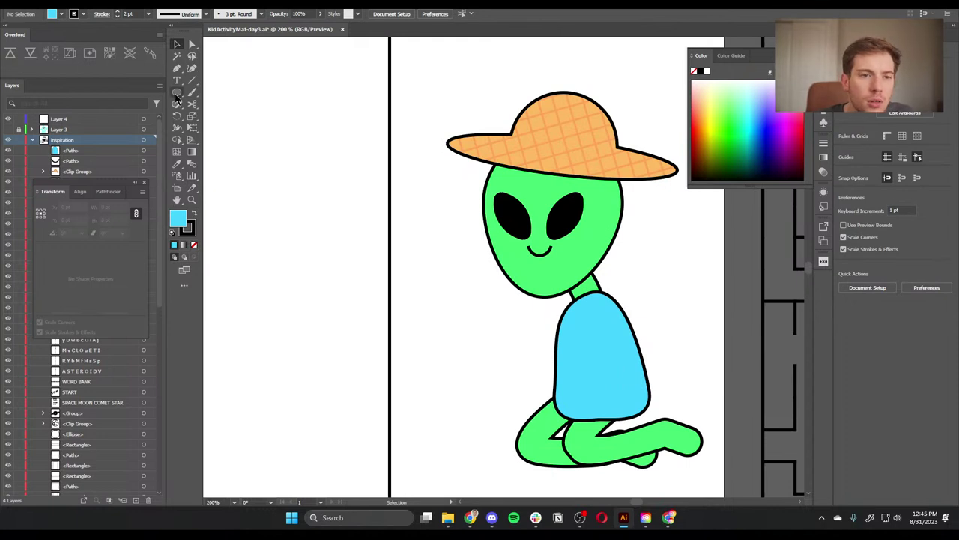
Step: Draw a rectangle about 39 by 22 pt in front of the alien's knees and round and narrow its top into a dome
left_click_drag(175, 93, 219, 100)
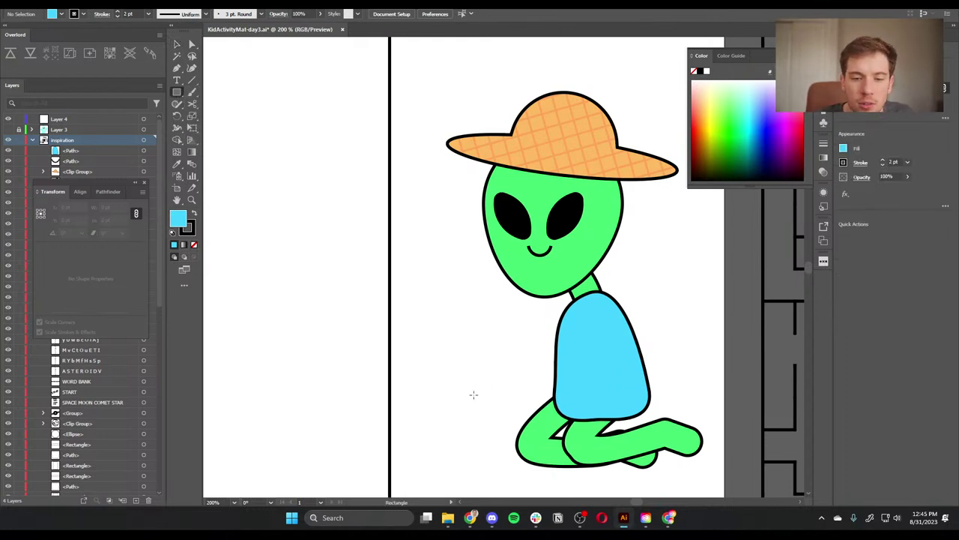
mouse_move(493, 458)
left_mouse_down()
mouse_move(433, 440)
mouse_move(428, 419)
mouse_move(435, 425)
left_mouse_up()
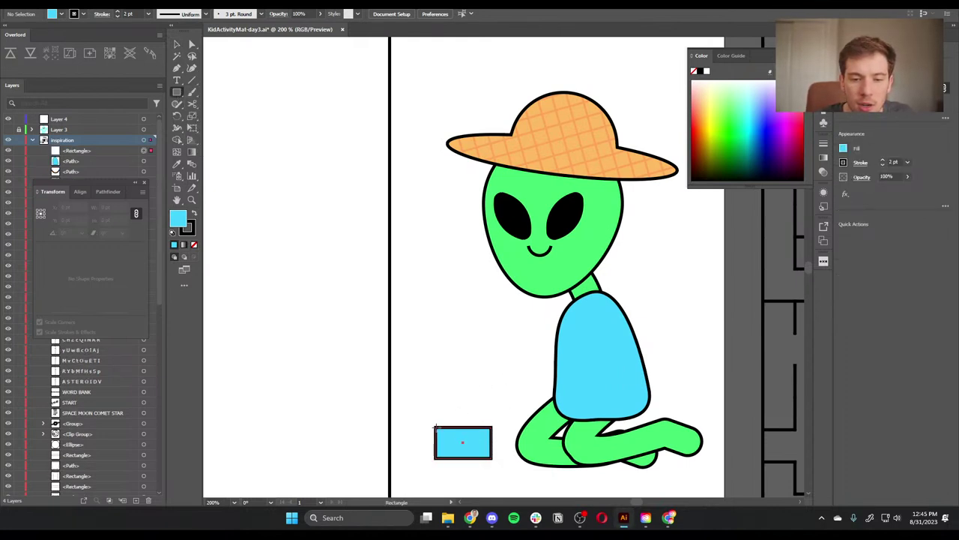
key("a")
left_click_drag(493, 427, 509, 441)
key("s")
left_click_drag(505, 430, 461, 452)
key("a")
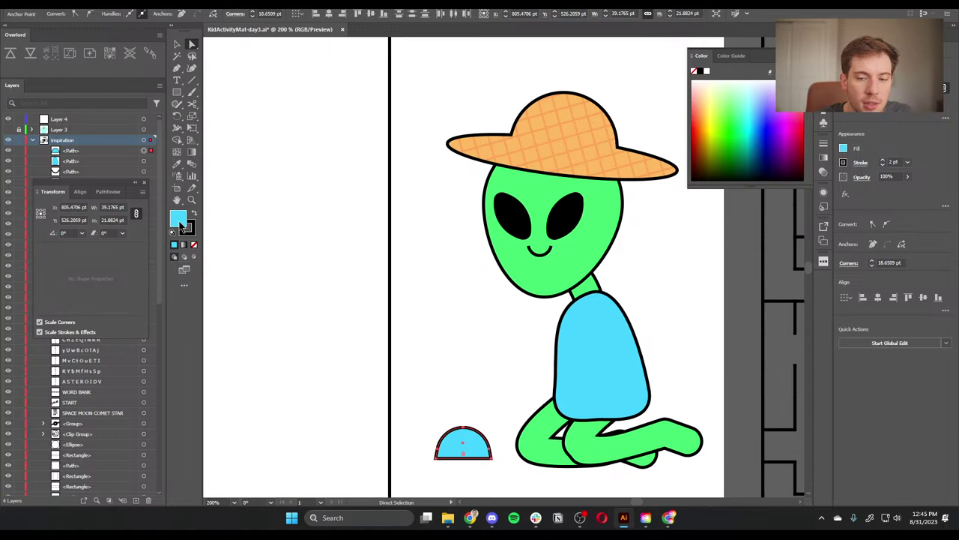
Step: Fill the small dome in front of the alien's knees with orange (ed913e)
double_click(180, 222)
left_click_drag(631, 261, 634, 262)
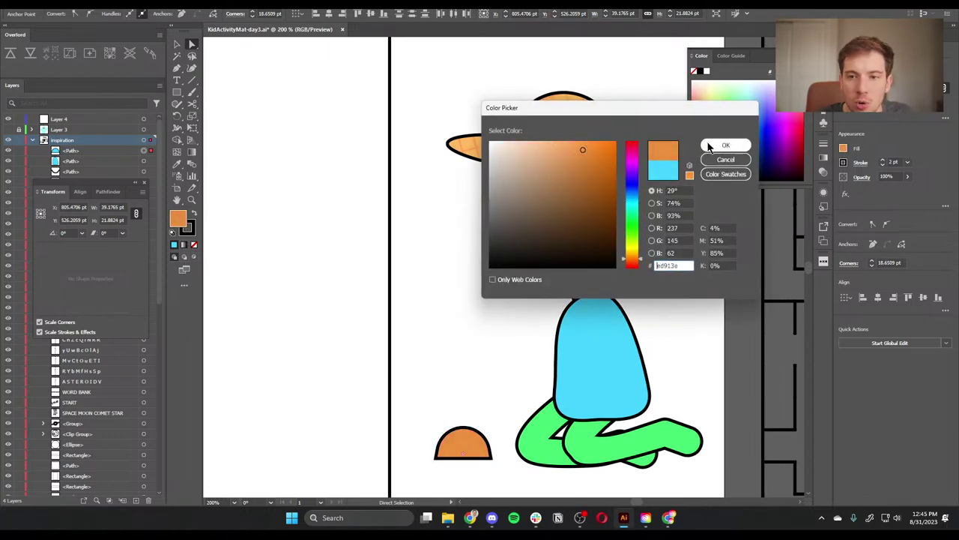
left_click(725, 145)
left_click(515, 480)
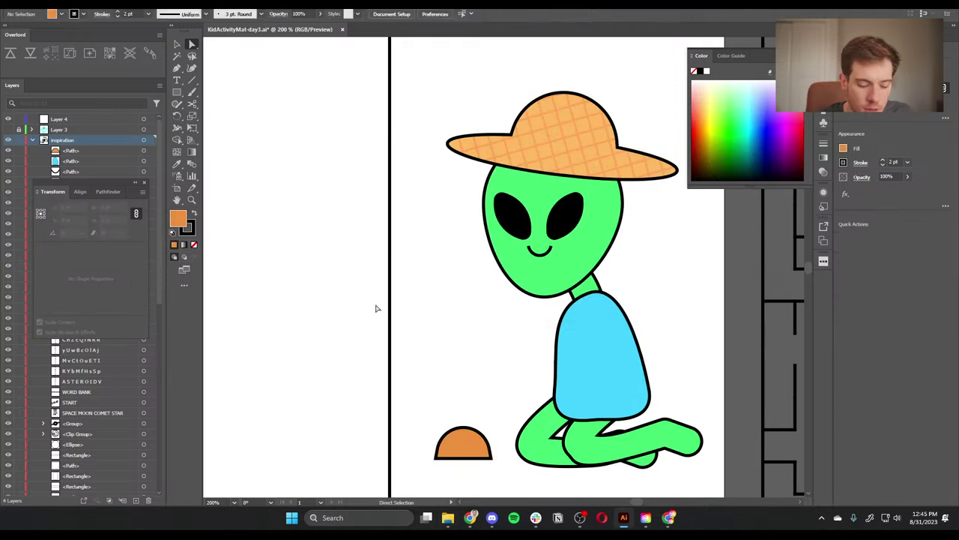
Step: Move the small orange dome in front of the alien's knees slightly upward
key("v")
mouse_move(476, 445)
left_mouse_down()
mouse_move(475, 455)
mouse_move(476, 442)
left_mouse_up()
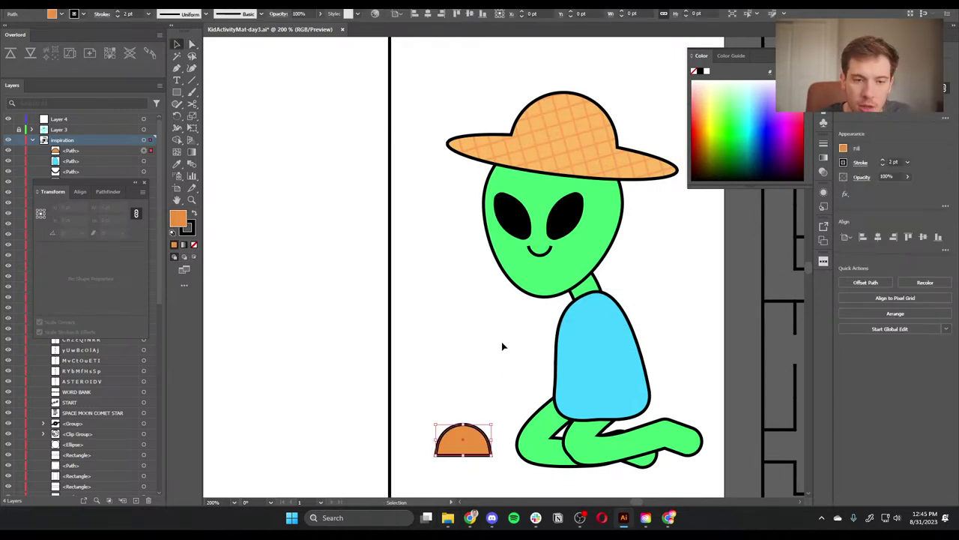
left_click(503, 344)
left_click(192, 80)
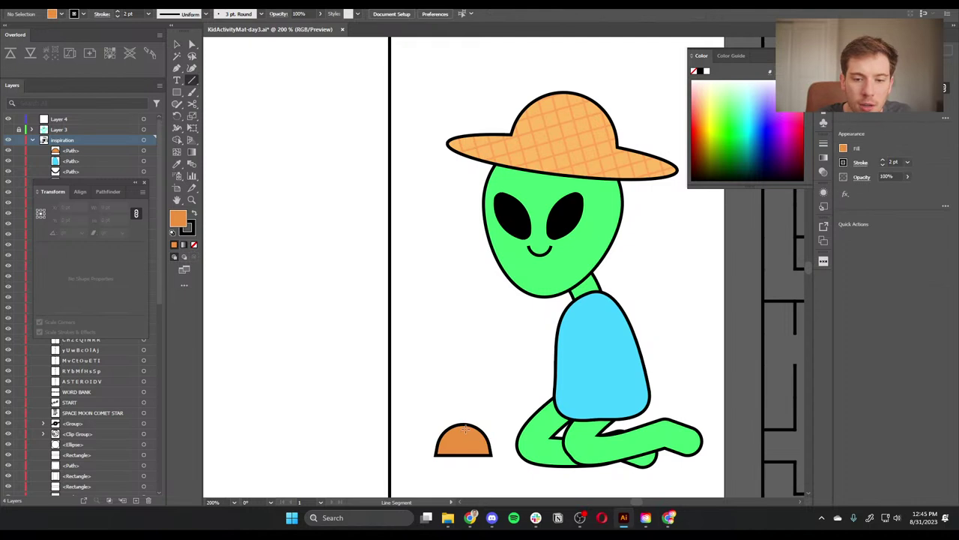
mouse_move(462, 427)
left_mouse_down()
mouse_move(475, 366)
mouse_move(475, 386)
left_mouse_up()
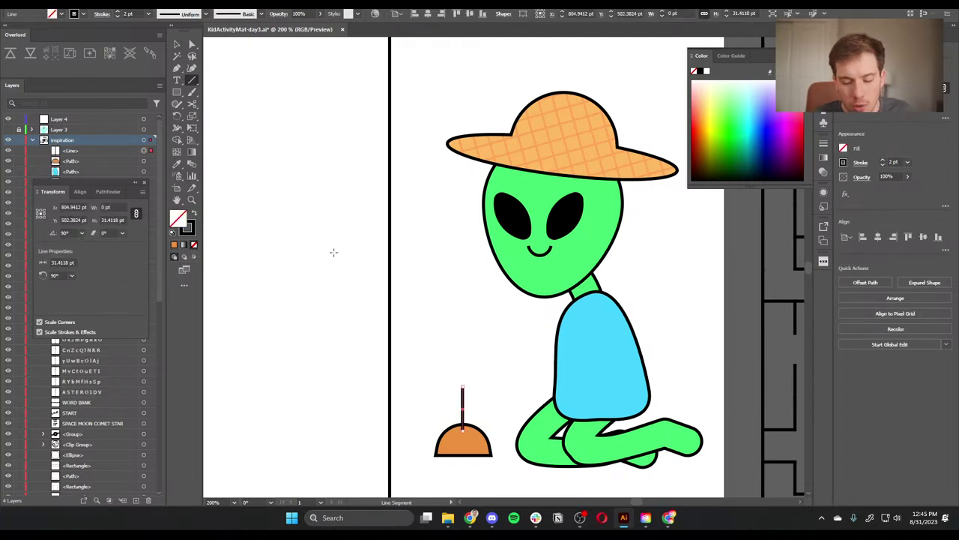
key("Delete")
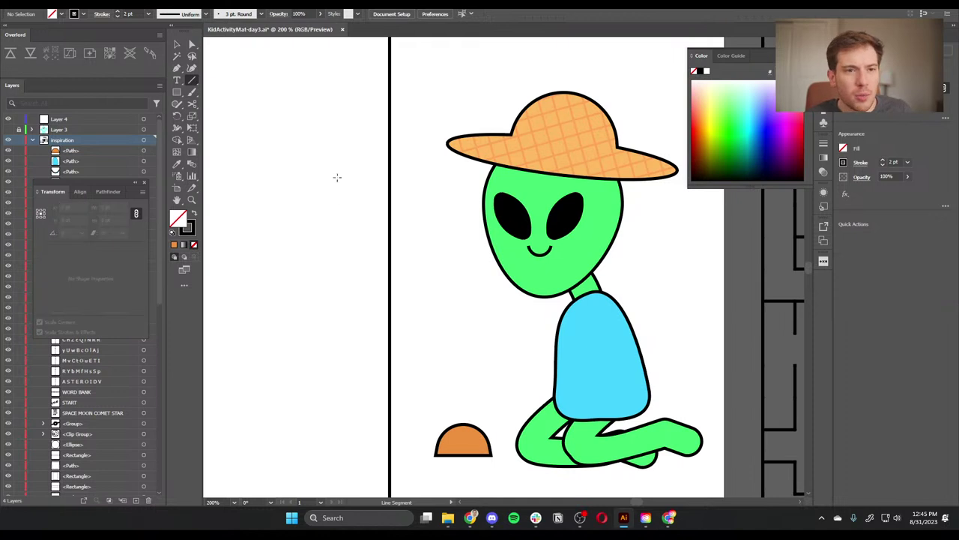
Step: Paint a wavy stem about 6 by 31 pt rising from the top of the orange dome with the 3 pt. Round brush
left_click(193, 92)
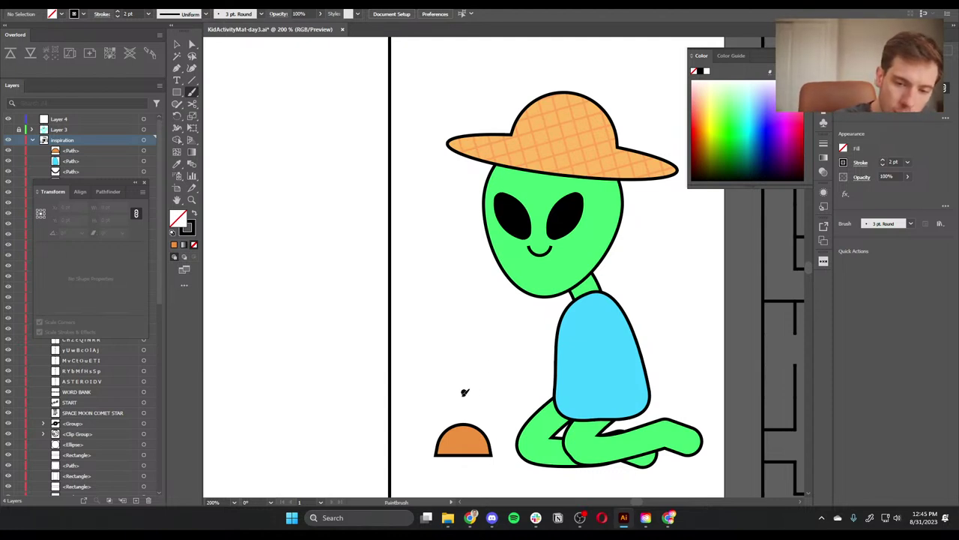
left_click_drag(463, 390, 465, 433)
key("ctrl+z")
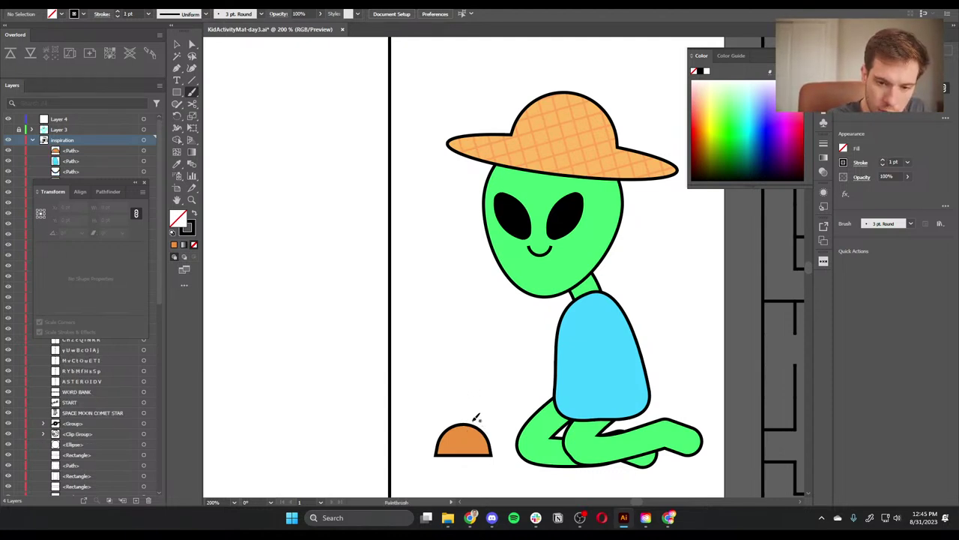
mouse_move(463, 388)
left_mouse_down()
mouse_move(472, 429)
mouse_move(458, 390)
left_mouse_up()
key("ctrl+z")
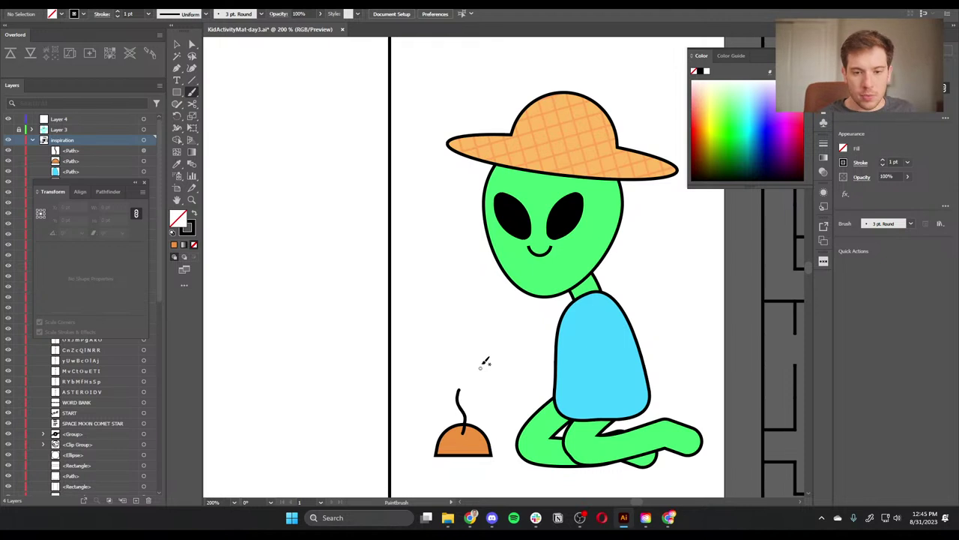
Step: Change the wavy stem's stroke colour from black to a medium green
key("v")
left_click(465, 412)
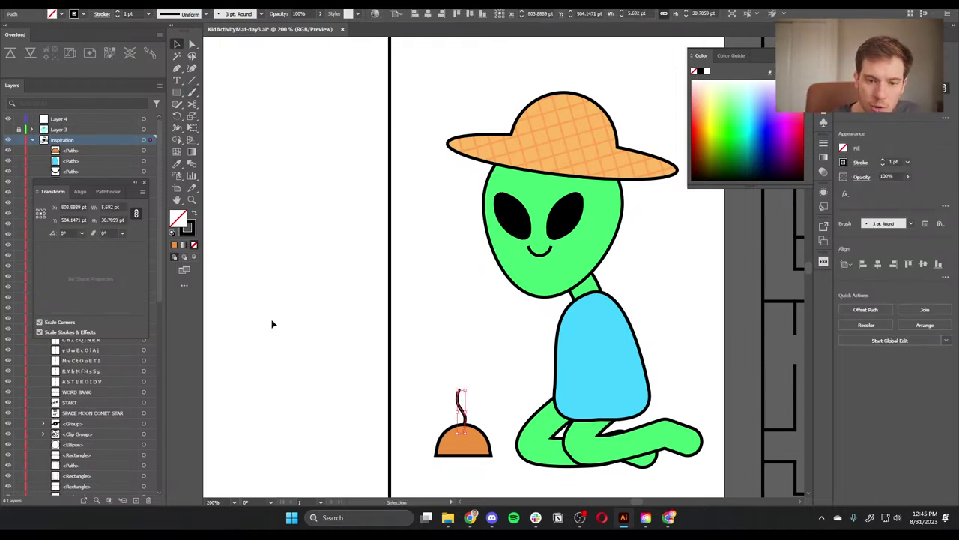
double_click(191, 229)
left_click(631, 227)
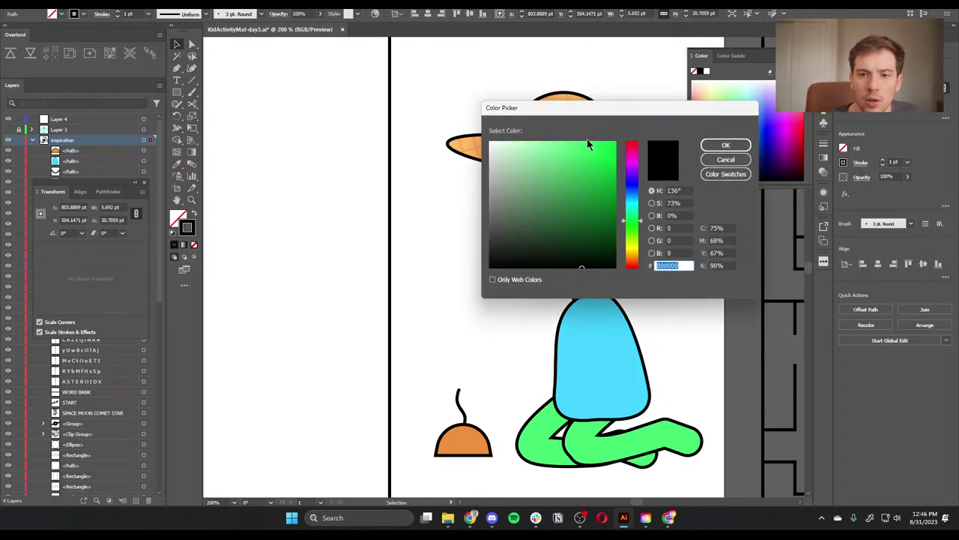
left_click(589, 161)
left_click(725, 145)
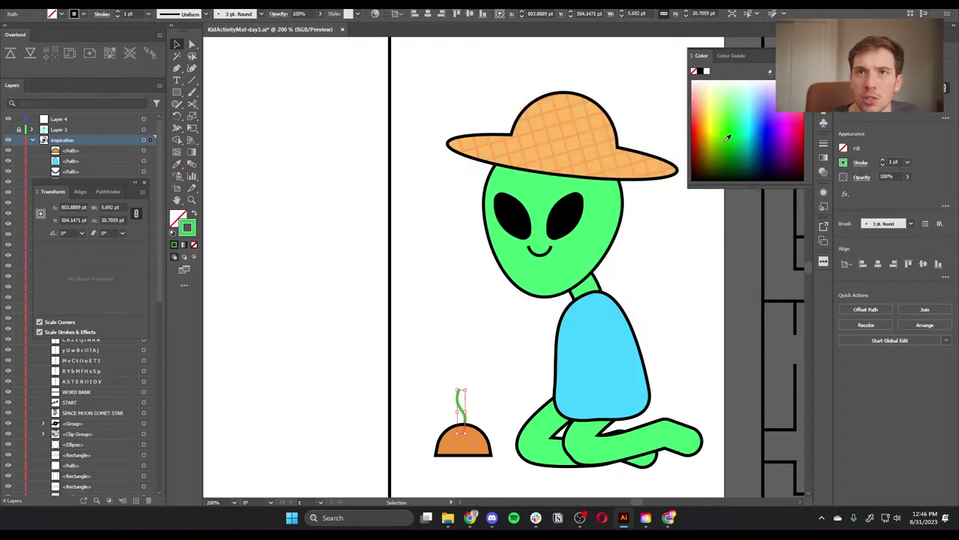
Step: Duplicate the alien's left-hand eye just above the stem, shrink the copy to about 12 by 15 pt and start rotating it
left_click(487, 372)
key("ctrl+plus")
key("ctrl+plus")
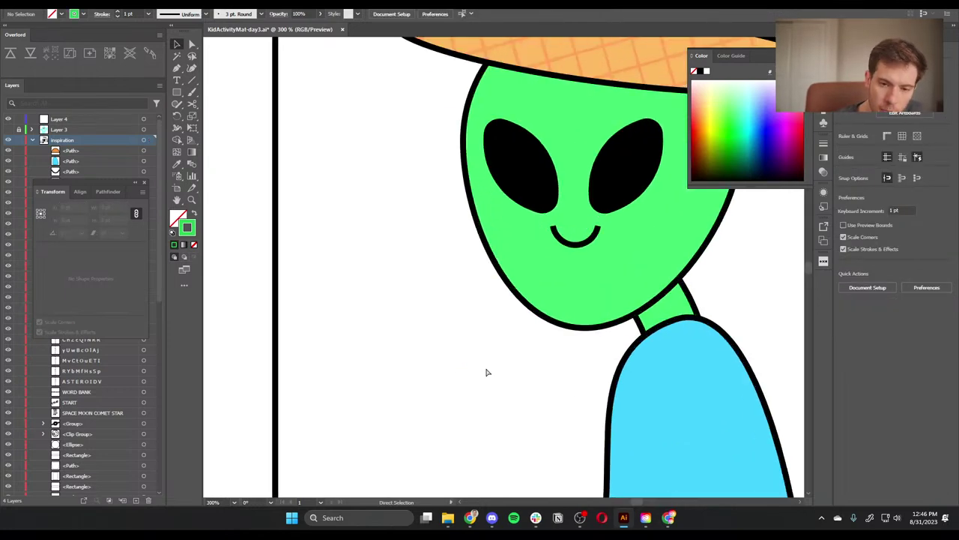
key("ctrl+minus")
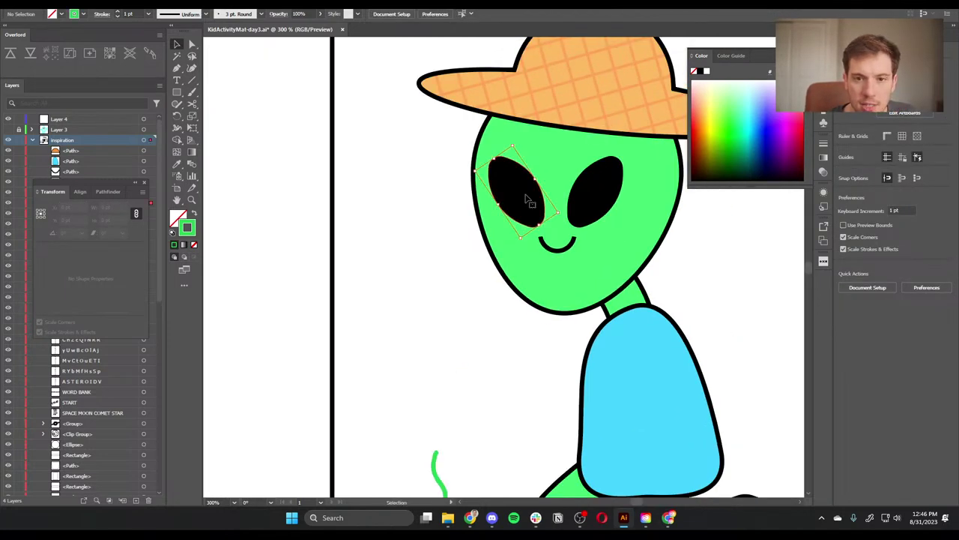
mouse_move(529, 201)
left_mouse_down()
mouse_move(439, 371)
mouse_move(419, 441)
mouse_move(403, 422)
mouse_move(443, 408)
mouse_move(424, 423)
left_mouse_up()
key("r")
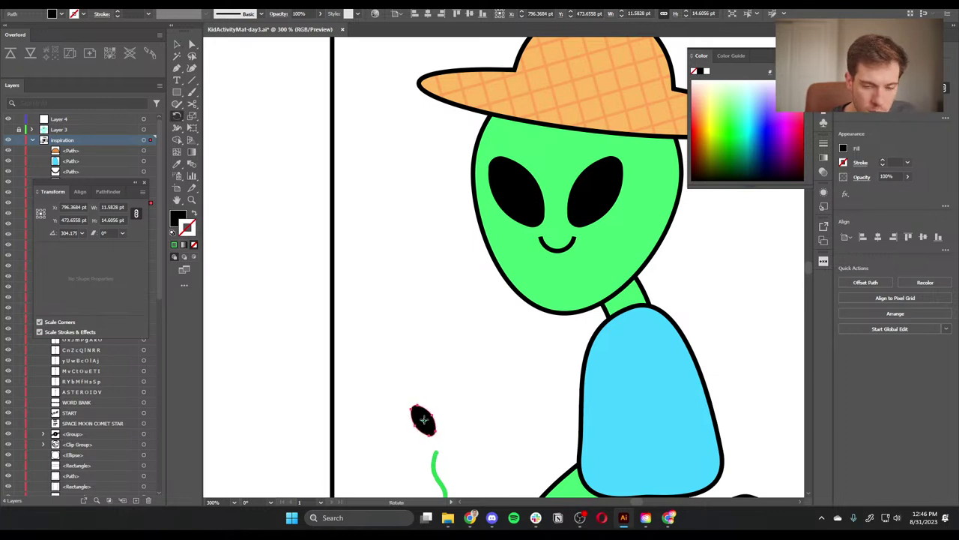
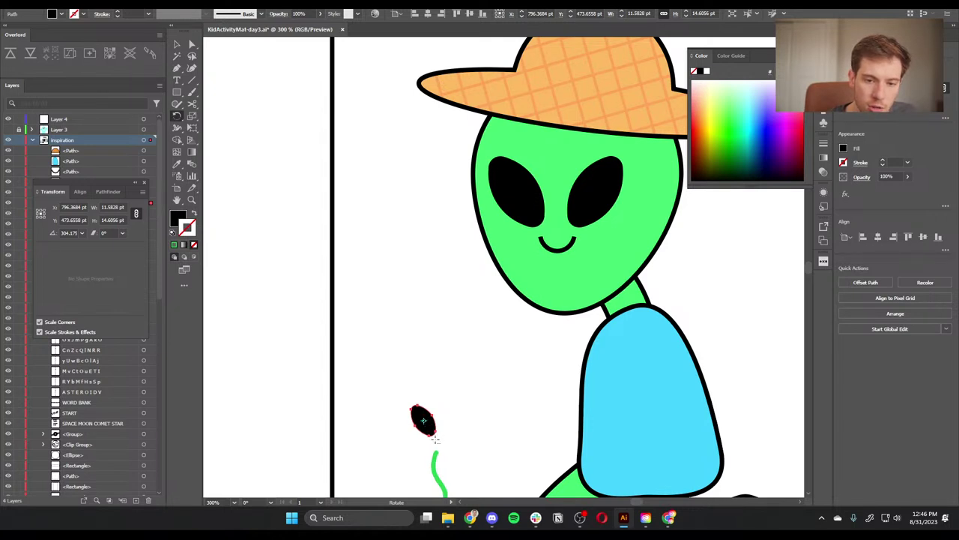
Step: Build a five-petal flower by rotating copies of the small black ellipse by 360/5 degrees around a point at its lower end
left_click(440, 427, "alt")
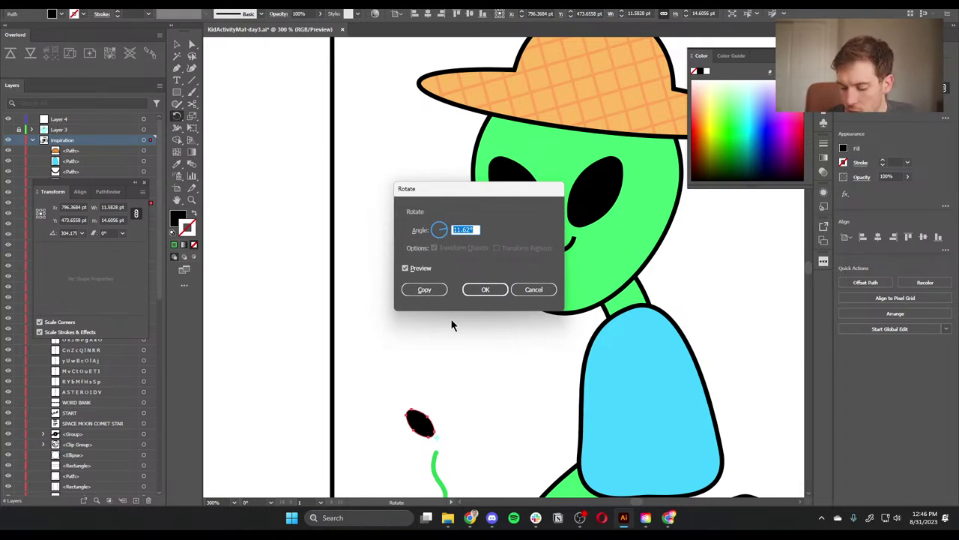
type("360/5")
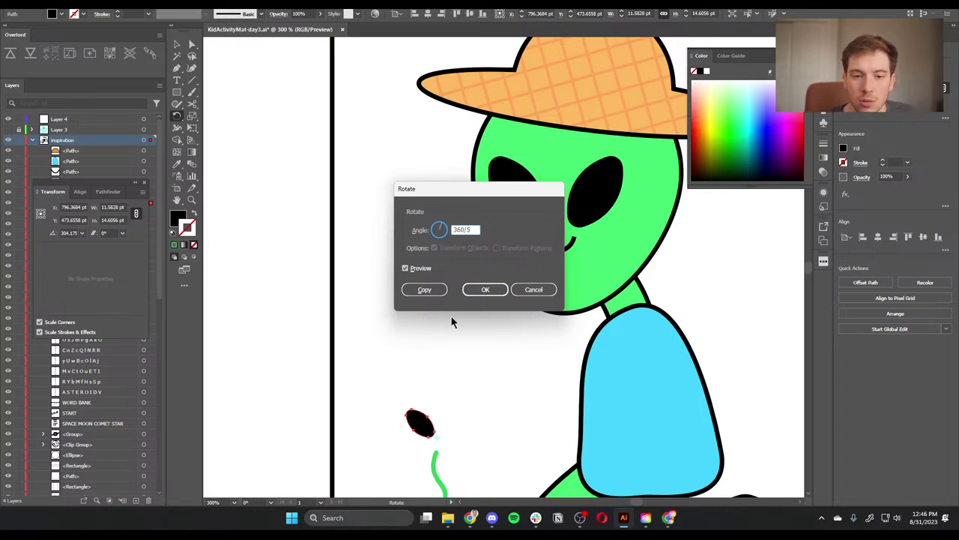
left_click(424, 290)
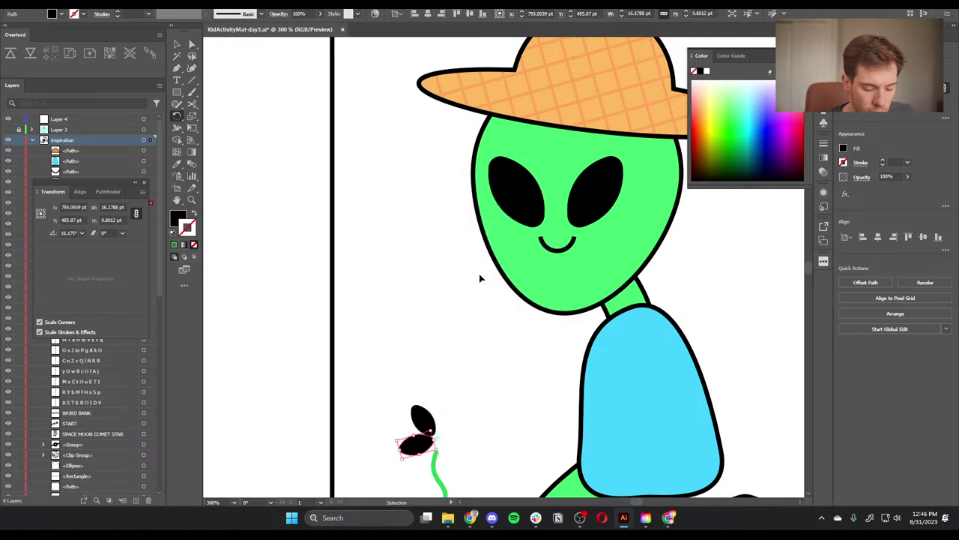
key("ctrl+d")
key("ctrl+d")
key("ctrl+d")
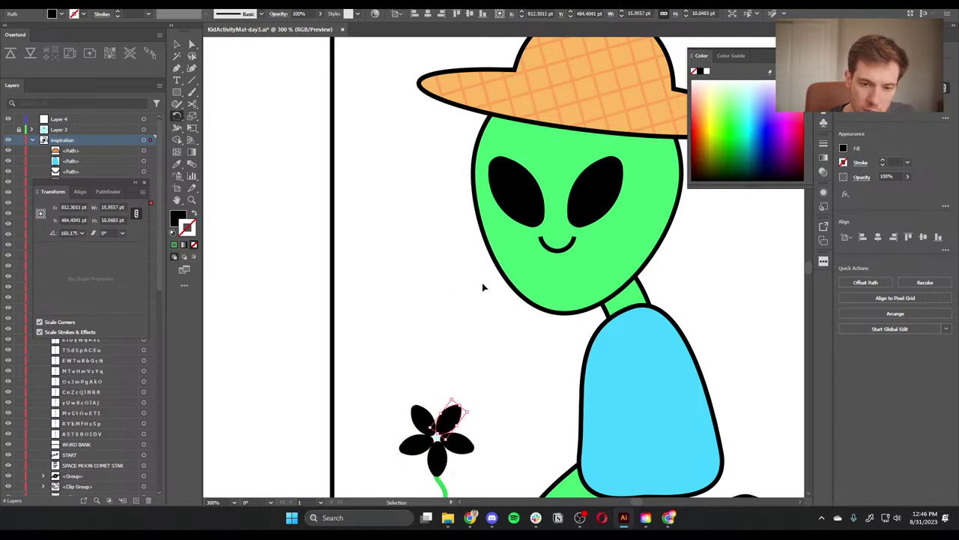
key("r")
key("v")
left_click(530, 424)
Step: Select only the five black petals and nudge them slightly to the left above the stem
key("space")
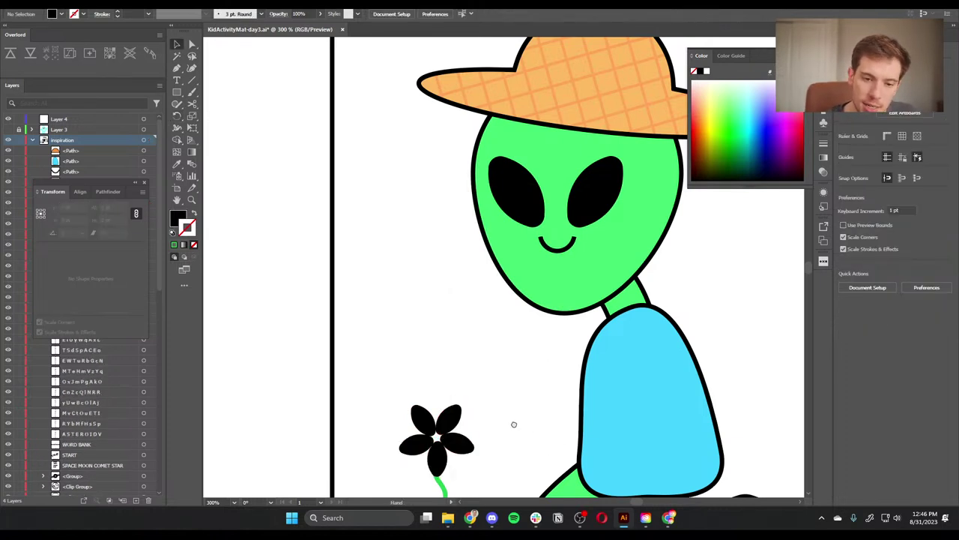
left_click_drag(485, 435, 492, 379)
left_click_drag(407, 345, 494, 411)
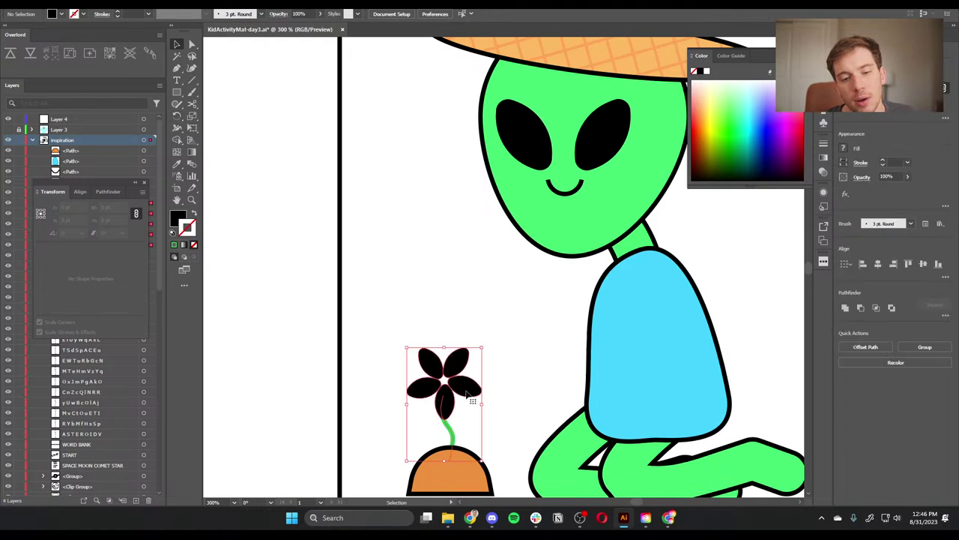
left_click(502, 382)
left_click_drag(428, 354, 460, 391)
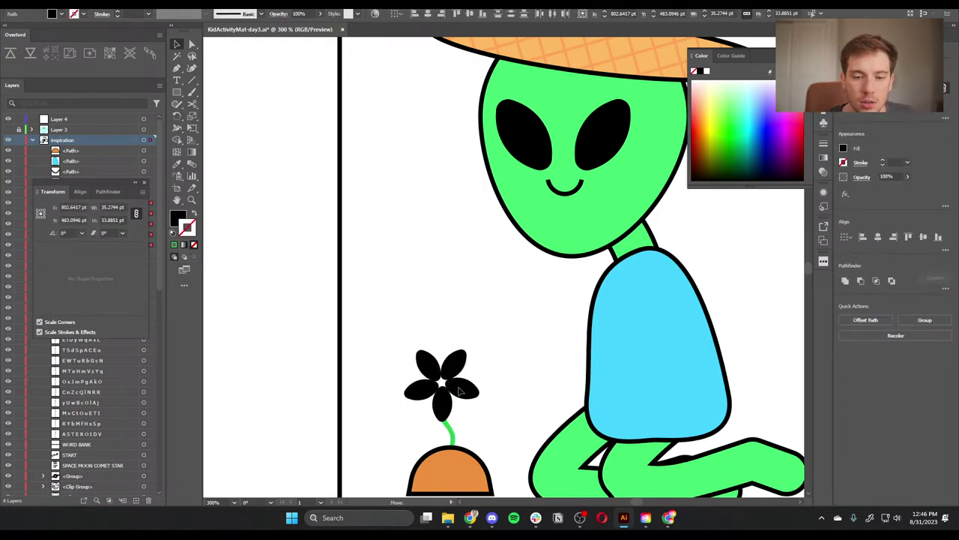
left_click(324, 210)
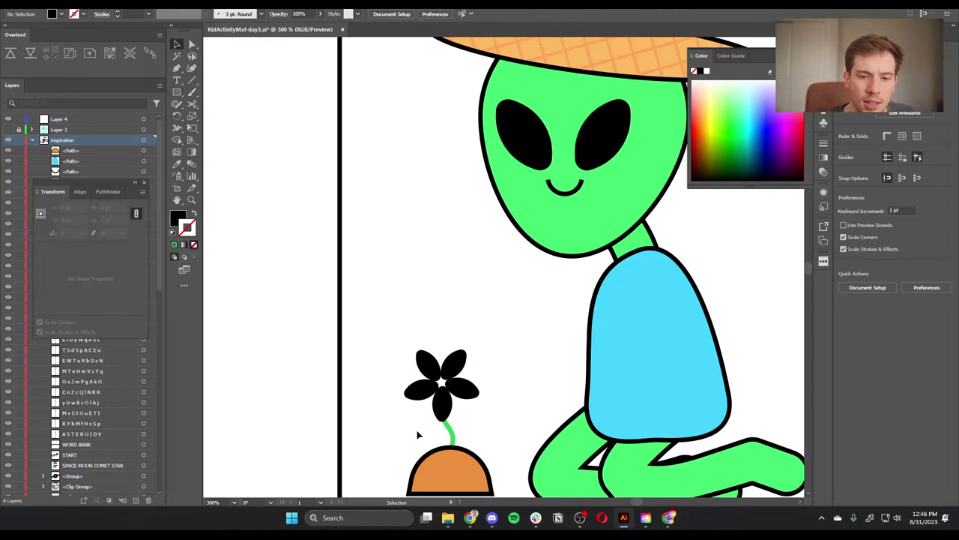
Step: Draw a black five-pointed star about 28 by 27 pt in the empty space above the flower
left_click_drag(177, 91, 209, 139)
left_click_drag(419, 273, 446, 294)
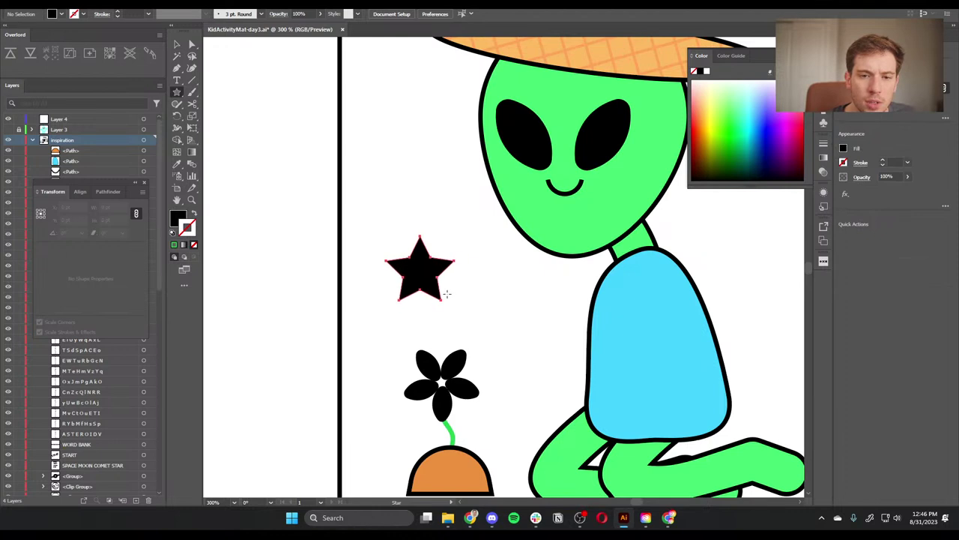
key("Up")
key("Up")
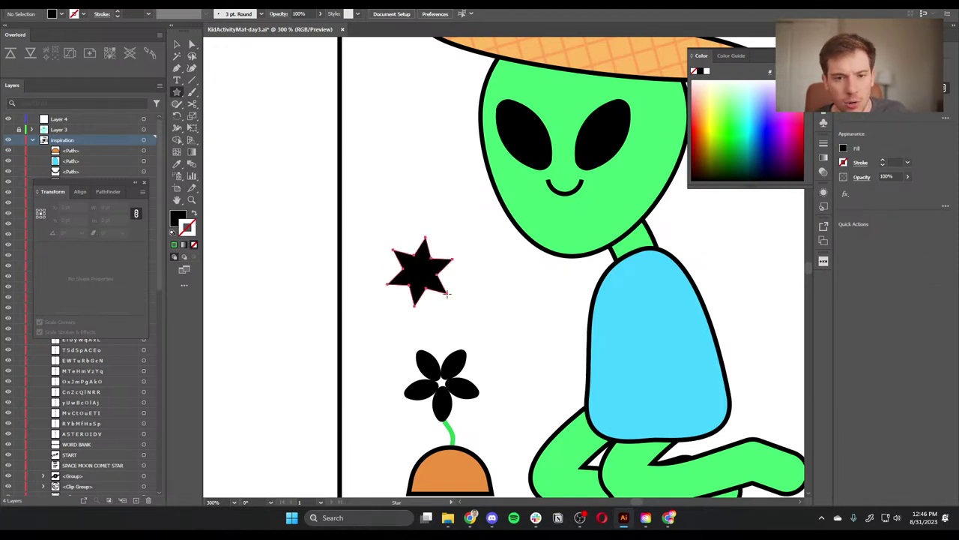
key("Down")
key("Down")
key("Down")
key("Up")
left_click_drag(447, 294, 438, 297)
Step: Round the star's corners to about 1.6 pt and scale the star down to about 15 by 14 pt
key("a")
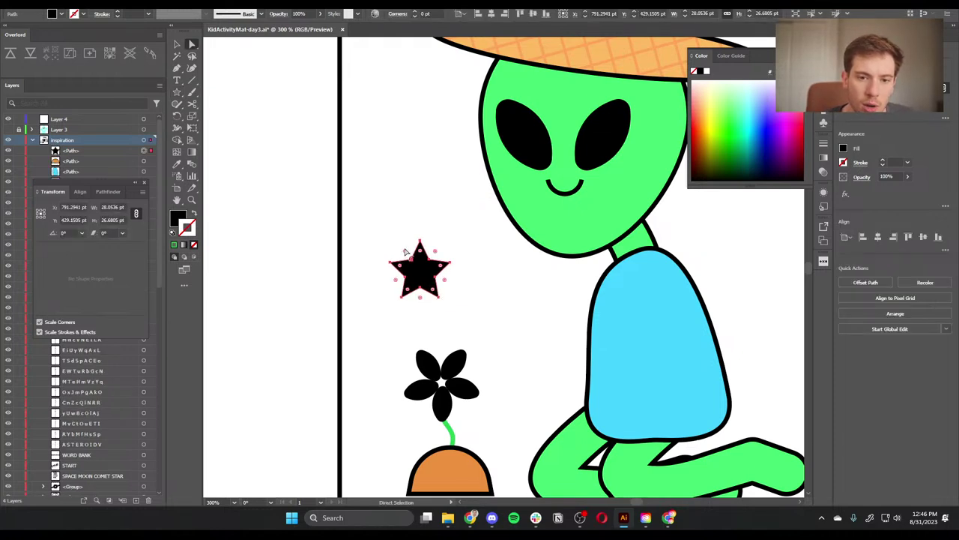
left_click_drag(406, 252, 408, 263)
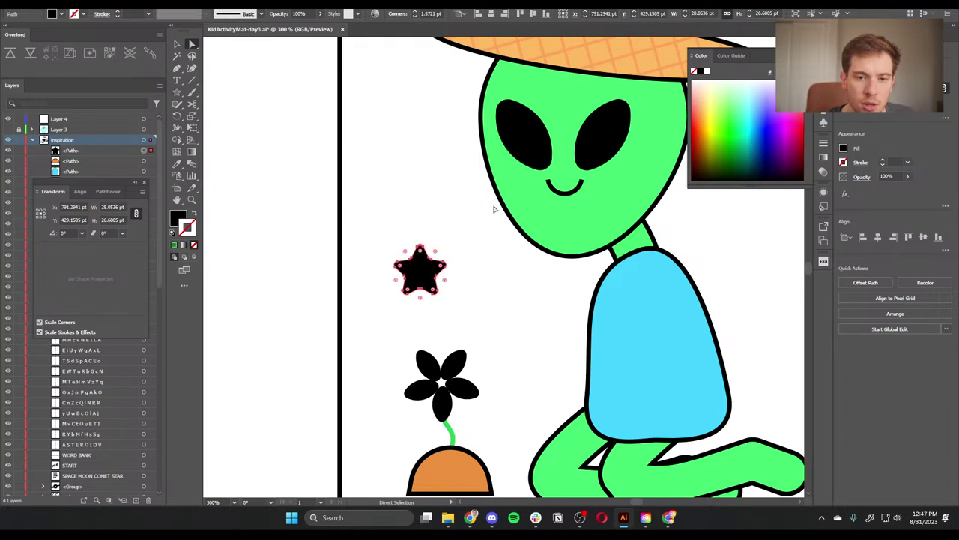
left_click(496, 209)
key("v")
left_click(429, 278)
key("s")
left_click_drag(488, 341, 461, 312)
key("v")
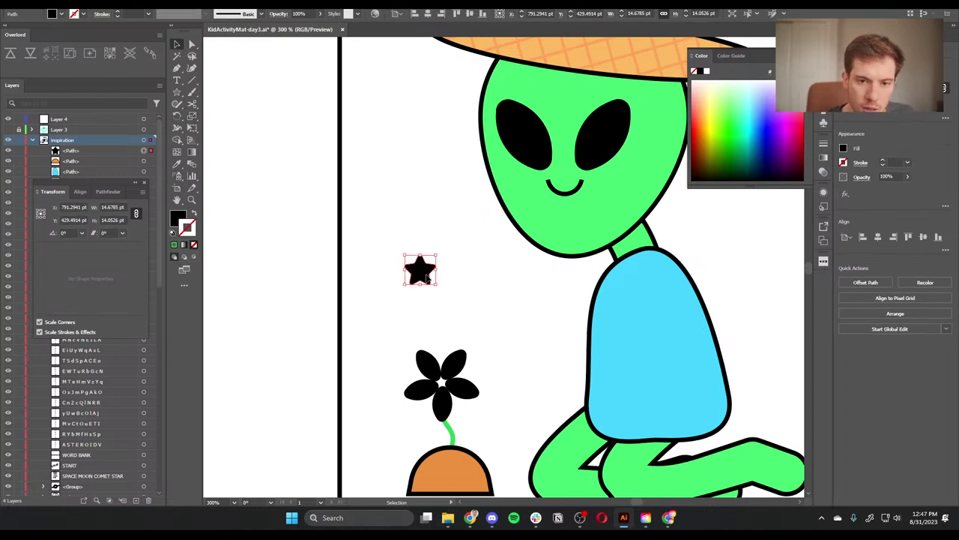
Step: Place the star at the centre of the petals and shrink it to about 10.5 by 10 pt
left_click_drag(427, 278, 446, 392)
key("s")
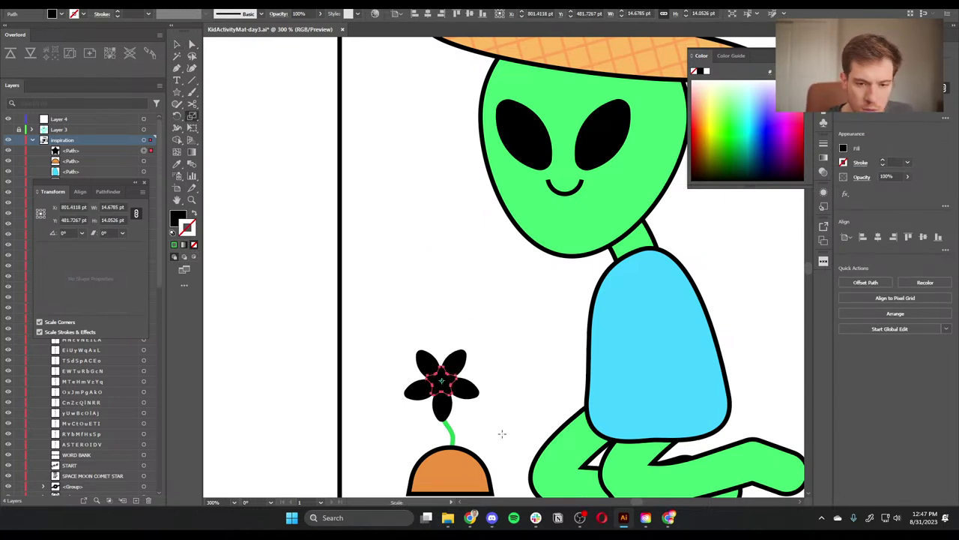
left_click_drag(486, 416, 484, 412)
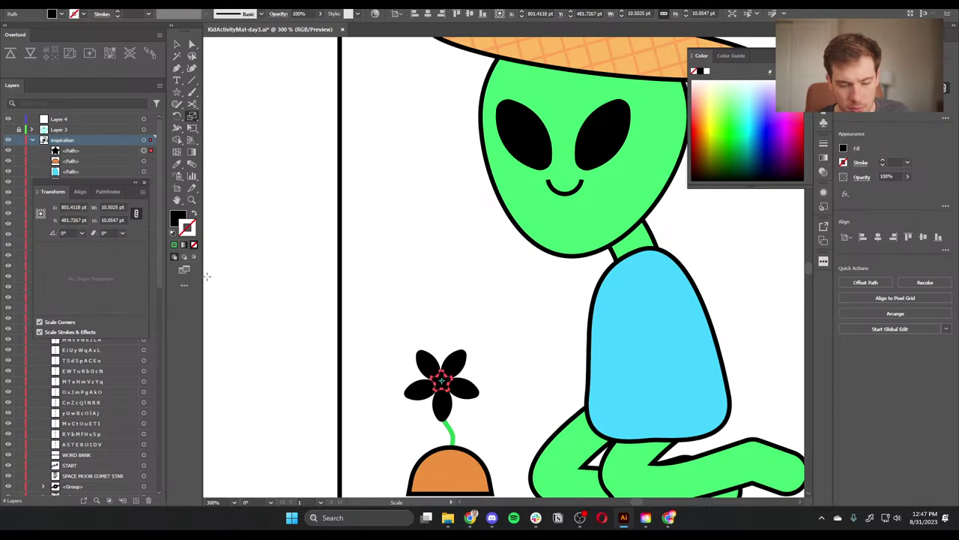
Step: Fill the star at the flower's centre with yellow fff24a
double_click(178, 217)
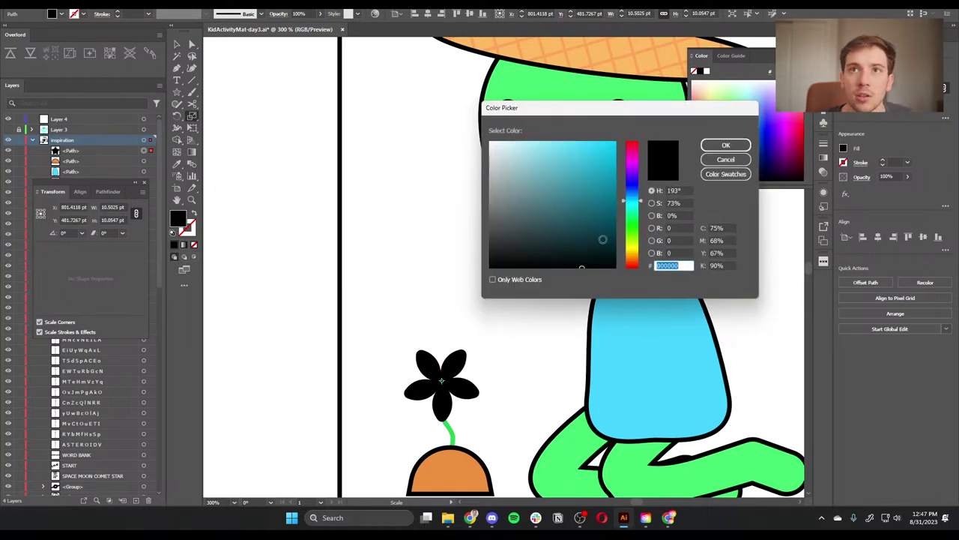
left_click_drag(631, 250, 635, 248)
left_click_drag(609, 211, 584, 112)
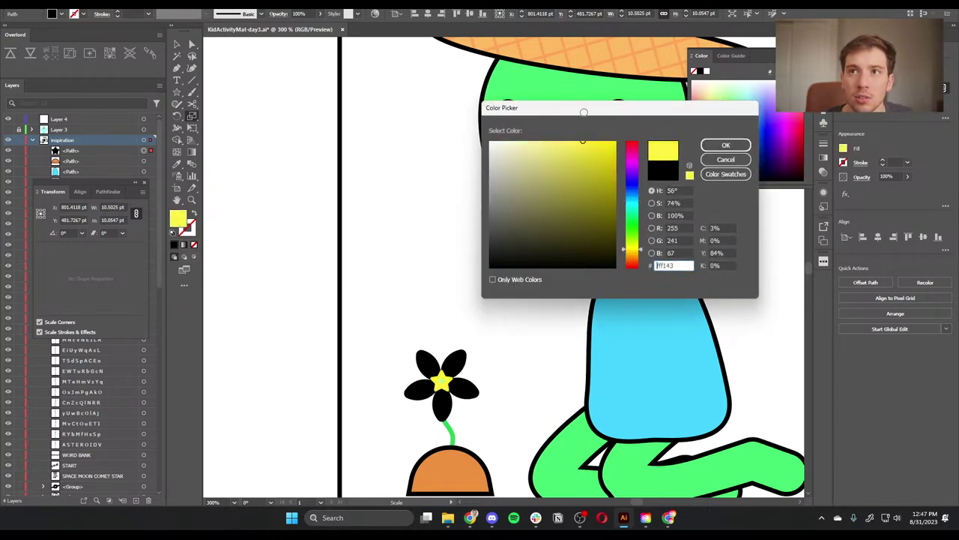
left_click(724, 145)
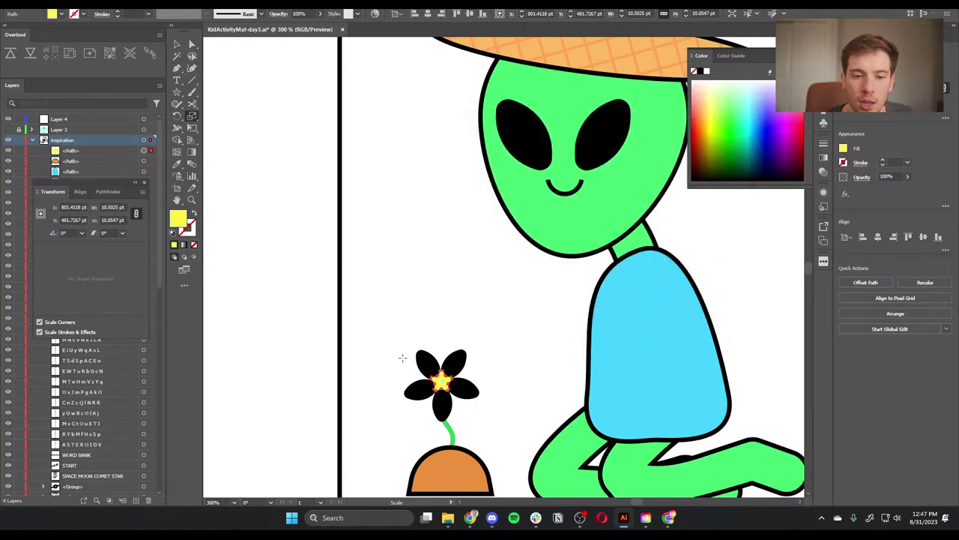
Step: Select all five black petals around the yellow star and fill them with a strong blue
key("a")
left_click(424, 362)
left_click(422, 393, "shift")
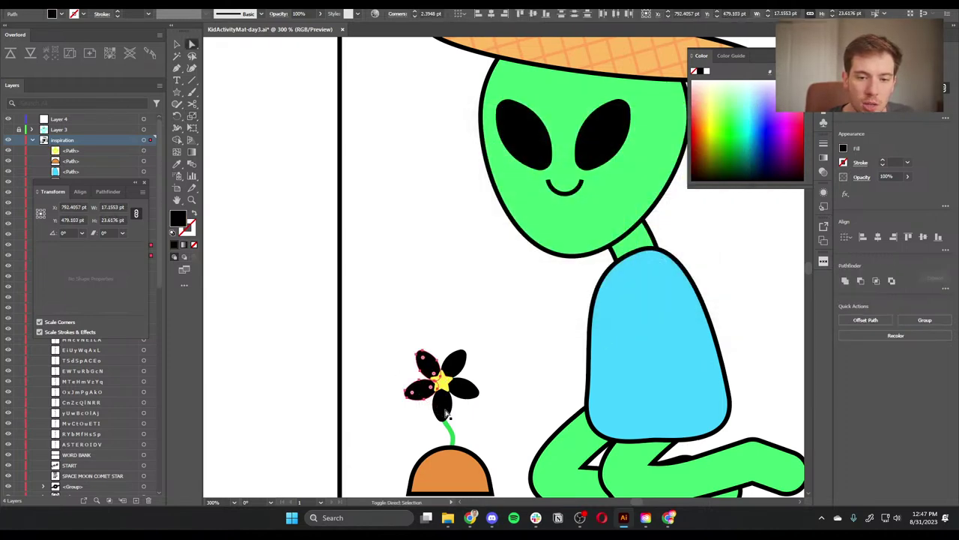
left_click(444, 411, "shift")
left_click(468, 391, "shift")
left_click(464, 366, "shift")
left_click(460, 364, "shift")
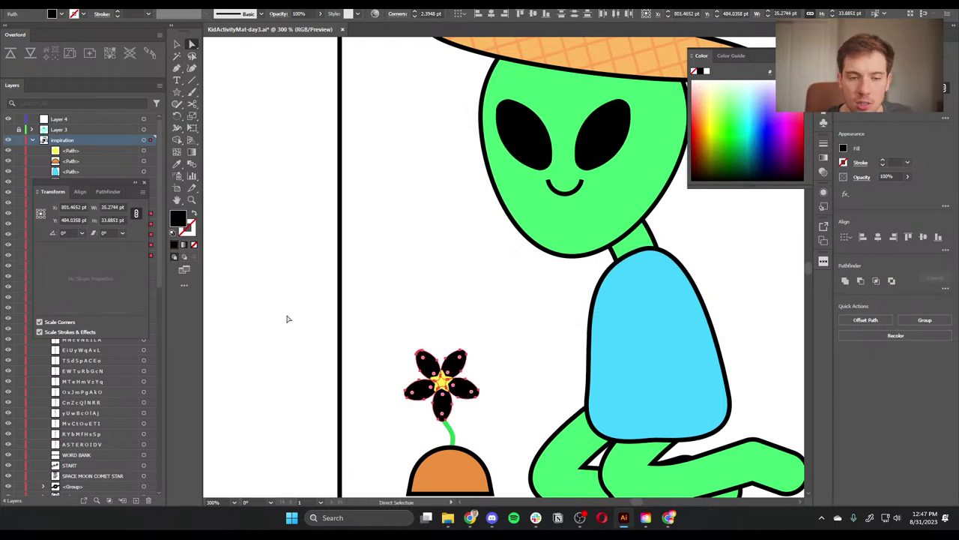
left_click_drag(746, 125, 768, 120)
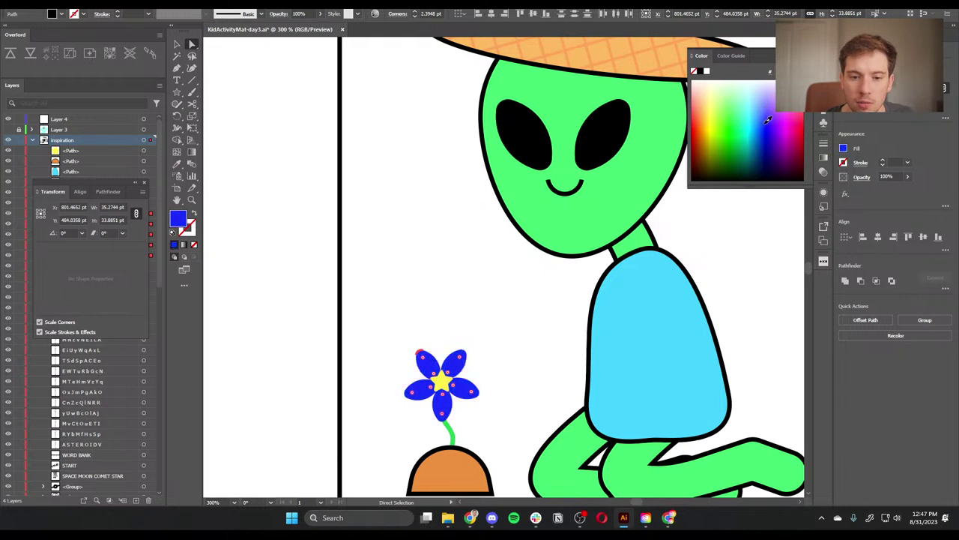
key("v")
left_click(559, 321)
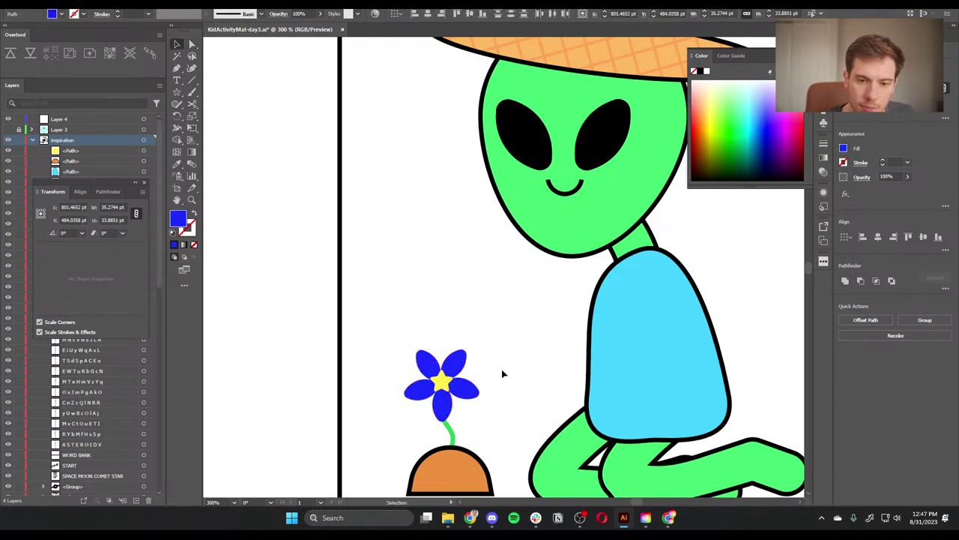
Step: Rotate the flower head until one petal points straight up and place a petal copy about 12 by 8 pt beside the stem
left_click_drag(369, 337, 482, 396)
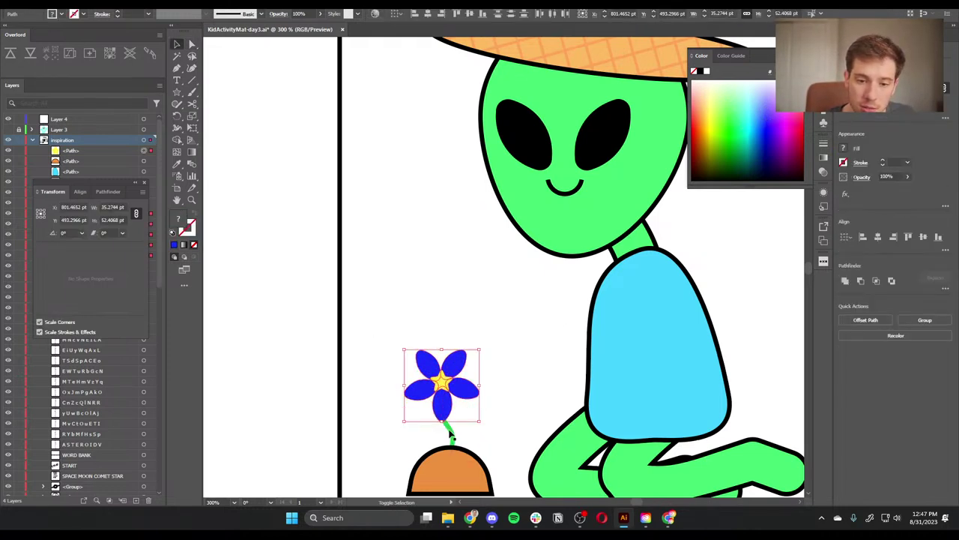
left_click_drag(478, 350, 461, 432)
left_click(497, 380)
key("s")
key("v")
left_click(500, 439)
left_click(461, 427)
Step: Turn the small petal copy beside the stem into a leaf by filling it with the stem's green, without a stroke
key("i")
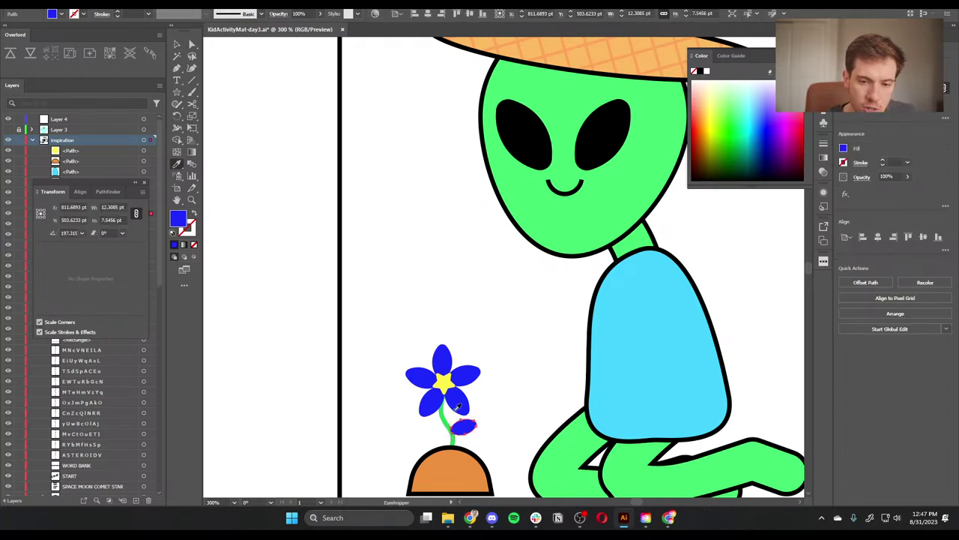
left_click(448, 416)
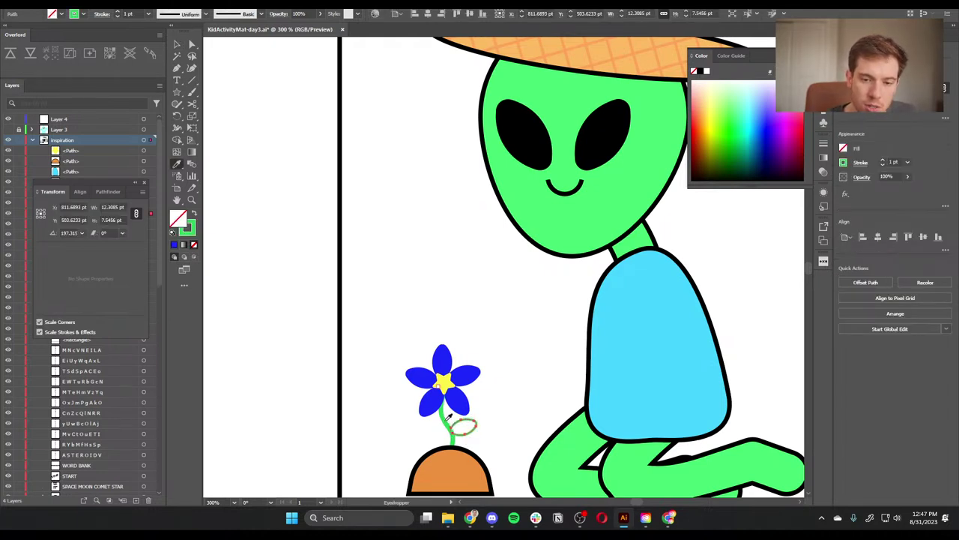
left_click(194, 215)
key("b")
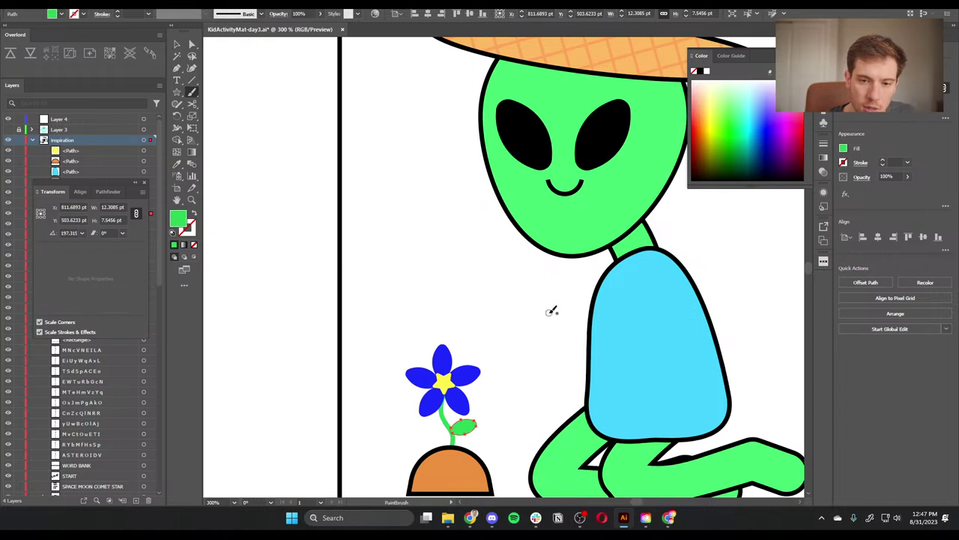
Step: Add a matching mirrored green leaf on the opposite side of the stem
key("ctrl+shift+a")
mouse_move(455, 422)
left_mouse_down()
mouse_move(415, 427)
mouse_move(434, 432)
left_mouse_up()
key("a")
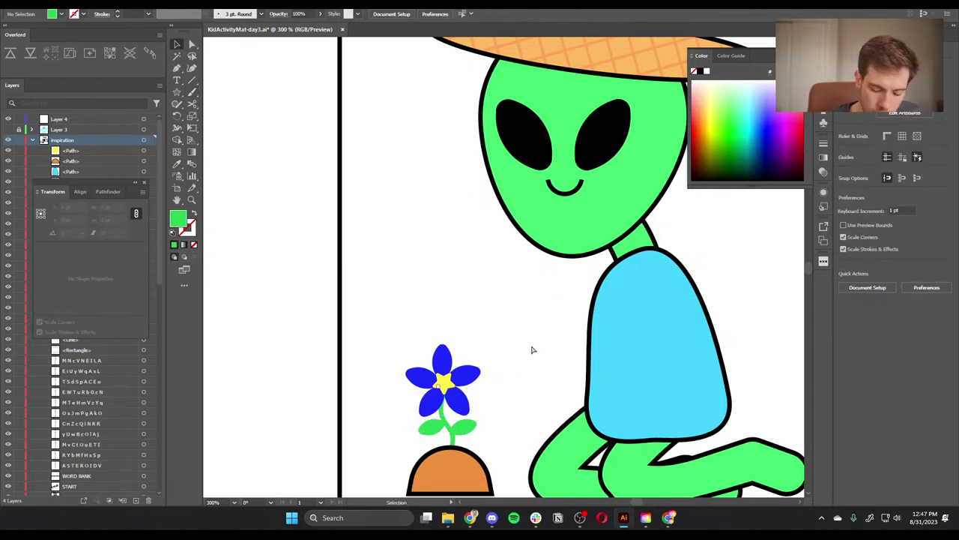
Step: Draw the alien's arm with the Pen tool as one downward-bulging curve from the shirt's shoulder area to just beside the orange mound
key("ctrl+minus")
key("ctrl+minus")
key("ctrl+plus")
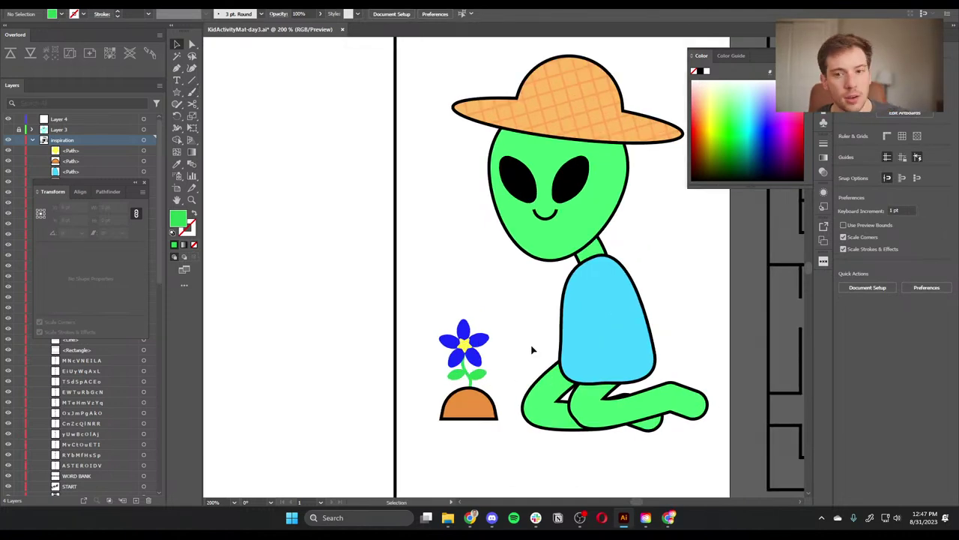
left_click(606, 319)
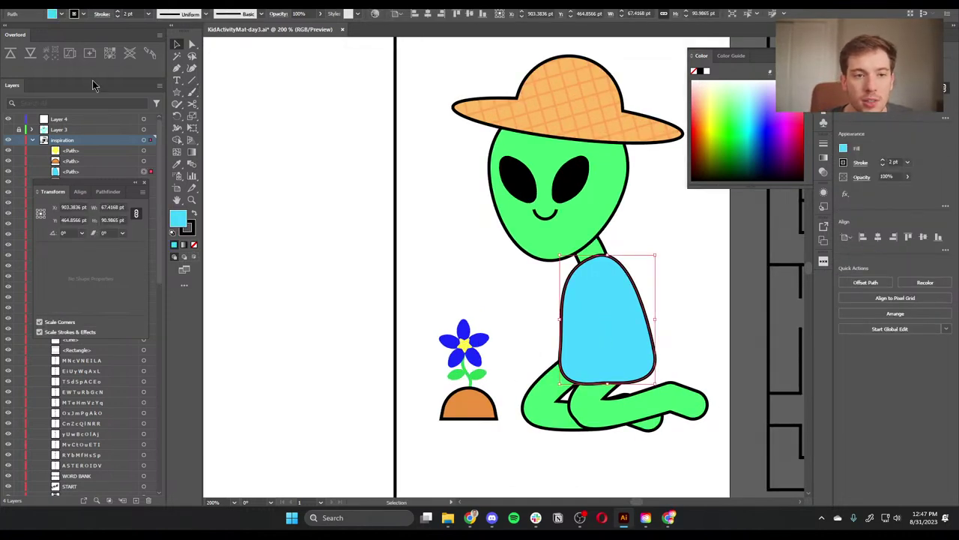
left_click(177, 69)
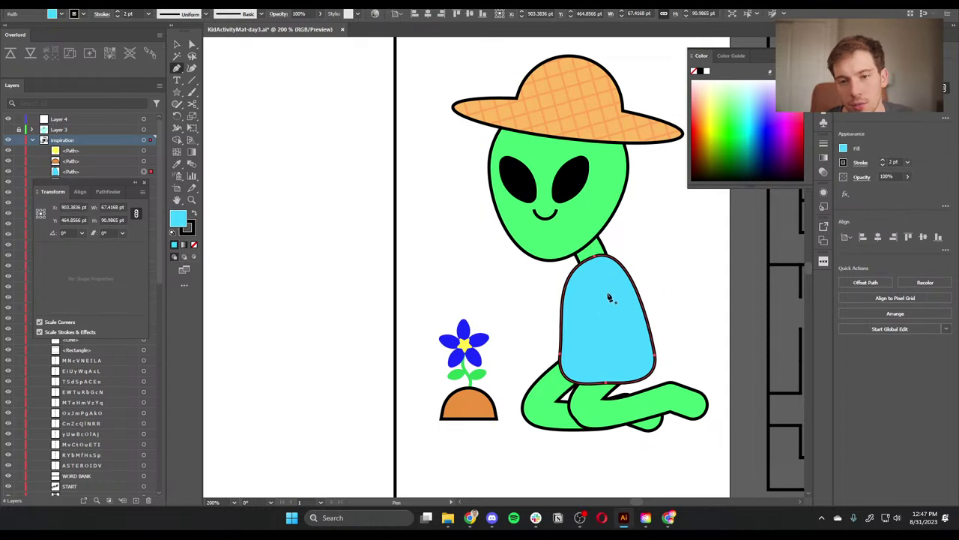
key("a")
left_click(677, 283)
left_click(178, 72)
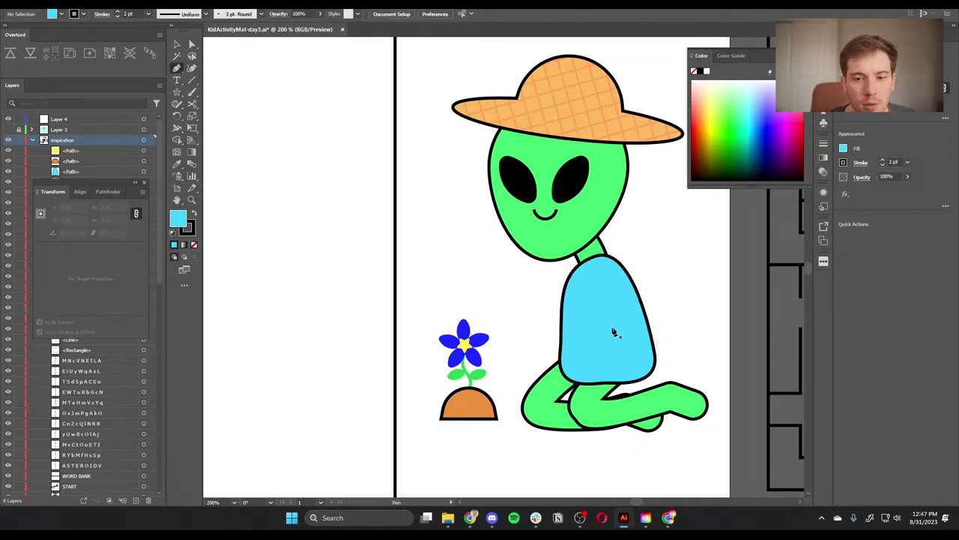
left_click(610, 285)
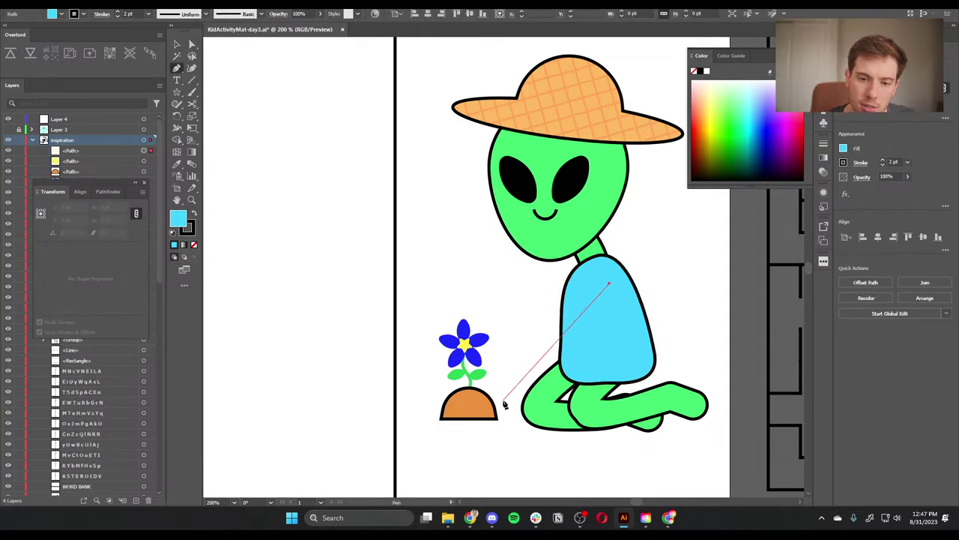
left_click_drag(501, 387, 398, 422)
Step: Give the arm curve the alien's light green as stroke colour, no fill and a stroke weight of 20 pt
key("i")
left_click(622, 422)
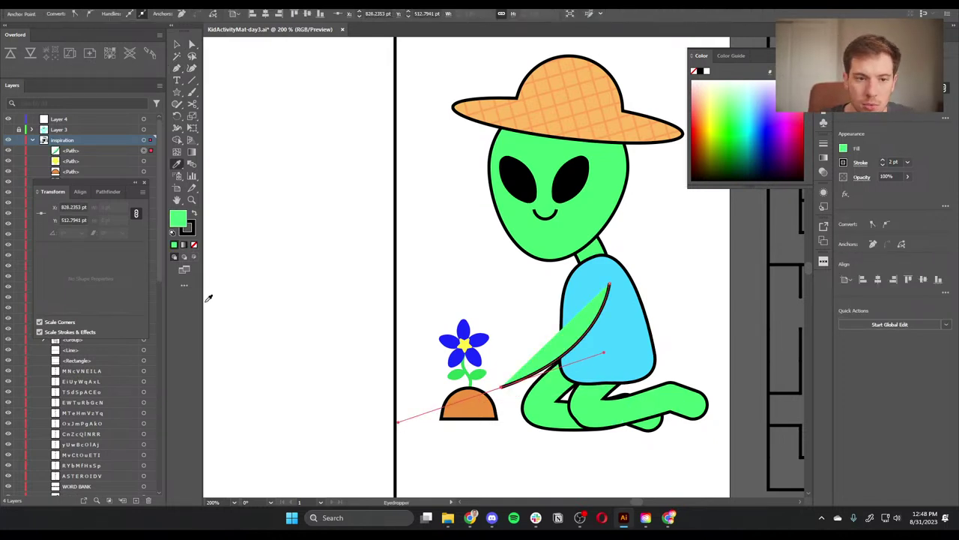
left_click(195, 215)
left_click(193, 245)
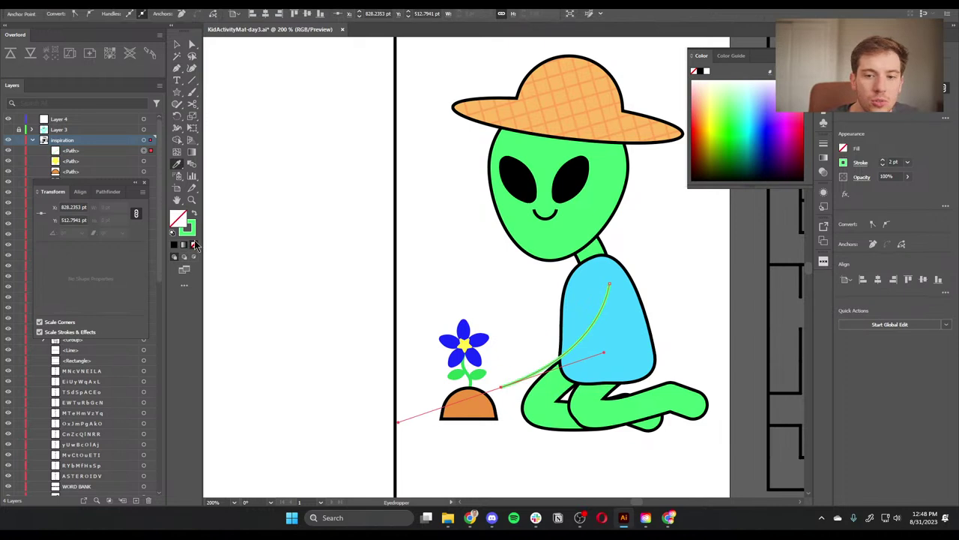
left_click(883, 162)
left_click(884, 162)
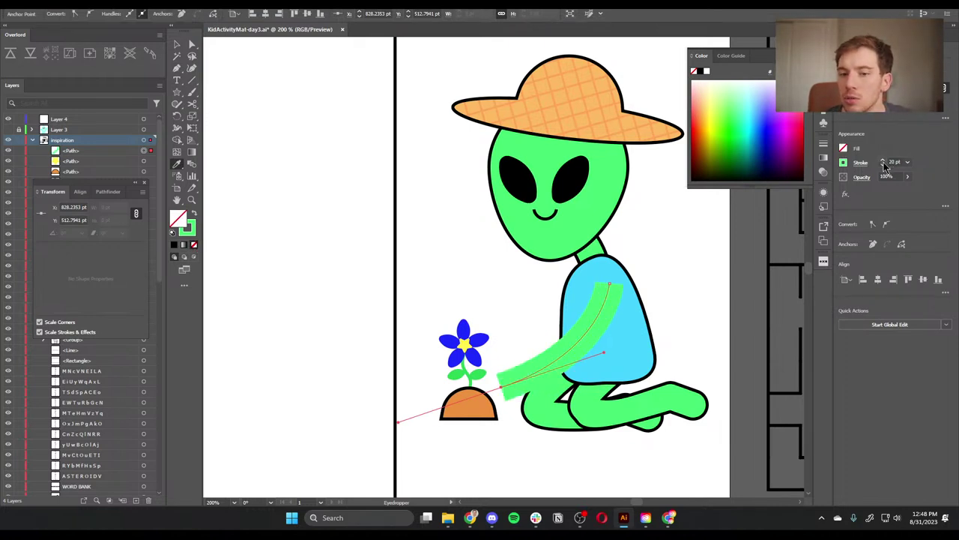
Step: Reduce the arm curve's stroke weight to 16 pt and give it round caps
left_click(883, 165)
left_click(883, 165)
left_click(883, 164)
left_click(883, 165)
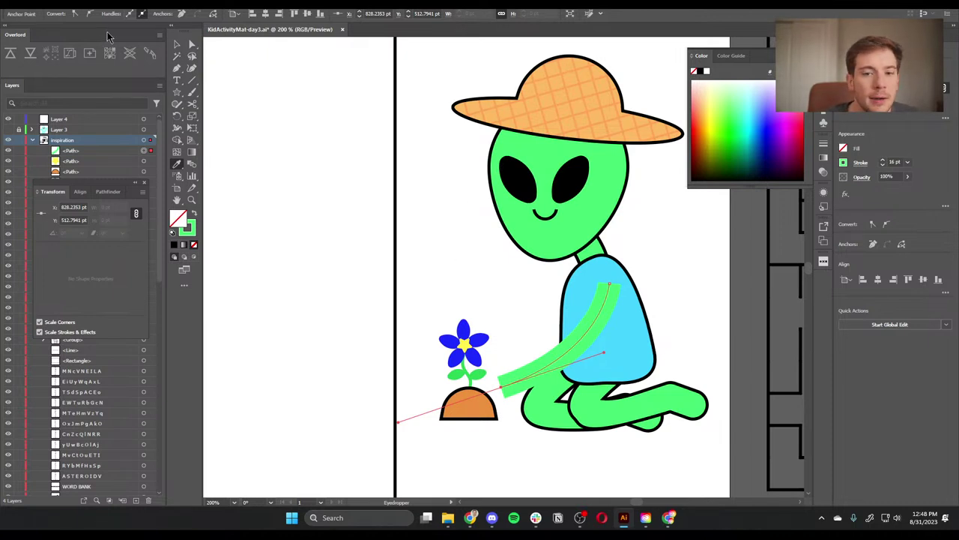
left_click(862, 164)
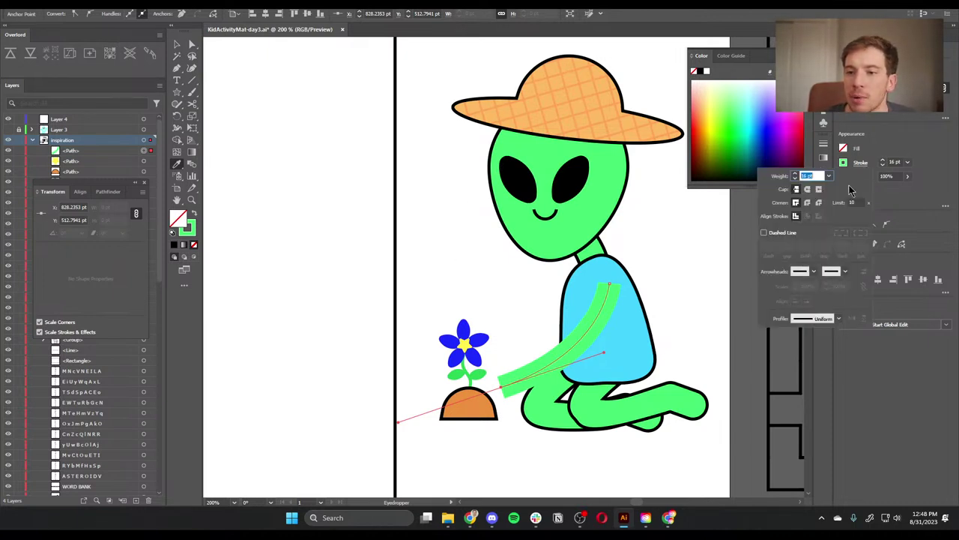
left_click(807, 189)
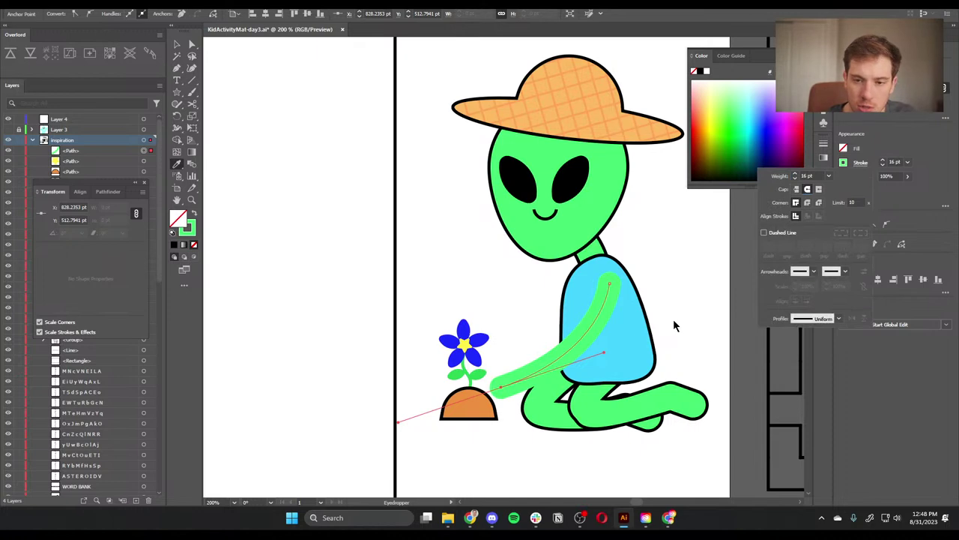
key("Escape")
Step: Convert the arm curve's stroke into a filled shape with Outline Stroke
key("v")
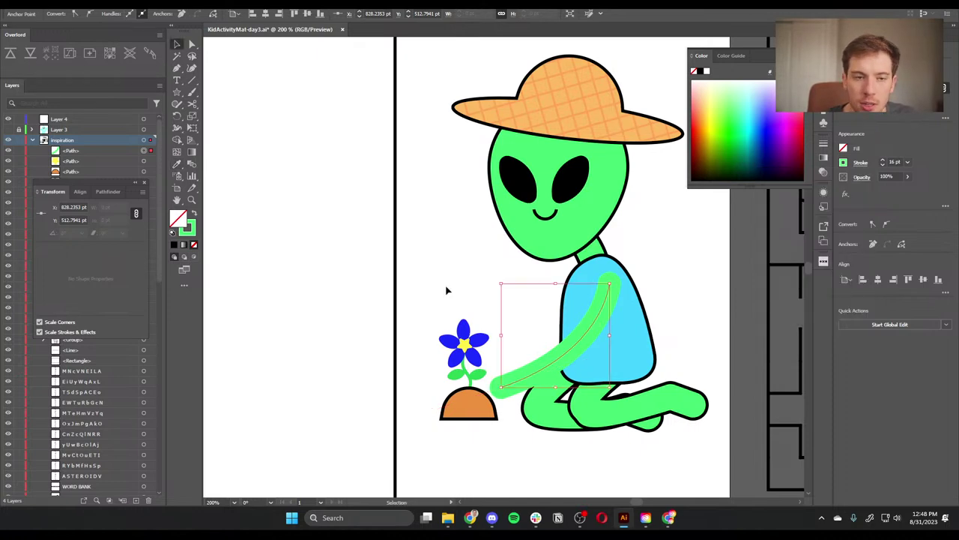
left_click(101, 14)
mouse_move(113, 247)
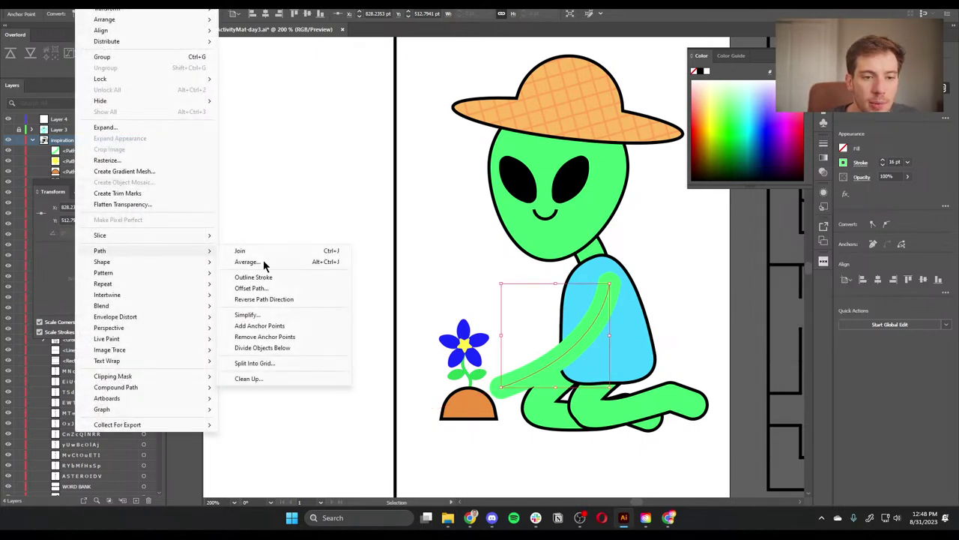
left_click(287, 278)
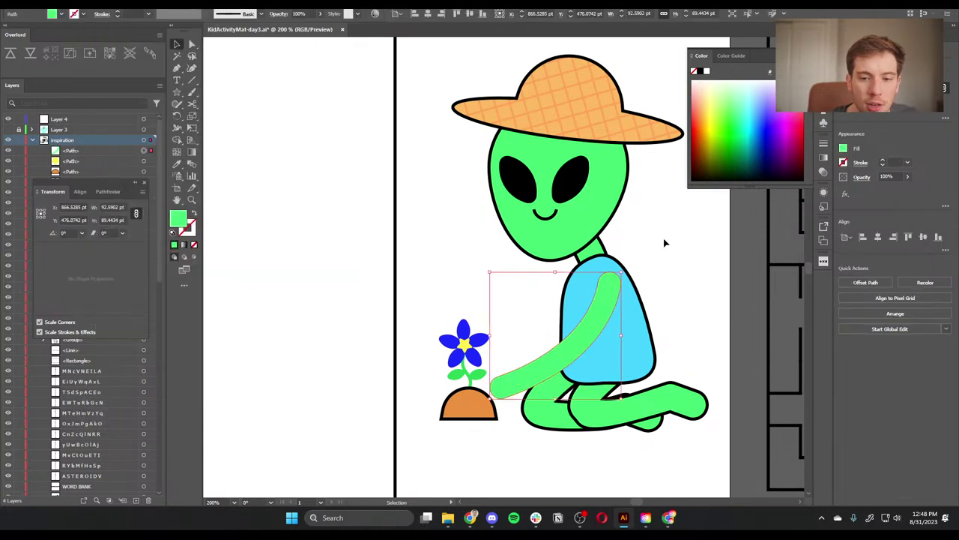
Step: Add a circular hand about 30 pt wide at the arm's lower end beside the mound and unite it with the arm
left_click(177, 91)
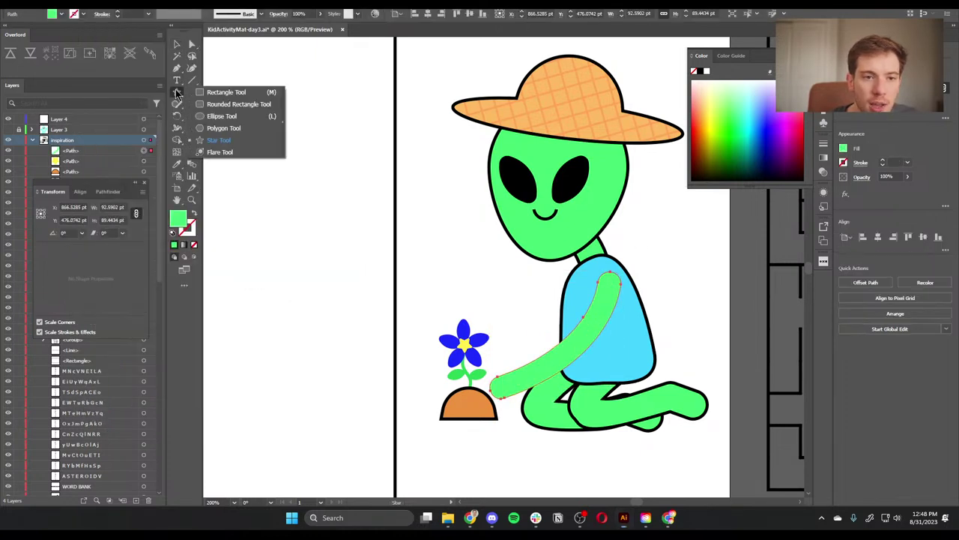
left_click(217, 117)
left_click_drag(497, 390, 519, 406)
key("v")
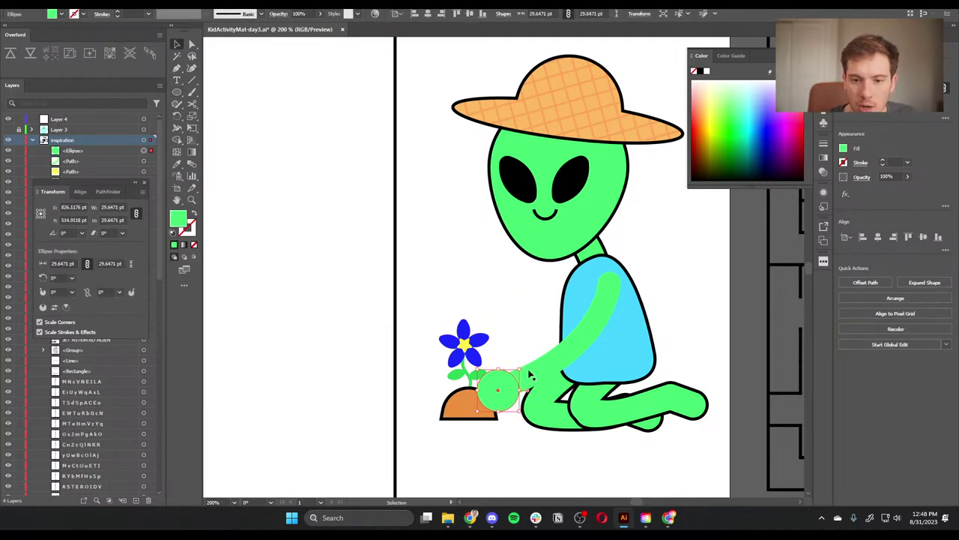
left_click(531, 373, "shift")
left_click(847, 280)
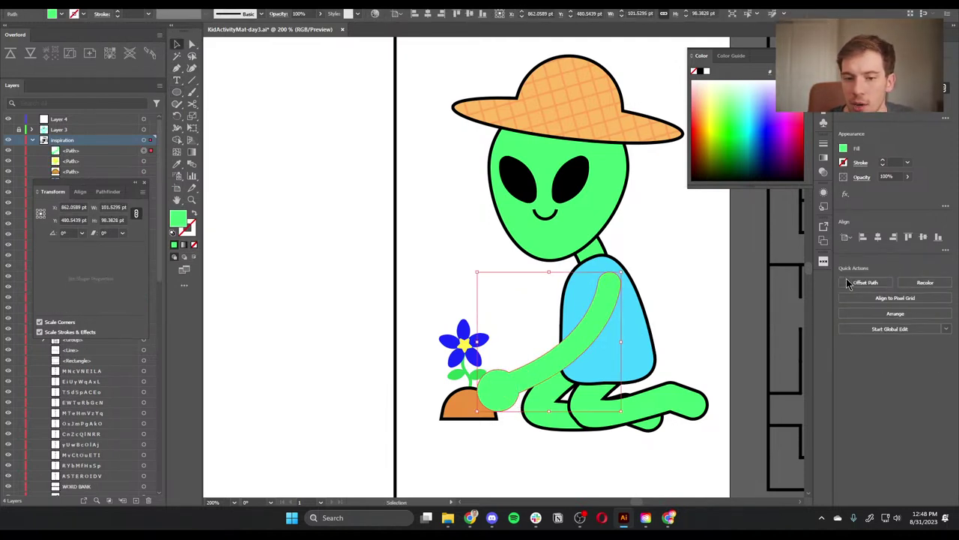
Step: Copy the leg's green fill and 2 pt black outline onto the arm, and place a shifted duplicate of the arm behind the shirt and mound
key("i")
left_click(604, 419)
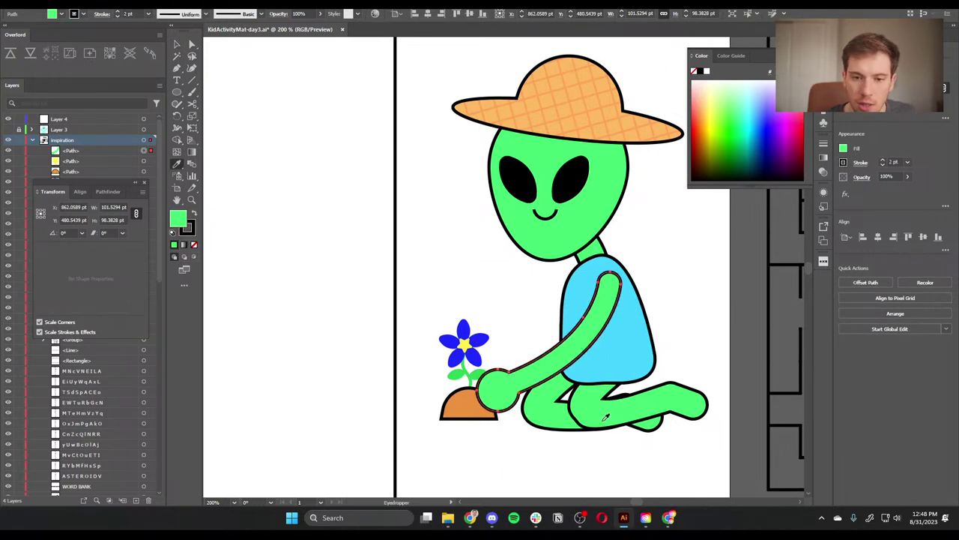
key("v")
left_click_drag(562, 356, 531, 356)
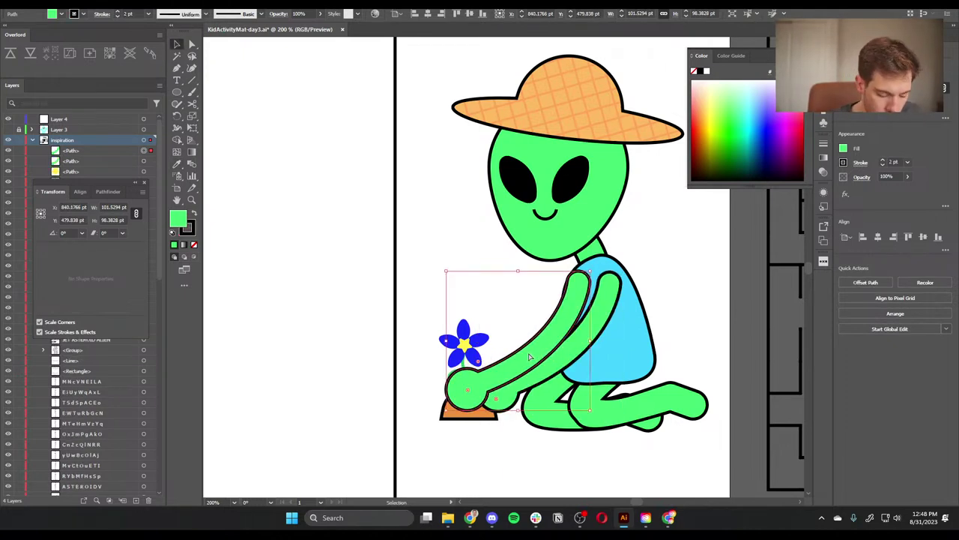
key("ctrl+bracketleft")
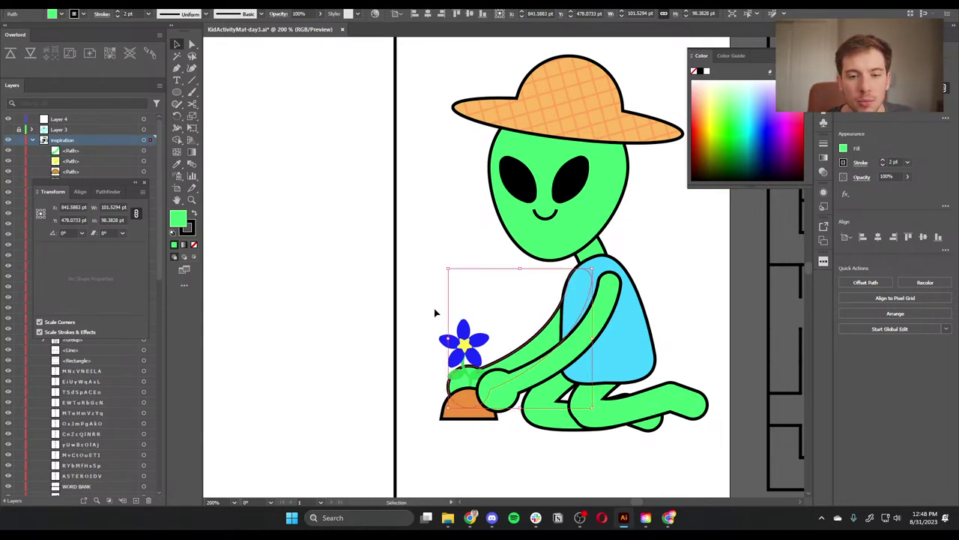
left_click_drag(425, 315, 465, 395)
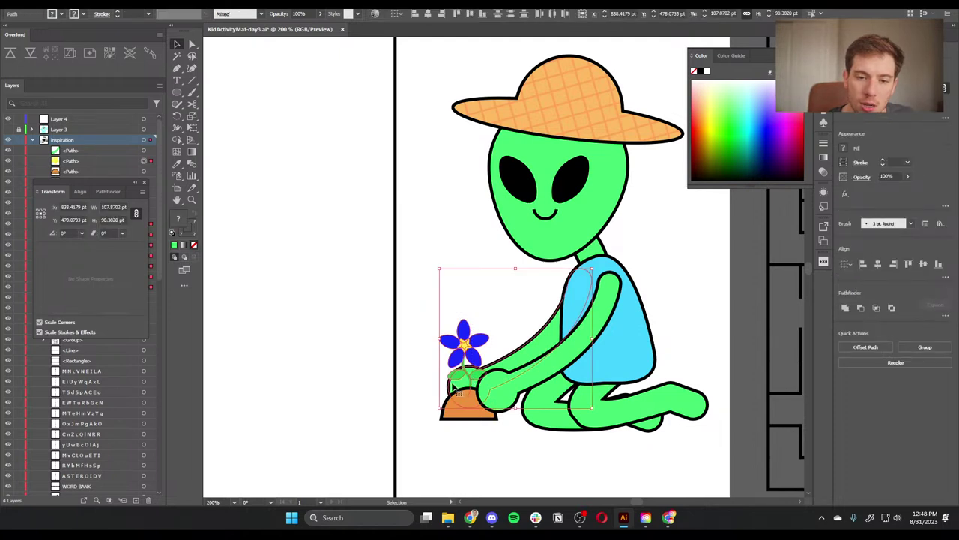
left_click(456, 389, "shift")
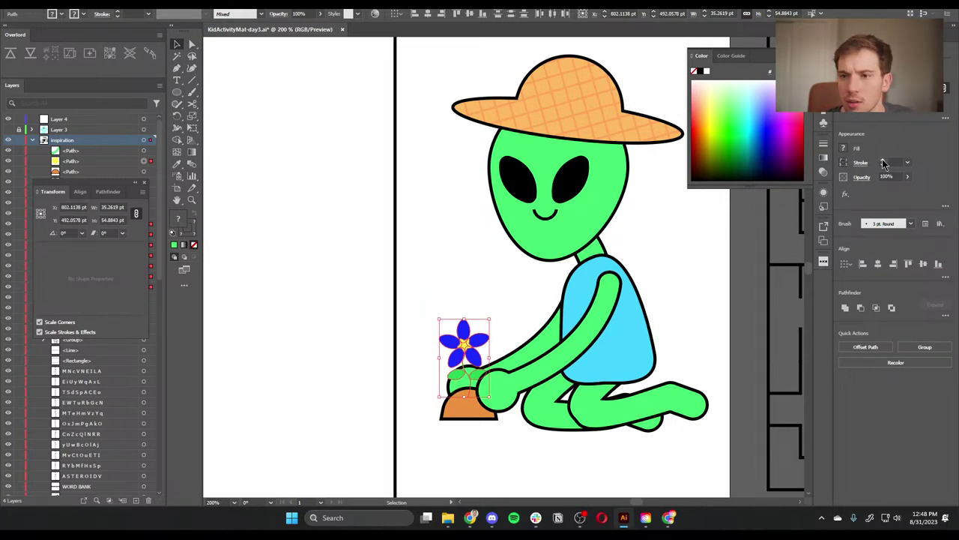
left_click(510, 350)
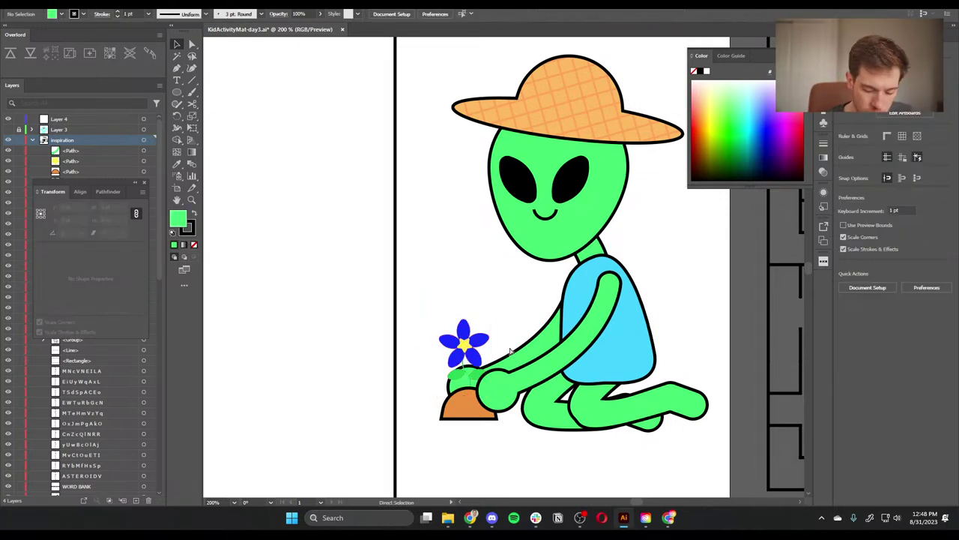
Step: Convert the flower stem's stroke into a filled shape with Outline Stroke
key("ctrl+equal")
key("ctrl+equal")
key("ctrl+equal")
key("ctrl+z")
left_click_drag(481, 344, 490, 173)
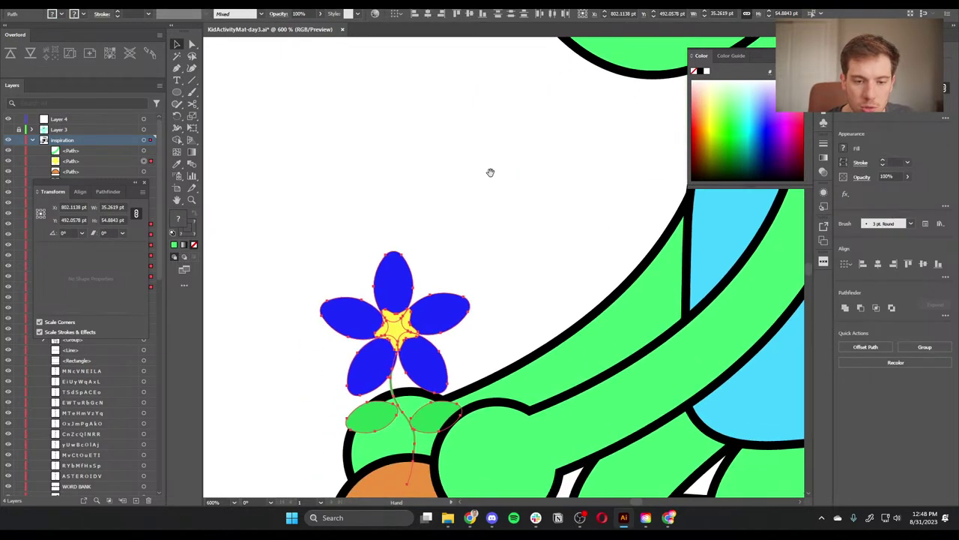
left_click(464, 365)
left_click(393, 389)
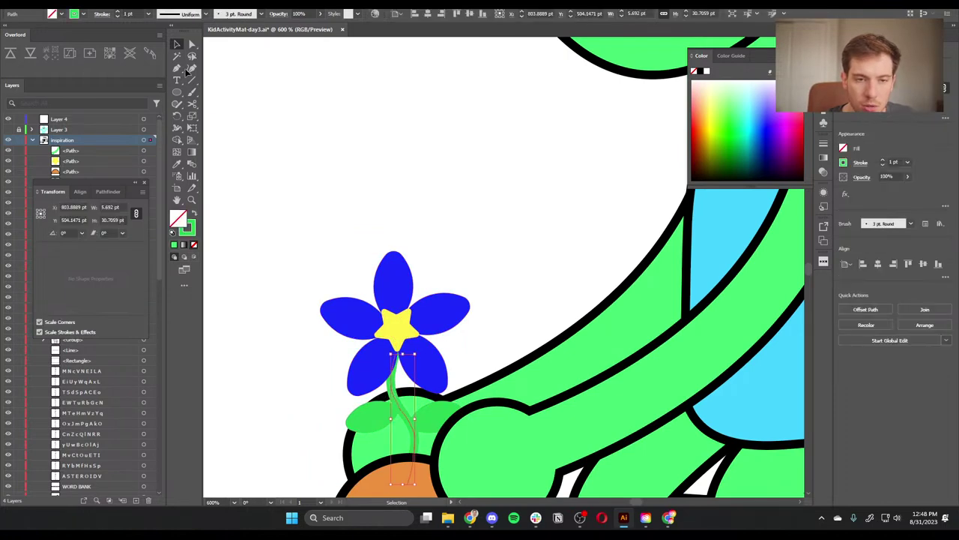
left_click(82, 4)
mouse_move(147, 250)
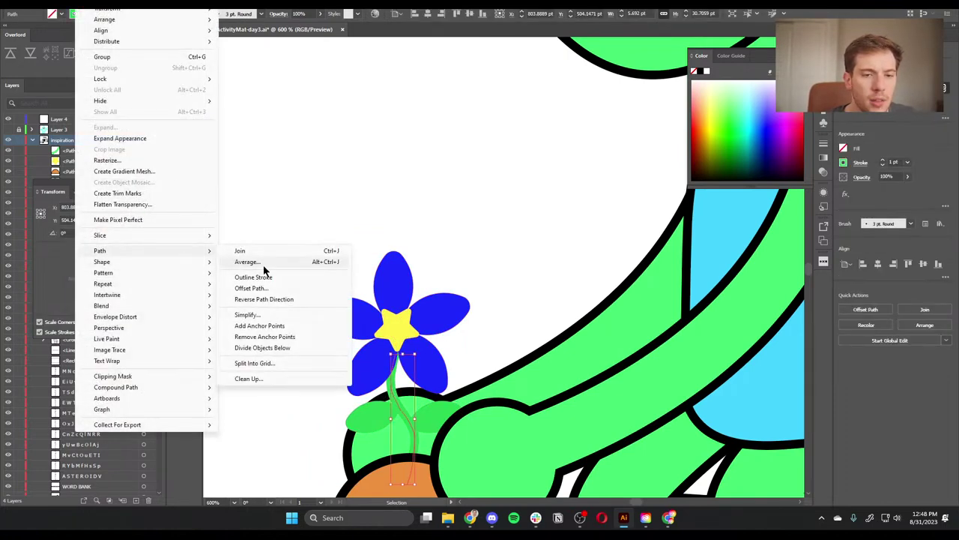
left_click(254, 277)
Step: Unite the outlined stem and both green leaves into a single shape
left_click(371, 419, "shift")
left_click(430, 415, "shift")
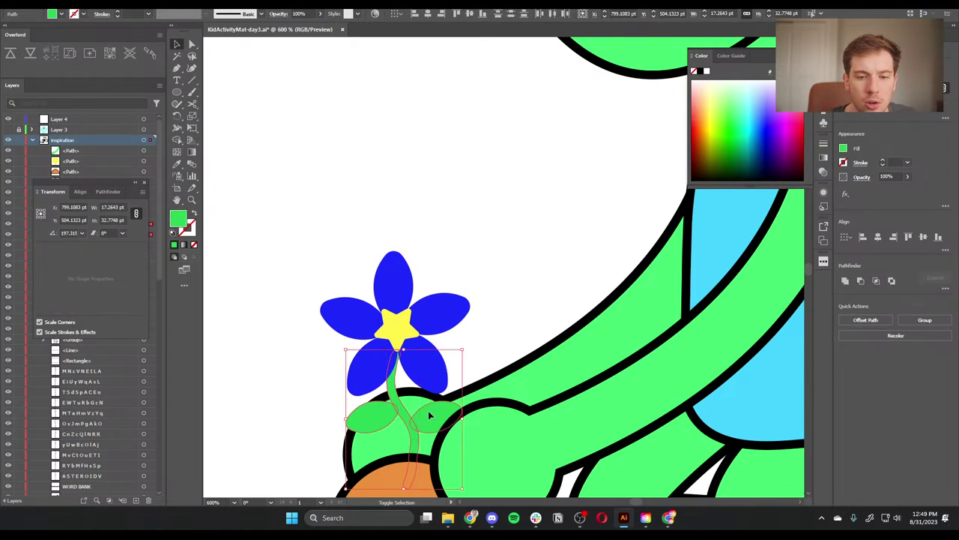
left_click(845, 280)
key("a")
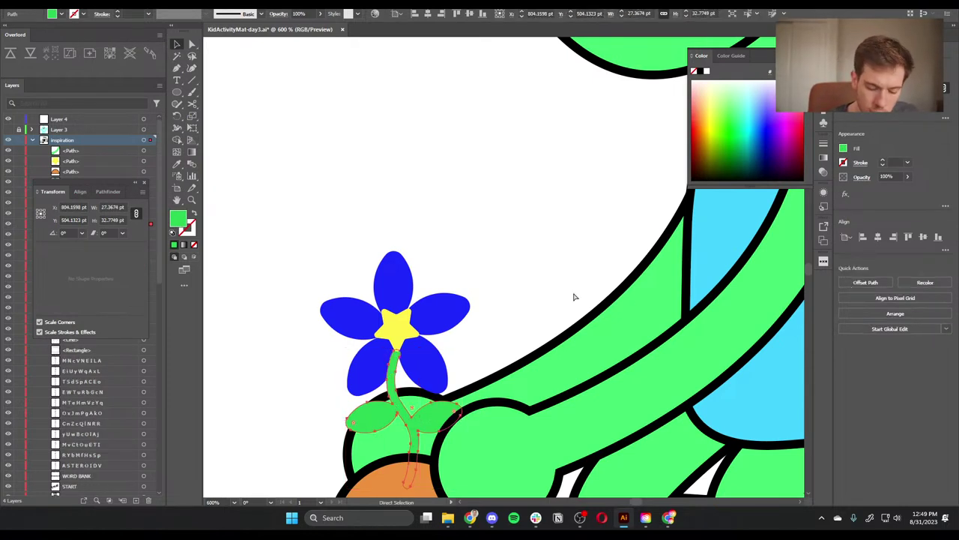
key("v")
left_click(320, 283)
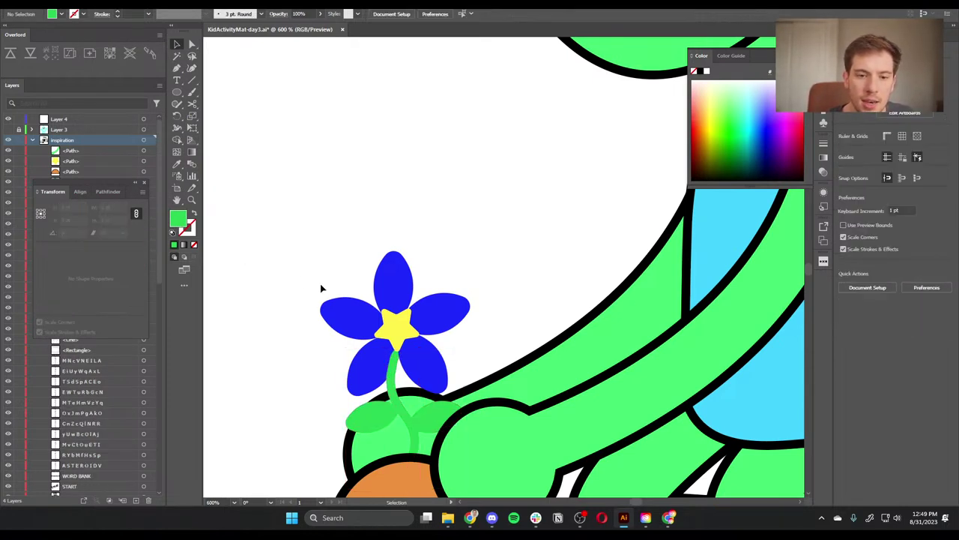
Step: Outline all parts of the flower with a 1 pt black stroke, hex 000000
left_click_drag(315, 272, 482, 374)
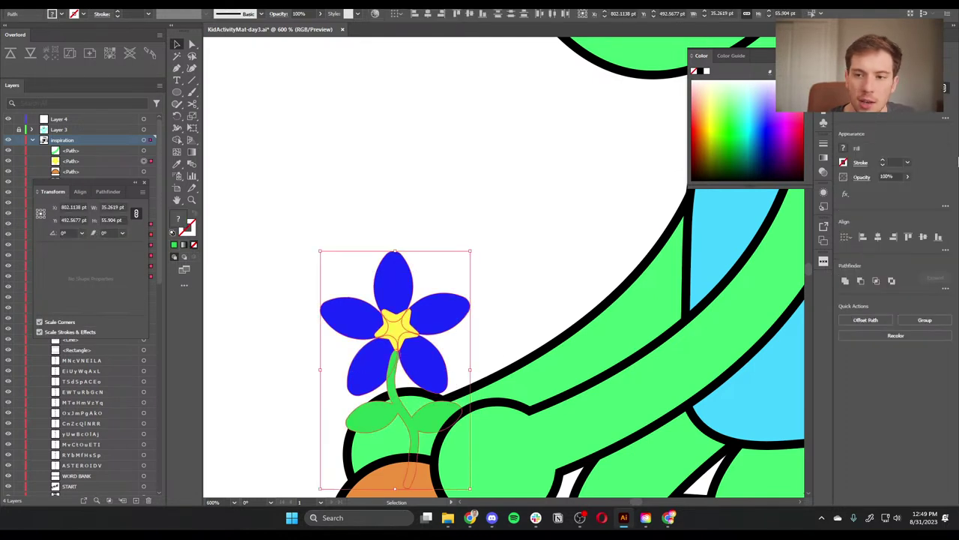
left_click(882, 159)
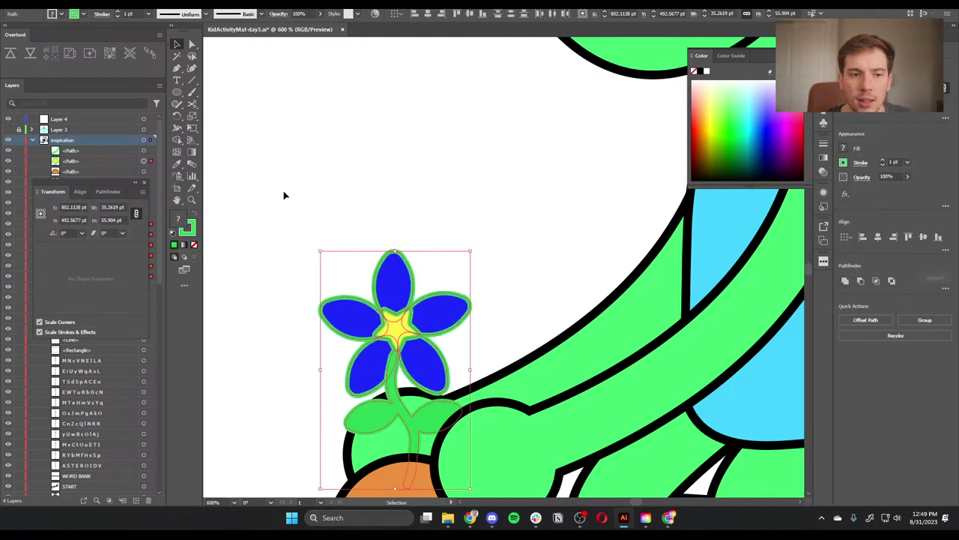
double_click(192, 234)
type("000000")
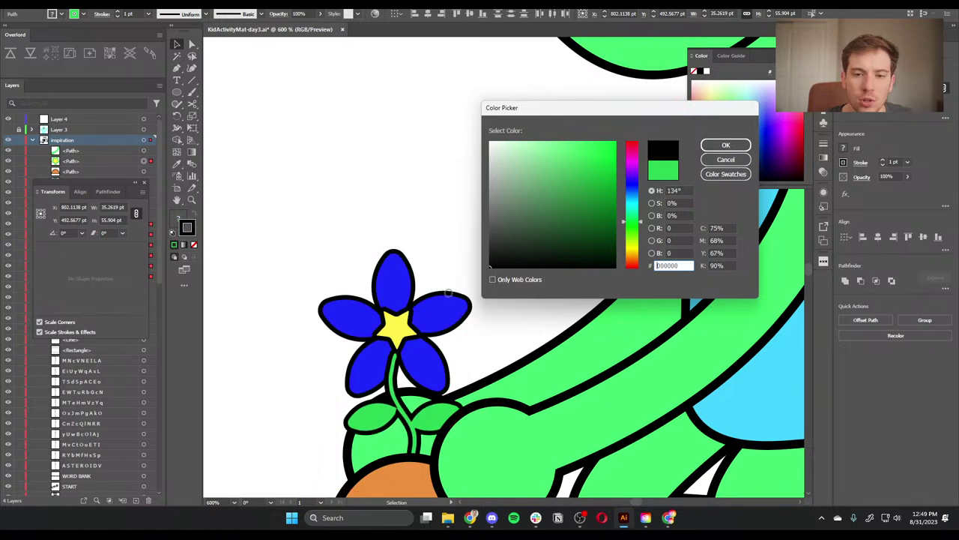
left_click(725, 145)
left_click(525, 225)
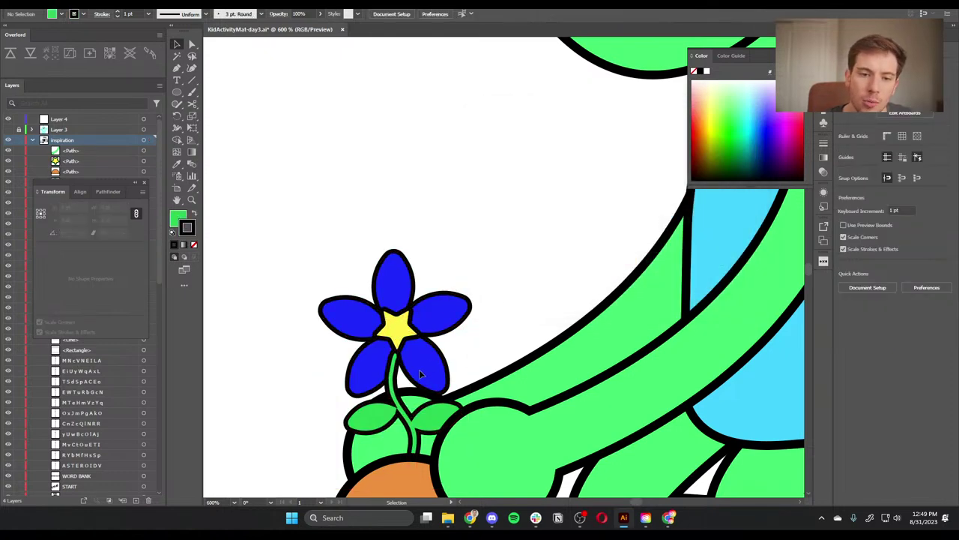
Step: Bring the five blue petals and the yellow star in front of the stem
left_click(419, 370)
left_click(361, 360, "shift")
left_click(350, 319, "shift")
left_click(395, 325, "shift")
left_click(397, 278, "shift")
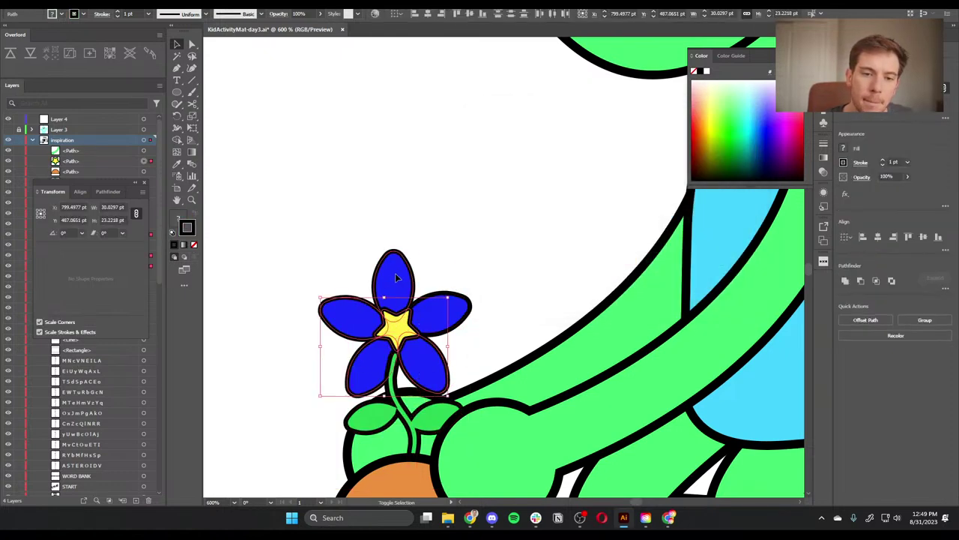
left_click(440, 305, "shift")
left_click(441, 307, "shift")
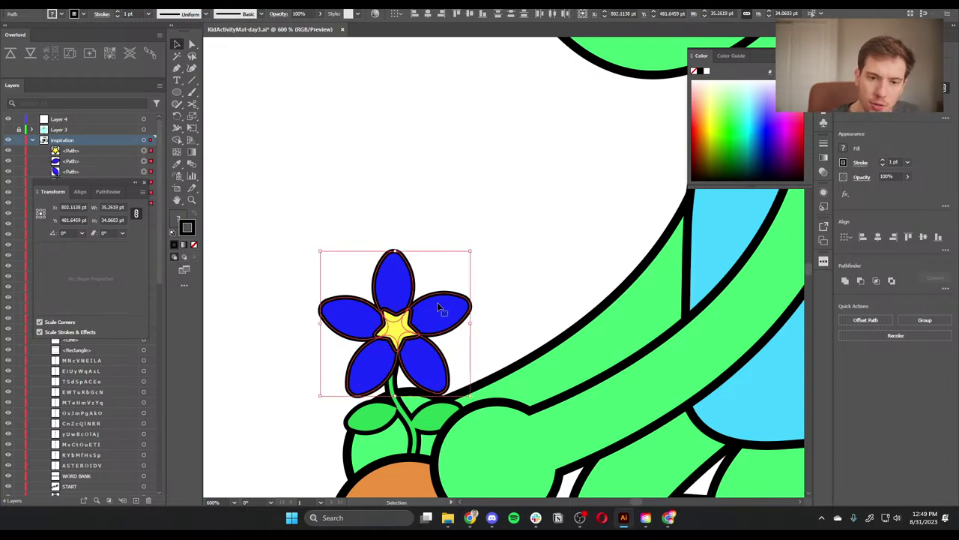
left_click(530, 223)
Step: Delete the alien's kneeling legs
key("ctrl+1")
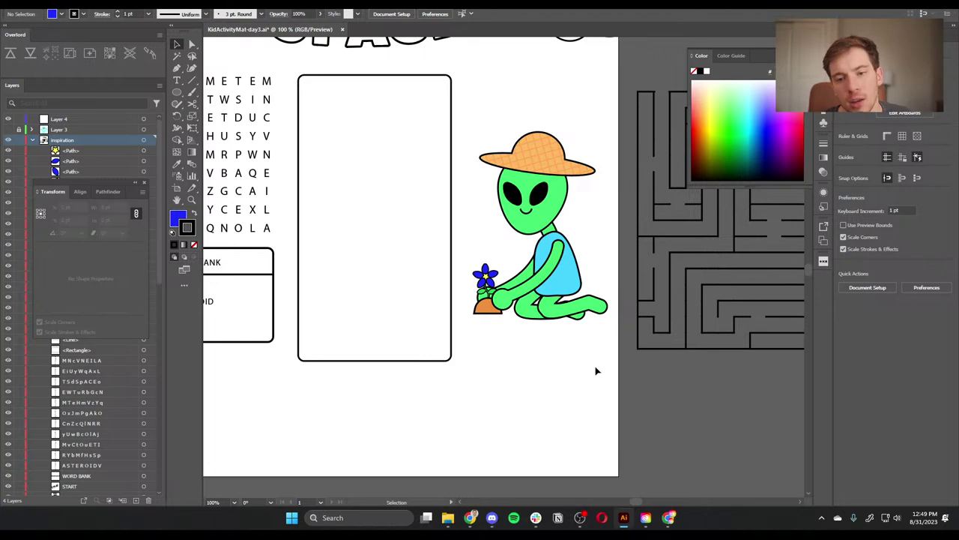
left_click(528, 314)
key("Delete")
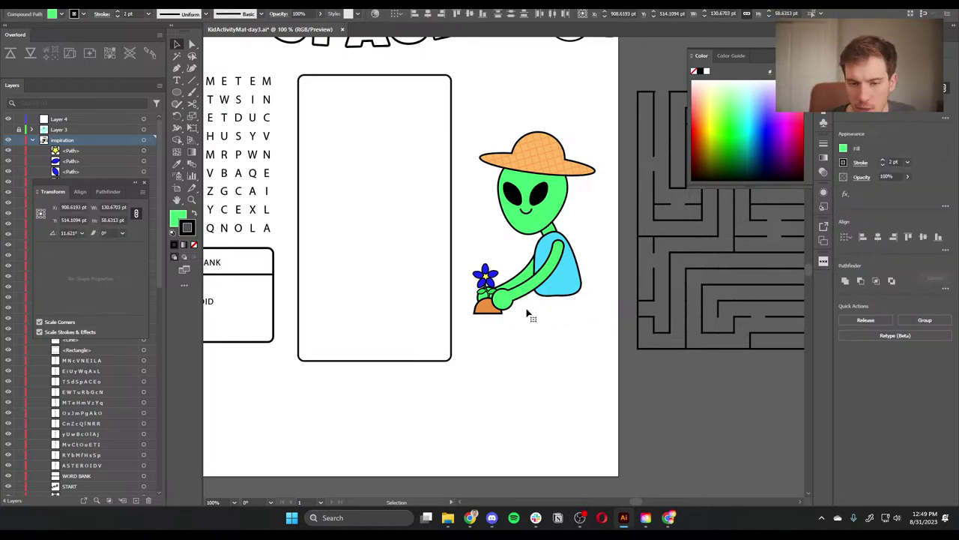
Step: Draw a vertical leg line about 29 pt long down from the shirt's lower edge with the Pen tool and set its stroke weight to 17 pt
scroll(528, 313, "up", 4)
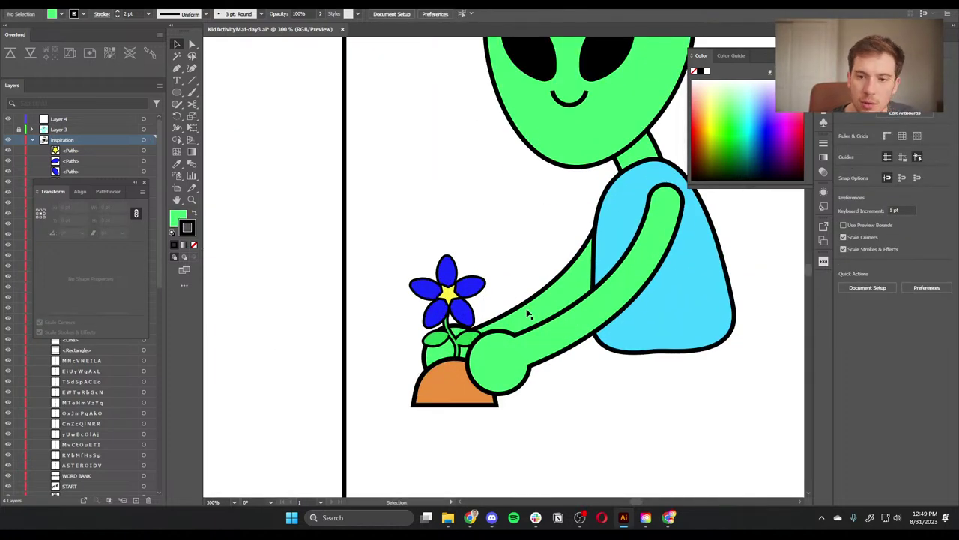
left_click(176, 68)
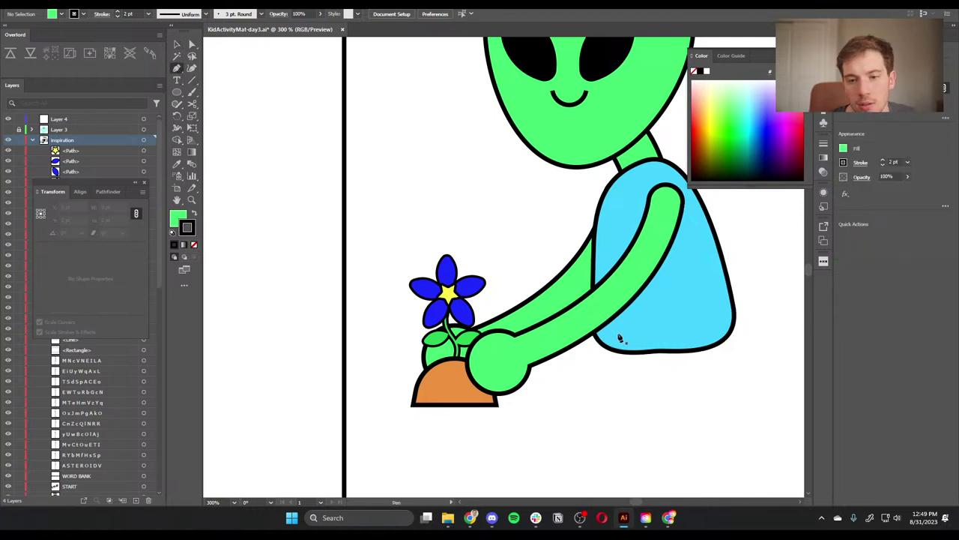
left_click(631, 340)
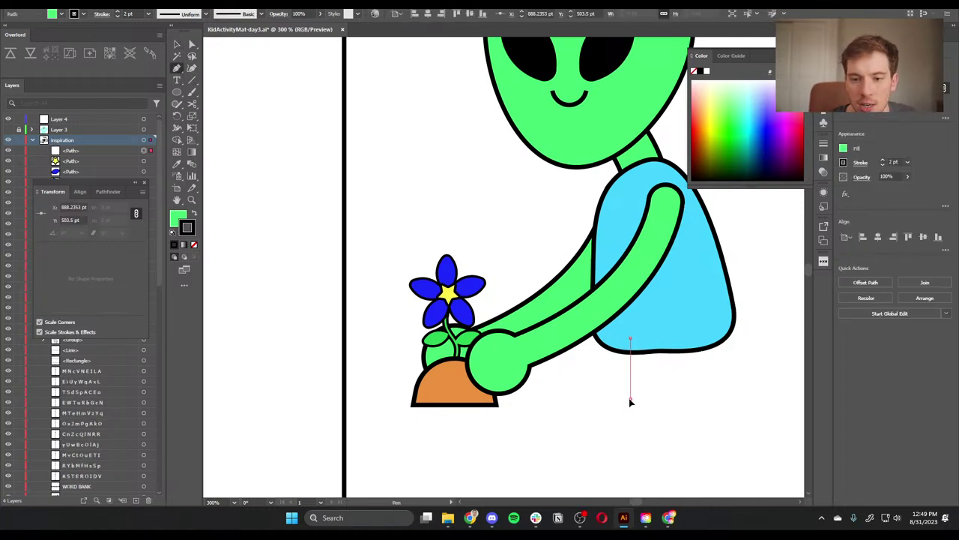
left_click(630, 401)
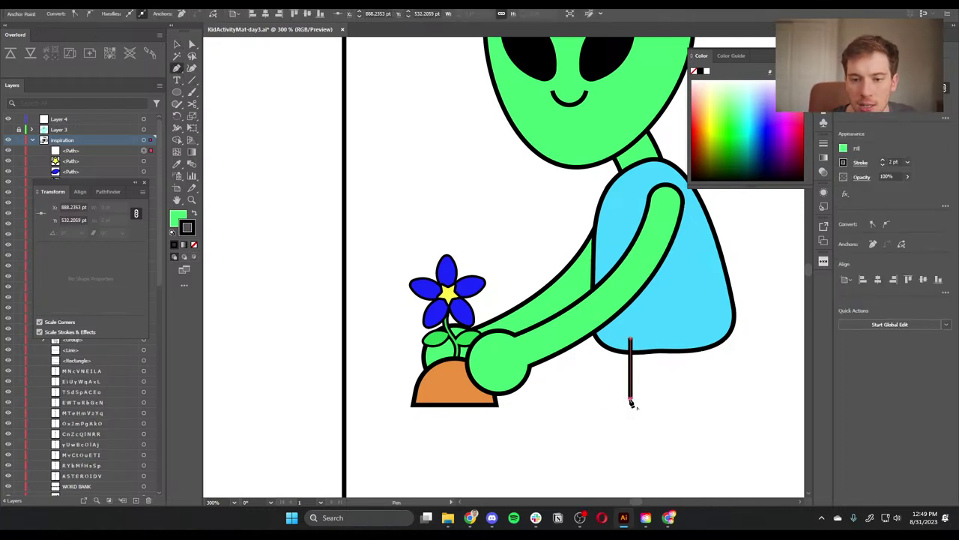
left_click(883, 159, "shift")
left_click(883, 159, "shift")
left_click(883, 160, "shift")
left_click(883, 165)
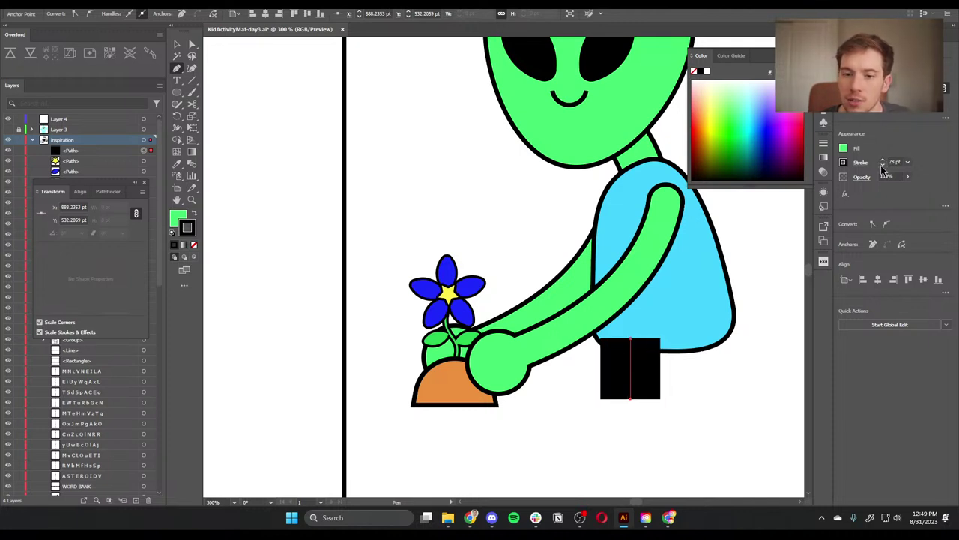
left_click(883, 166)
left_click(883, 165)
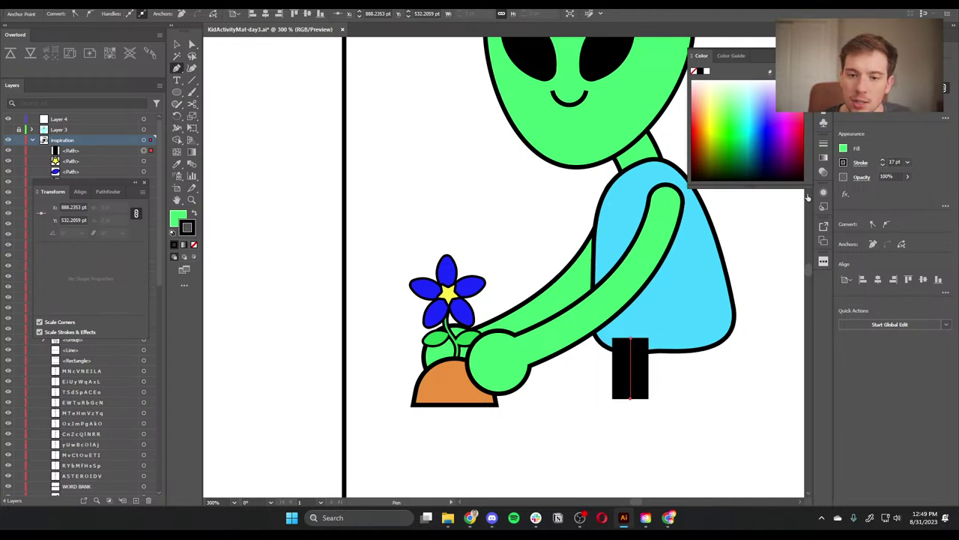
Step: Outline the stroke of the 17 pt vertical leg line so it becomes a filled shape
key("a")
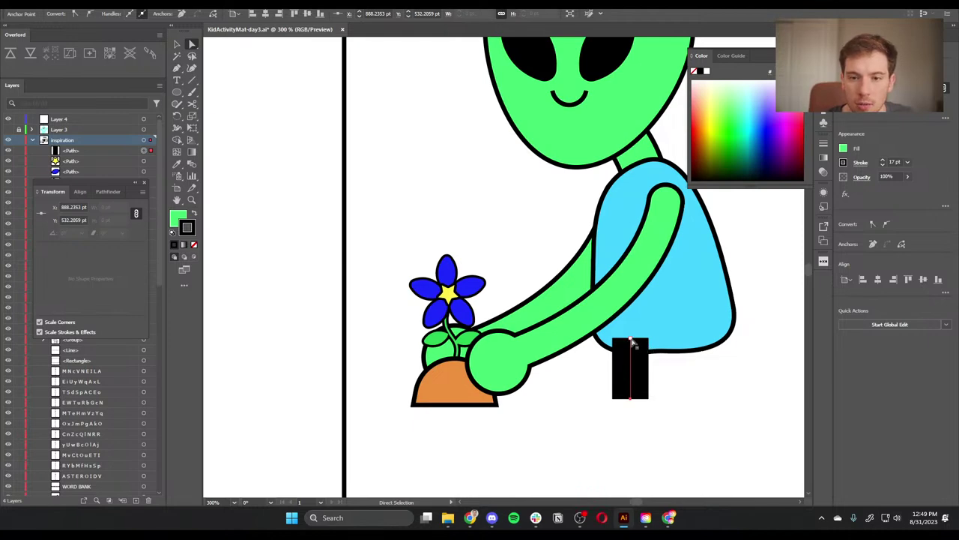
left_click(89, 4)
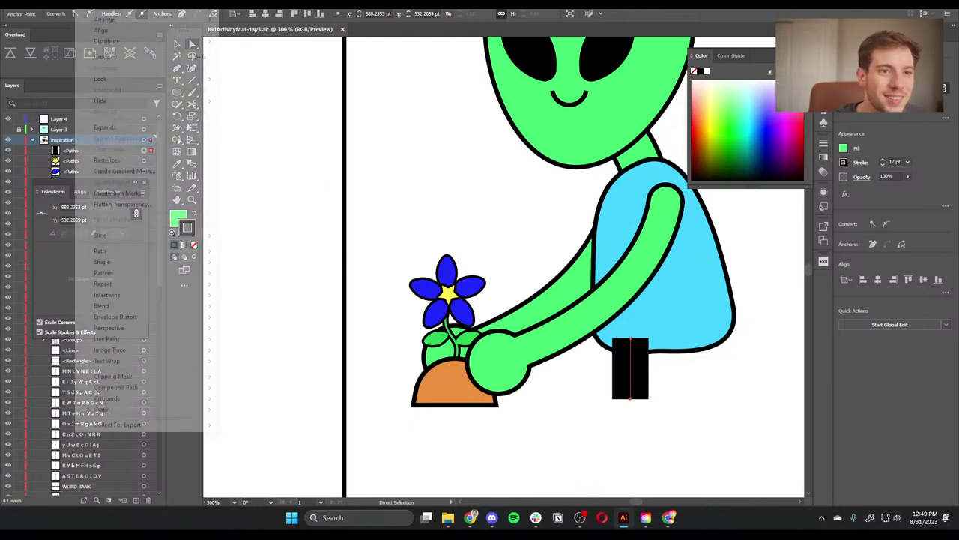
mouse_move(121, 251)
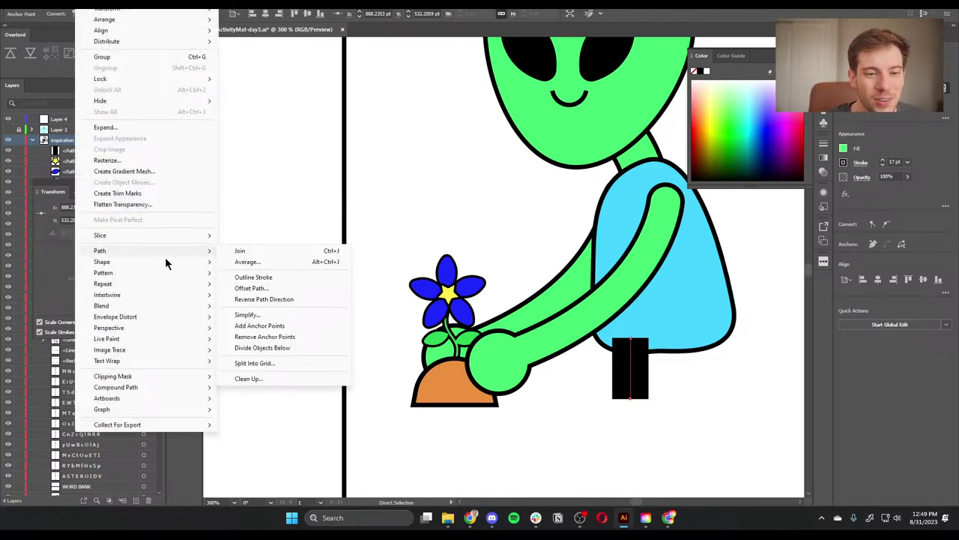
left_click(255, 277)
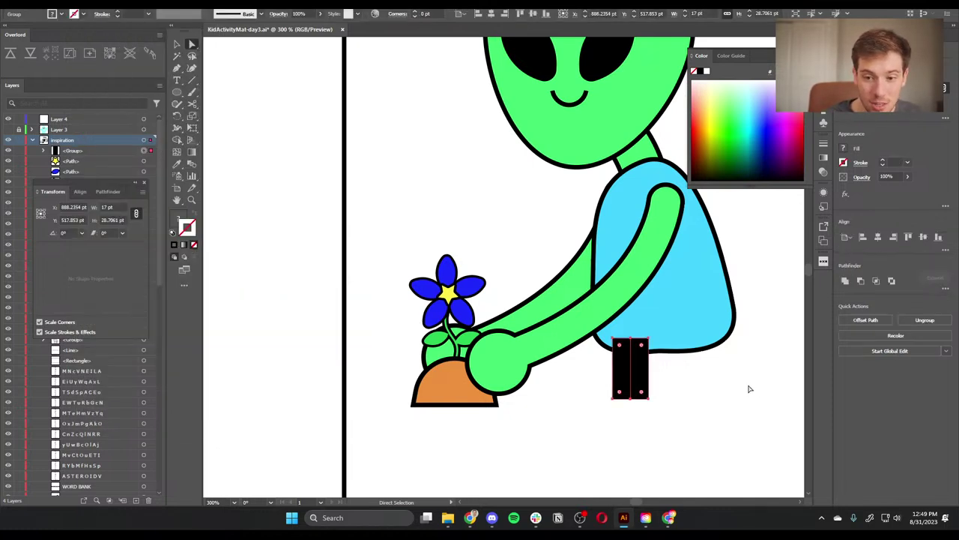
left_click(709, 388)
Step: Match the leg shape to the arm's green fill and 2 pt black stroke, and duplicate it under the other side of the shirt
left_click(632, 382)
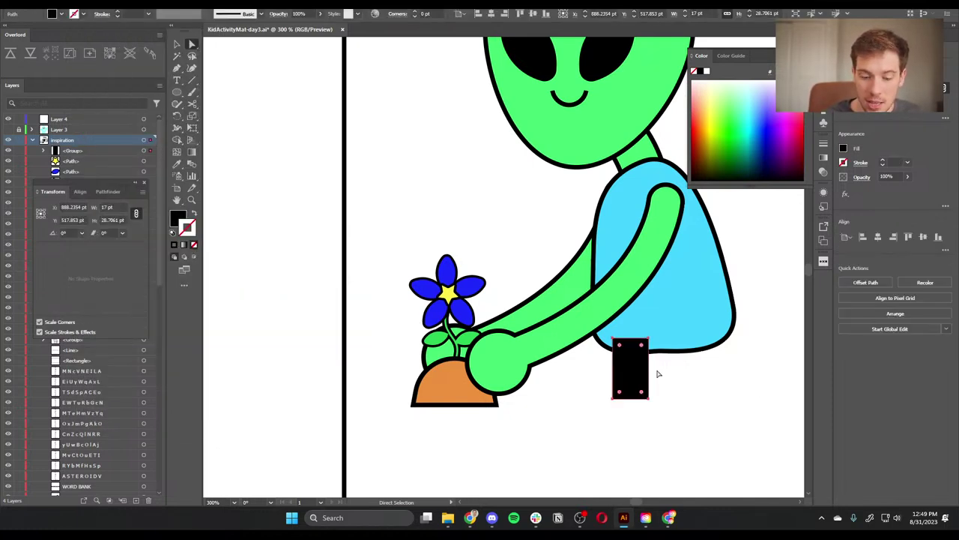
key("i")
left_click(598, 302)
key("v")
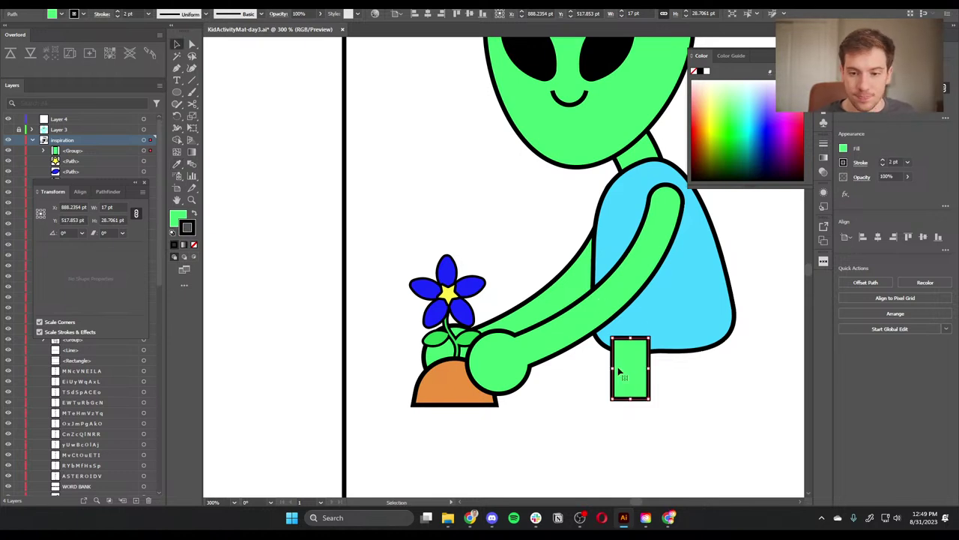
left_click_drag(619, 373, 680, 369)
left_click(213, 257)
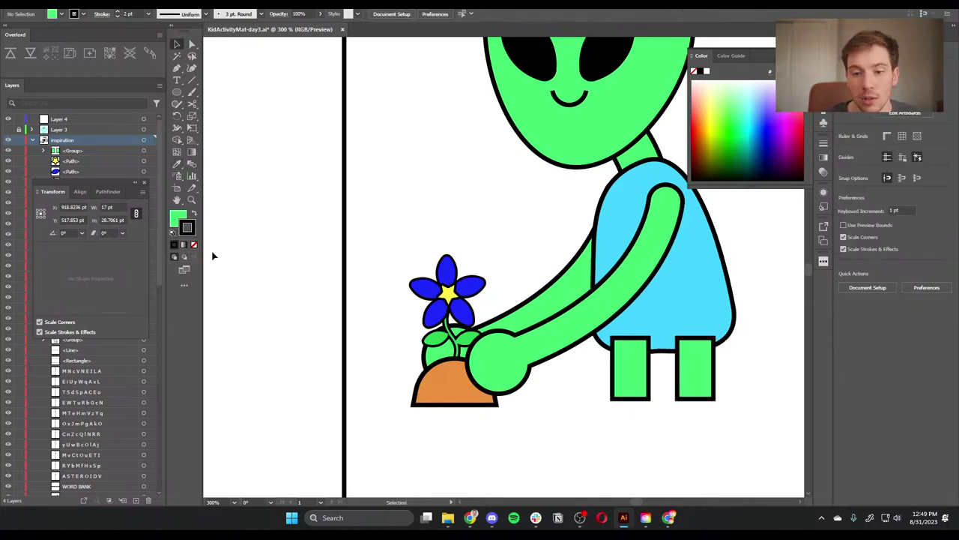
Step: Draw a foot rectangle about 34 by 11 pt at the base of the left leg, extending outward toward the flower
left_click(177, 93)
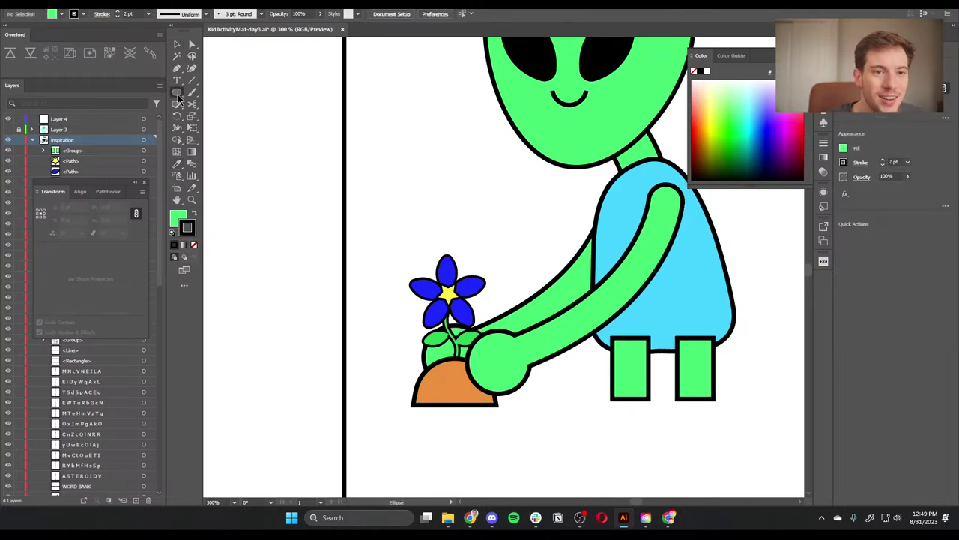
left_click_drag(177, 93, 232, 93)
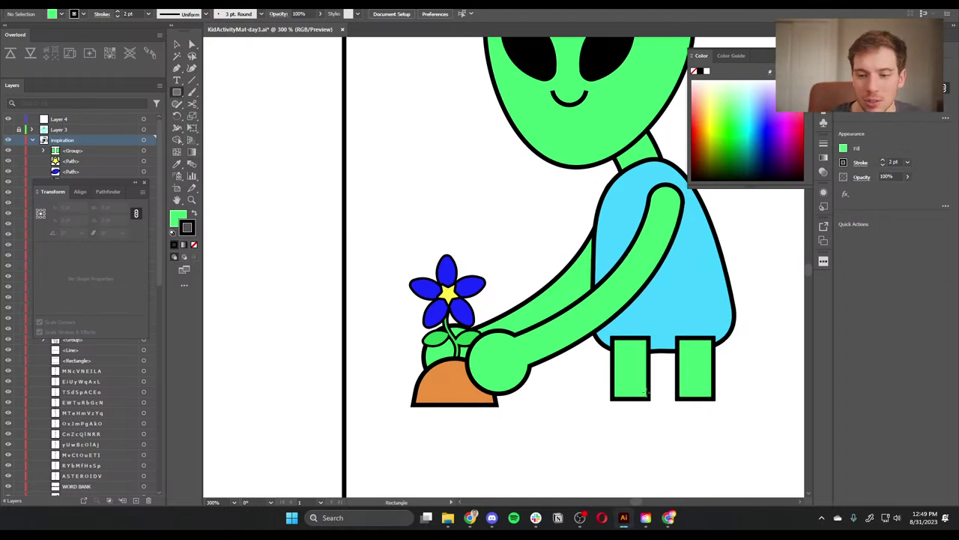
left_click_drag(651, 392, 576, 418)
Step: Round the foot rectangle's upper outer corner to the full foot height to form the toe
key("a")
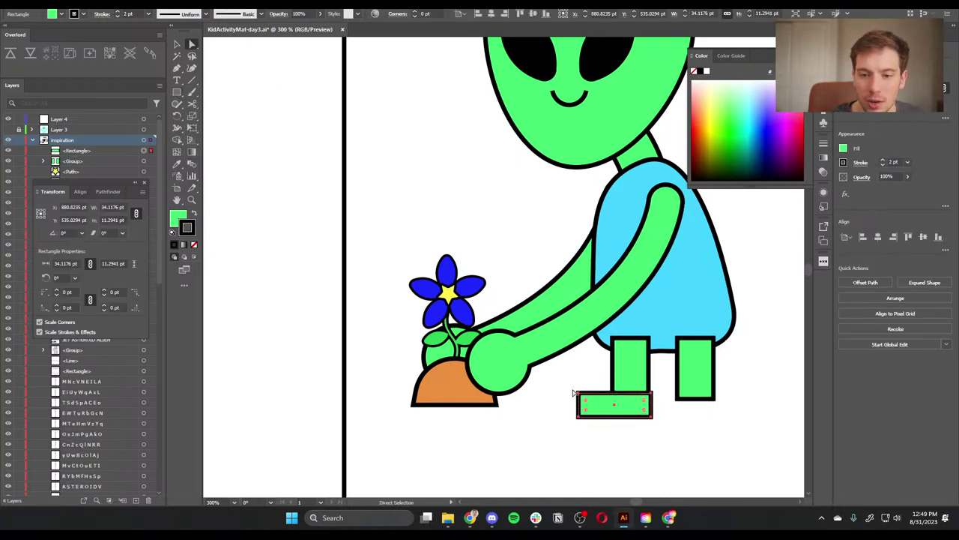
left_click(578, 393)
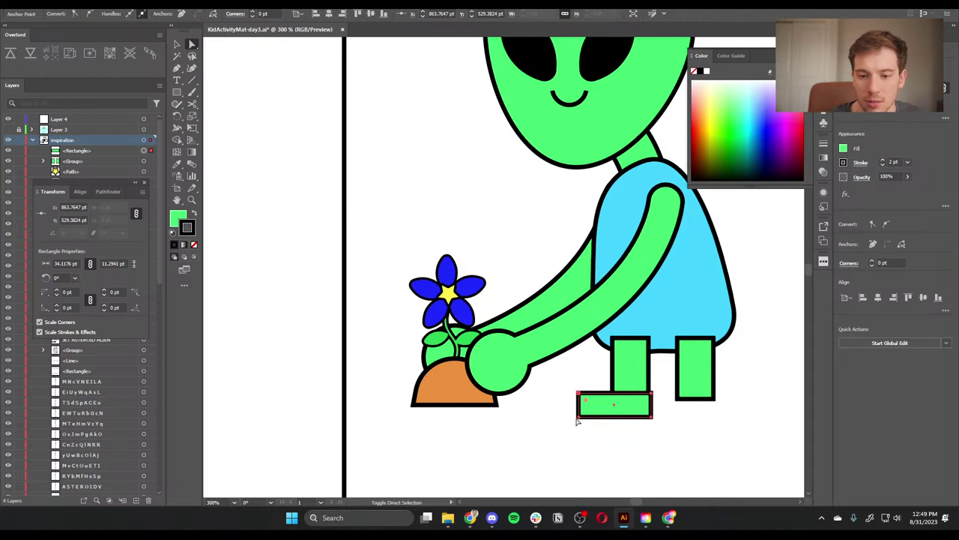
left_click(589, 416)
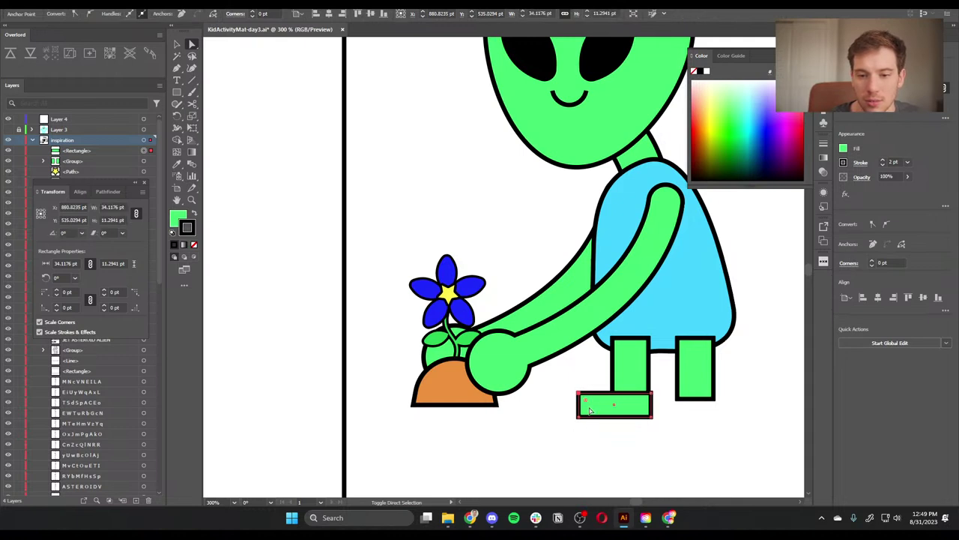
left_click_drag(587, 401, 611, 407)
left_click(622, 434)
Step: Reflect a copy of the rounded foot and place it at the base of the right leg, pointing outward
key("v")
right_click(604, 412)
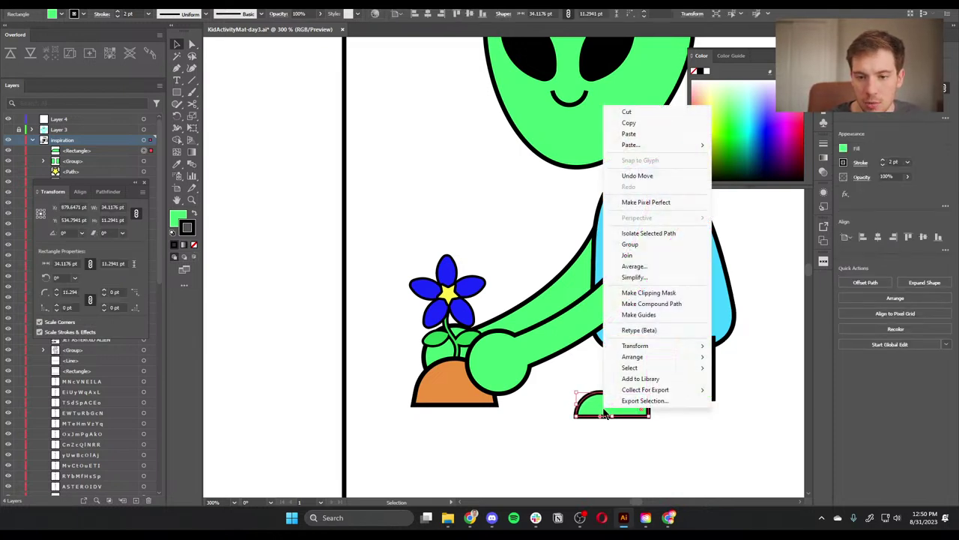
mouse_move(667, 345)
left_click(804, 382)
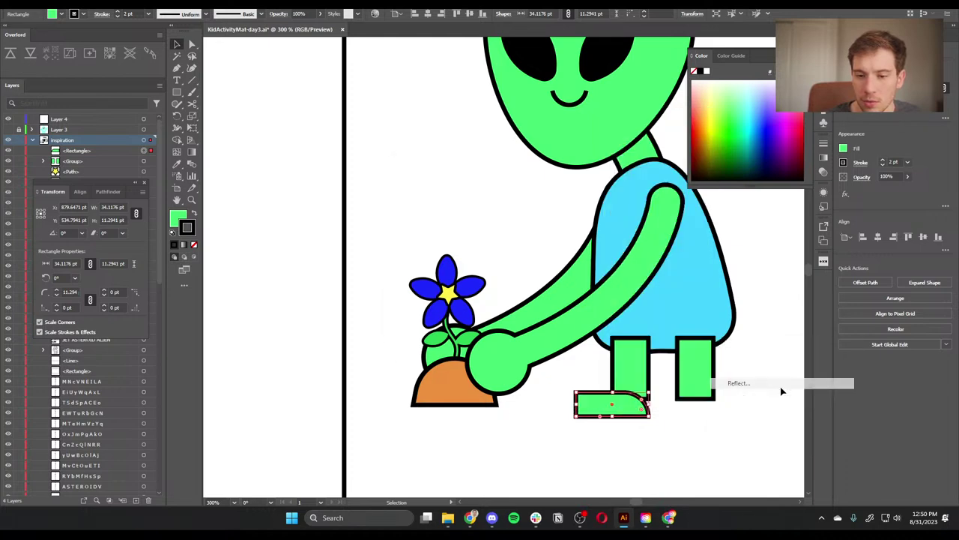
left_click(434, 318)
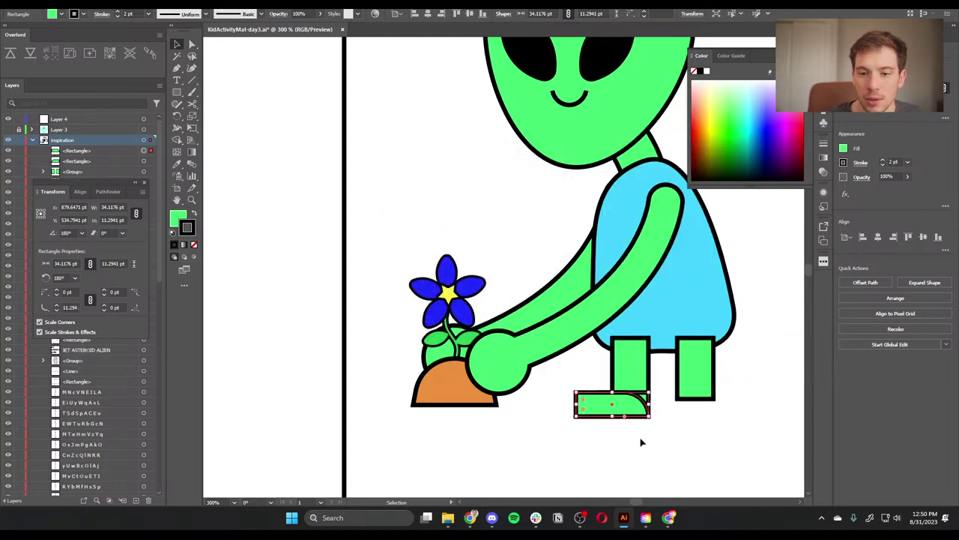
left_click_drag(643, 414, 712, 417)
left_click_drag(693, 418, 692, 418)
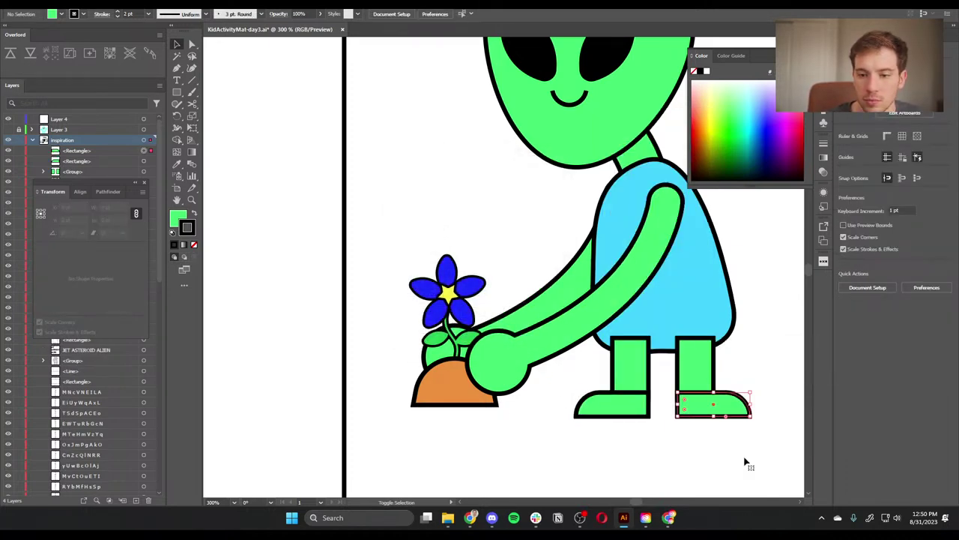
Step: Try to unite the right leg and its foot into one shape
left_click_drag(744, 459, 675, 382)
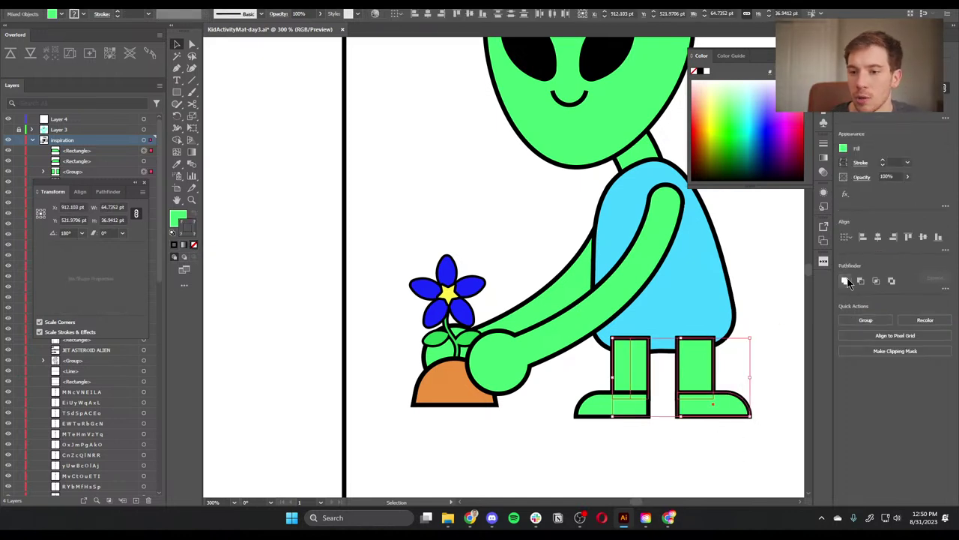
left_click(846, 282)
left_click(685, 452)
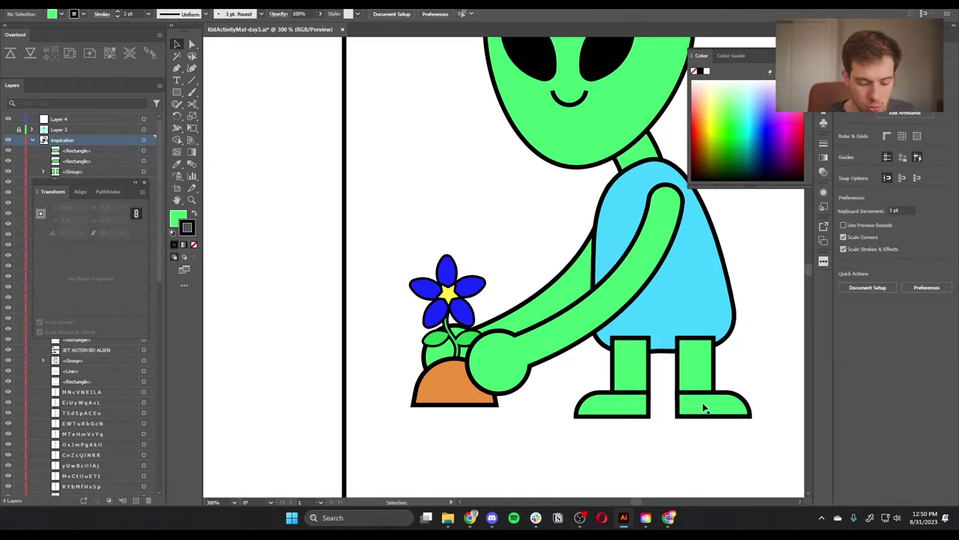
key("shift+m")
key("v")
left_click_drag(772, 465, 693, 372)
left_click(712, 450)
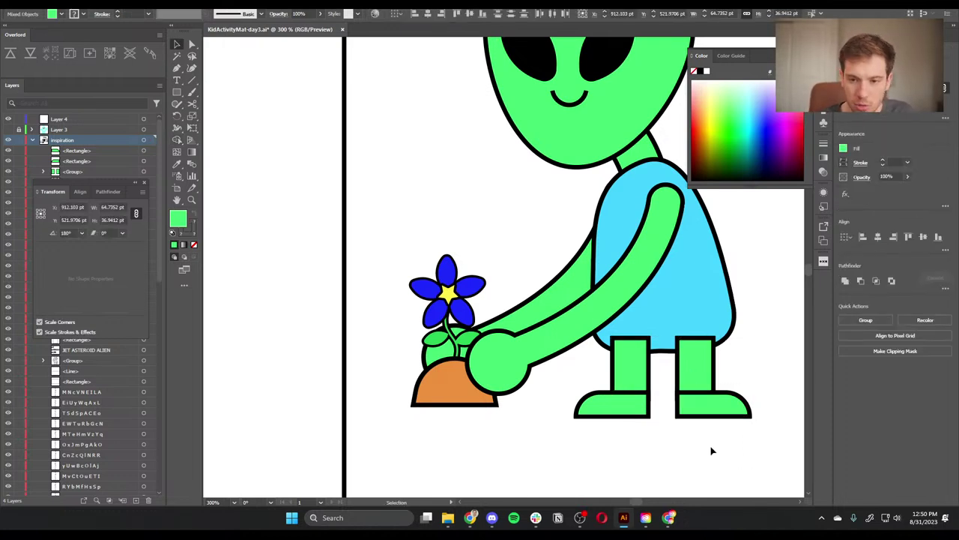
Step: Merge each leg with its foot into a single outlined shape using the Shape Builder tool
left_click(704, 378)
left_click(719, 405, "shift")
key("shift+m")
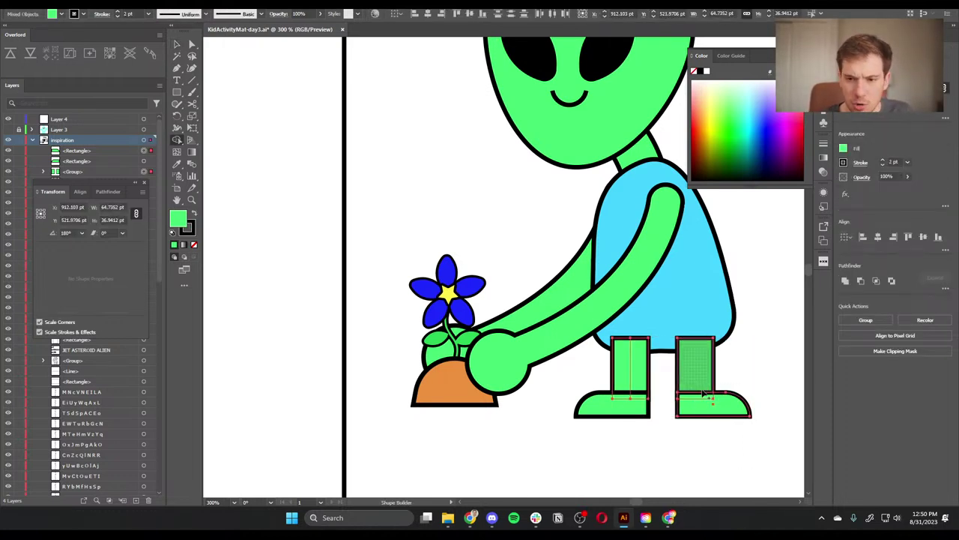
left_click_drag(702, 378, 700, 419)
key("v")
left_click(646, 429)
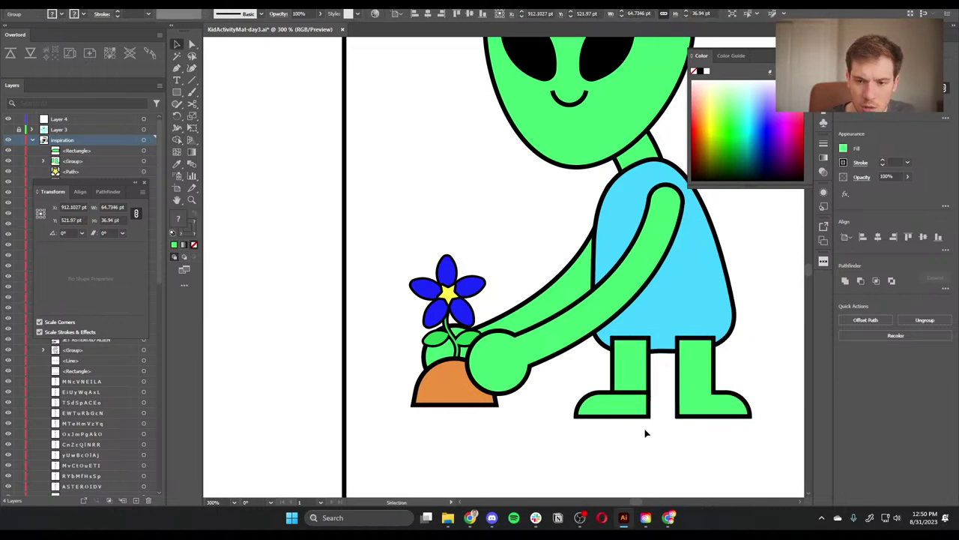
mouse_move(643, 448)
left_mouse_down()
mouse_move(602, 385)
mouse_move(639, 391)
mouse_move(625, 403)
mouse_move(625, 392)
mouse_move(649, 411)
left_mouse_up()
key("shift+m")
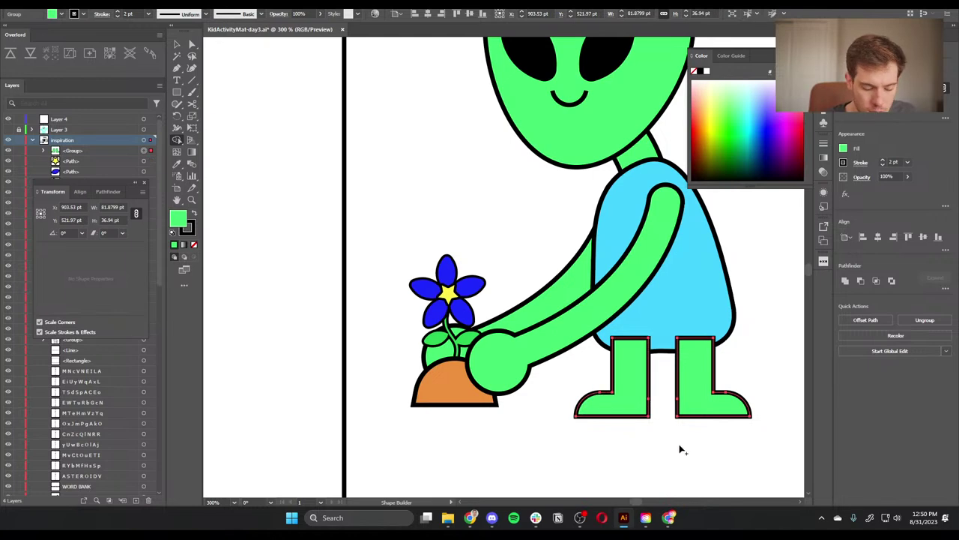
Step: Send both merged legs to the back so they sit behind the blue shirt
key("v")
left_click_drag(739, 430, 597, 382)
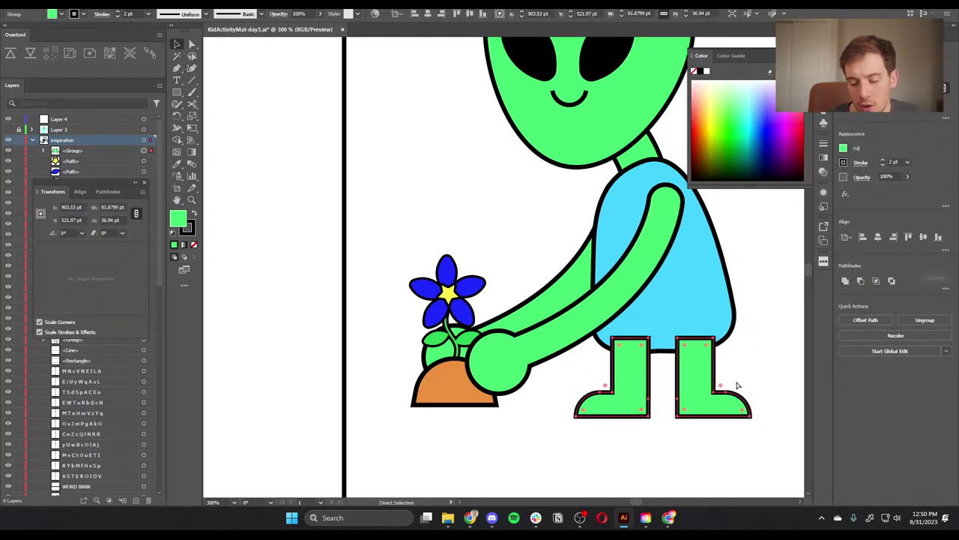
key("ctrl+shift+bracketleft")
Step: Move the complete alien gardener with its flower into the empty rounded frame beside the word search
key("ctrl+minus")
key("ctrl+minus")
key("ctrl+minus")
key("ctrl+minus")
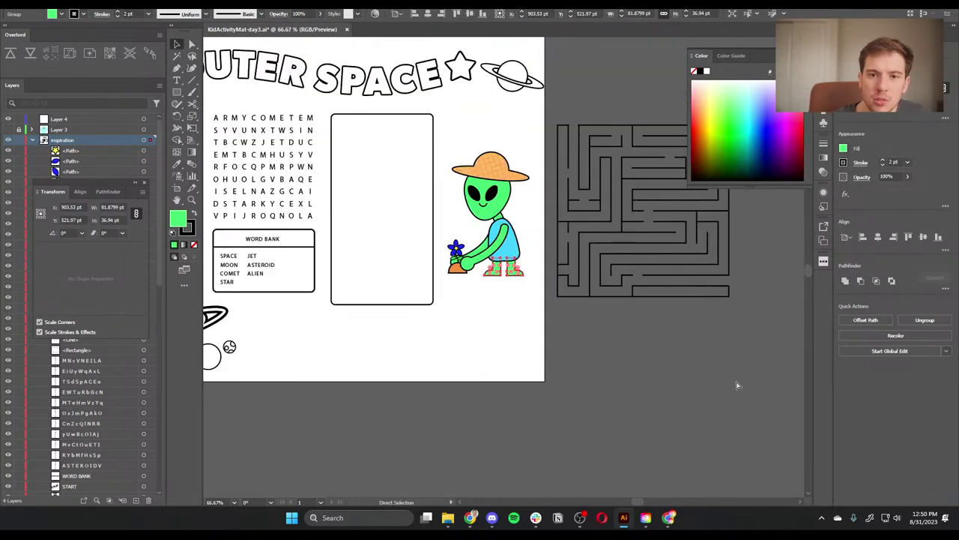
key("v")
scroll(527, 387, "up", 3)
scroll(527, 388, "left", 1)
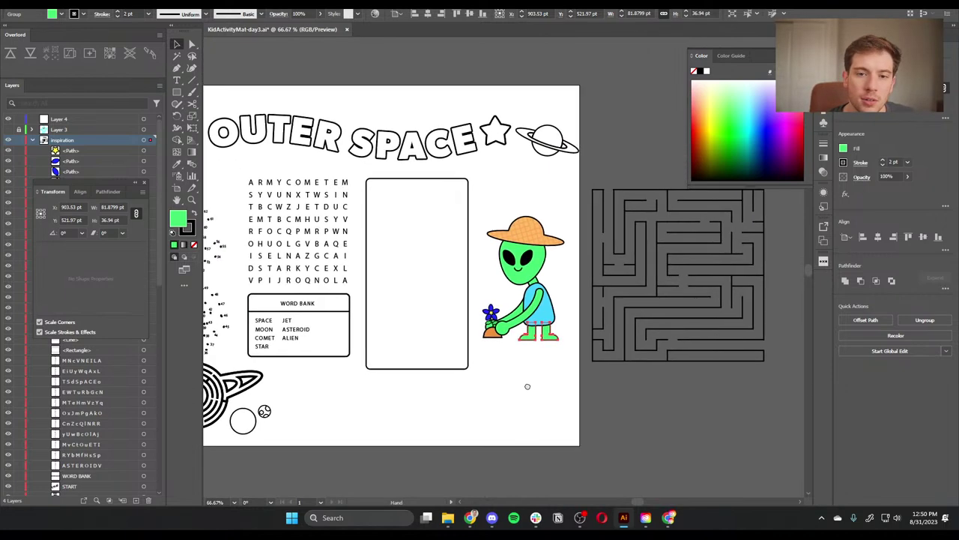
left_click(553, 386)
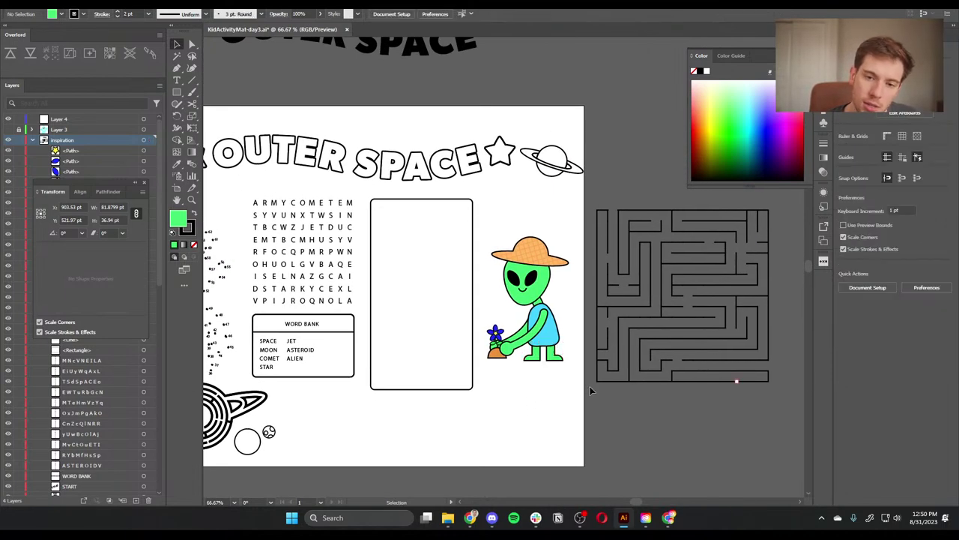
left_click_drag(488, 240, 577, 381)
left_click_drag(552, 335, 447, 331)
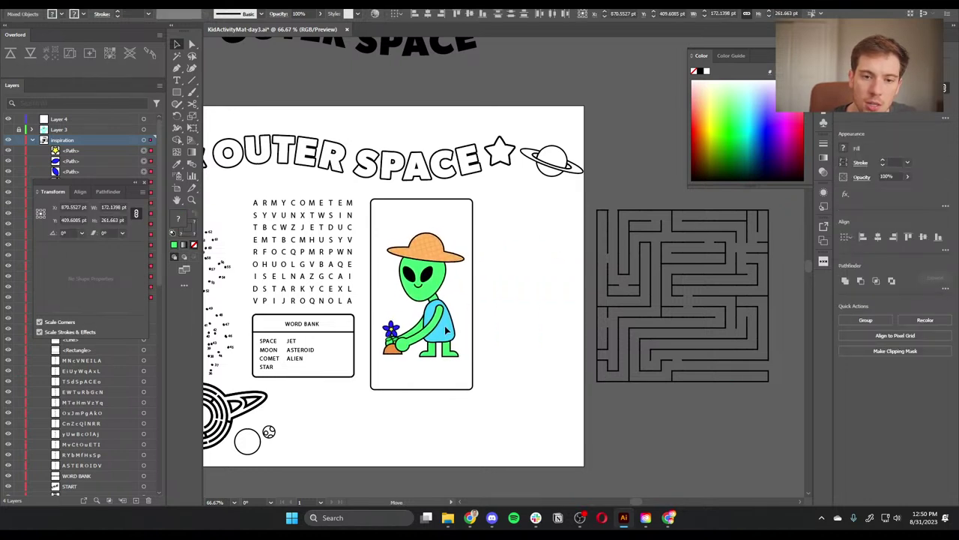
Step: Duplicate the rounded frame and the alien gardener into the free space to the right of the original
left_click(497, 358)
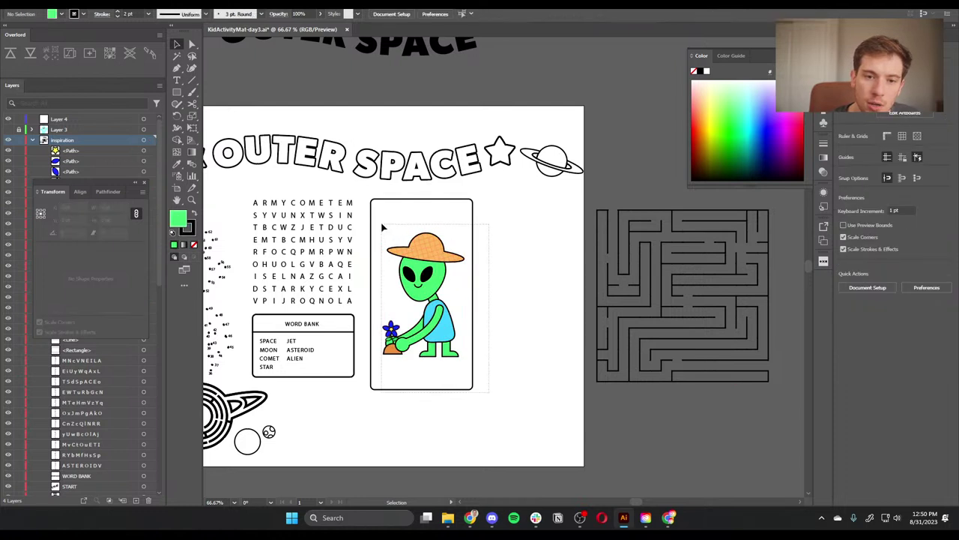
left_click_drag(382, 227, 491, 306)
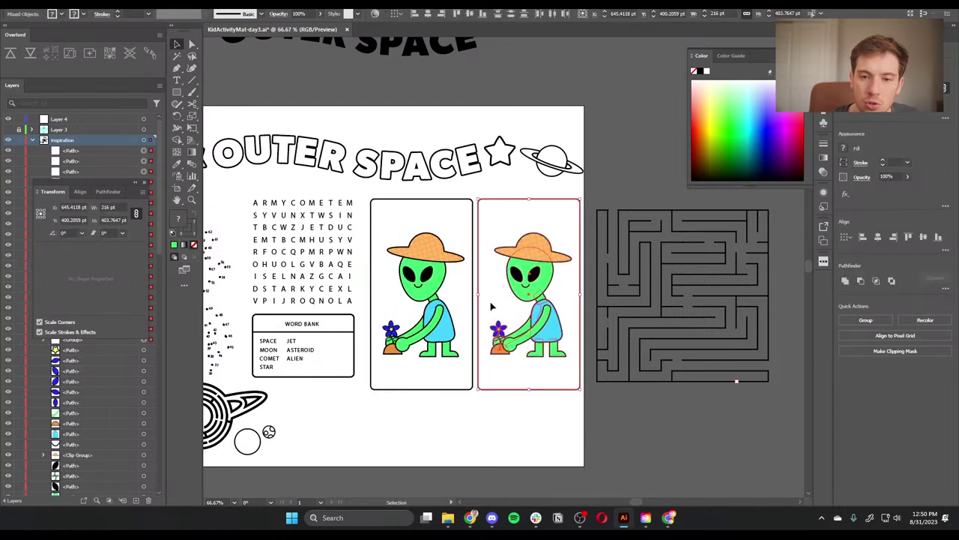
left_click(509, 424)
Step: Delete the five blue petals and the yellow star from the duplicated scene's flower
key("ctrl+equal")
key("ctrl+equal")
key("ctrl+equal")
key("ctrl+equal")
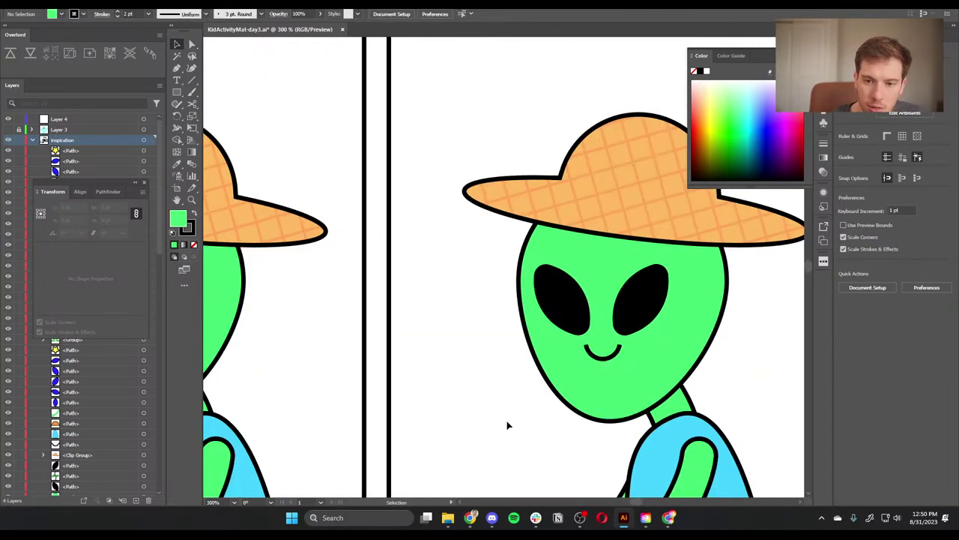
left_click_drag(508, 425, 519, 176)
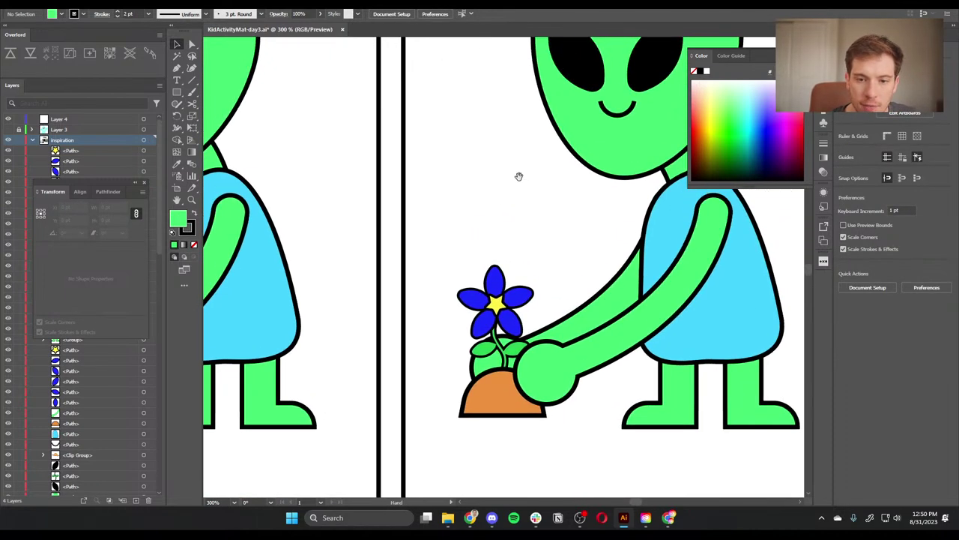
left_click(499, 299)
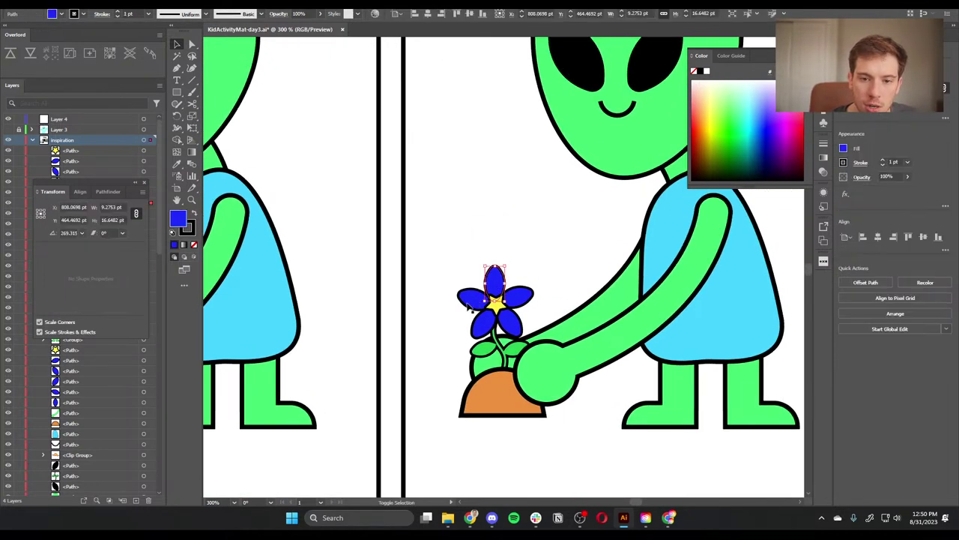
left_click(521, 296, "shift")
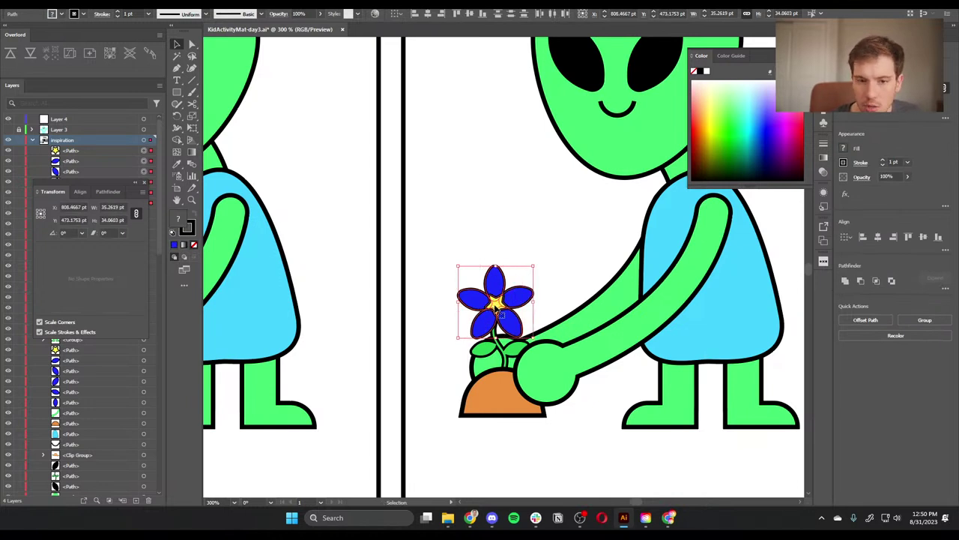
key("Delete")
Step: Draw a blue rectangle about 14 by 15 pt on top of the duplicated plant's bare stem
key("m")
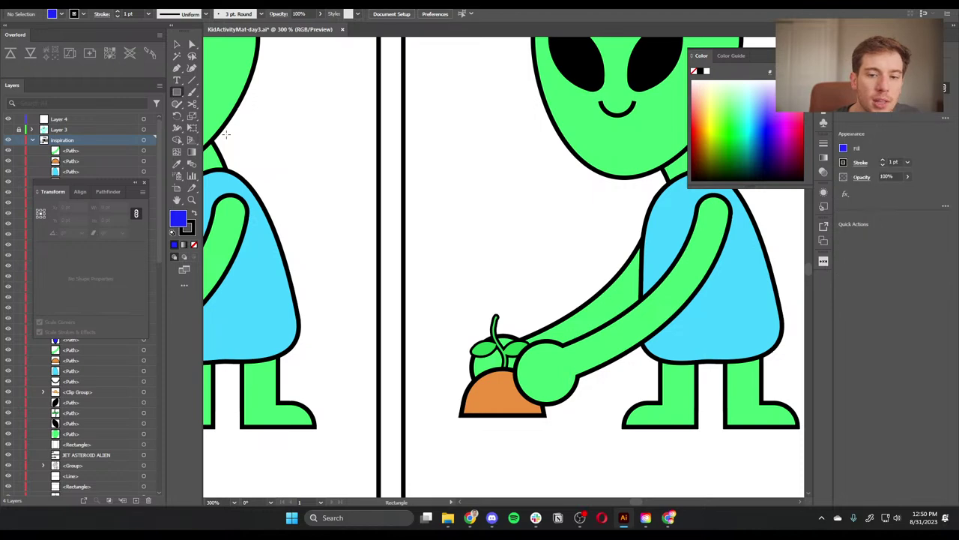
left_click_drag(481, 287, 511, 320)
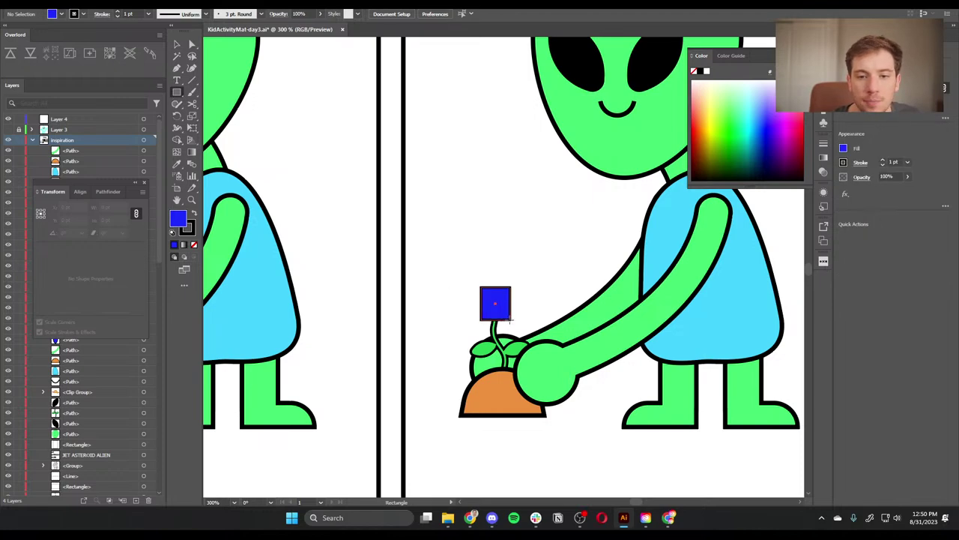
key("a")
key("ctrl+equal")
key("ctrl+equal")
key("ctrl+equal")
key("ctrl+equal")
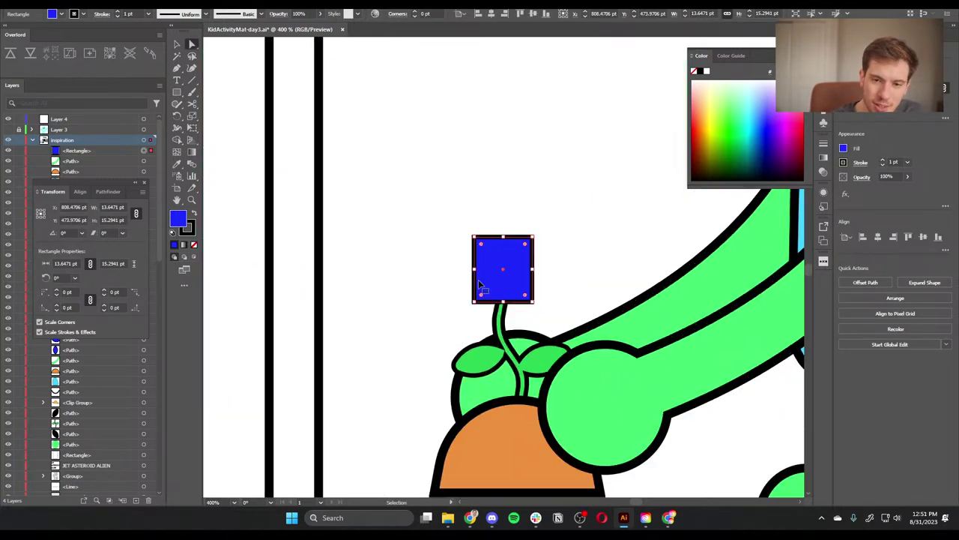
Step: Add four anchor points spaced along the top edge of the blue rectangle
key("plus")
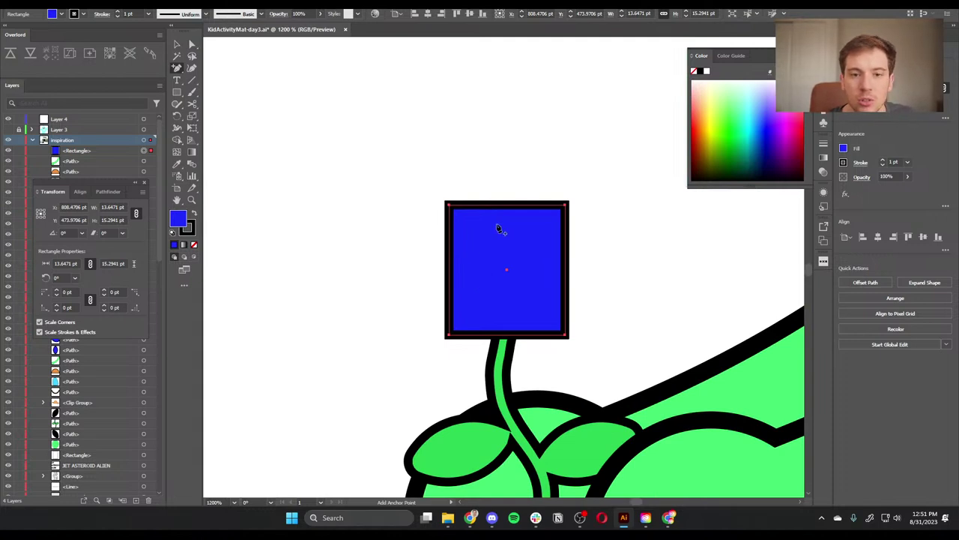
left_click(472, 207)
left_click(564, 264)
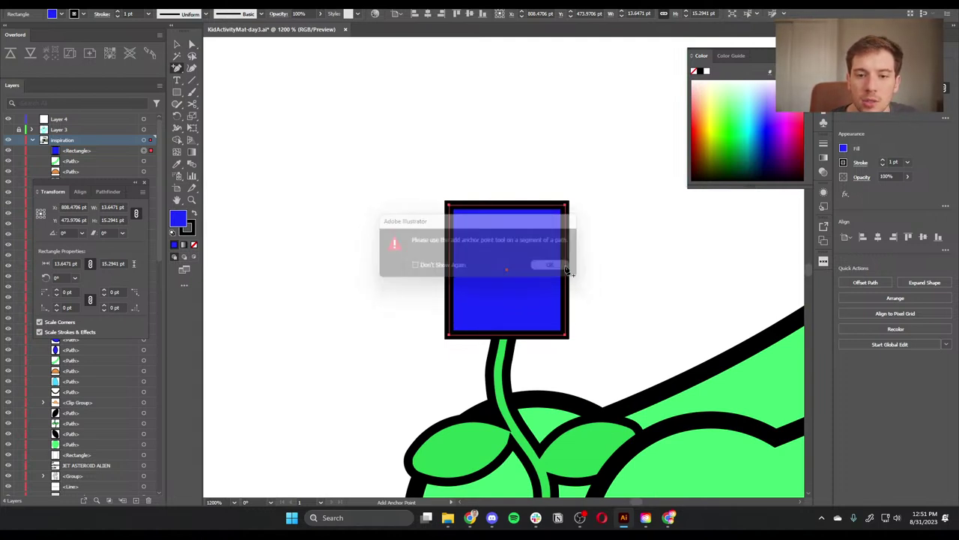
left_click(478, 210)
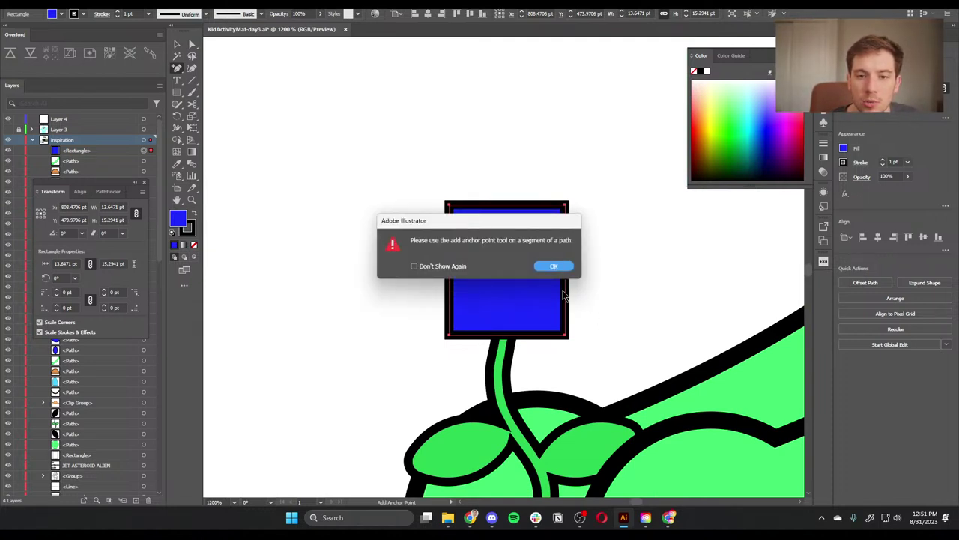
left_click(554, 266)
left_click(469, 205)
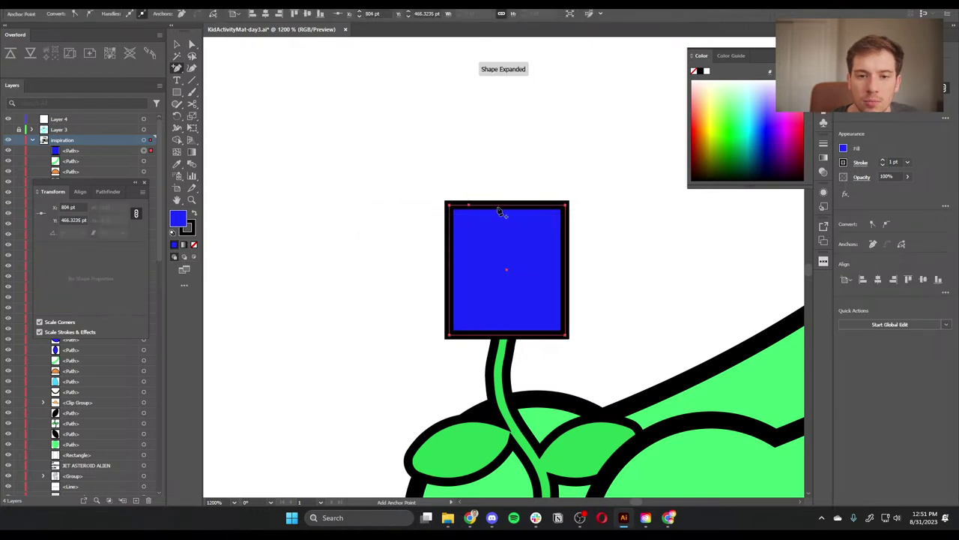
left_click(494, 211)
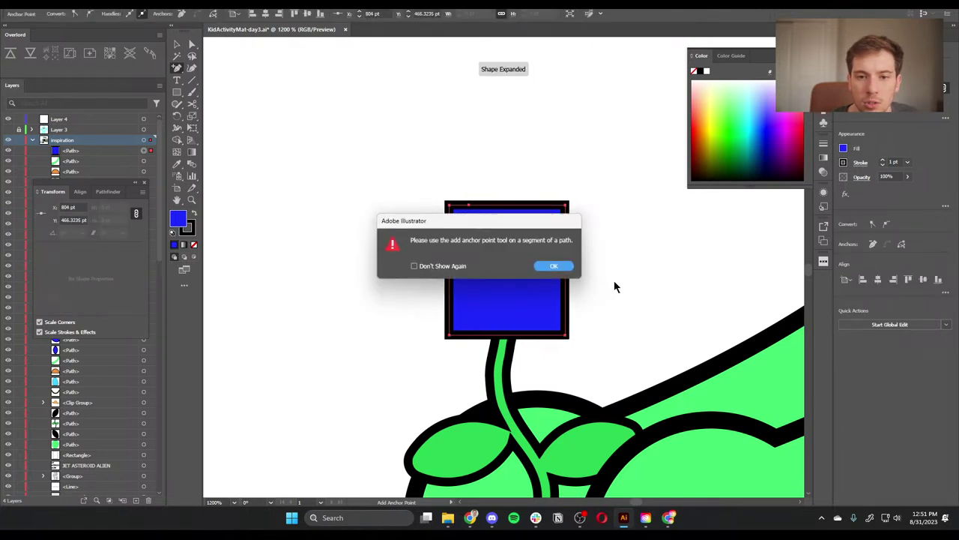
left_click(552, 266)
left_click(495, 209)
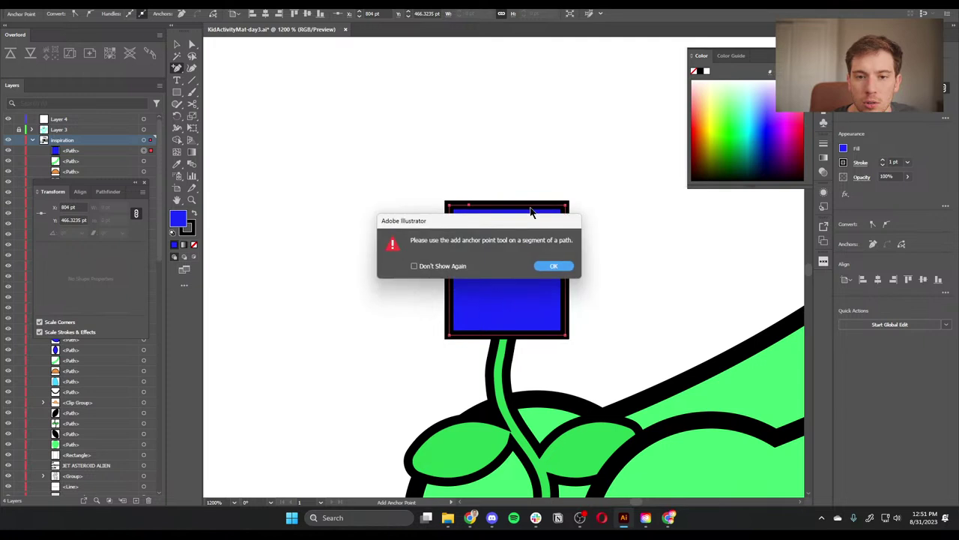
left_click(554, 266)
key("ctrl+equal")
key("ctrl+equal")
key("ctrl+equal")
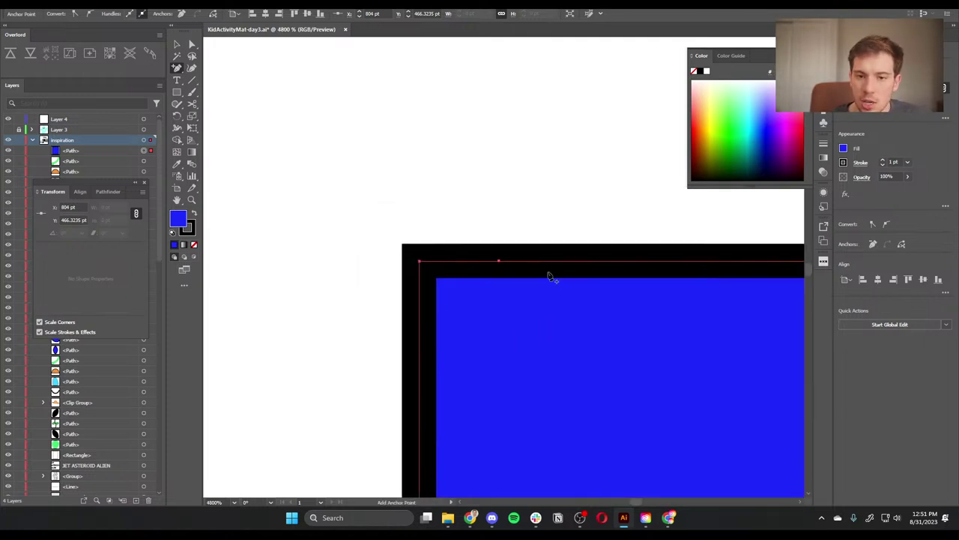
left_click(597, 265)
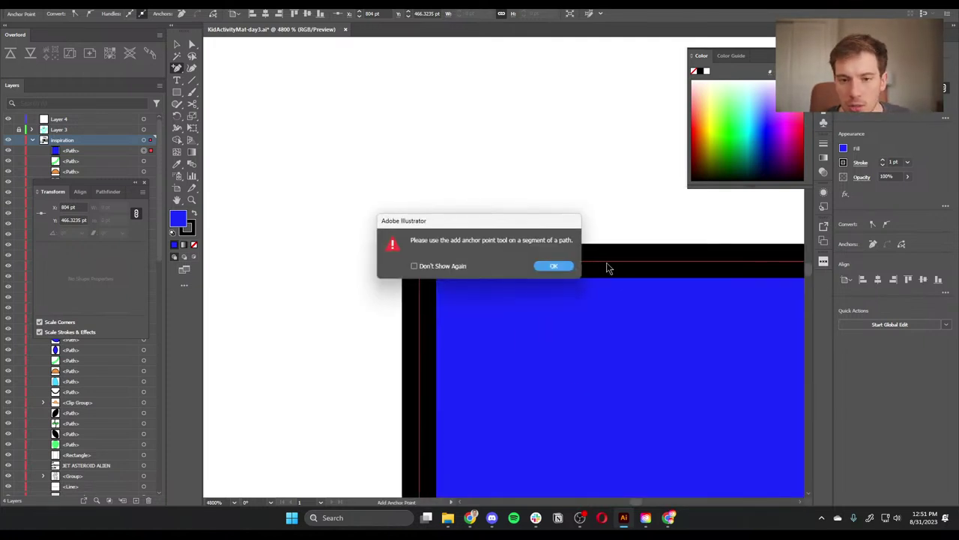
left_click(553, 267)
left_click_drag(706, 299, 530, 340)
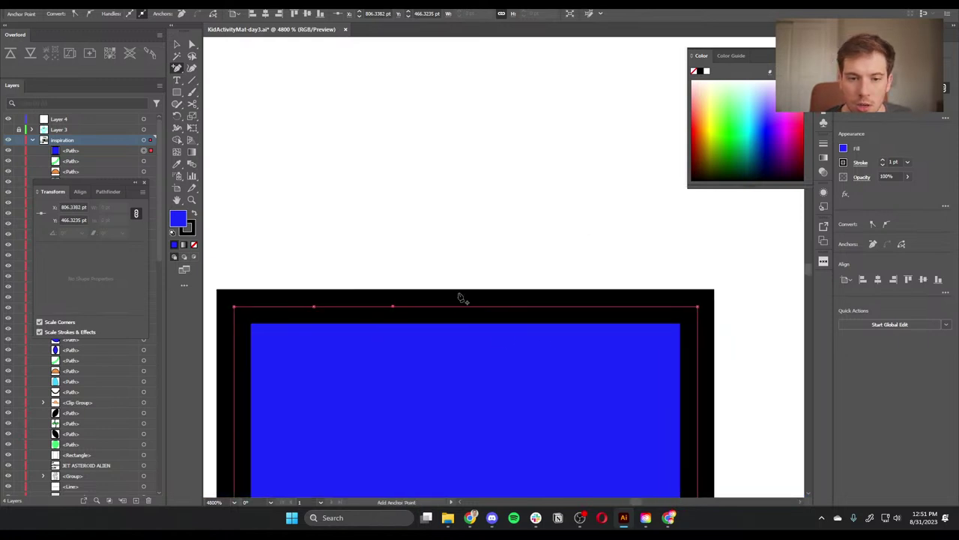
left_click(592, 307)
Step: Lower alternate points of the top edge into a zigzag, adding a fifth anchor point near the right corner for the last notch
key("a")
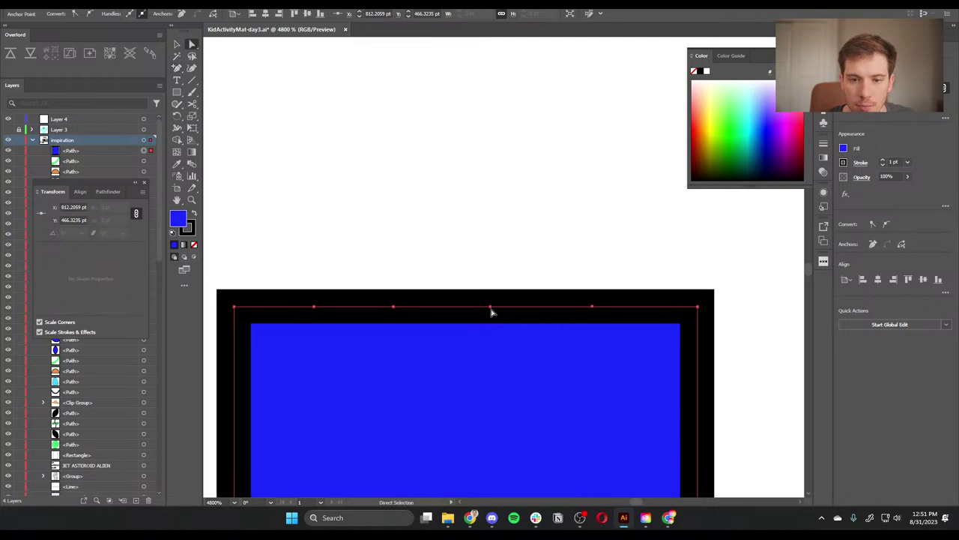
left_click(489, 307)
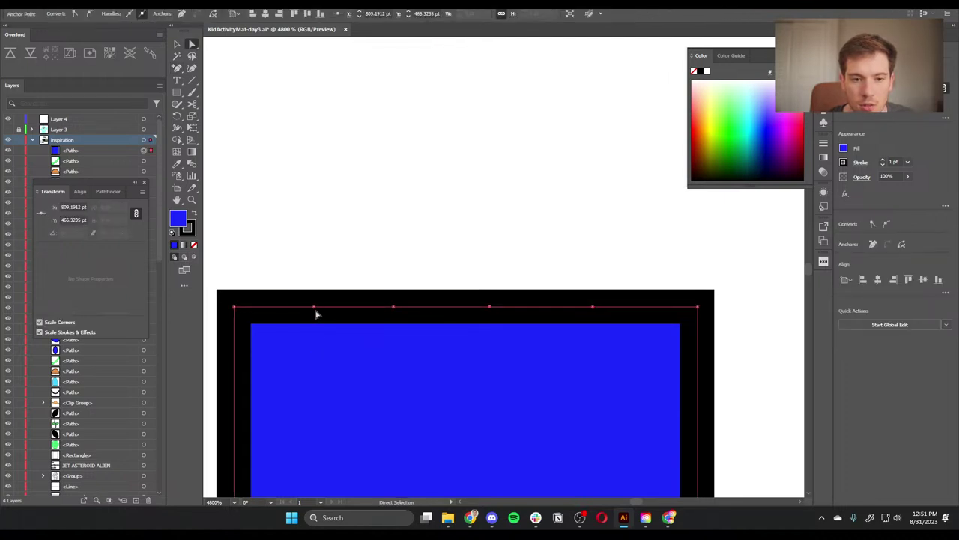
left_click_drag(491, 308, 494, 368)
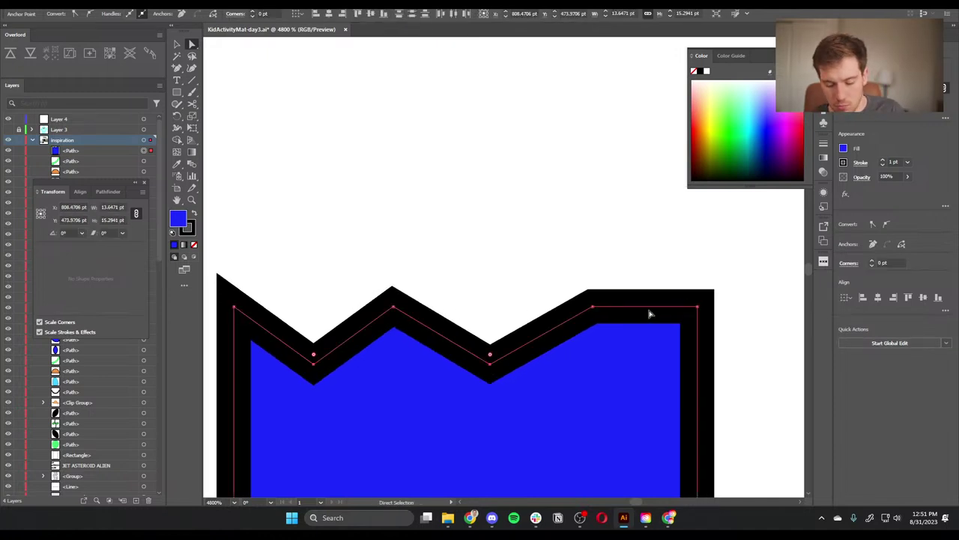
key("plus")
left_click(649, 308)
key("a")
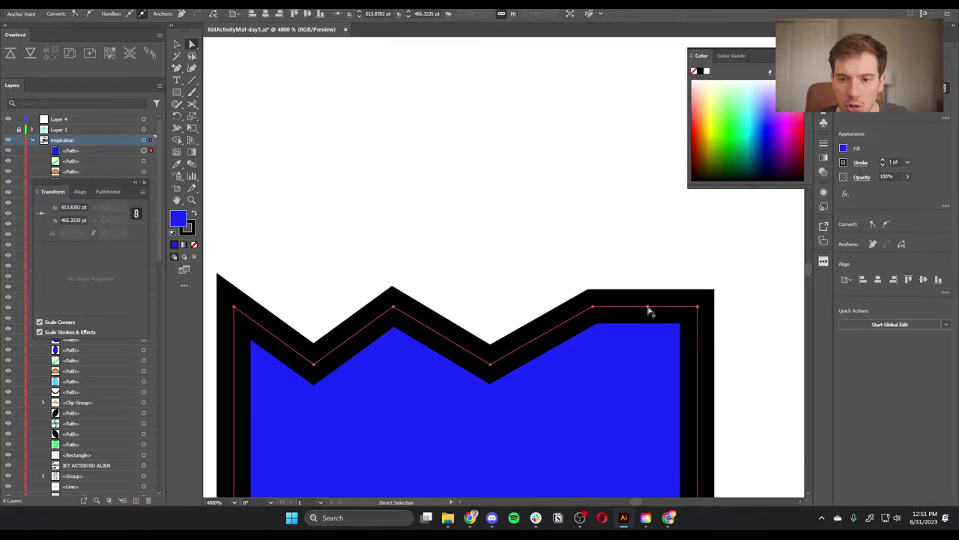
left_click_drag(649, 307, 653, 370)
left_click(766, 375)
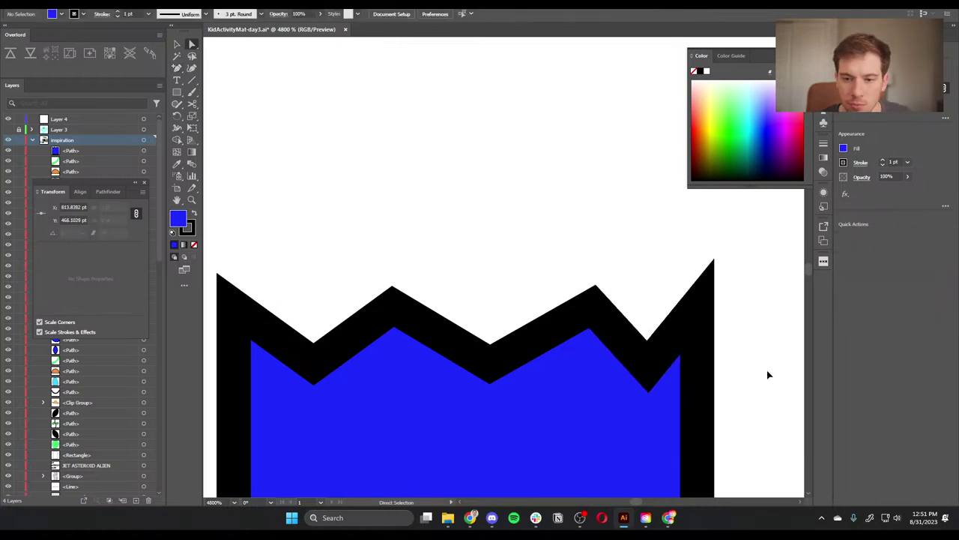
Step: Scale the inner zigzag points closer together so the notches along the blue flower's top are more evenly spaced
key("ctrl+minus")
key("ctrl+minus")
key("ctrl+minus")
key("ctrl+minus")
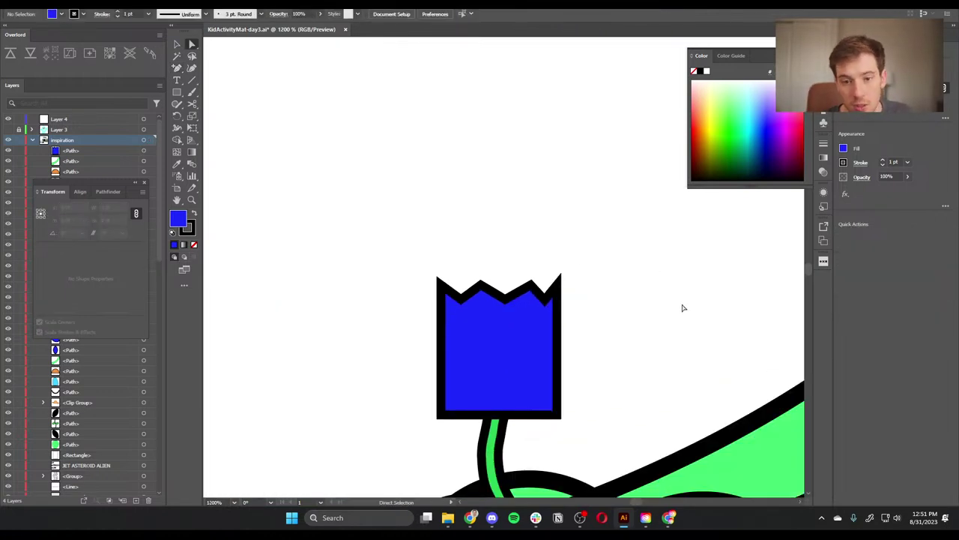
left_click_drag(480, 304, 543, 306)
key("s")
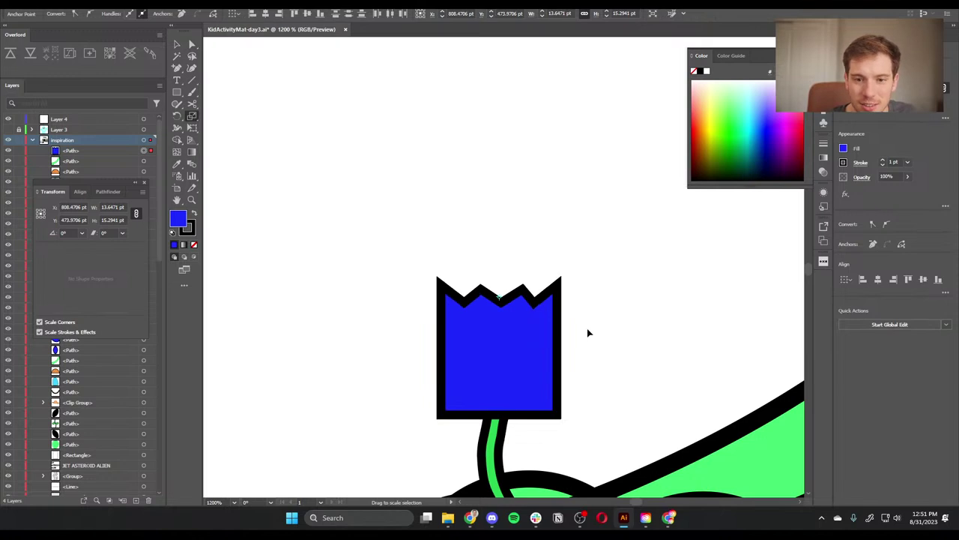
key("ctrl+z")
key("ctrl+z")
key("ctrl+shift+z")
key("ctrl+shift+z")
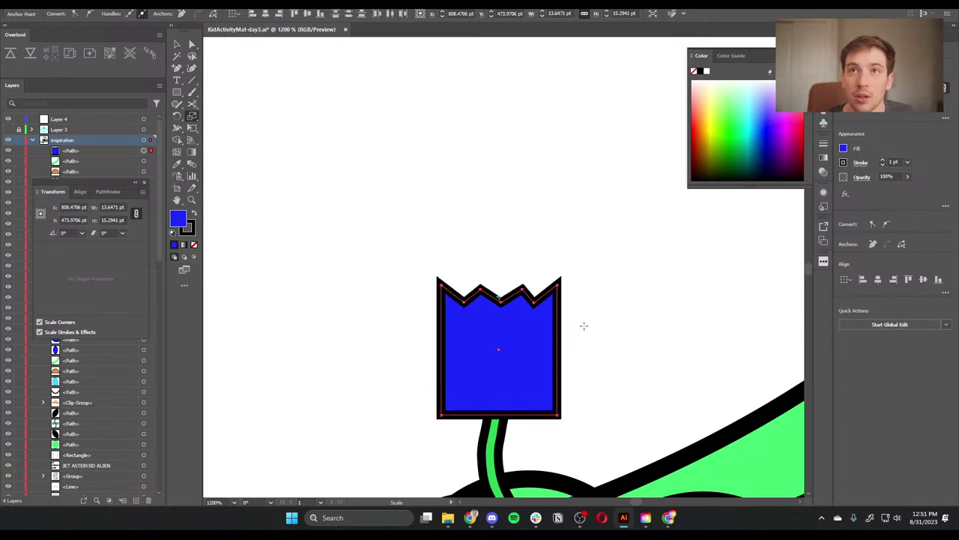
key("a")
left_click(597, 387)
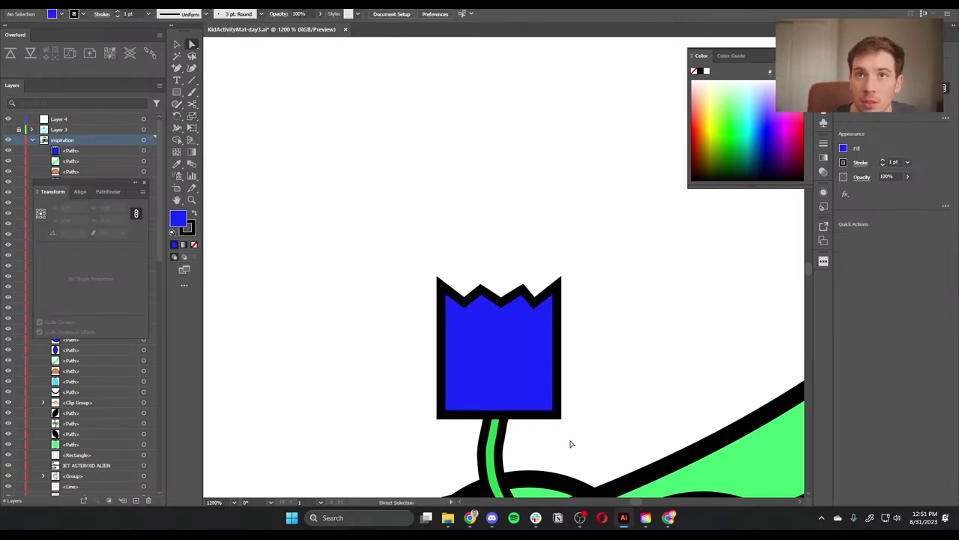
Step: Round the two bottom corners of the blue shape fully to form a tulip head
left_click_drag(574, 430, 549, 395)
left_click_drag(427, 430, 669, 216)
left_click(615, 334)
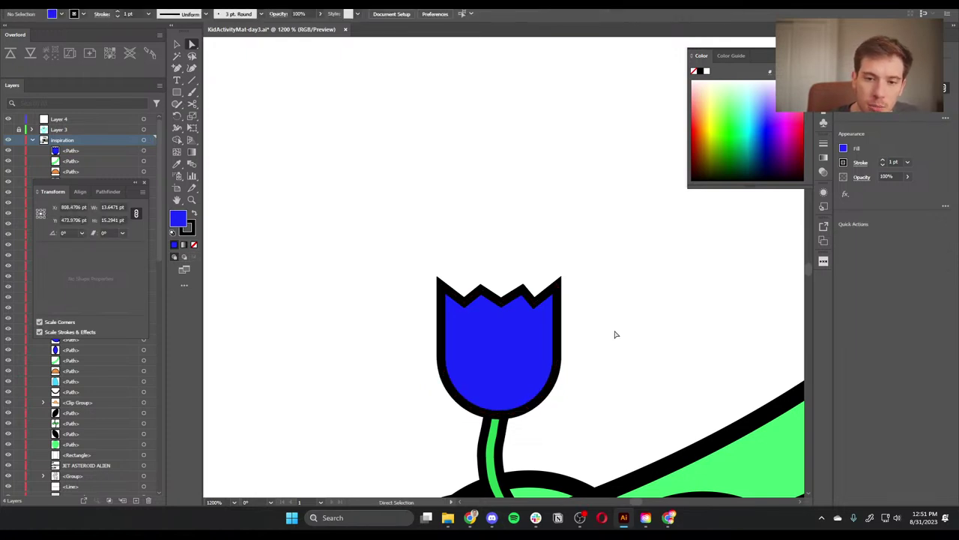
Step: Delete the straw hat from the duplicated alien's head
key("ctrl+minus")
key("ctrl+minus")
key("ctrl+minus")
key("ctrl+minus")
key("ctrl+minus")
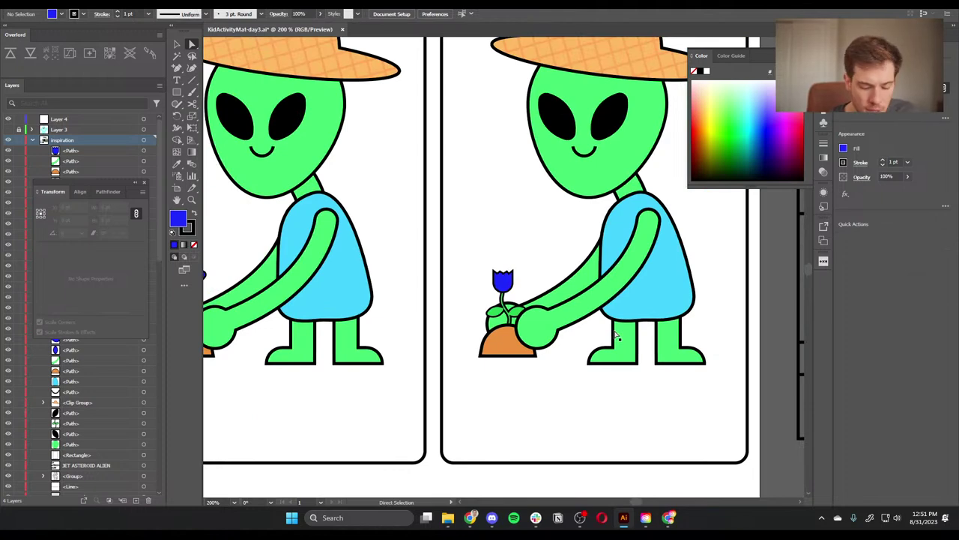
key("v")
left_click_drag(461, 245, 516, 399)
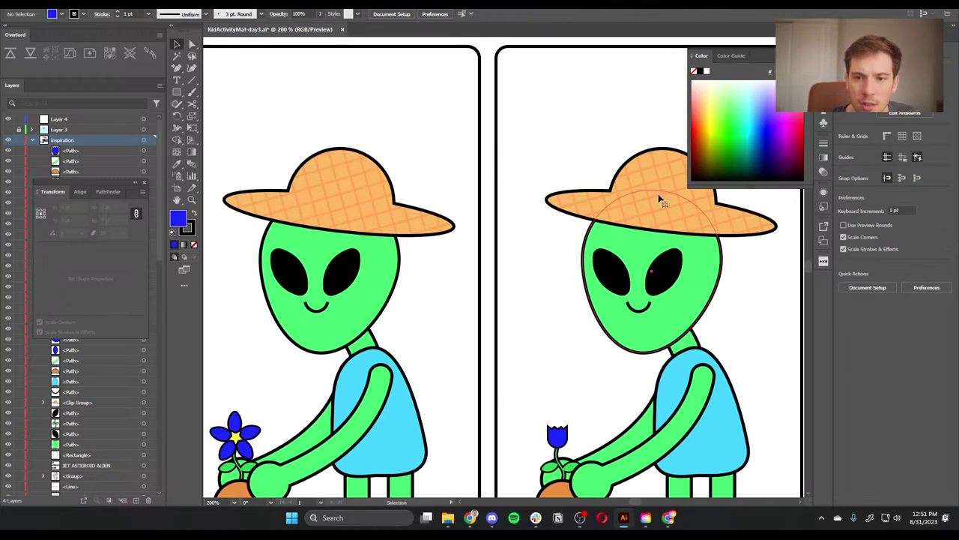
left_click(660, 198)
left_click(662, 189, "shift")
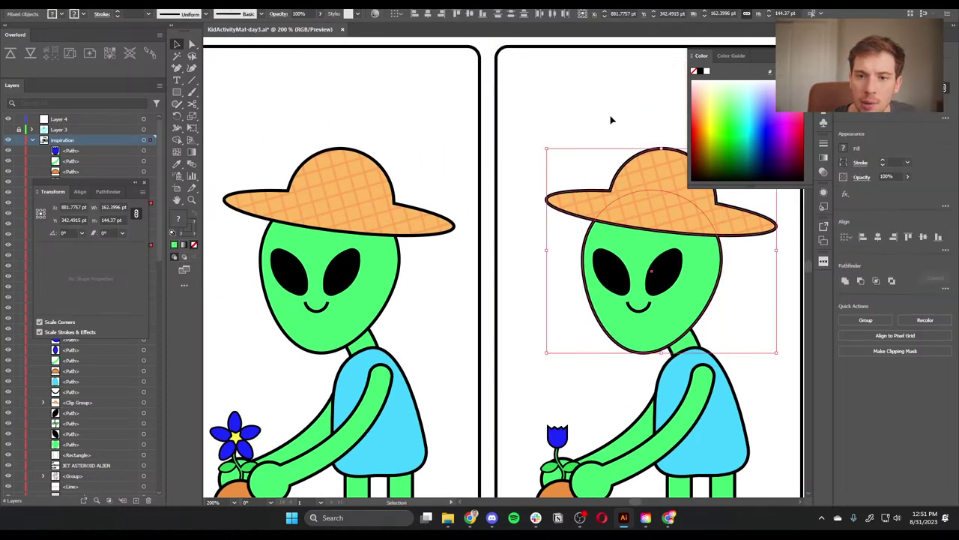
left_click(611, 120)
left_click(676, 184)
key("Delete")
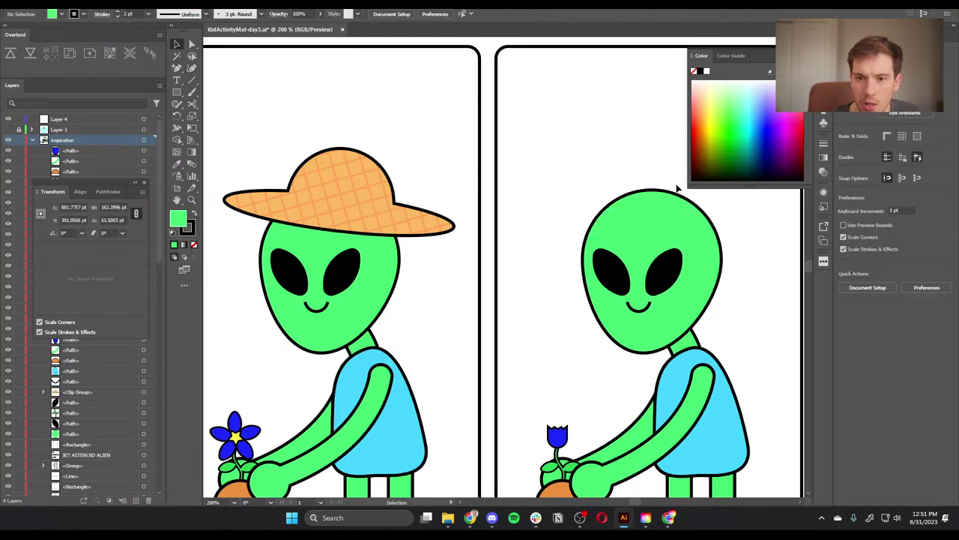
Step: Draw a rectangle about 71 by 59 pt above the duplicated alien's head and round its two top corners fully into a dome
left_click(177, 92)
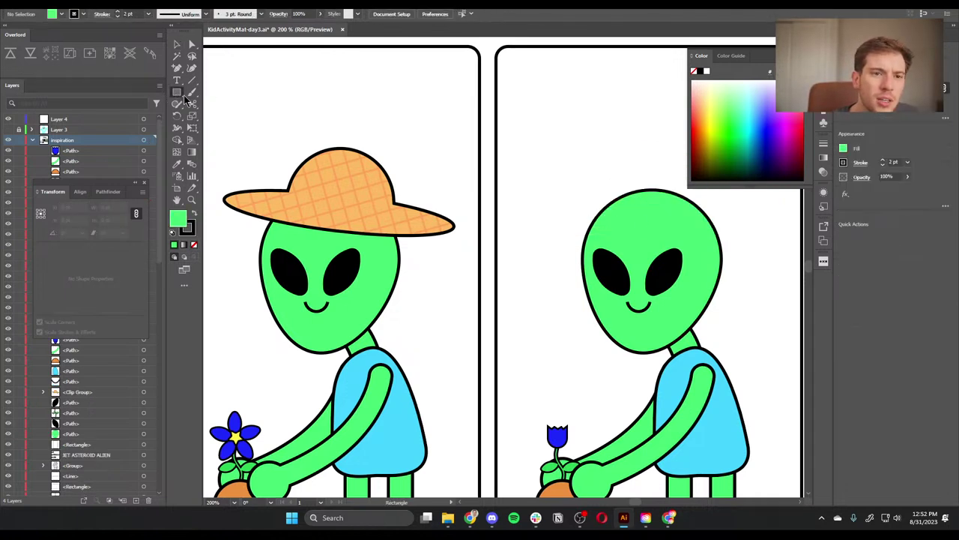
left_click_drag(567, 118, 669, 200)
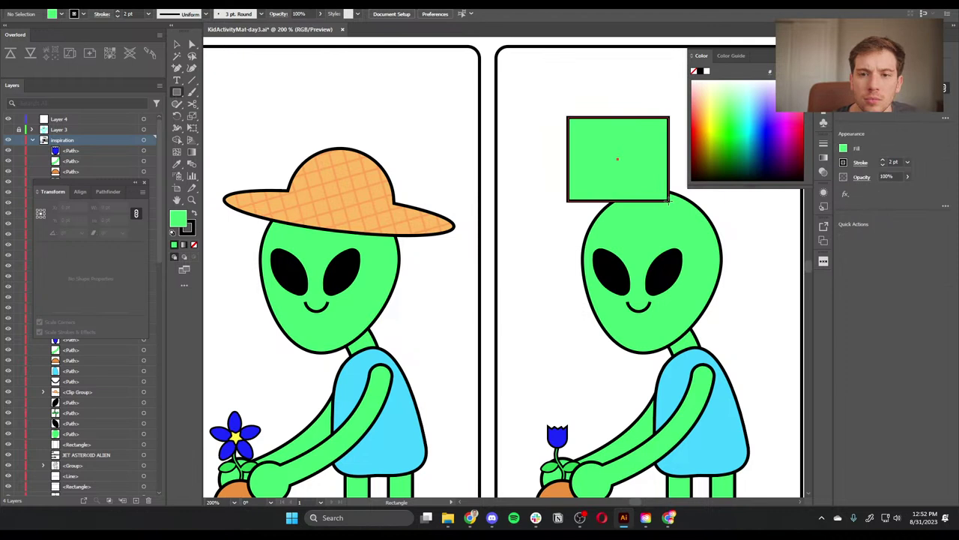
key("a")
left_click_drag(544, 100, 700, 150)
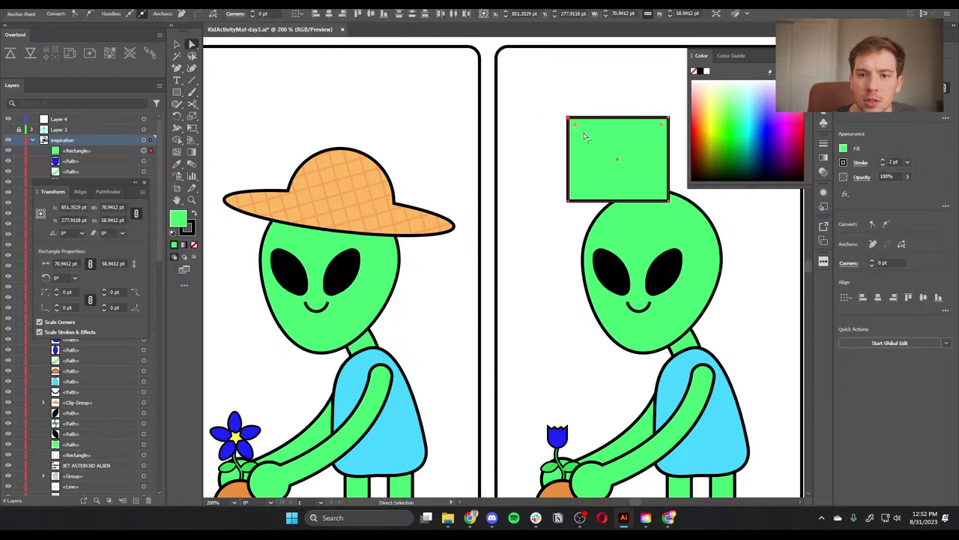
left_click_drag(585, 135, 604, 153)
Step: Shorten the dome by raising its bottom edge evenly
left_click(569, 201)
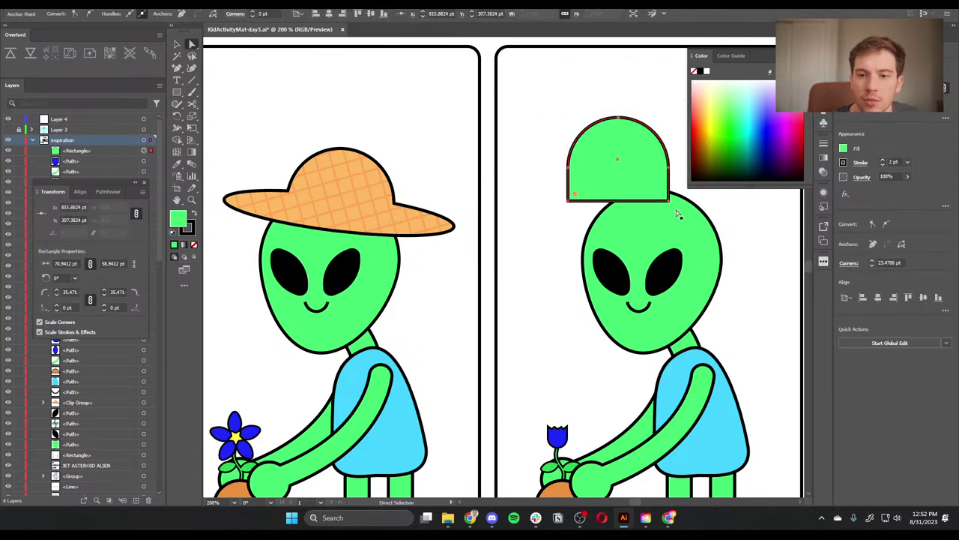
left_click(665, 201)
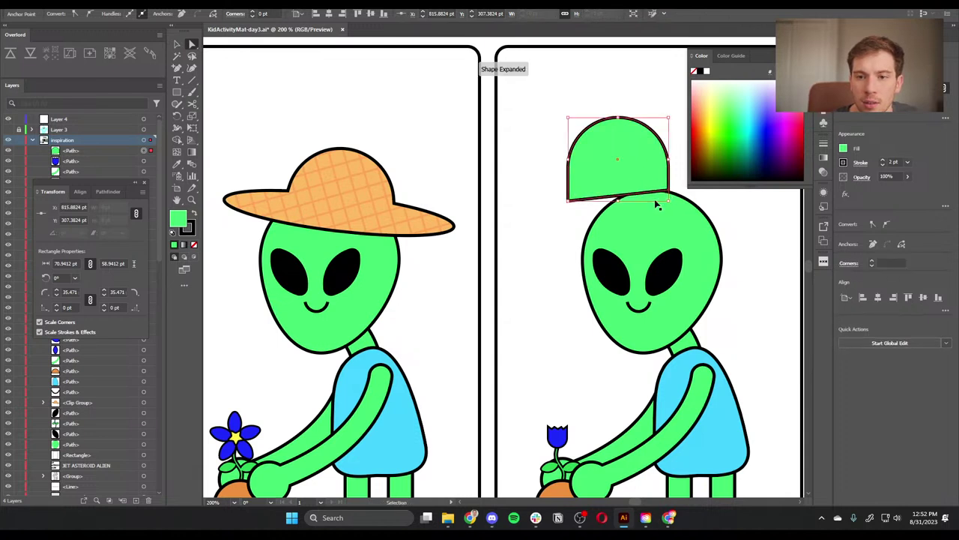
left_click_drag(569, 204, 575, 184)
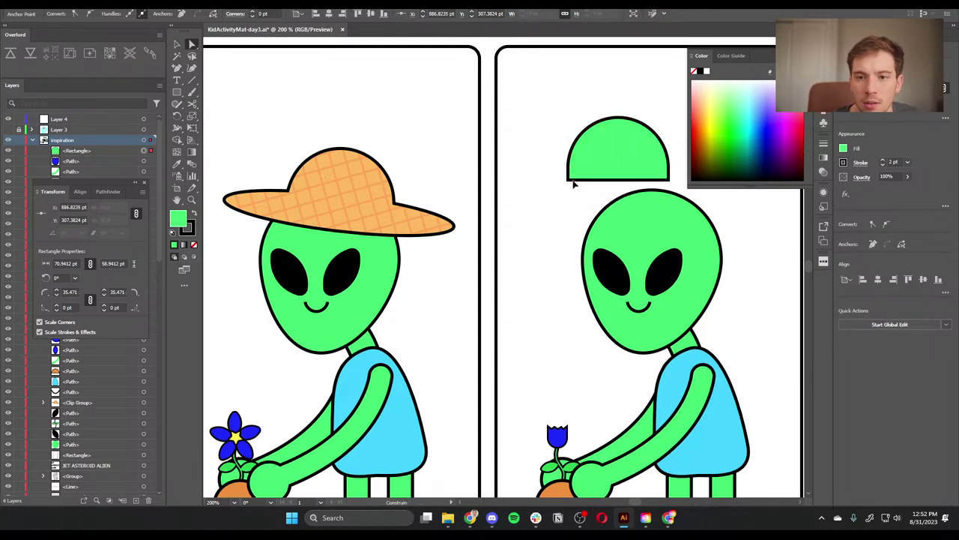
left_click(553, 210)
Step: Add a thin brim about 107 pt wide under the dome, extending past its left side with a rounded left end
key("m")
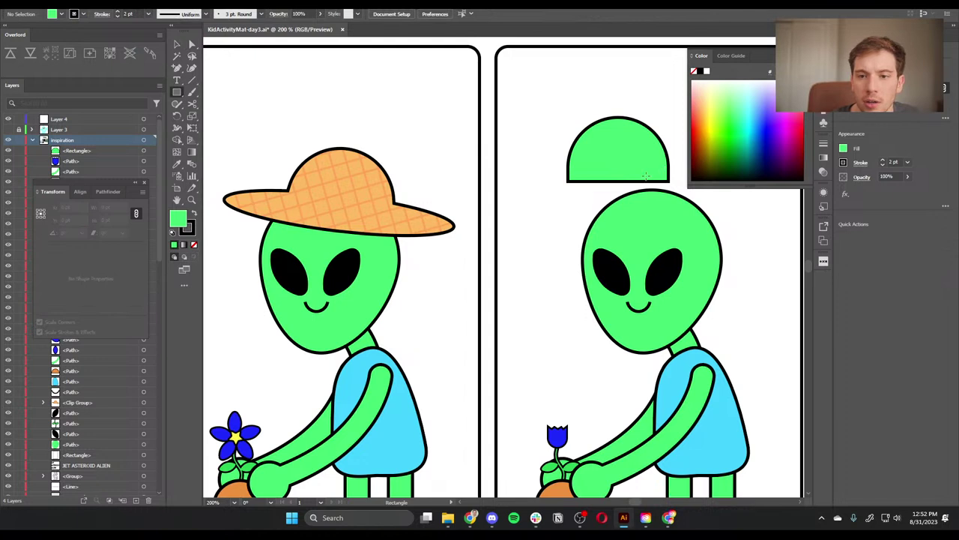
mouse_move(668, 182)
left_mouse_down()
mouse_move(517, 192)
mouse_move(617, 206)
left_mouse_up()
key("a")
left_click(524, 238)
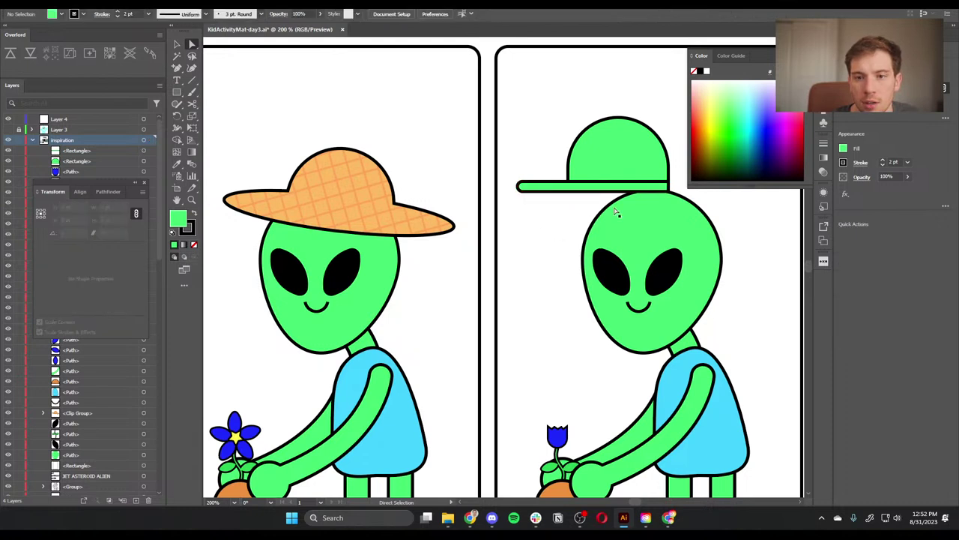
Step: Color the dome and brim with the shirt's light blue and move the cap onto the duplicated alien's head
key("v")
left_click_drag(559, 100, 580, 203)
key("i")
left_click(724, 415)
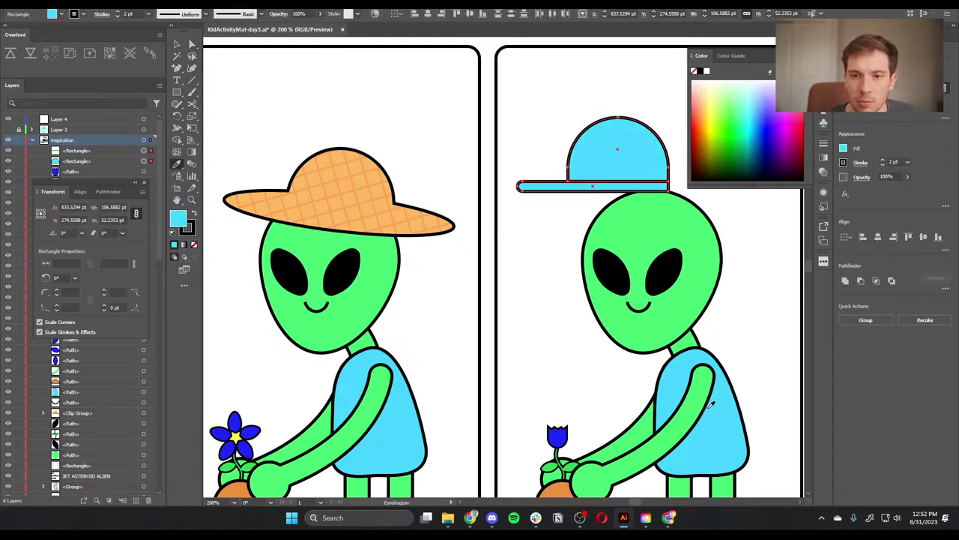
left_click(177, 43)
left_click_drag(608, 153, 639, 174)
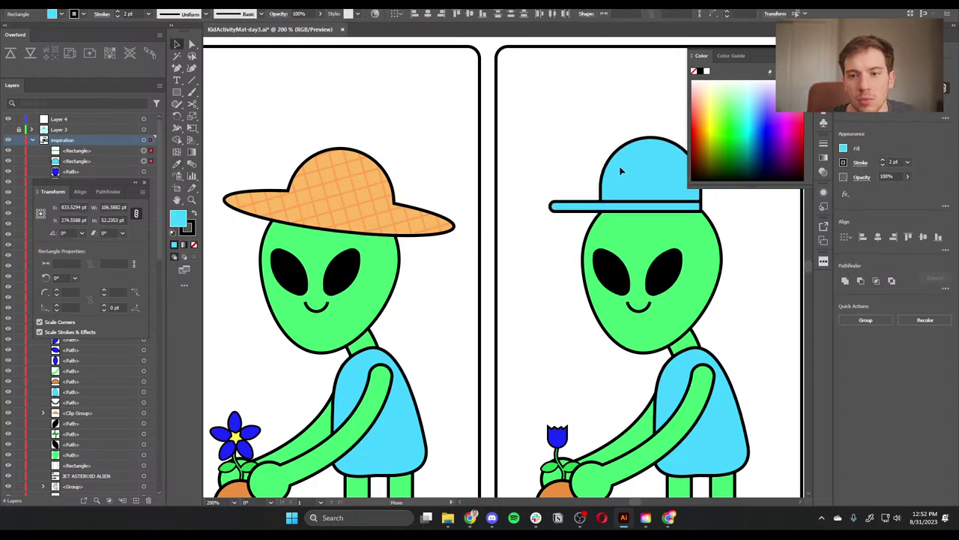
Step: Tilt the blue cap about 17 degrees clockwise and seat it on the duplicated alien's head
key("r")
left_click_drag(612, 79, 636, 76)
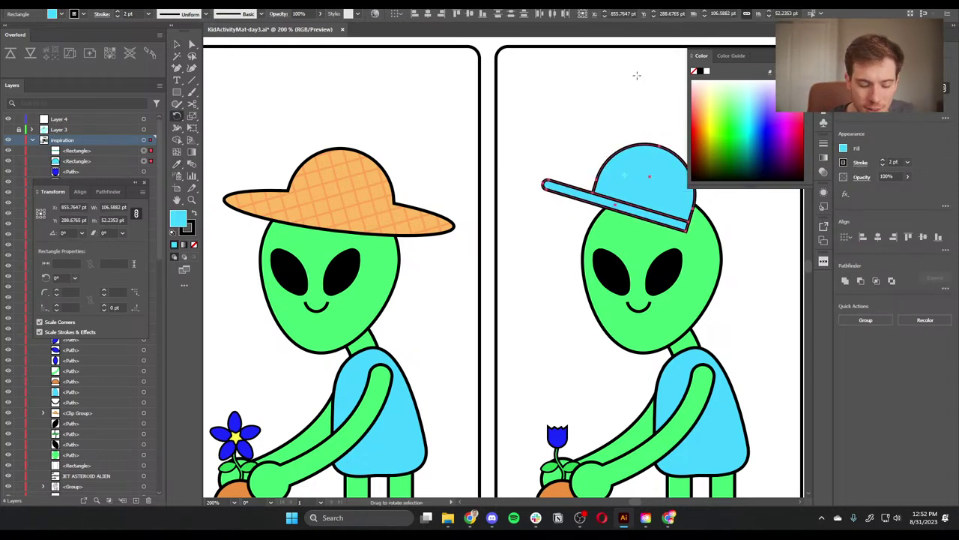
key("v")
left_click_drag(646, 174, 675, 173)
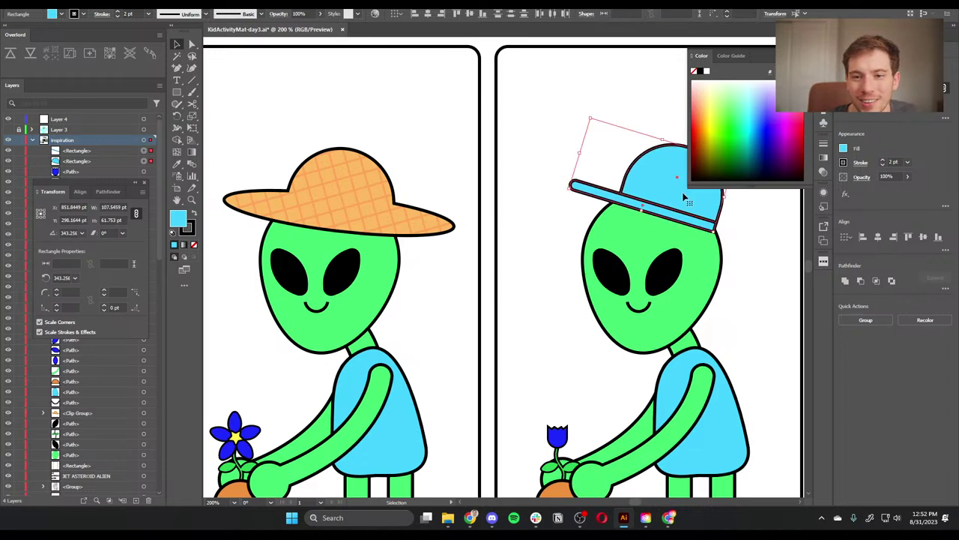
Step: Draw a small light blue circle about 8.5 pt across on top of the cap as its button
key("space")
left_click_drag(721, 315, 603, 362)
left_click(662, 334)
left_click_drag(178, 93, 206, 116)
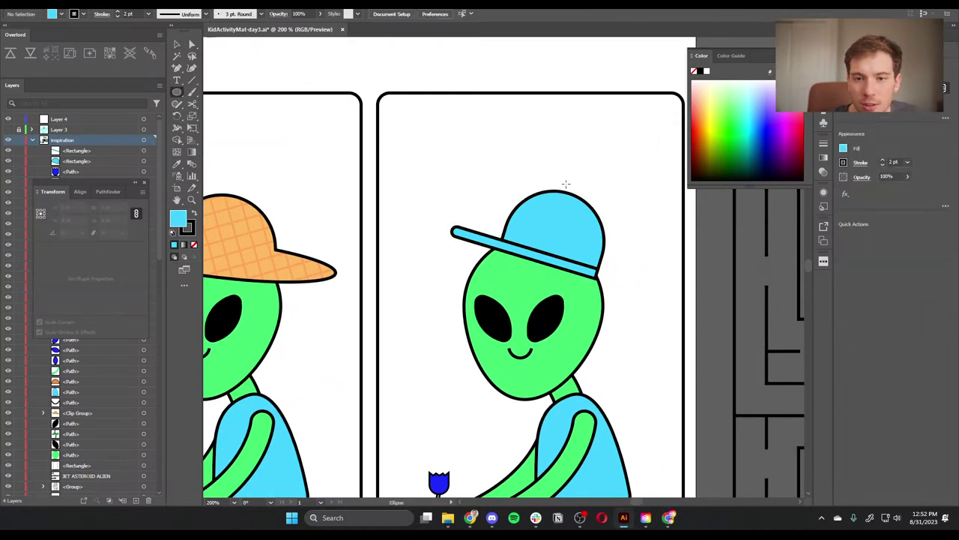
left_click_drag(571, 189, 575, 192)
key("v")
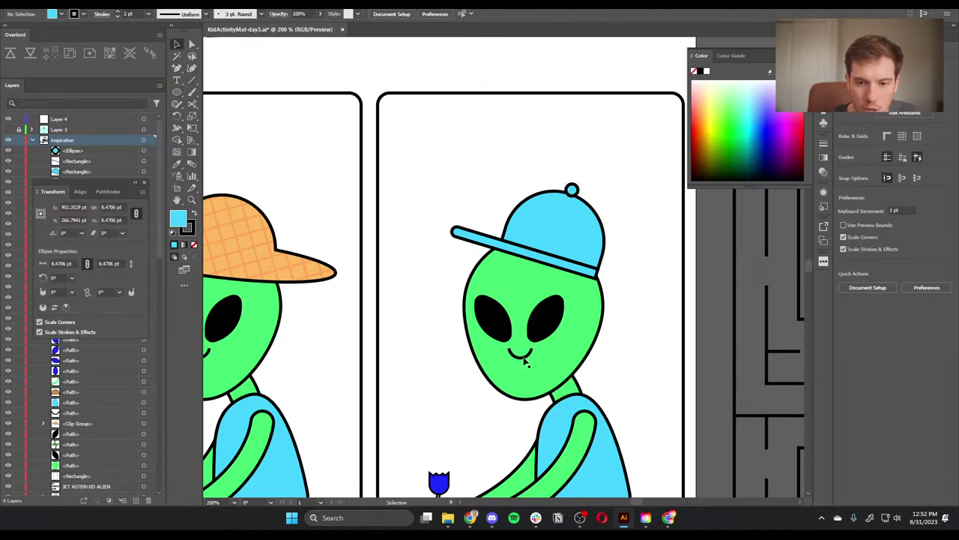
Step: Rotate the duplicated alien's mouth 180 degrees so the smile turns into a frown
left_click(519, 354)
key("r")
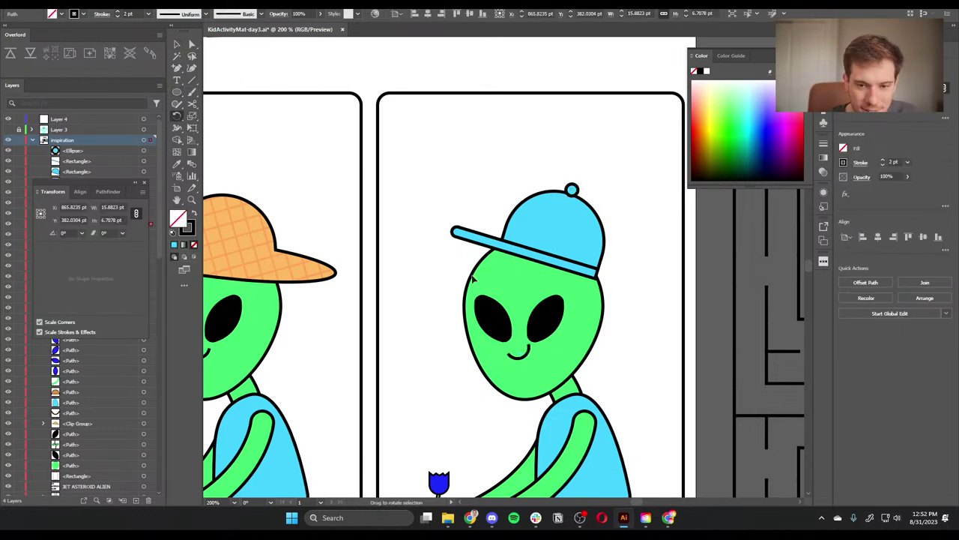
left_click_drag(532, 353, 508, 357)
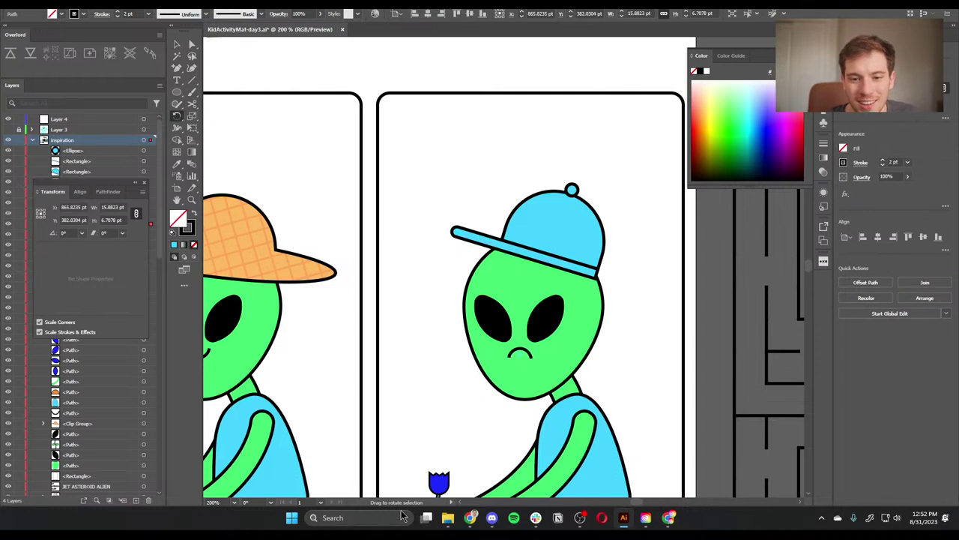
left_click_drag(592, 363, 489, 480)
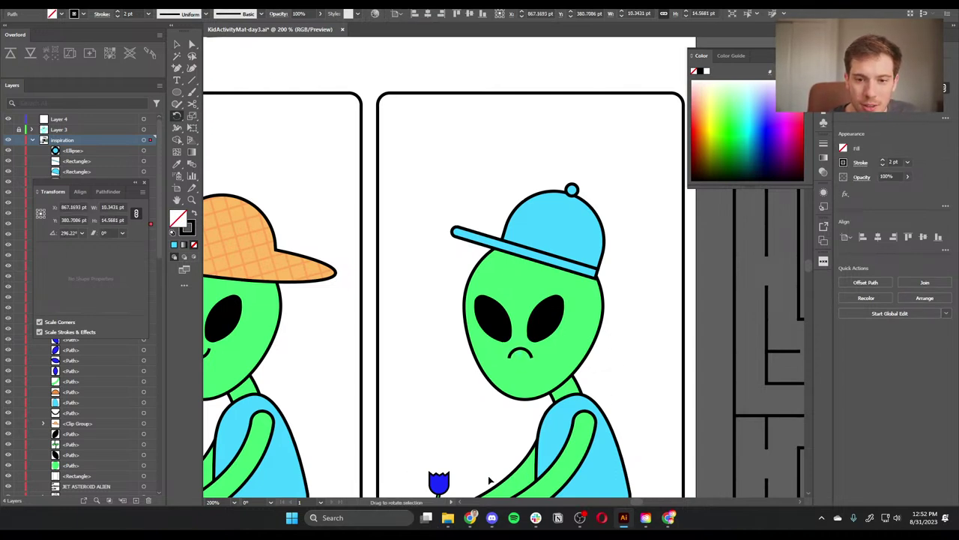
key("v")
left_click(453, 391)
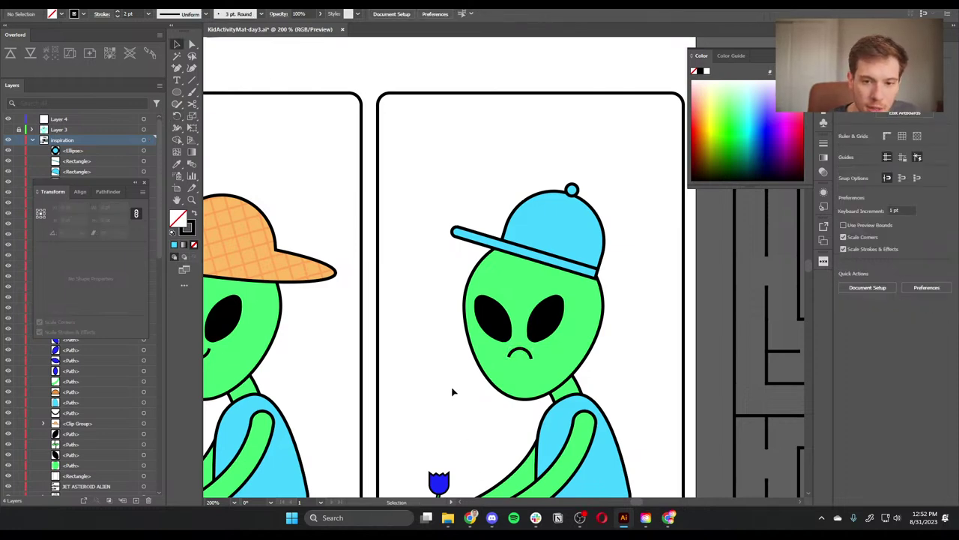
Step: Fill the rounded frame behind the duplicated alien with a pale yellow
key("ctrl+minus")
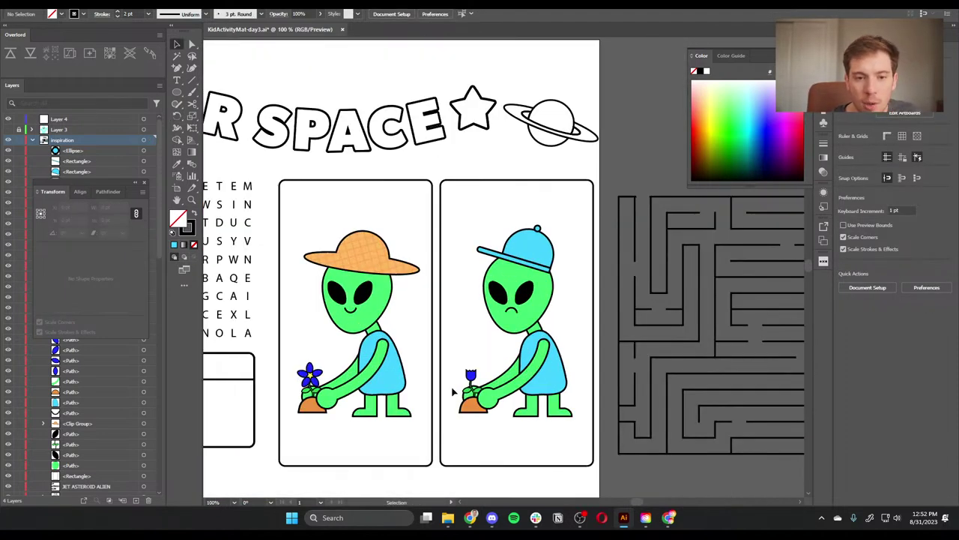
left_click_drag(466, 427, 439, 419)
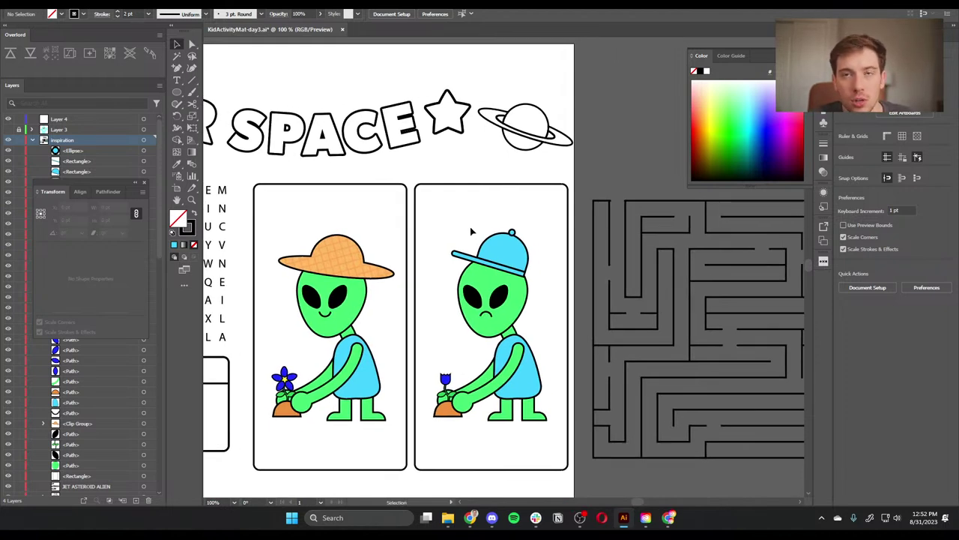
left_click_drag(493, 309, 555, 431)
left_click(516, 481)
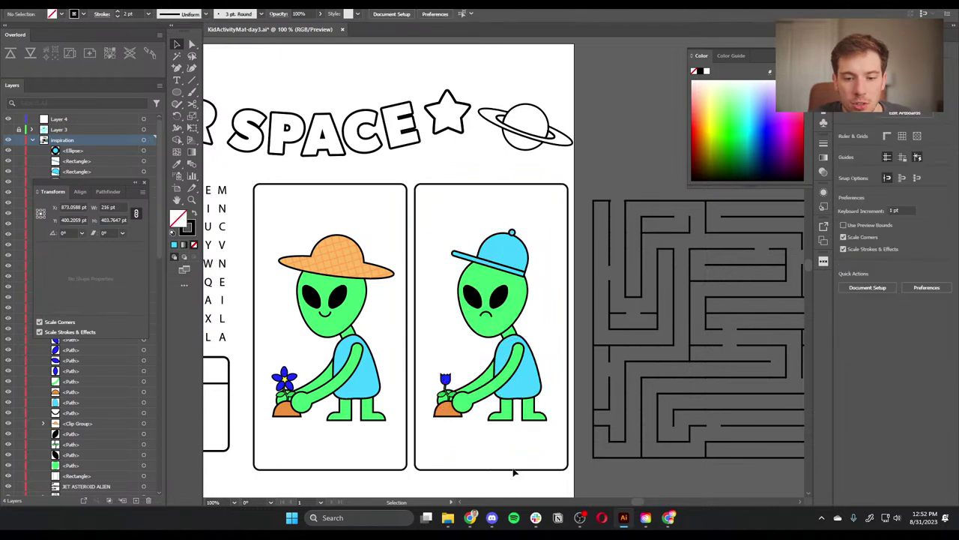
left_click(511, 469)
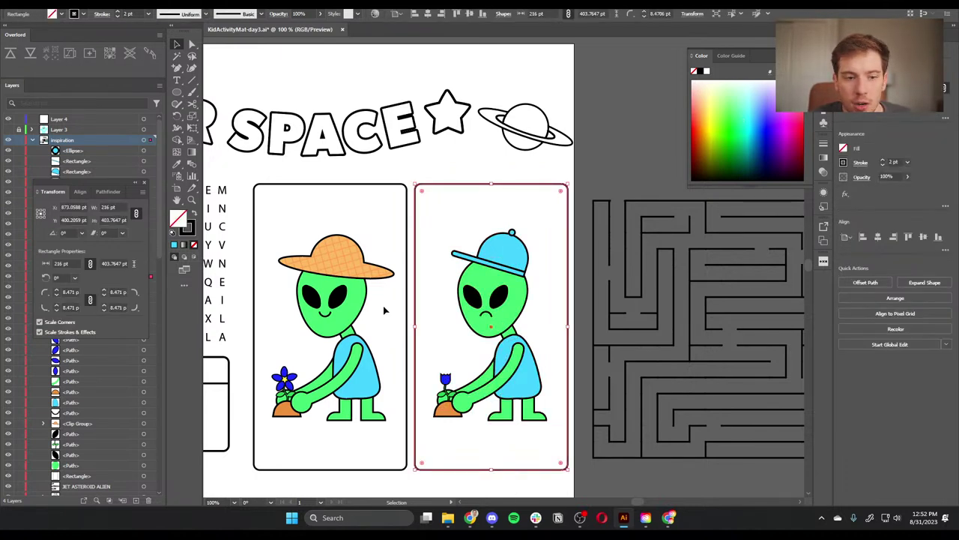
double_click(178, 217)
left_click_drag(546, 173, 549, 141)
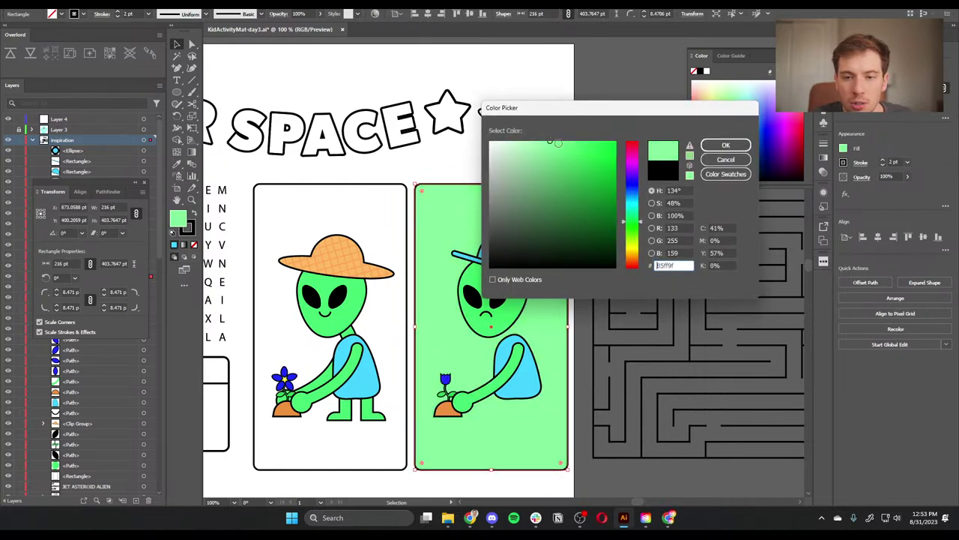
left_click_drag(640, 225, 634, 248)
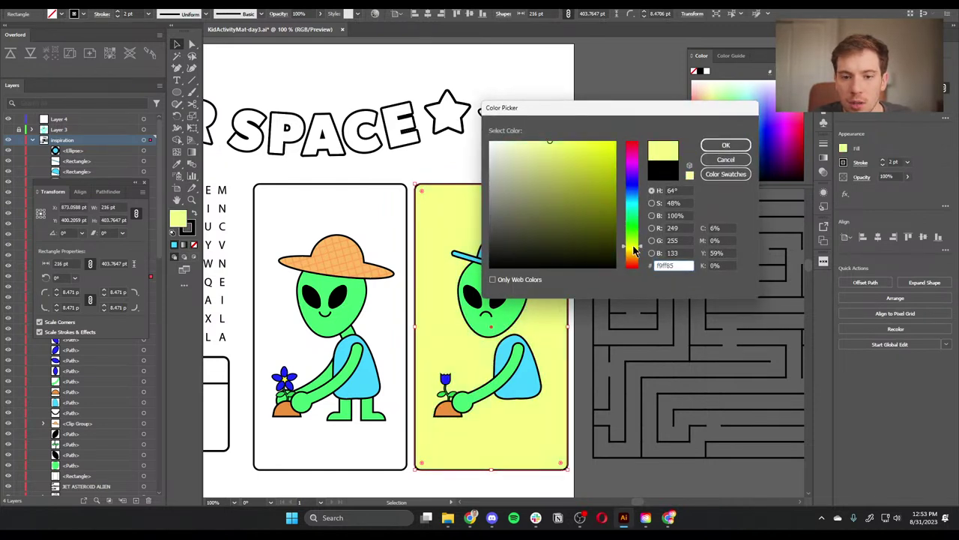
left_click(724, 147)
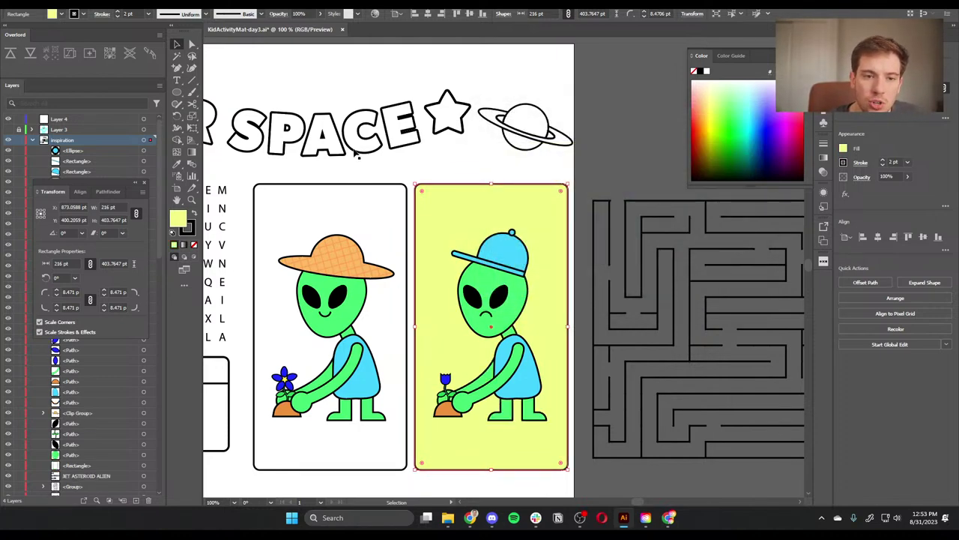
Step: Copy the pale yellow fill from the duplicated scene's frame to the original scene's frame
left_click(352, 196)
key("i")
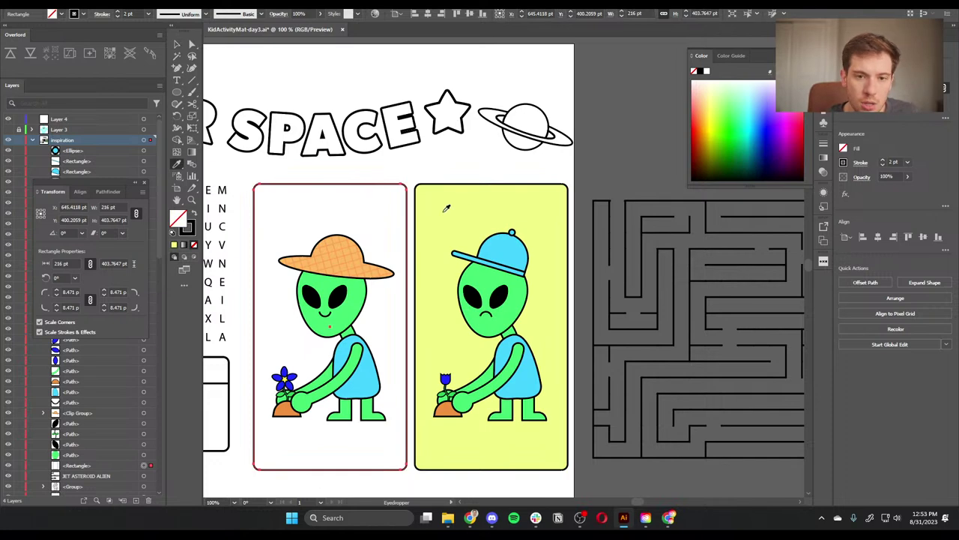
left_click(446, 208)
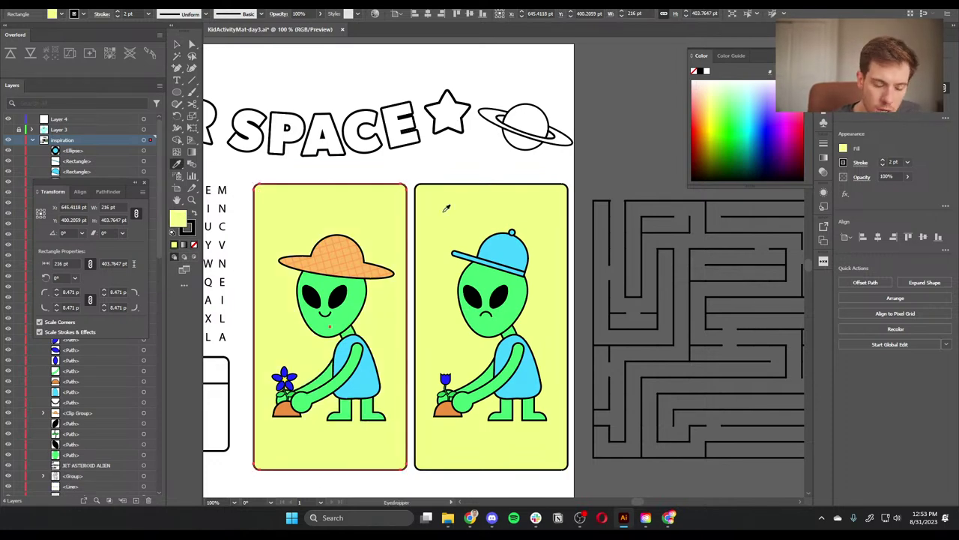
key("v")
left_click(460, 179)
left_click_drag(460, 172, 538, 177)
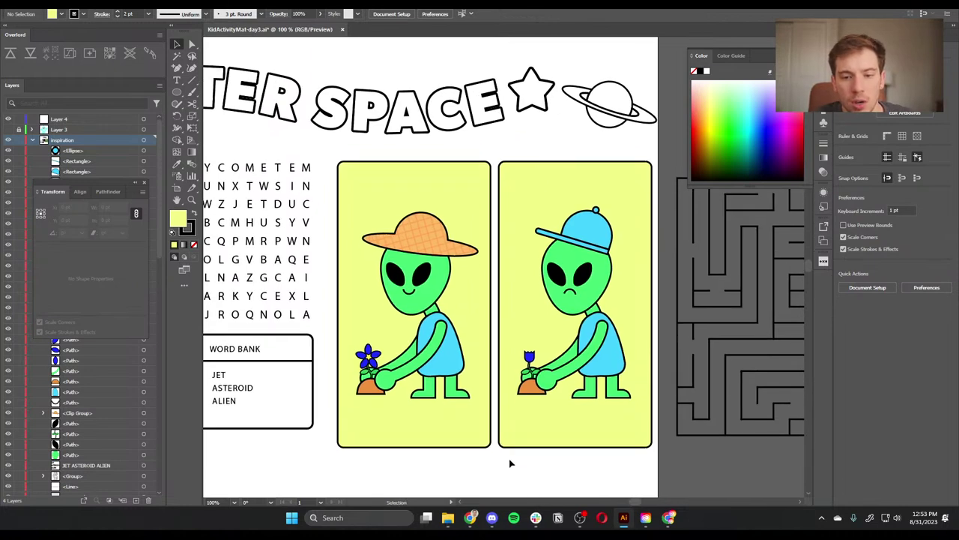
Step: Group all artwork of the duplicated scene and open Recolor Artwork for it, keeping the scene in view
key("a")
left_click_drag(510, 463, 654, 164)
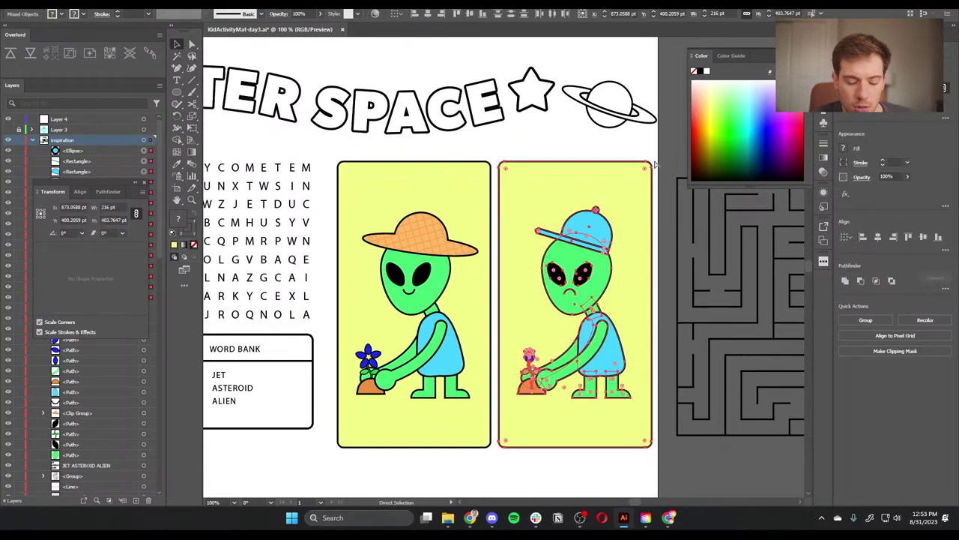
key("v")
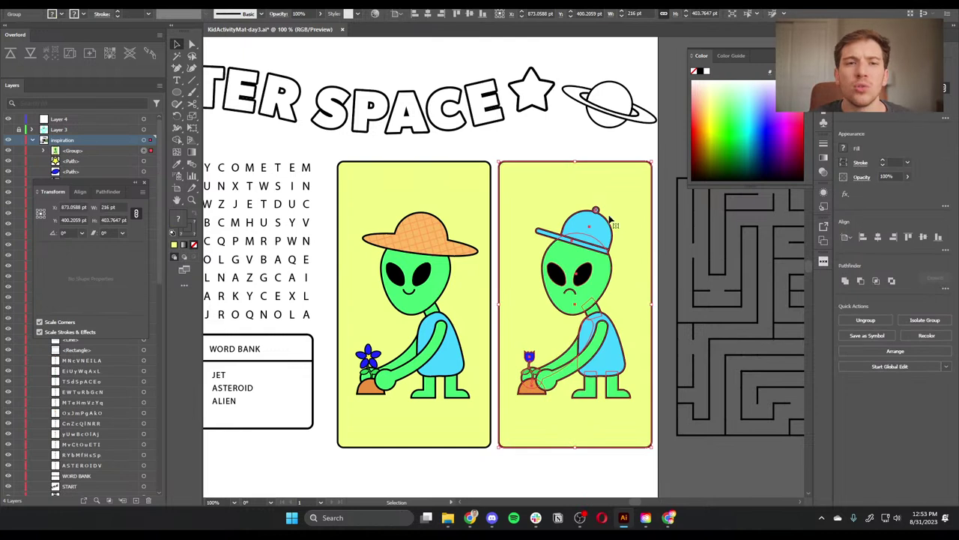
left_click(376, 15)
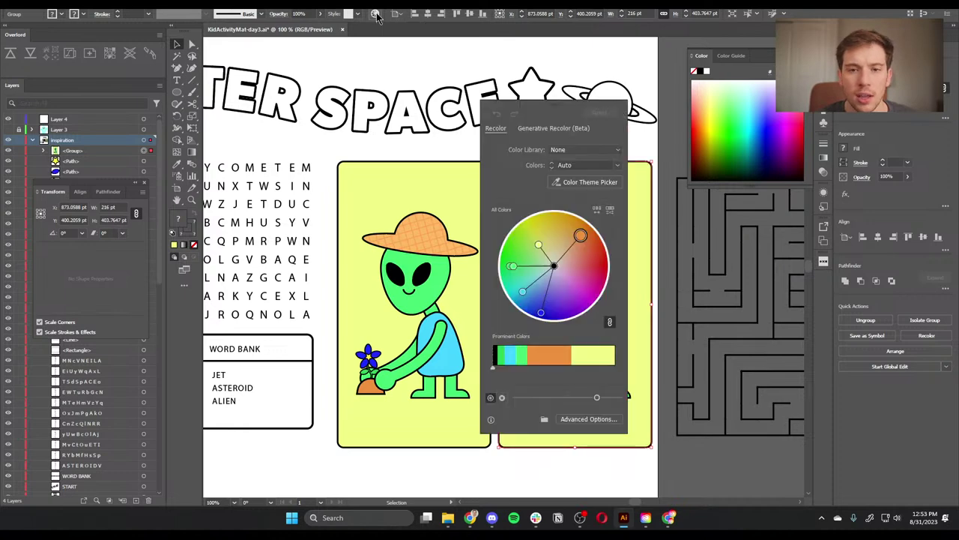
left_click_drag(563, 107, 297, 99)
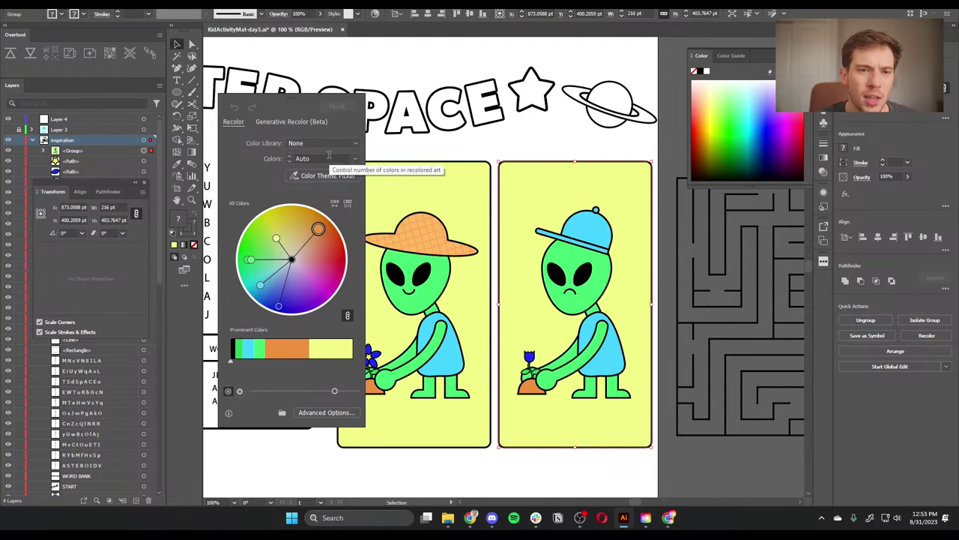
Step: Try limiting the duplicated scene's colors to the PANTONE+ CMYK Coated library and undo it
left_click(356, 159)
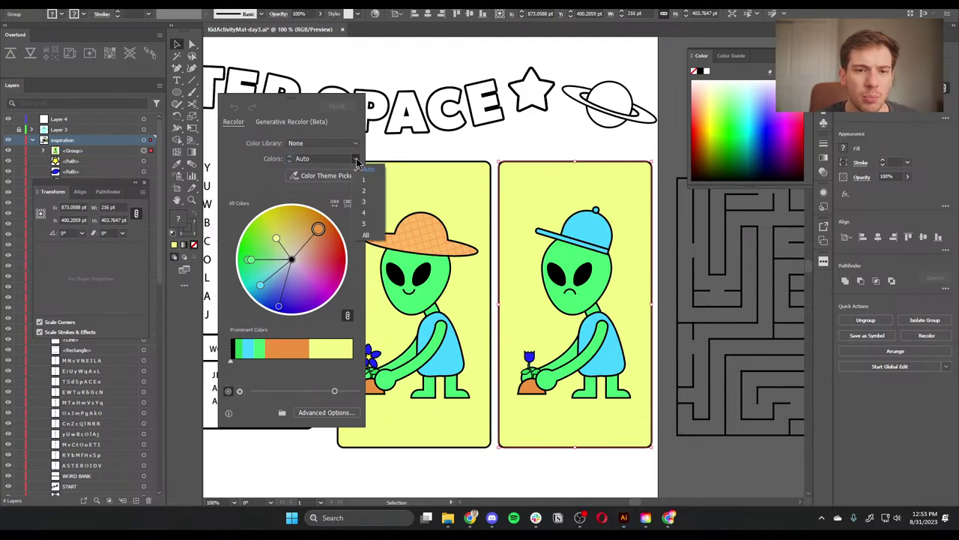
left_click(314, 144)
left_click(324, 146)
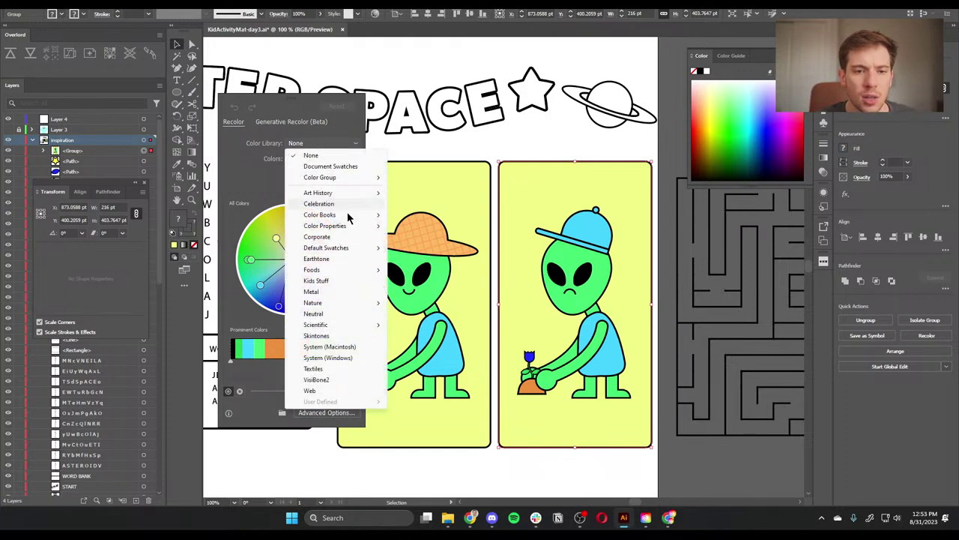
mouse_move(352, 214)
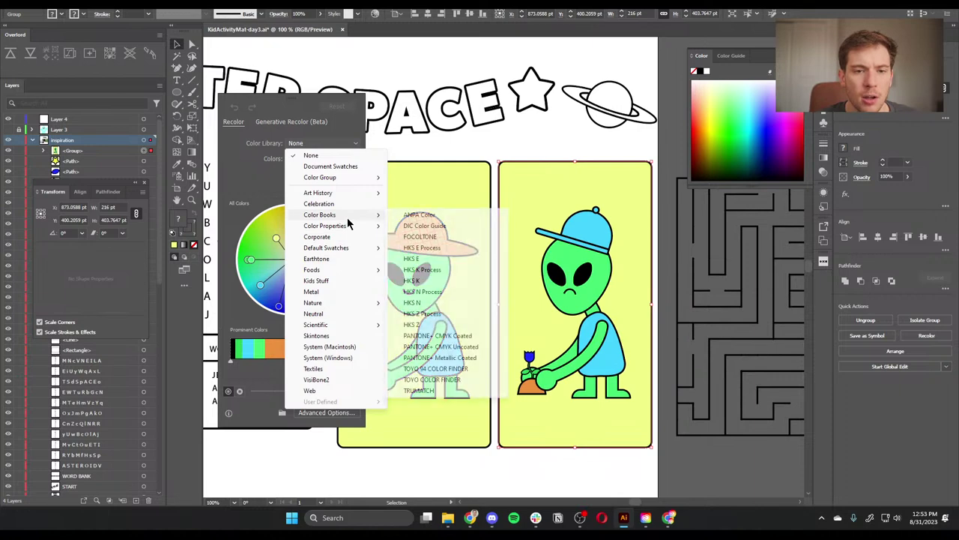
left_click(443, 336)
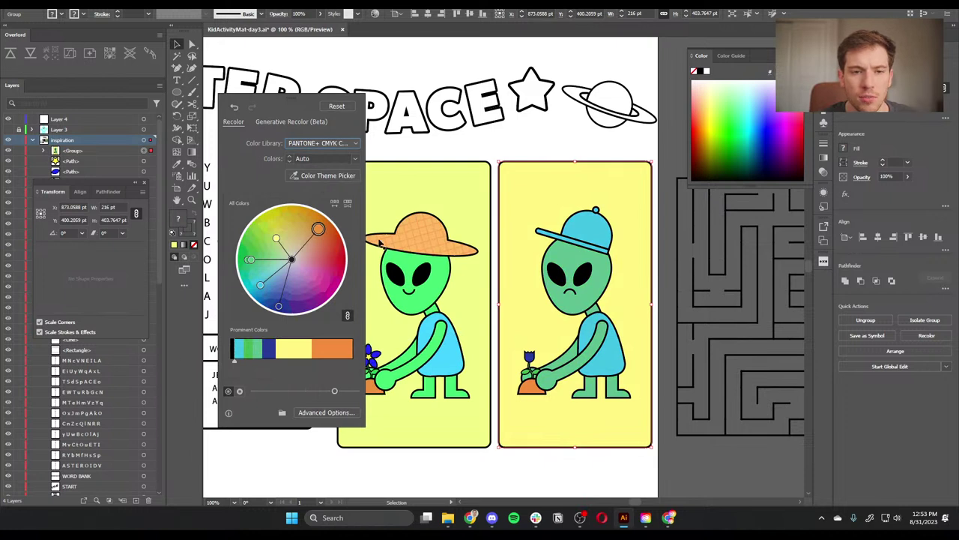
key("ctrl+z")
Step: Generate recolor variations of the duplicated scene with the sample prompt "Summer by the sea" and apply the orange-background one
left_click(292, 124)
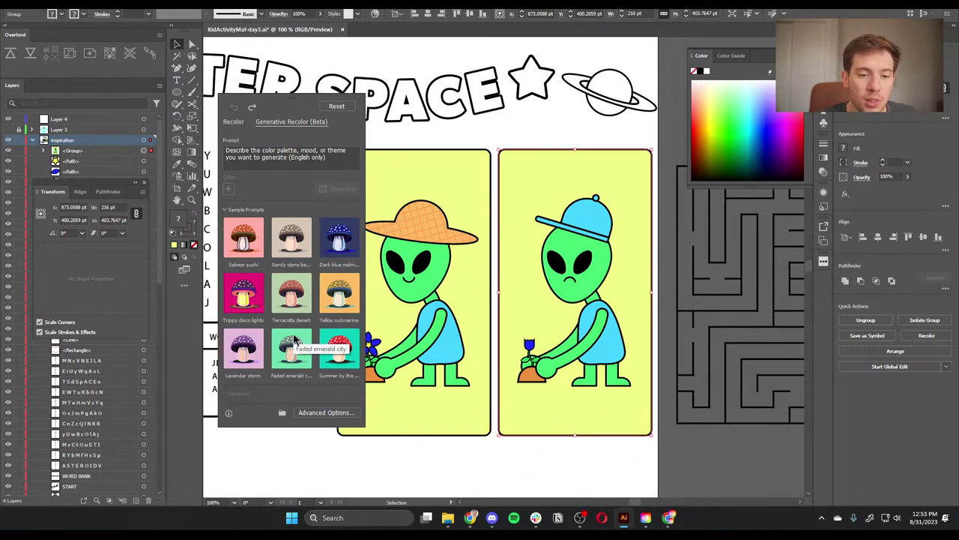
left_click(347, 354)
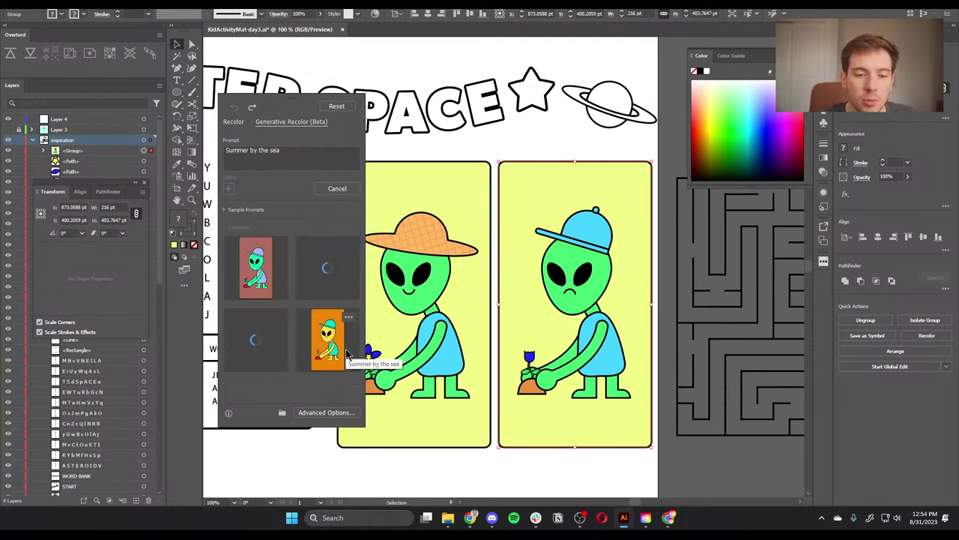
left_click(327, 341)
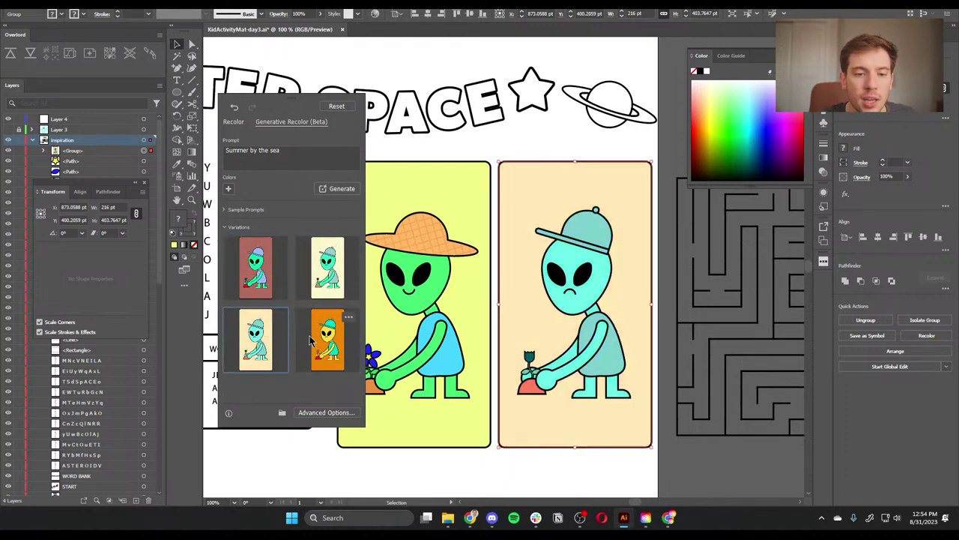
left_click(350, 319)
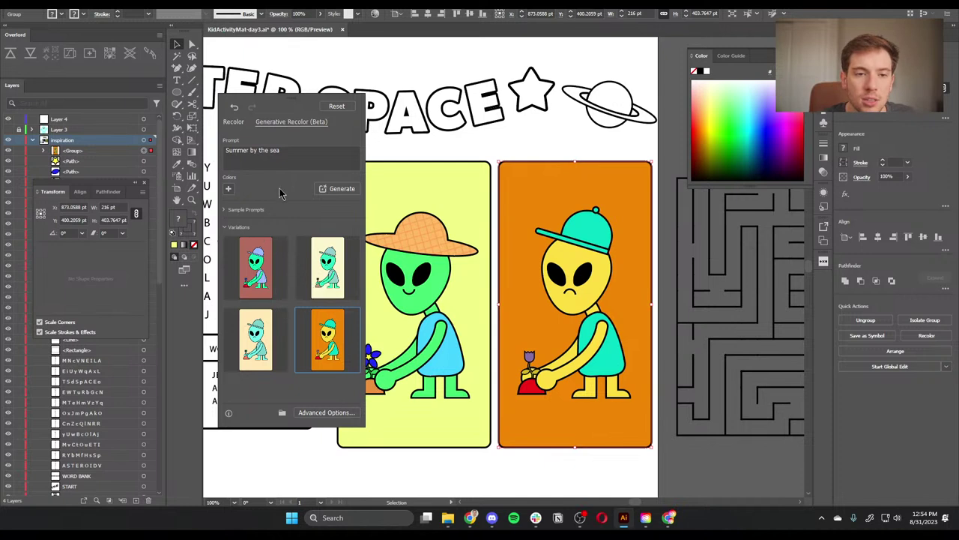
Step: Generate new recolor variations with the prompt "gardening children" and apply the pale yellow one with the olive cap and shirt
left_click(274, 153)
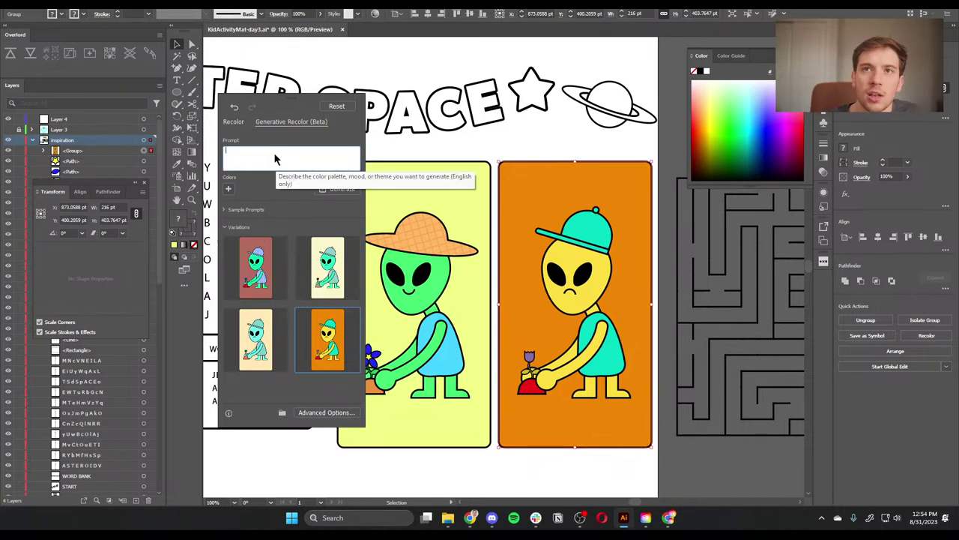
type("g")
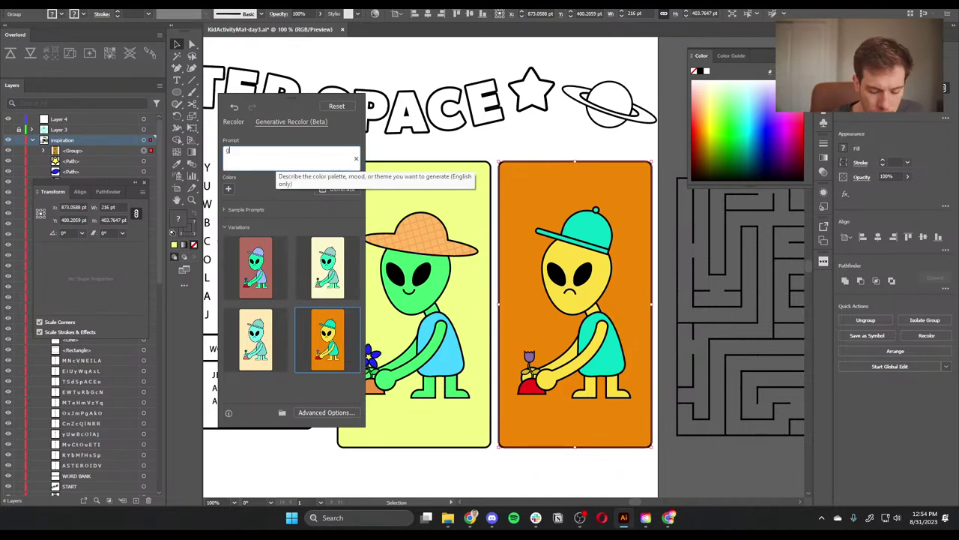
type("ardening children")
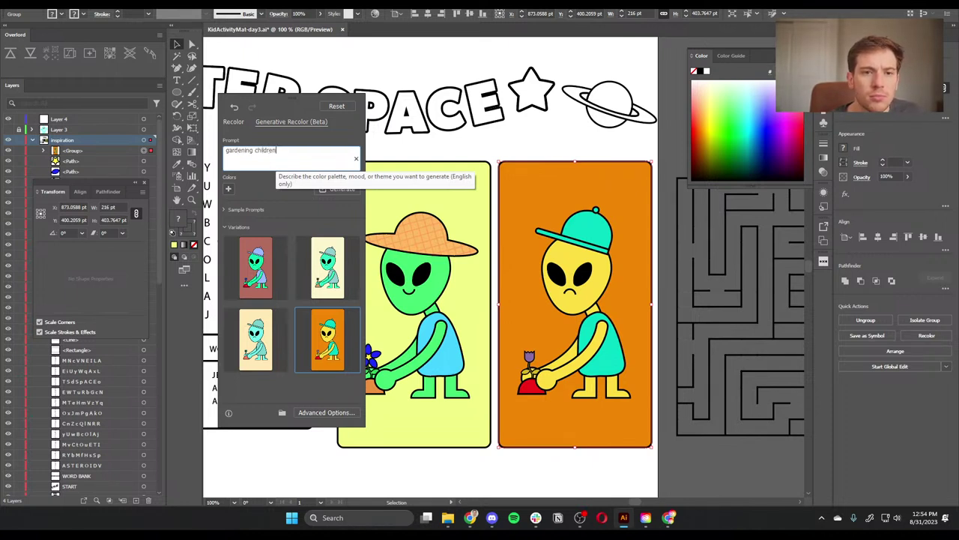
key("Return")
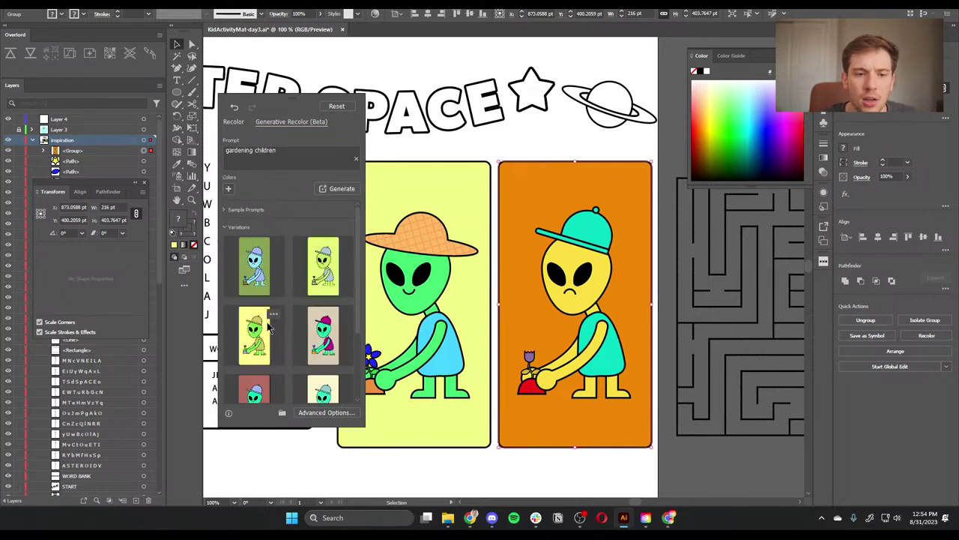
left_click(262, 342)
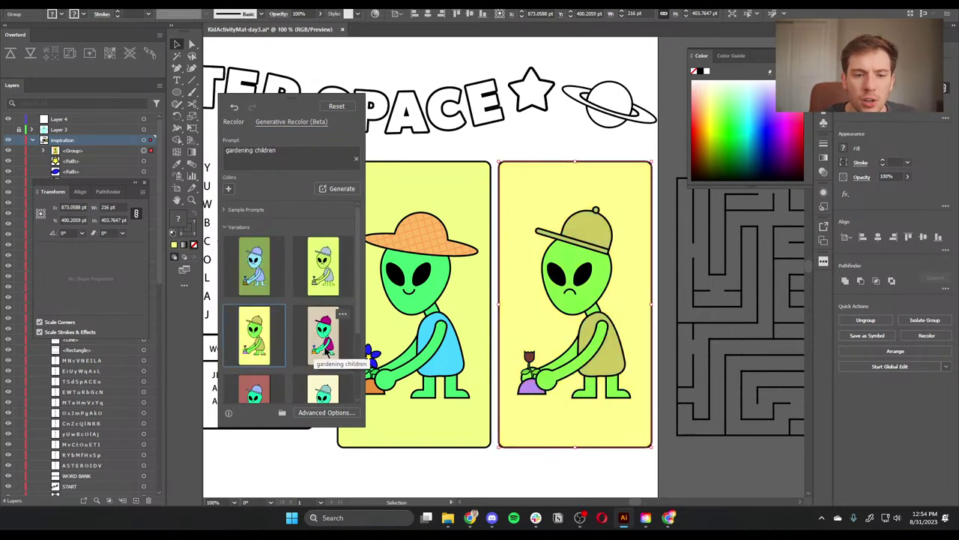
Step: Compare other "gardening children" recolor variations and apply the lime-background one with the gray-blue cap and shirt to the duplicated scene
left_click(326, 346)
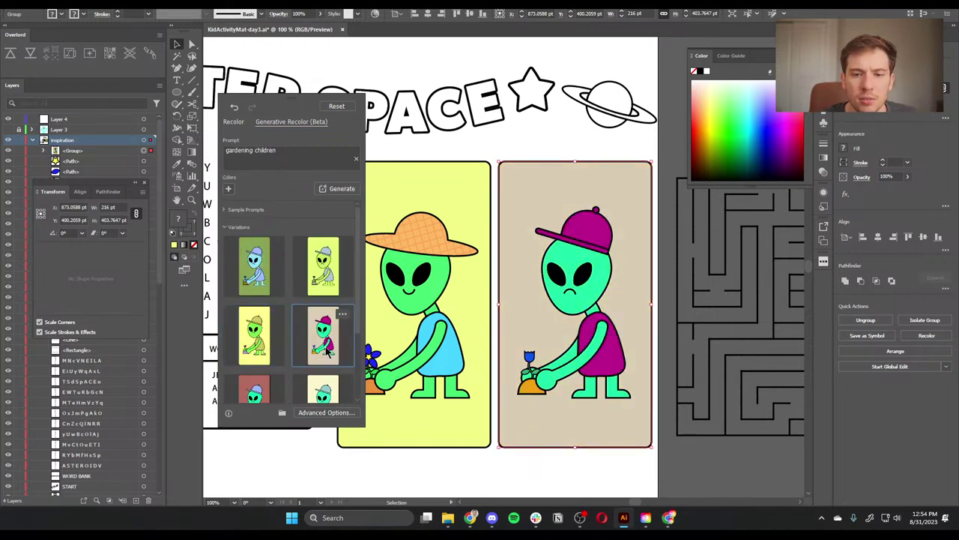
left_click(324, 275)
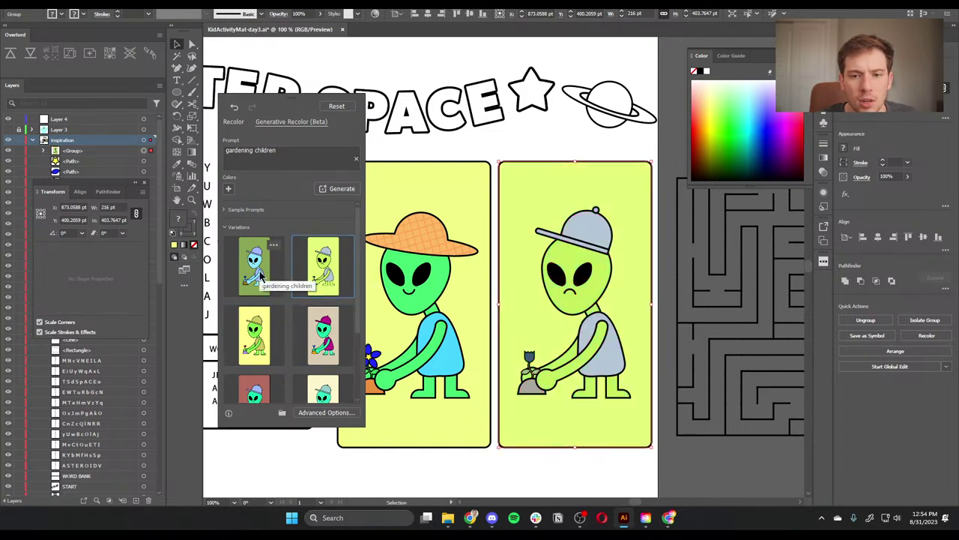
left_click(552, 481)
Step: Move both alien gardener scenes together straight down about 80 pt to make room for a heading above them
scroll(592, 465, "down", 2)
left_click_drag(598, 453, 363, 417)
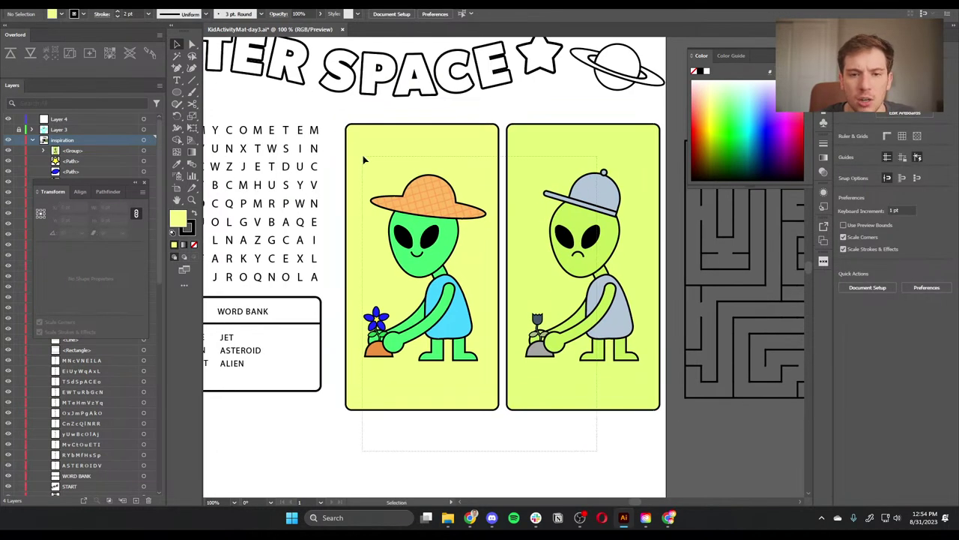
left_click_drag(443, 160, 443, 216)
Step: Place a copy of the "WORD BANK" text centered above the two scenes and change its wording to "SPOT THE DIFFERENCES!"
left_click(251, 313)
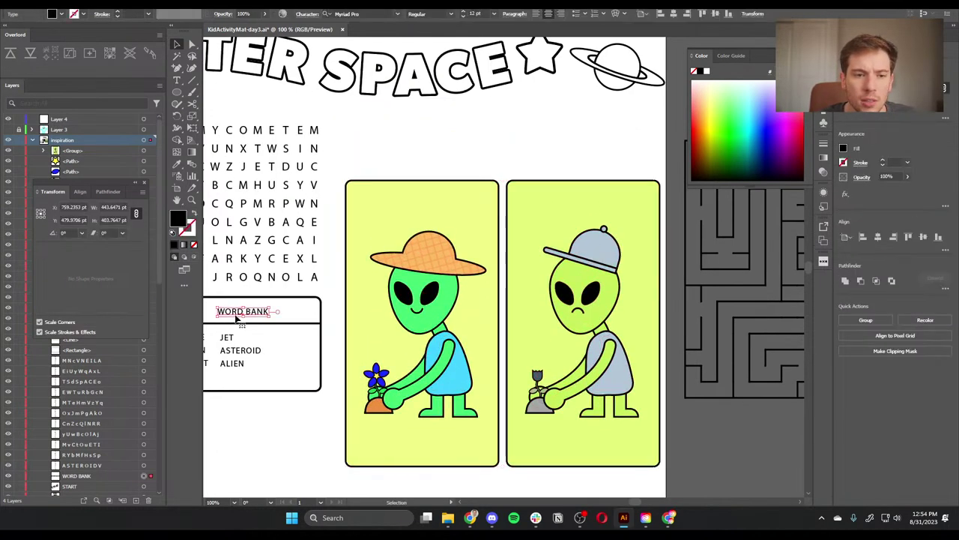
left_click_drag(251, 313, 497, 156)
triple_click(496, 155)
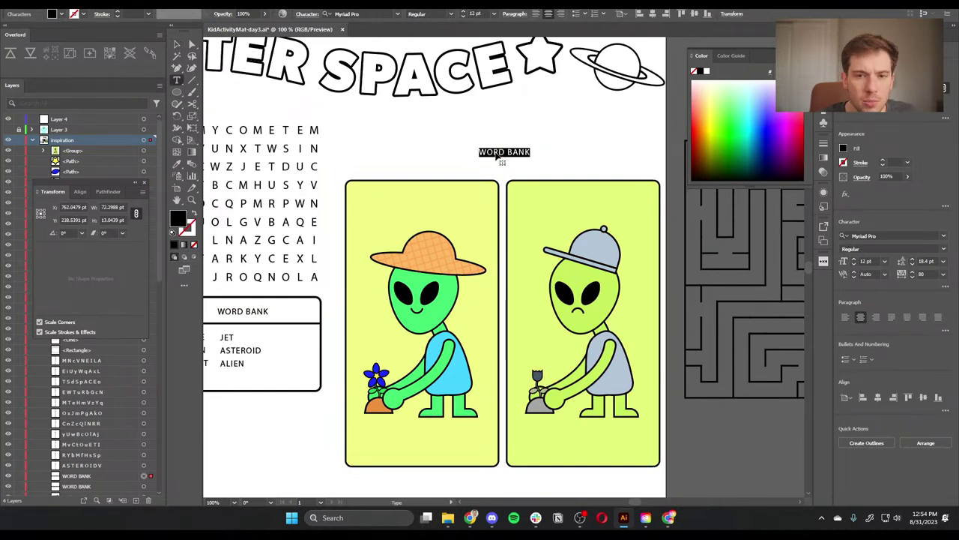
type("SPOT THE DIFFERENCES")
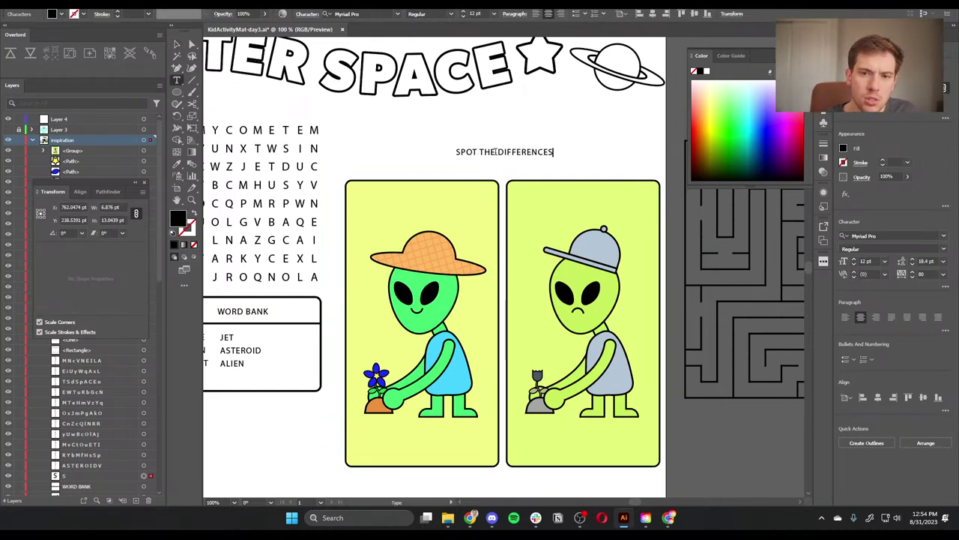
left_click(495, 151)
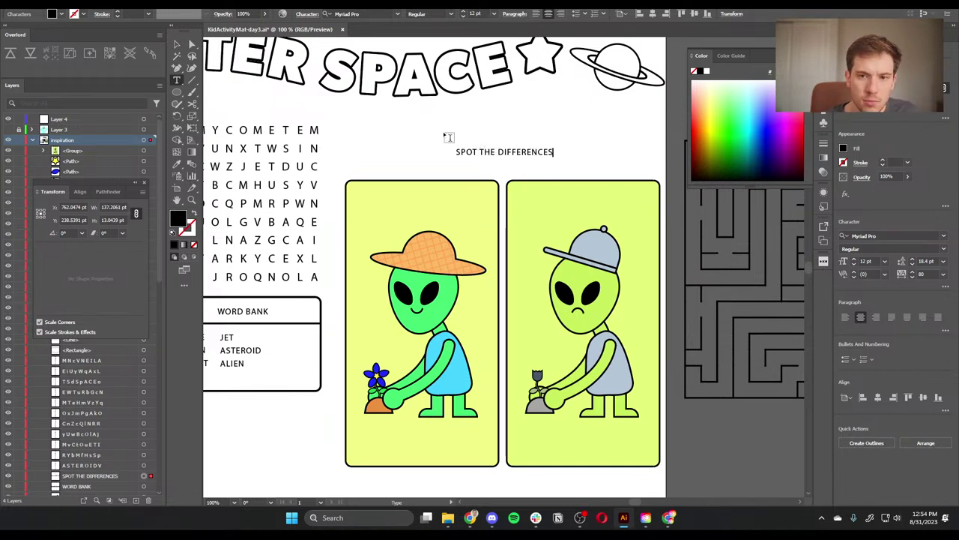
type("!")
left_click(188, 44)
left_click(179, 45)
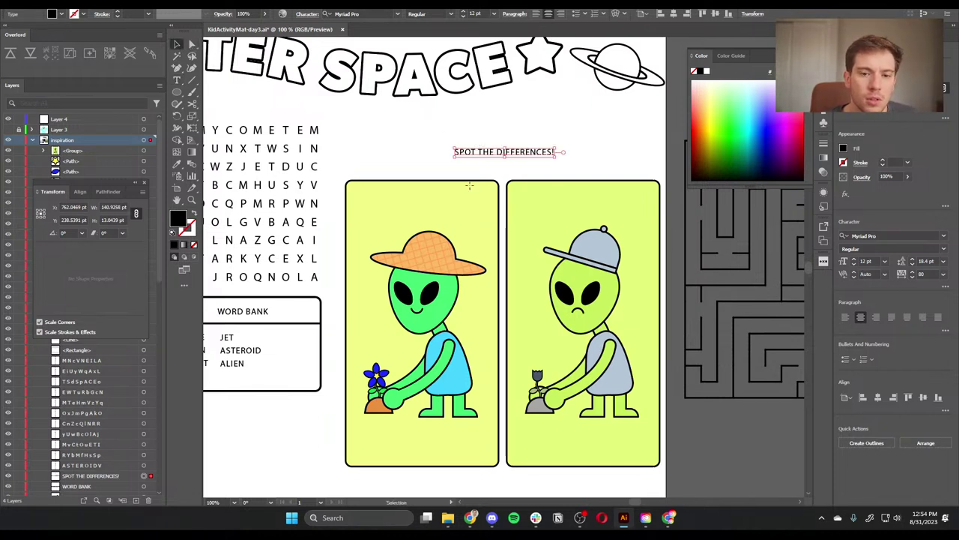
Step: Scale the "SPOT THE DIFFERENCES!" heading up to about 27.67 pt and deselect it, bringing the whole mat into view
key("s")
left_click_drag(590, 222, 700, 308)
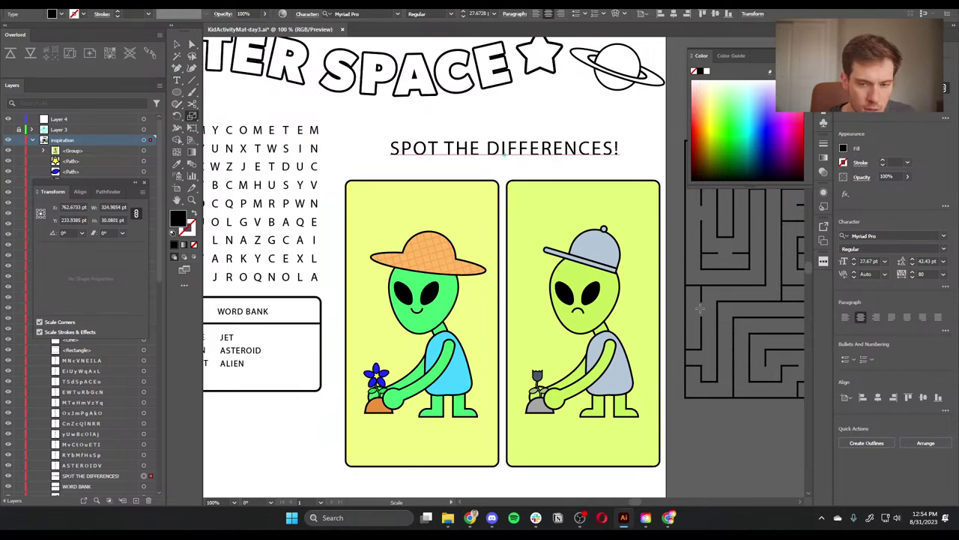
key("v")
left_click(699, 421)
left_click_drag(590, 411, 725, 431)
key("ctrl+minus")
key("ctrl+minus")
key("ctrl+plus")
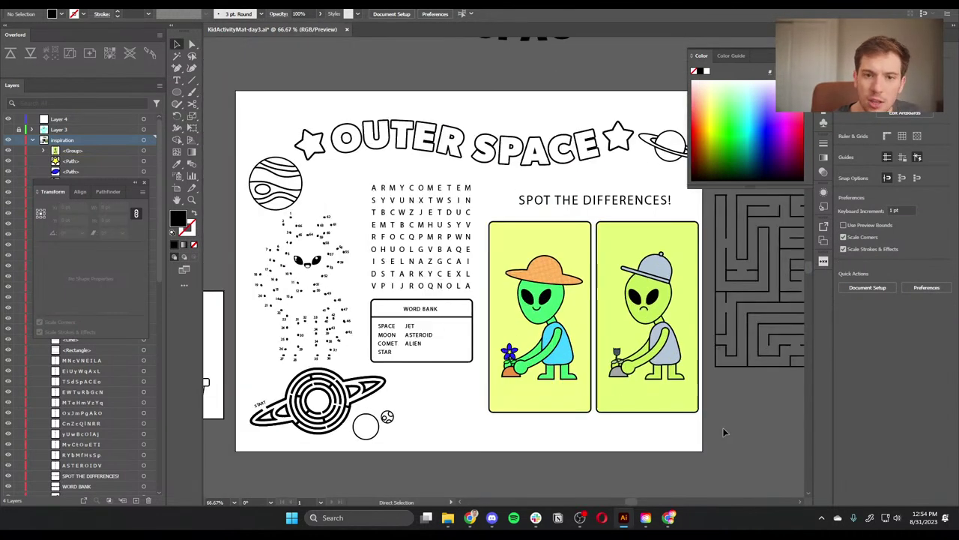